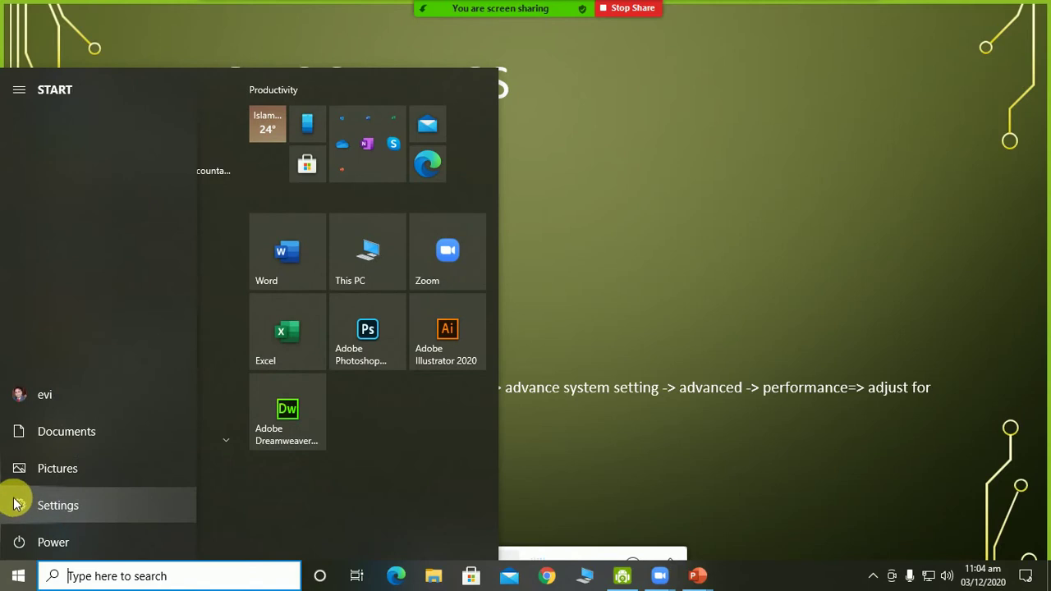
- Open the Background page of the Windows personalization settings from the desktop
left_click(59, 505)
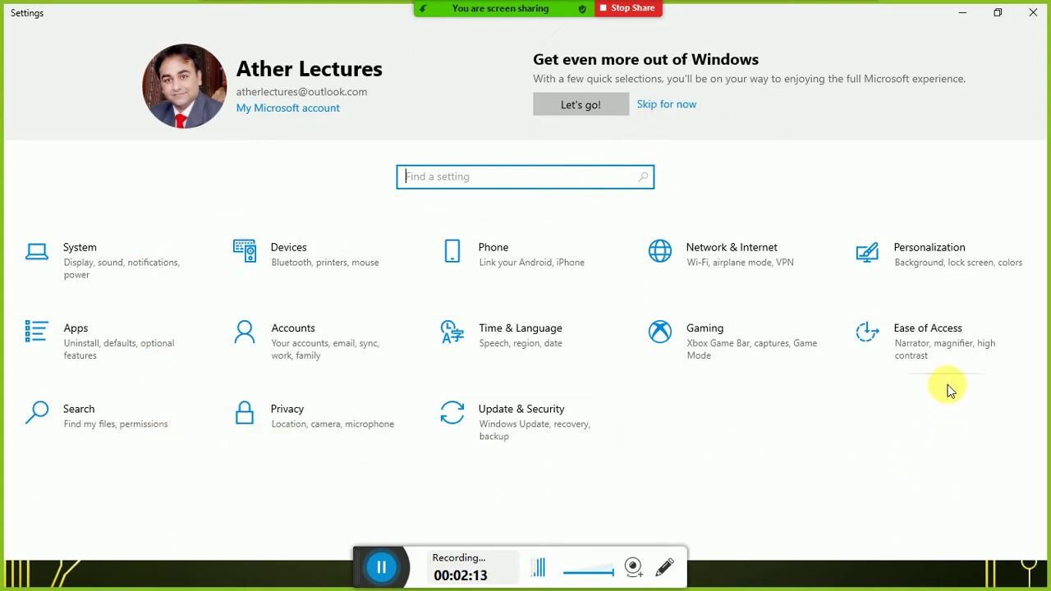
left_click(938, 264)
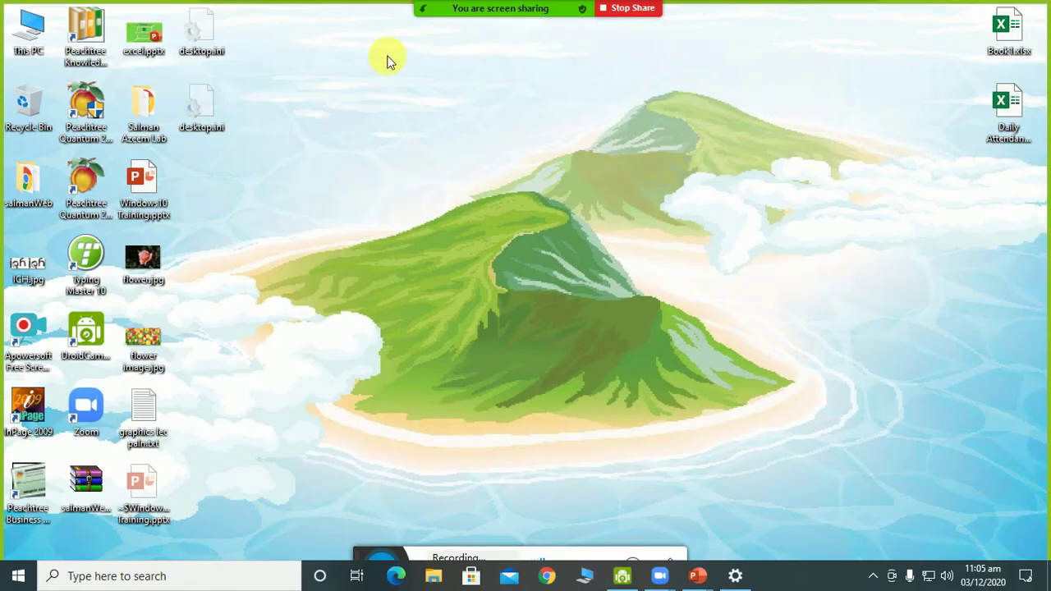
right_click(386, 58)
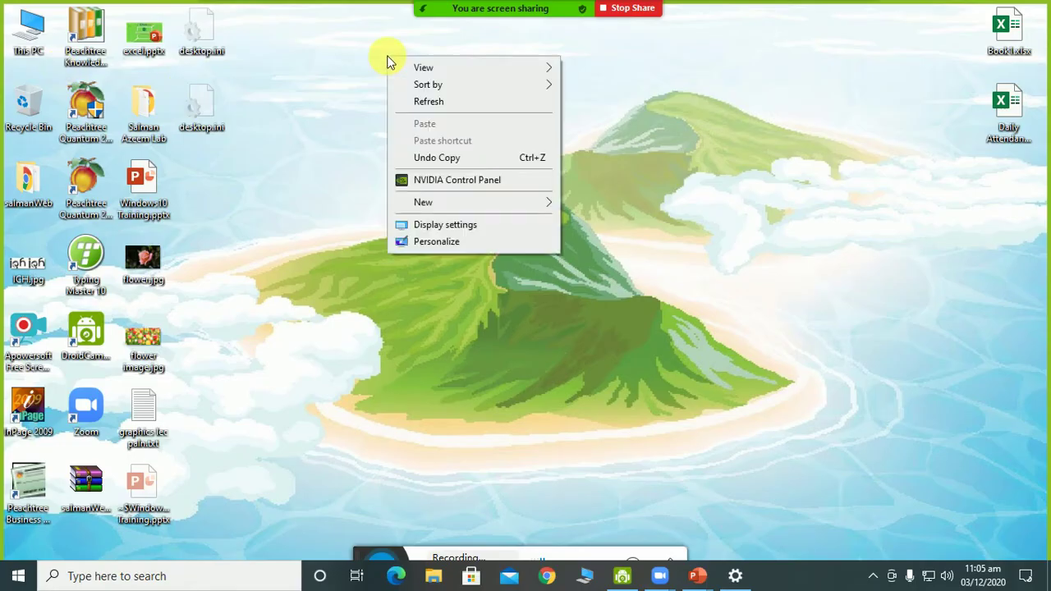
left_click(471, 244)
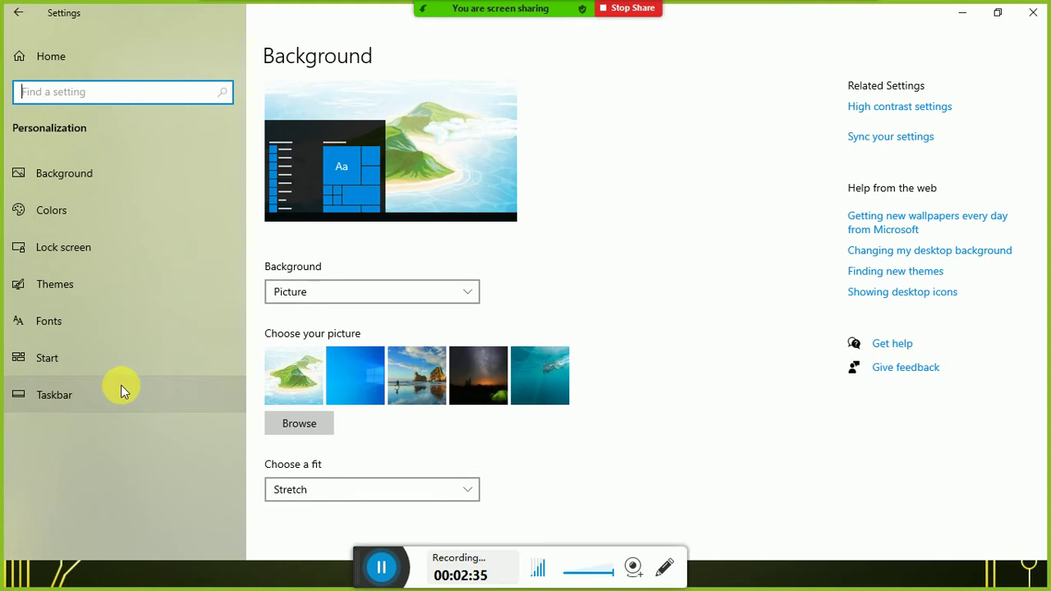
left_click(101, 184)
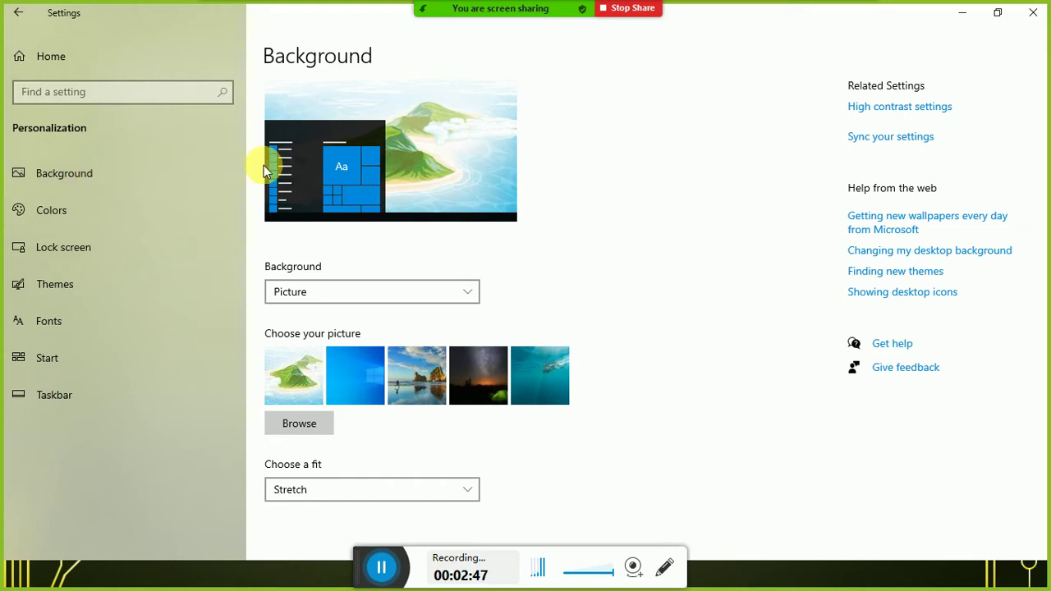
- Set the desktop background to a solid bright red color
left_click(334, 295)
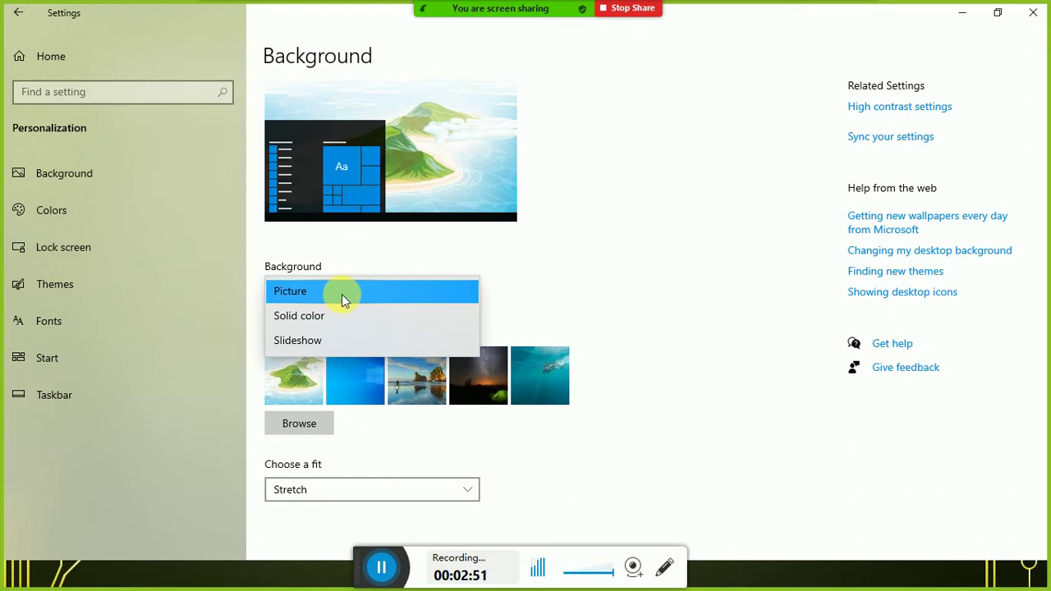
left_click(336, 321)
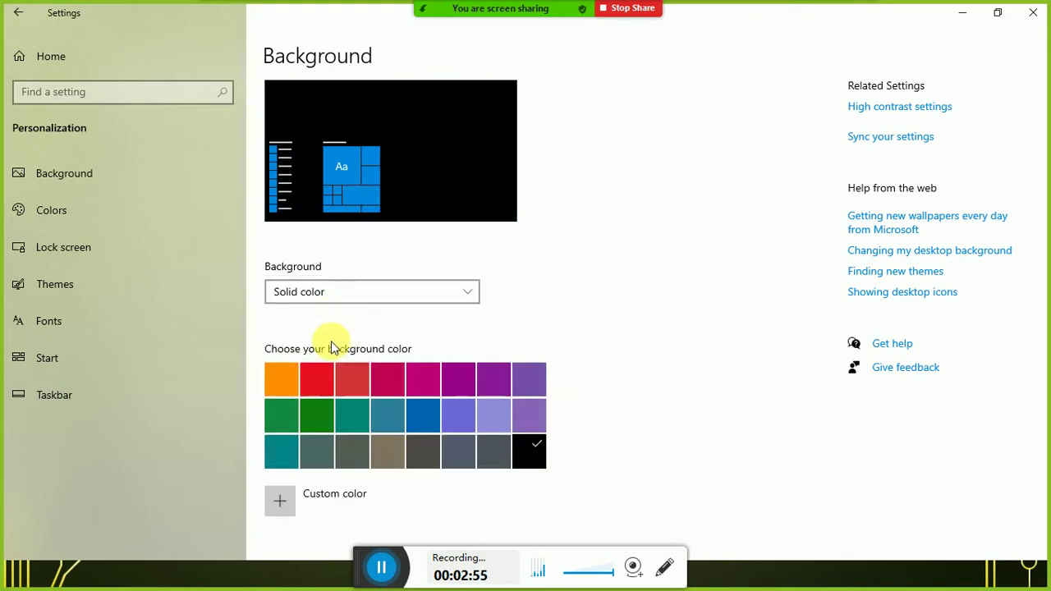
left_click(332, 386)
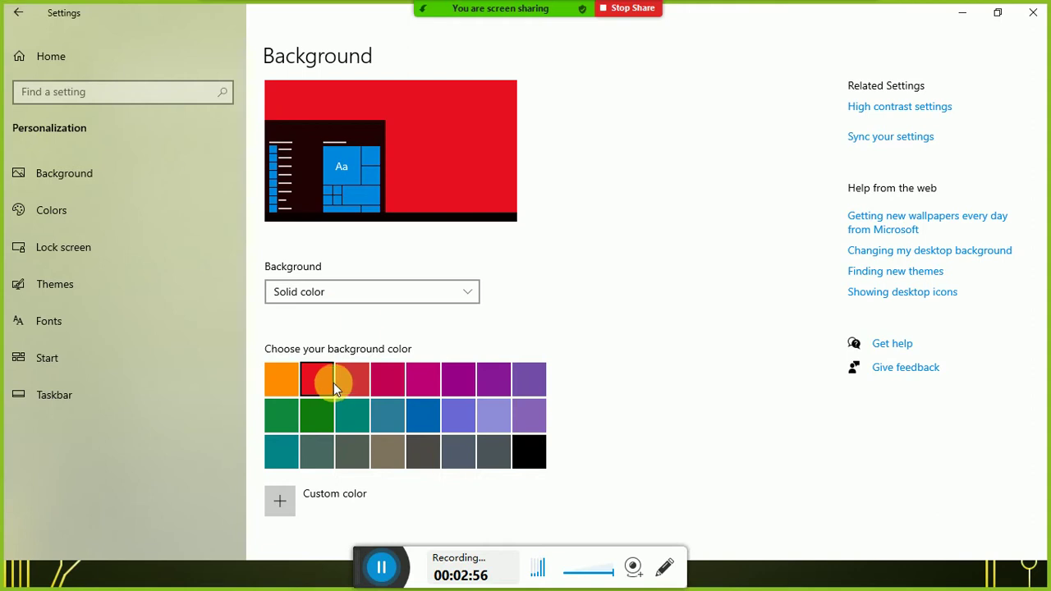
- Switch the background type to Slideshow and return it to Picture
left_click(381, 291)
left_click(376, 318)
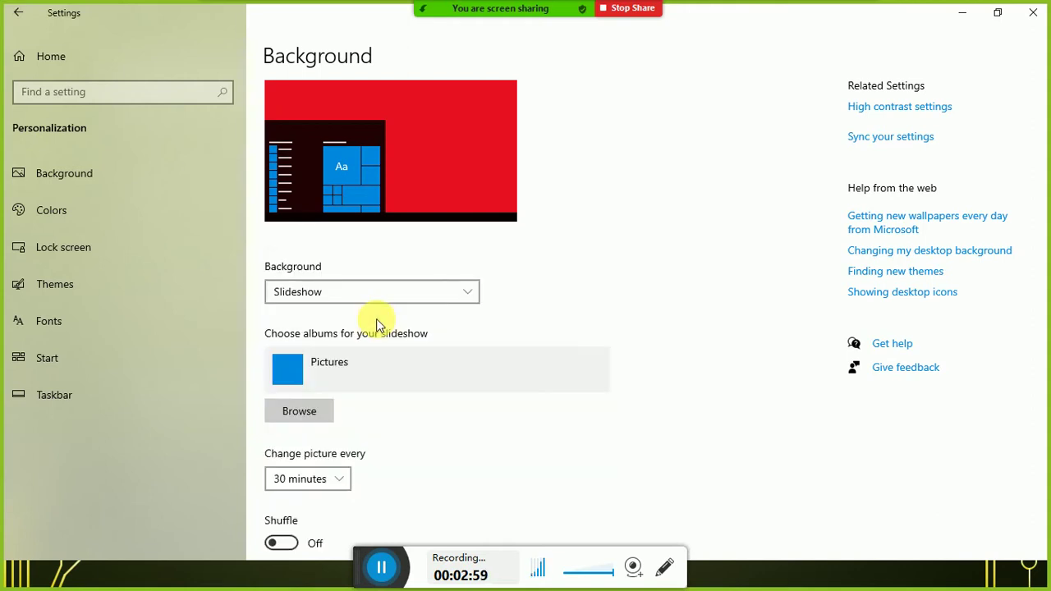
left_click(370, 293)
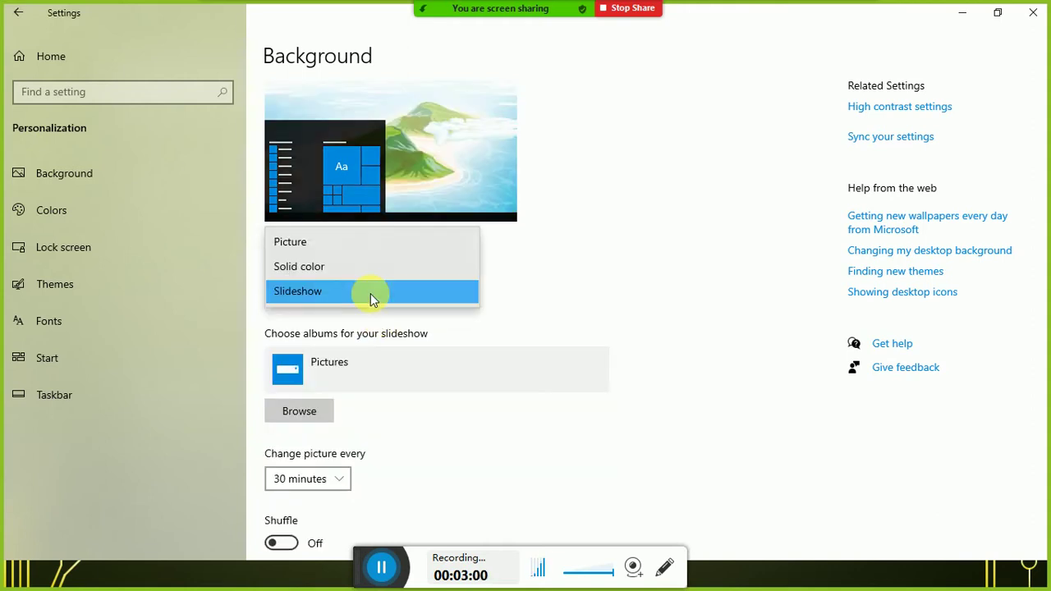
left_click(357, 245)
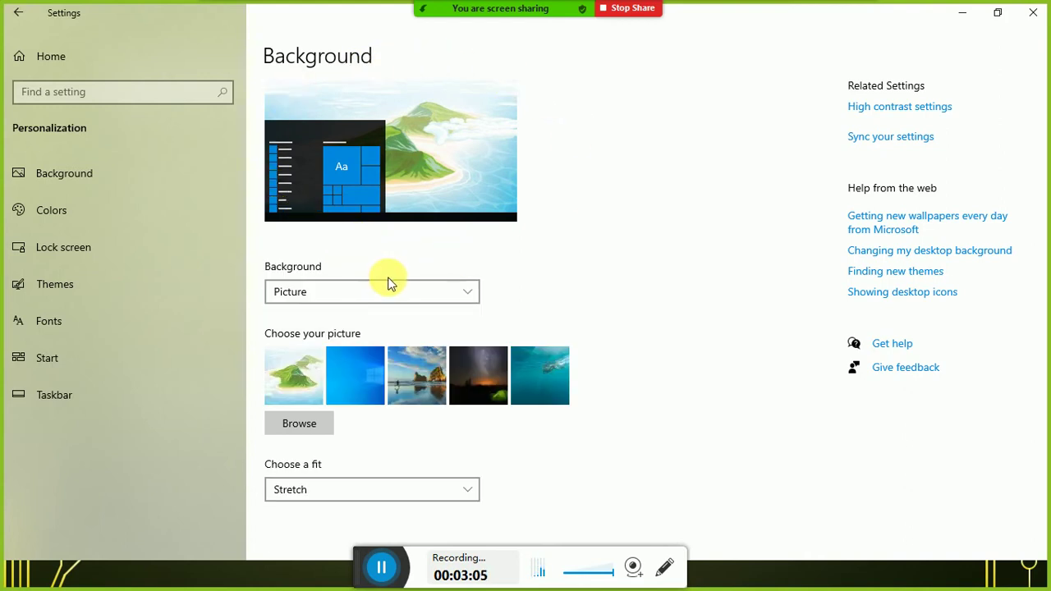
- Start browsing for a custom background picture and show the drives under This PC
left_click(295, 431)
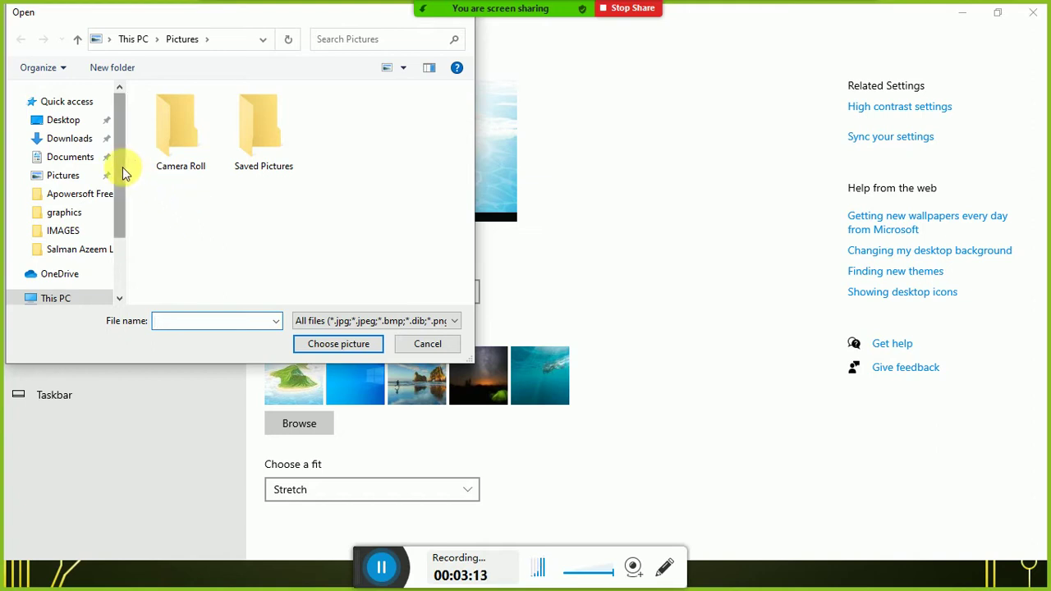
scroll(123, 180, "down", 1)
scroll(123, 193, "down", 1)
left_click(70, 231)
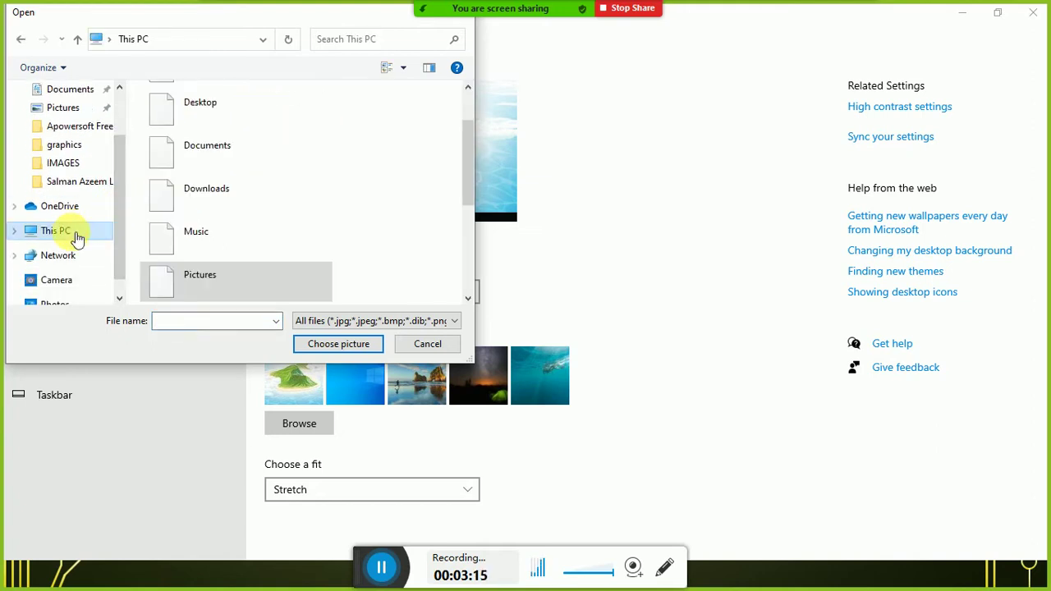
scroll(245, 230, "down", 5)
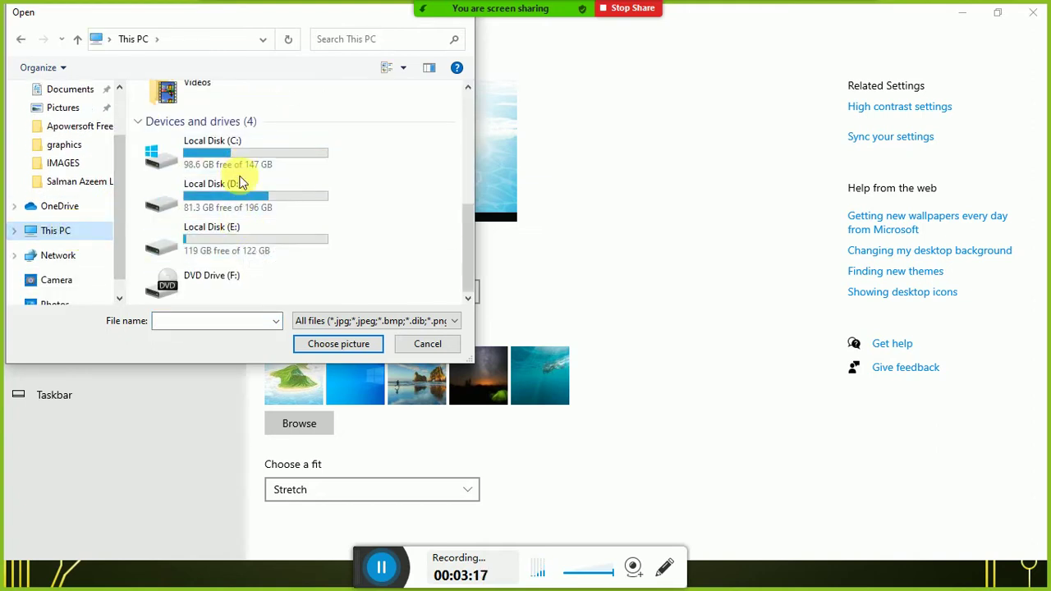
double_click(244, 195)
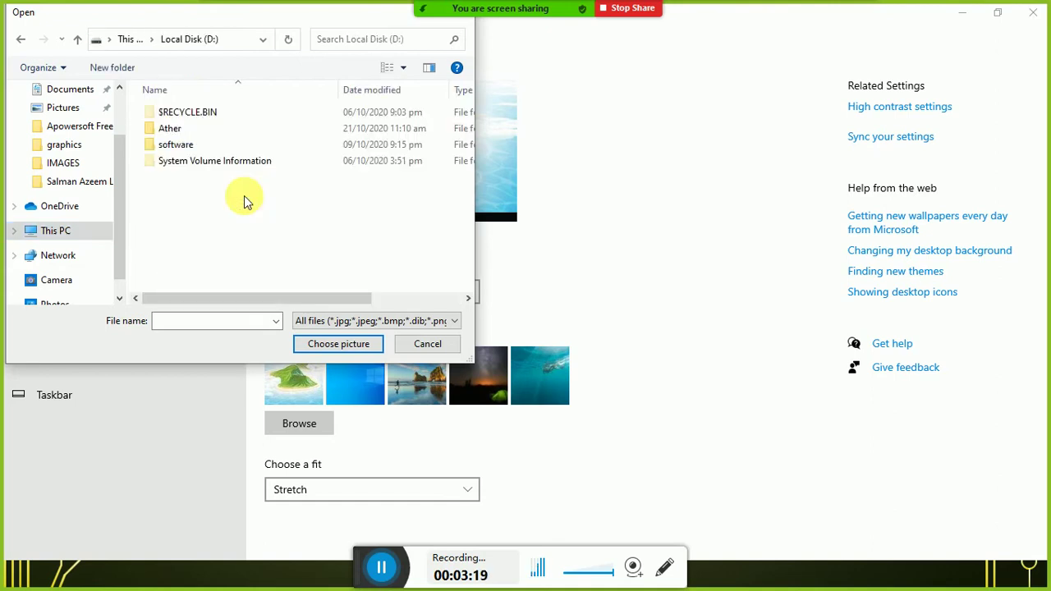
double_click(188, 129)
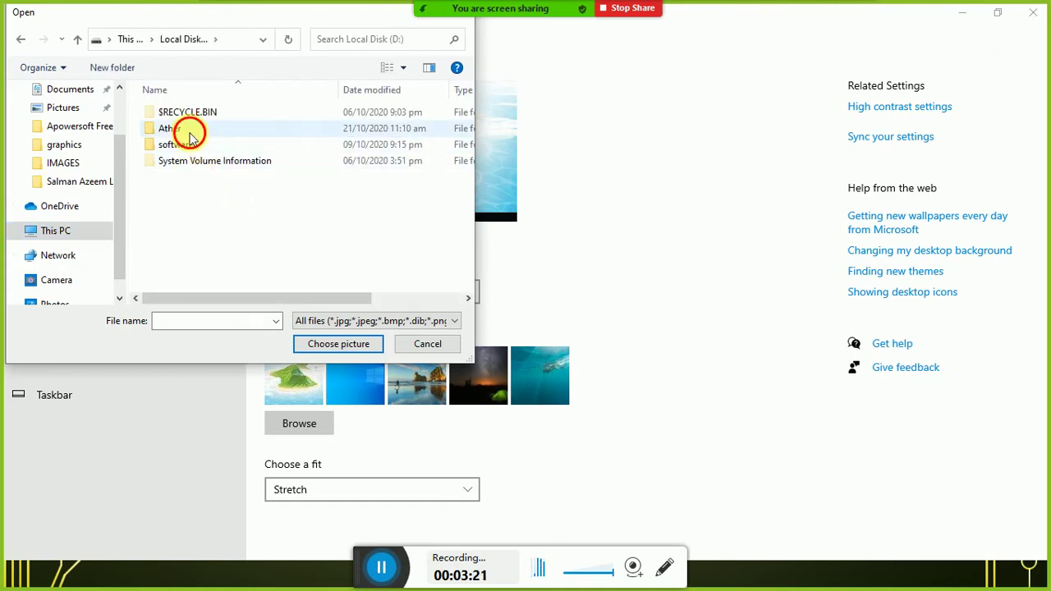
left_click(77, 41)
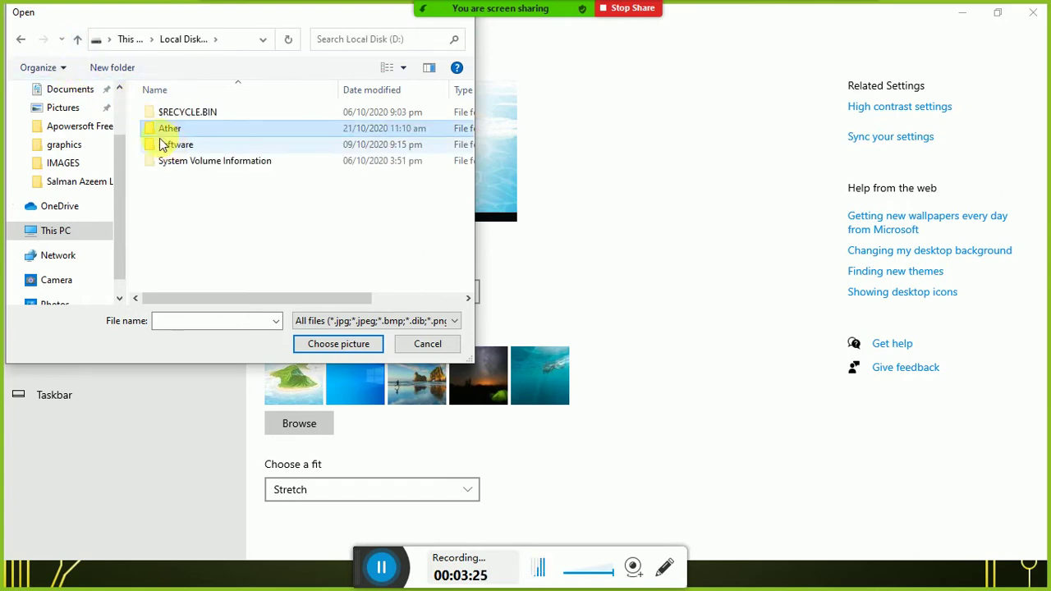
left_click(77, 42)
- Open the graphics folder inside LEC on Local Disk (E:) and admit the waiting participant to the Zoom meeting
scroll(187, 261, "down", 1)
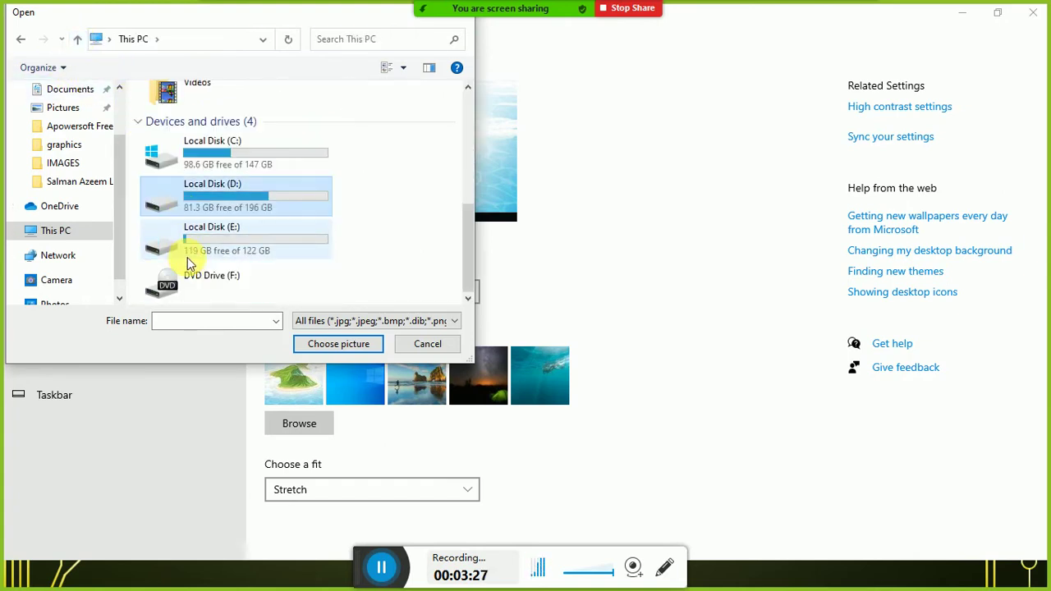
left_click(211, 246)
double_click(211, 246)
double_click(205, 160)
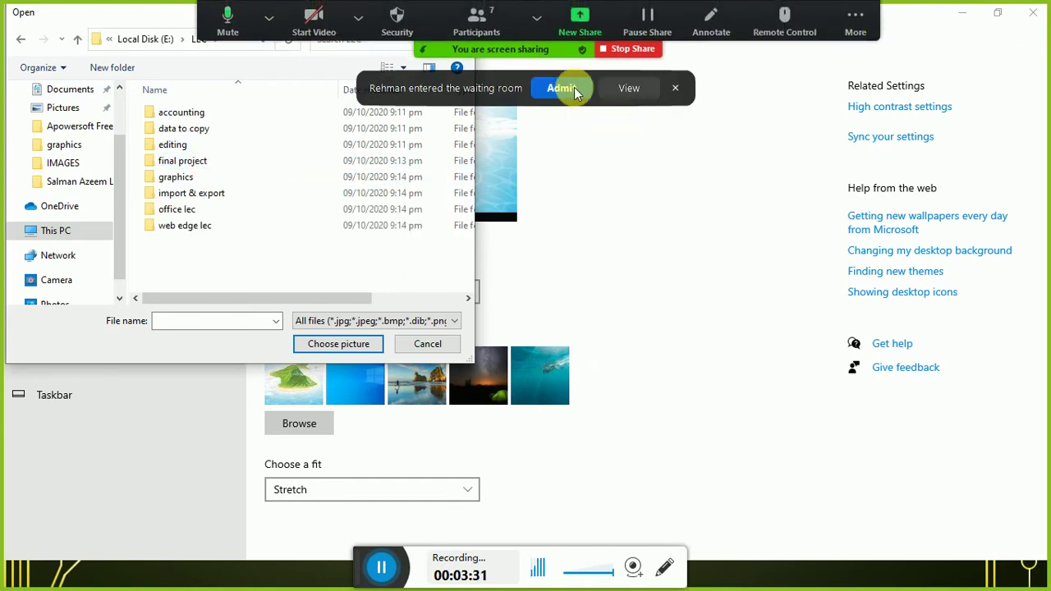
left_click(569, 87)
double_click(245, 175)
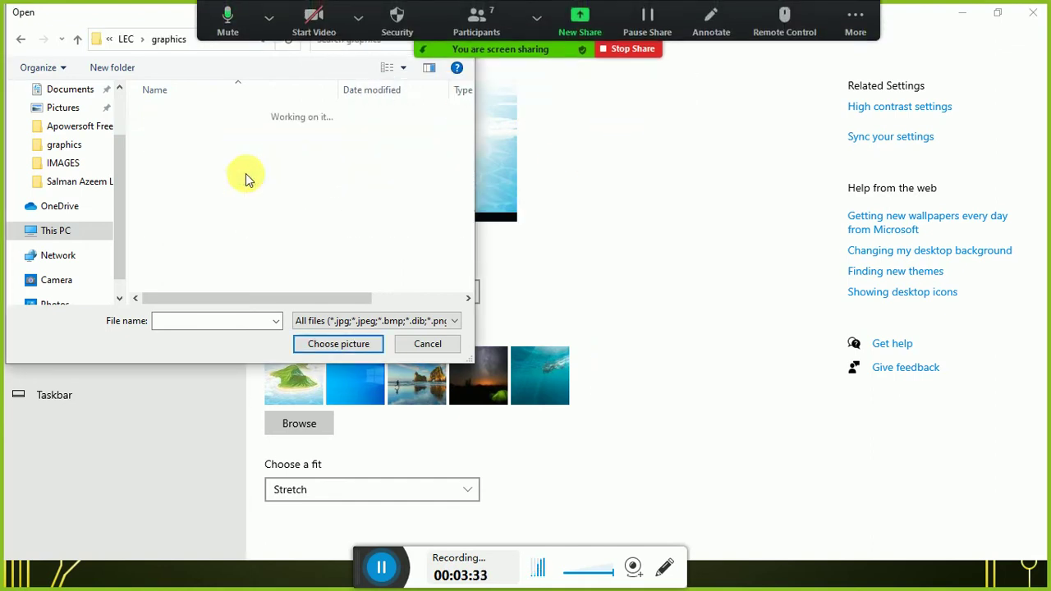
- Show the graphics folder's files with larger thumbnails and choose gjEV1.png as the desktop background picture
scroll(259, 205, "down", 2)
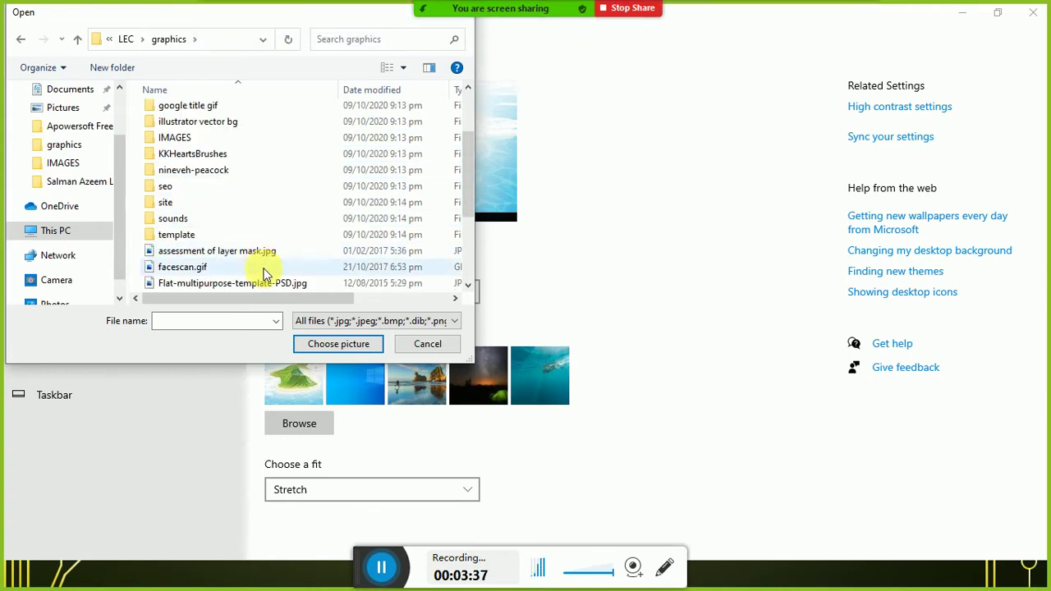
left_click(267, 284)
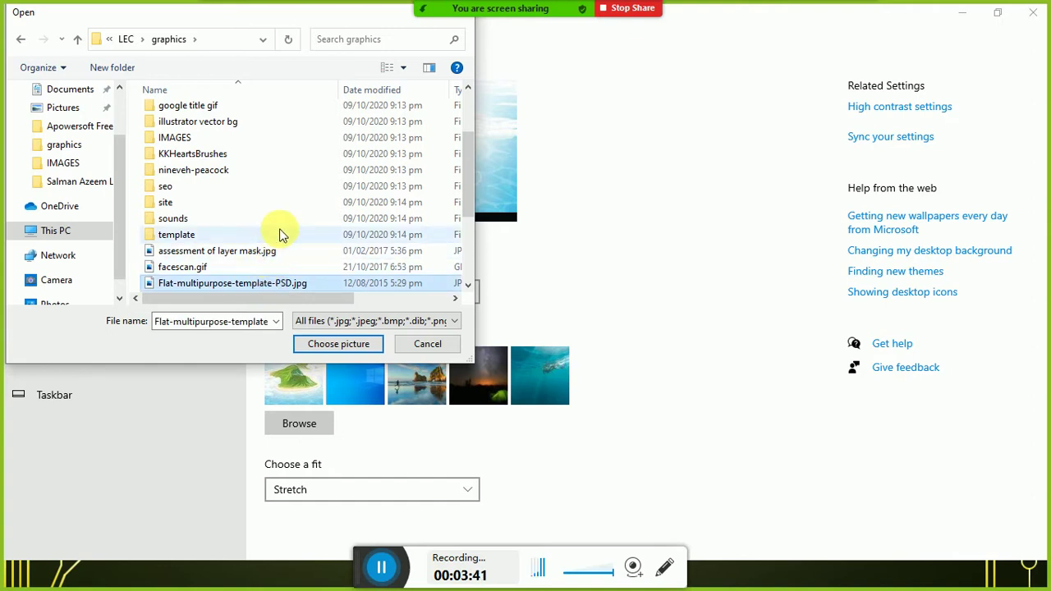
scroll(279, 234, "up", 1, "ctrl")
scroll(280, 234, "down", 2)
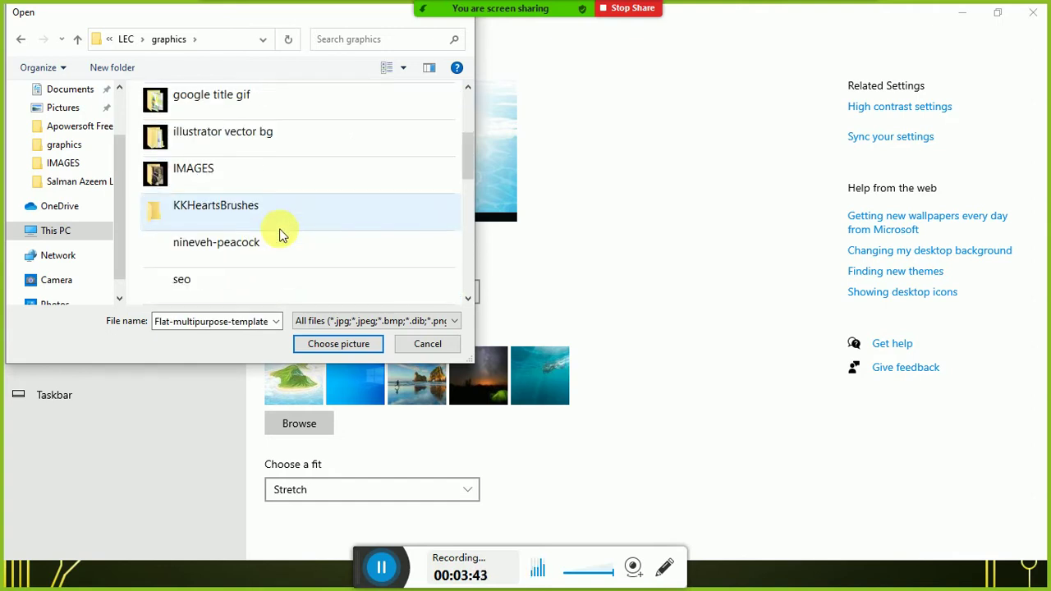
scroll(281, 235, "down", 4)
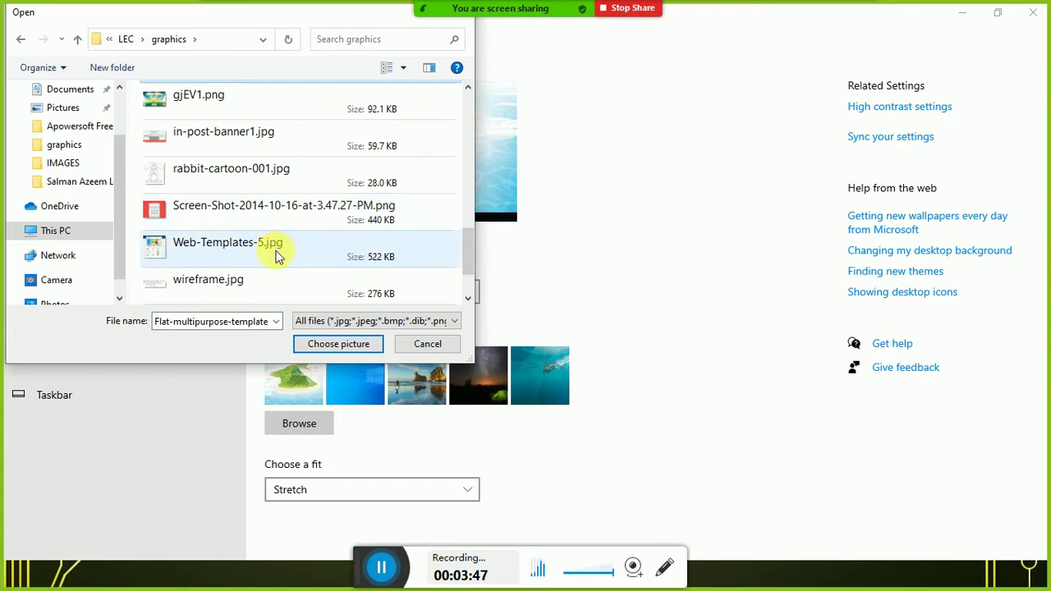
left_click(278, 257)
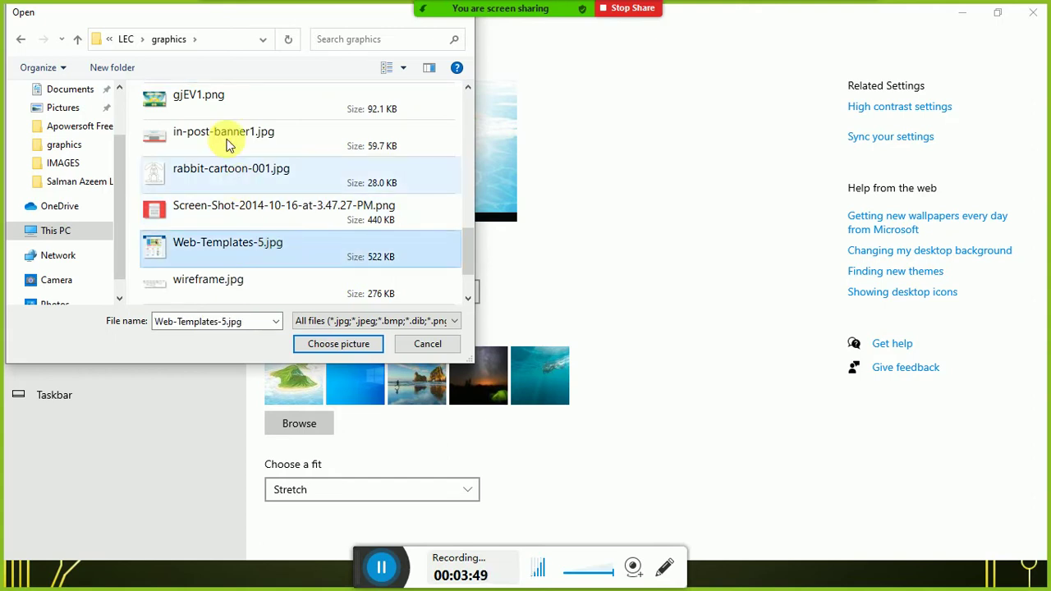
left_click(218, 109)
left_click(339, 347)
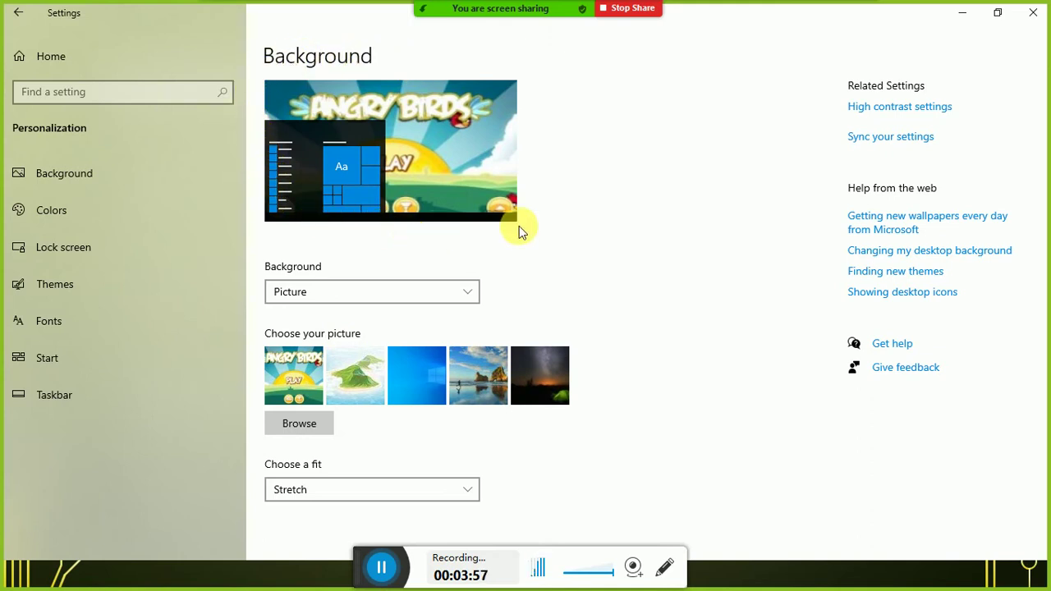
- Examine the new wallpaper on the desktop and return to the Background settings
left_click(962, 12)
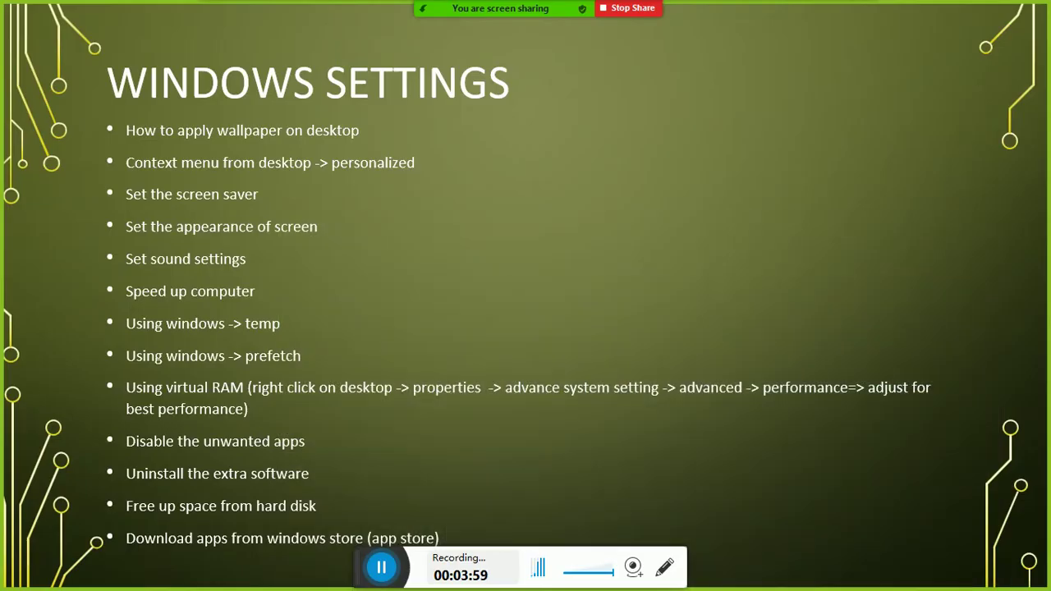
key("super+d")
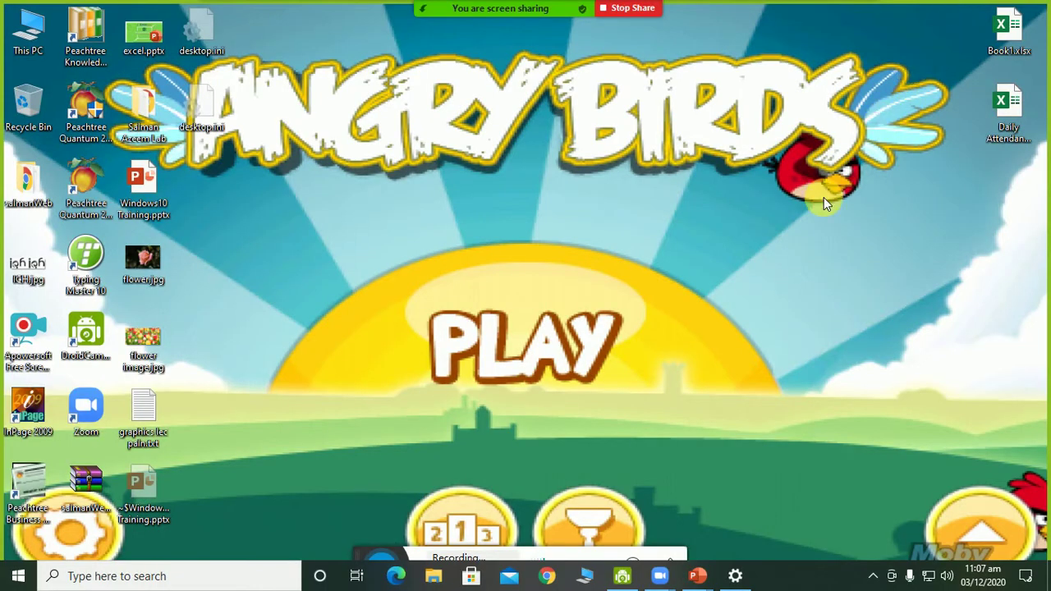
left_click(734, 576)
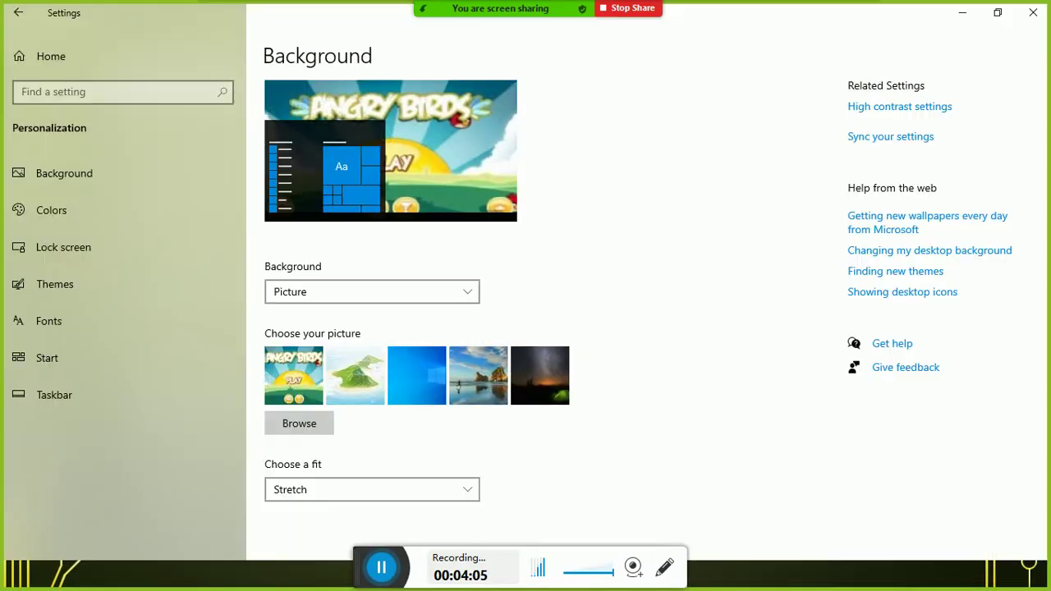
- Set the blue Windows logo picture as the desktop background, view it on the desktop and return to the settings
left_click(455, 298)
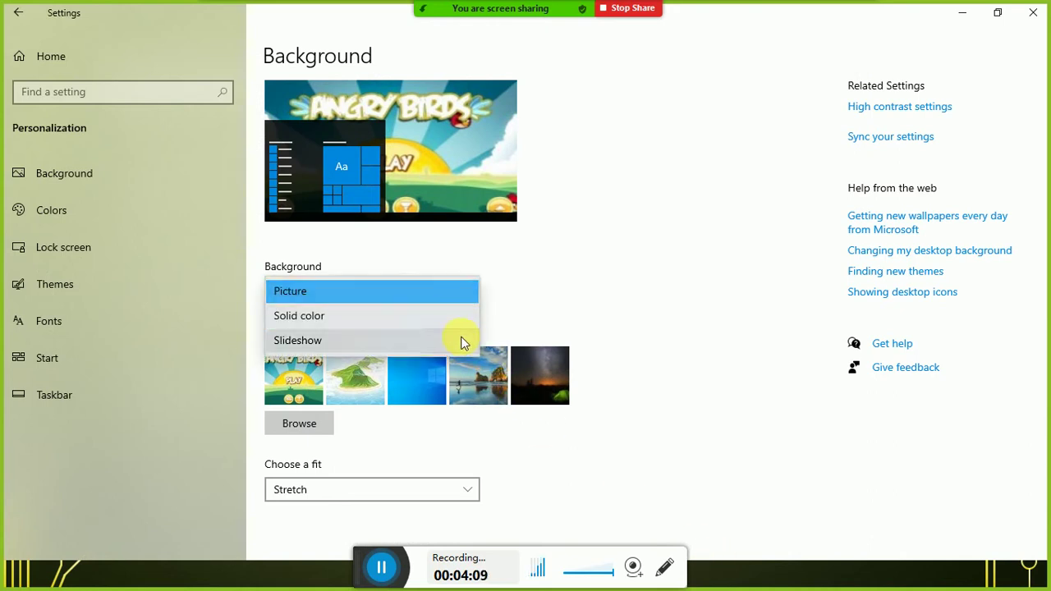
left_click(500, 310)
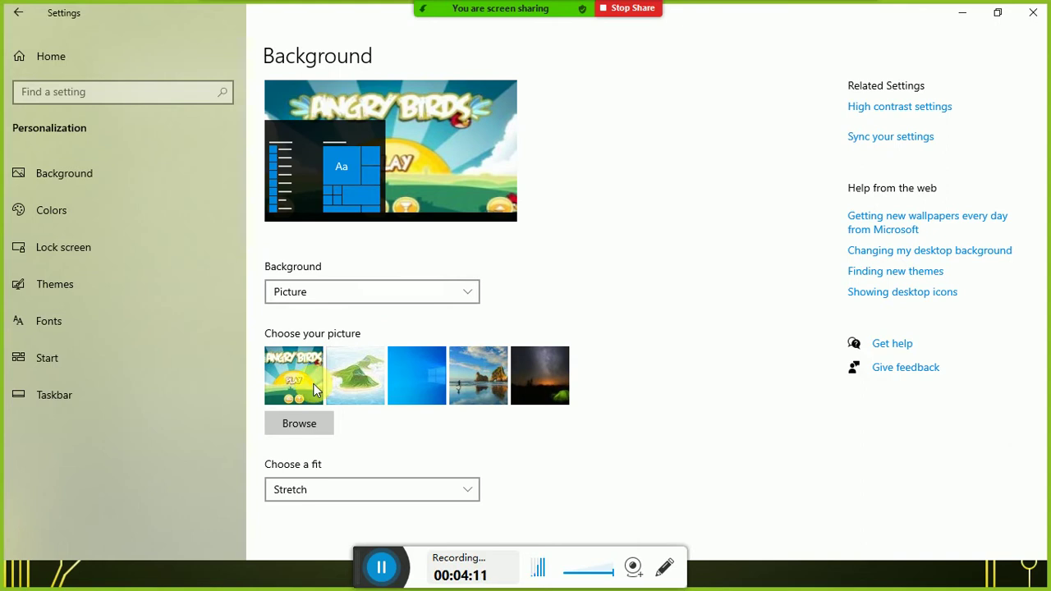
left_click(378, 371)
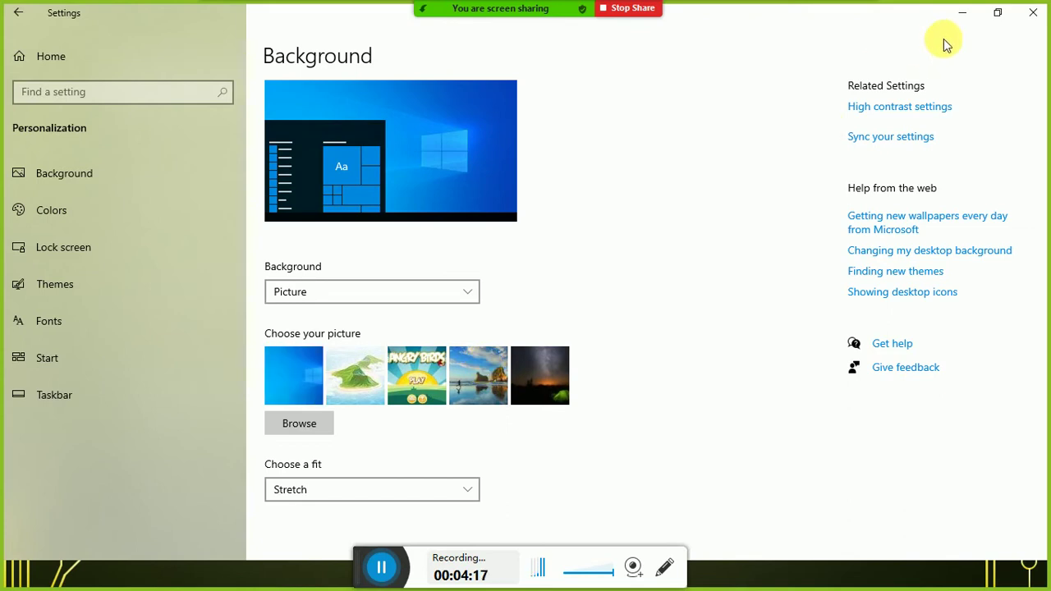
key("super+d")
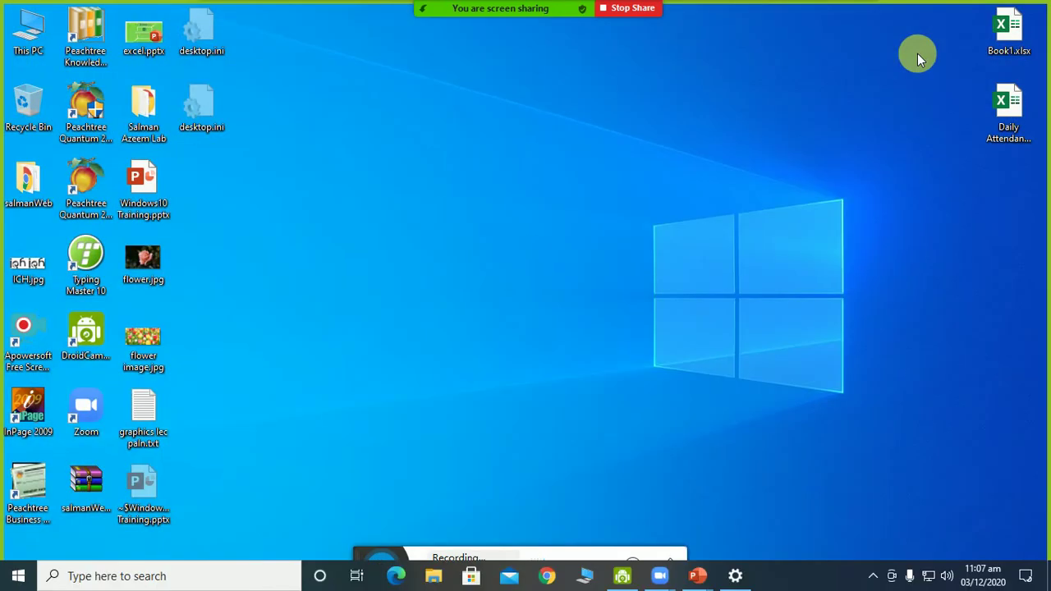
key("super+d")
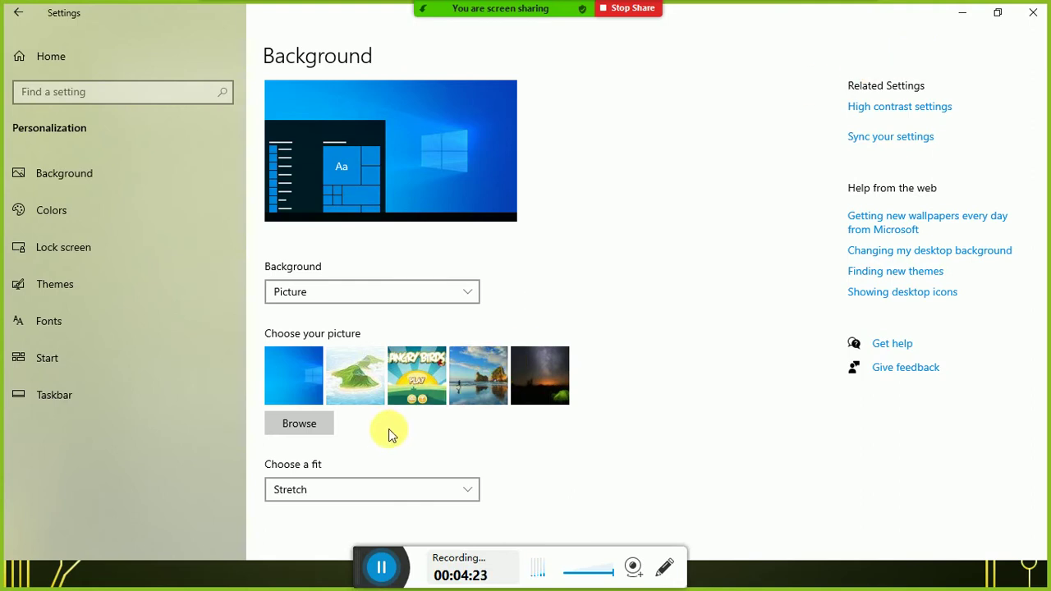
scroll(388, 427, "down", 1)
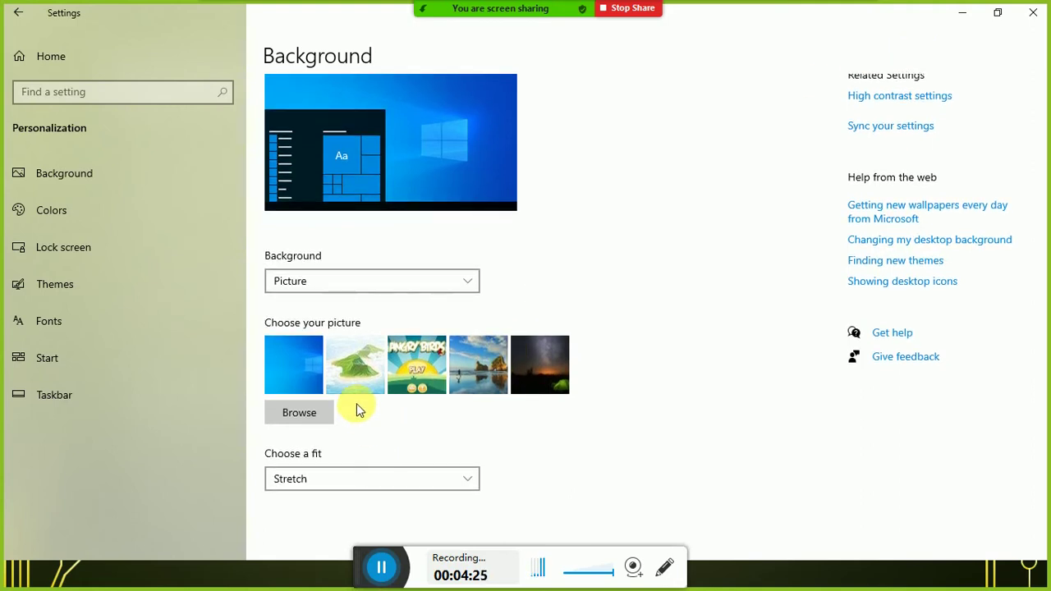
- Set the Angry Birds picture as the desktop background and choose the Fill fit
left_click(413, 380)
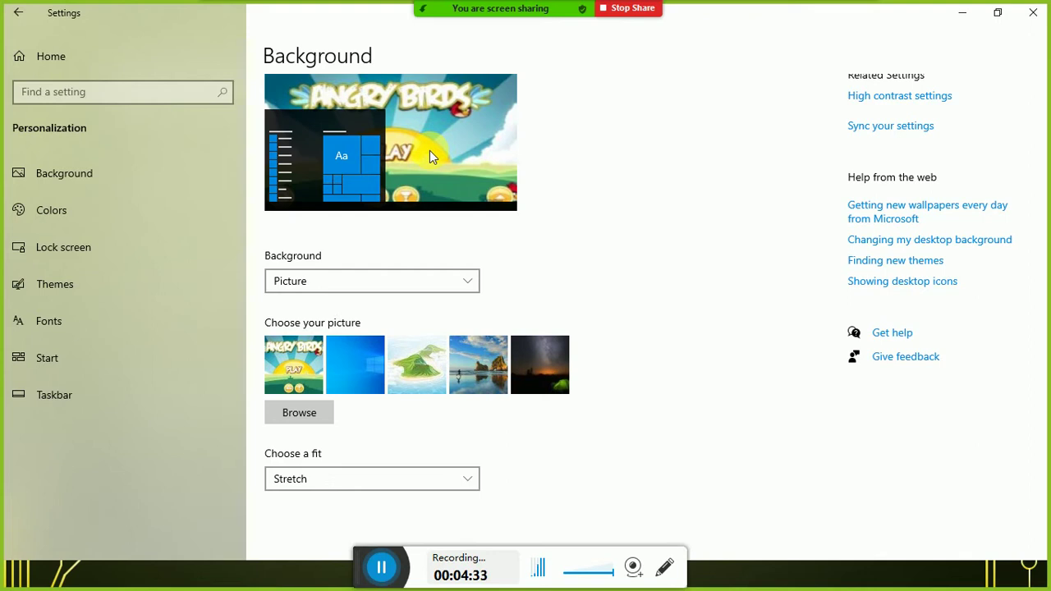
left_click(382, 479)
left_click(379, 478)
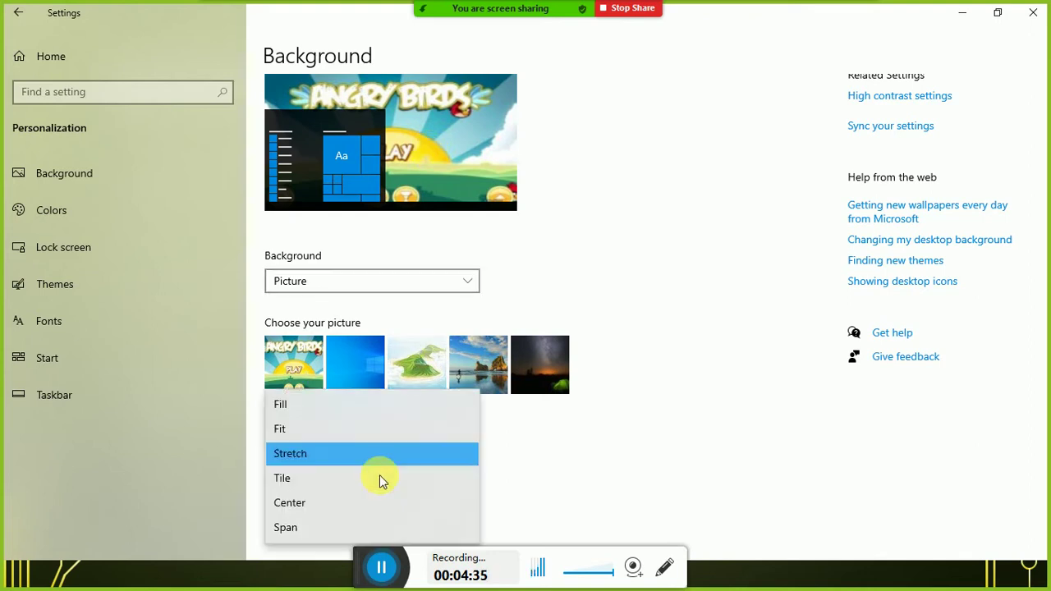
left_click(373, 405)
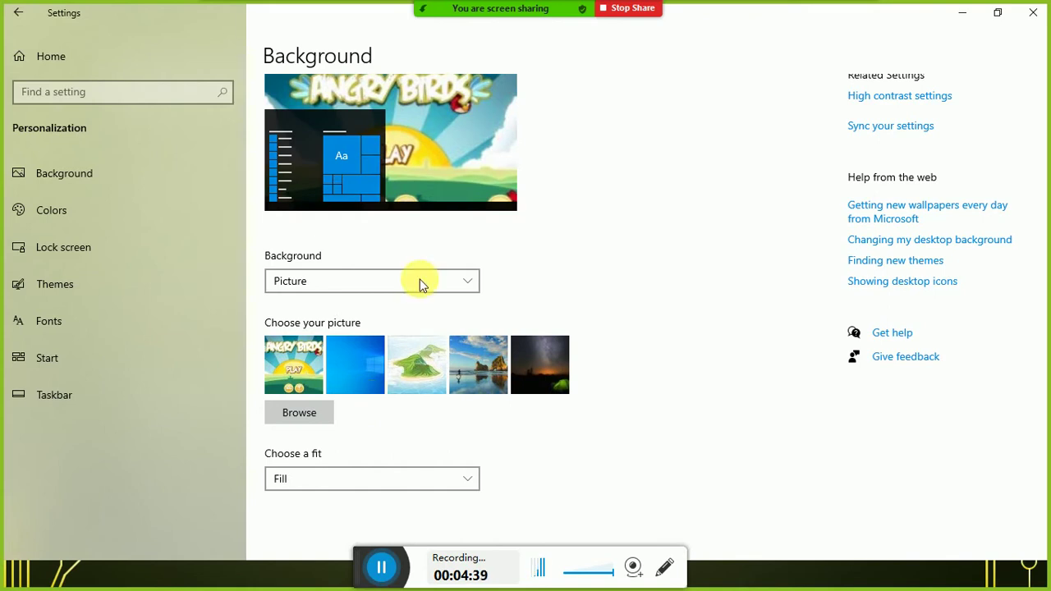
- Try the Fit, Center and Tile options as the fit for the Angry Birds background picture
left_click(369, 480)
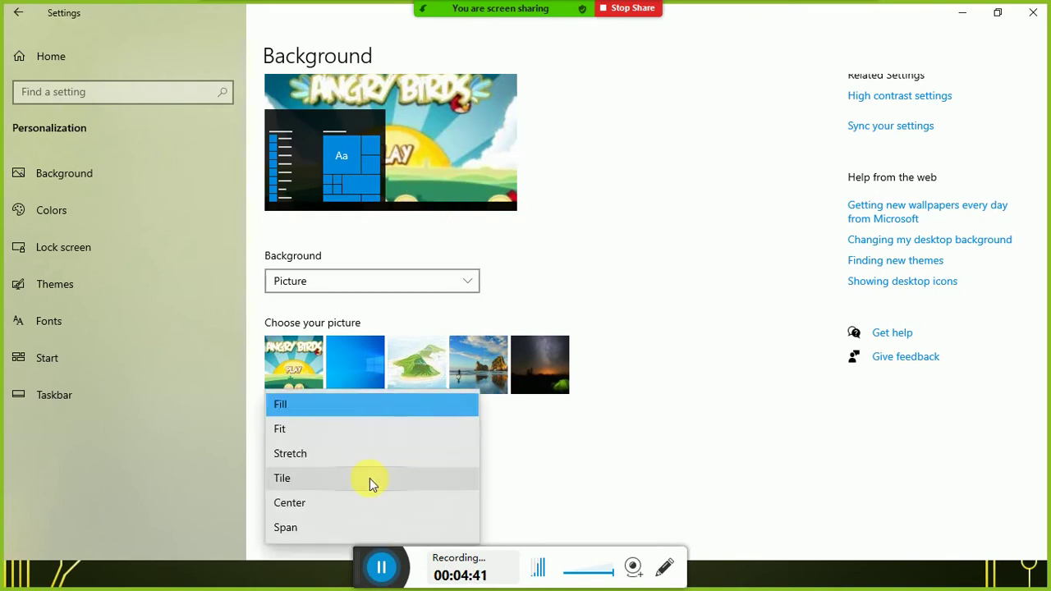
left_click(342, 429)
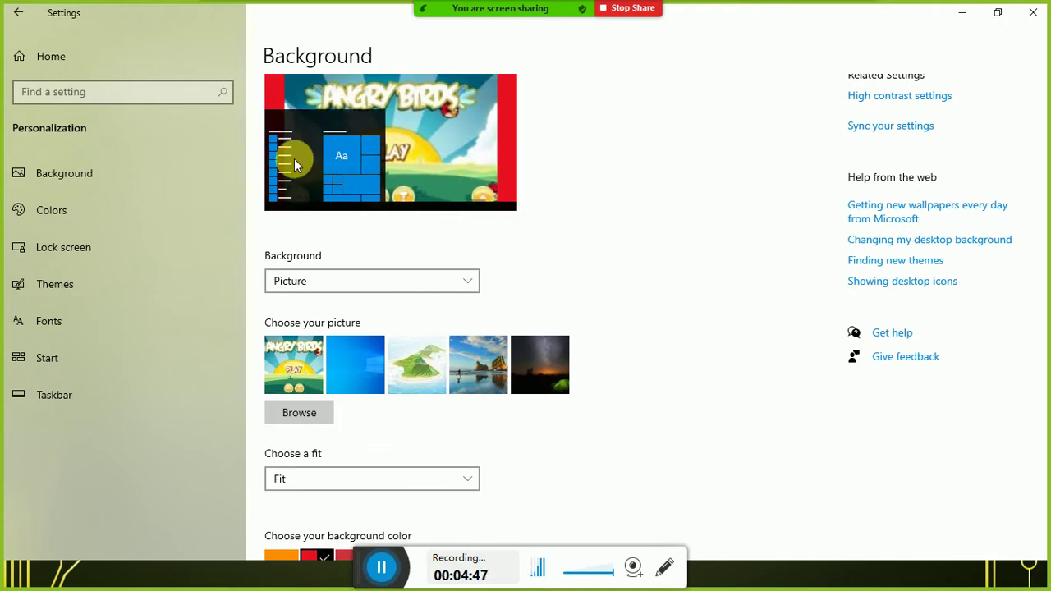
left_click(302, 493)
left_click(303, 494)
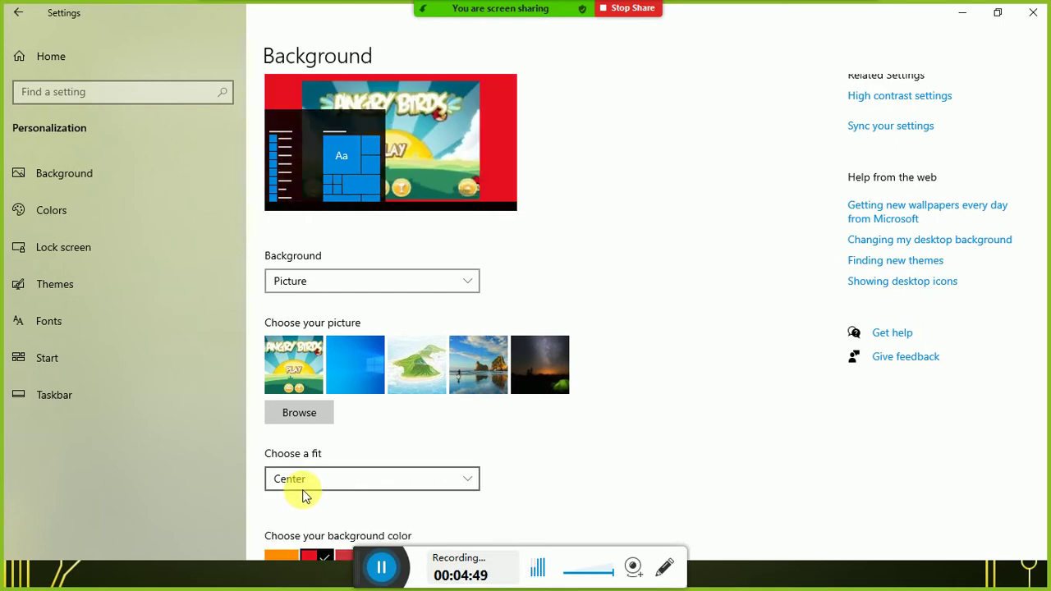
scroll(305, 487, "up", 3)
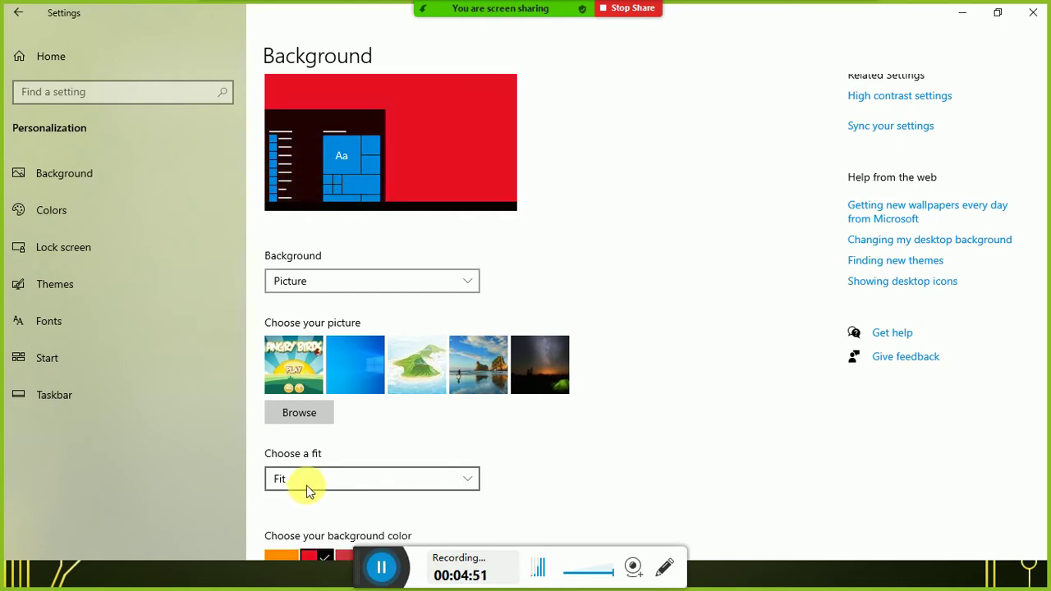
left_click(306, 486)
left_click(303, 486)
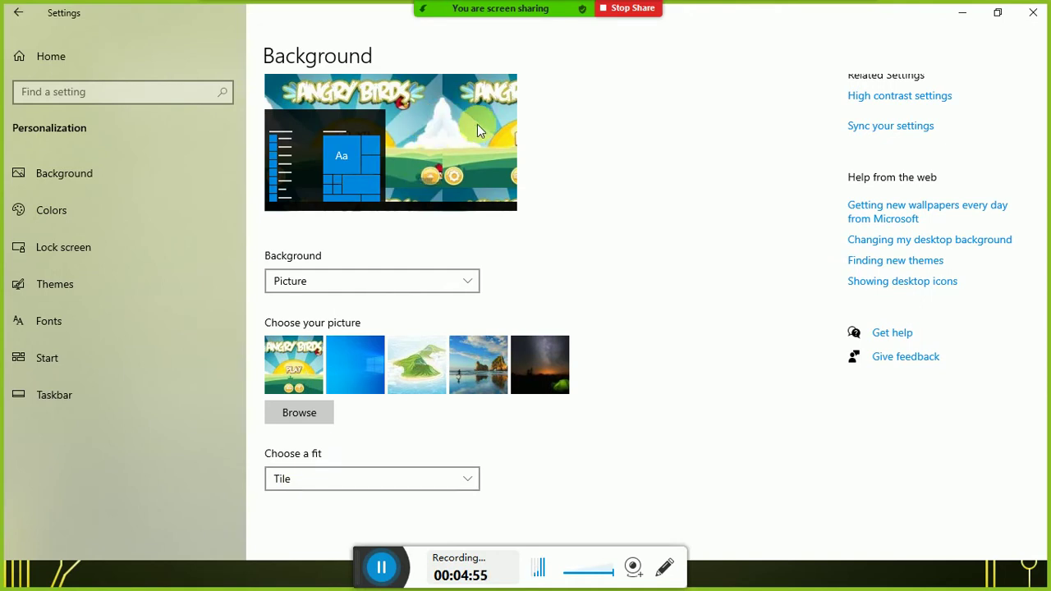
- Try the Center, Span and Stretch fits on the Angry Birds background picture
left_click(340, 479)
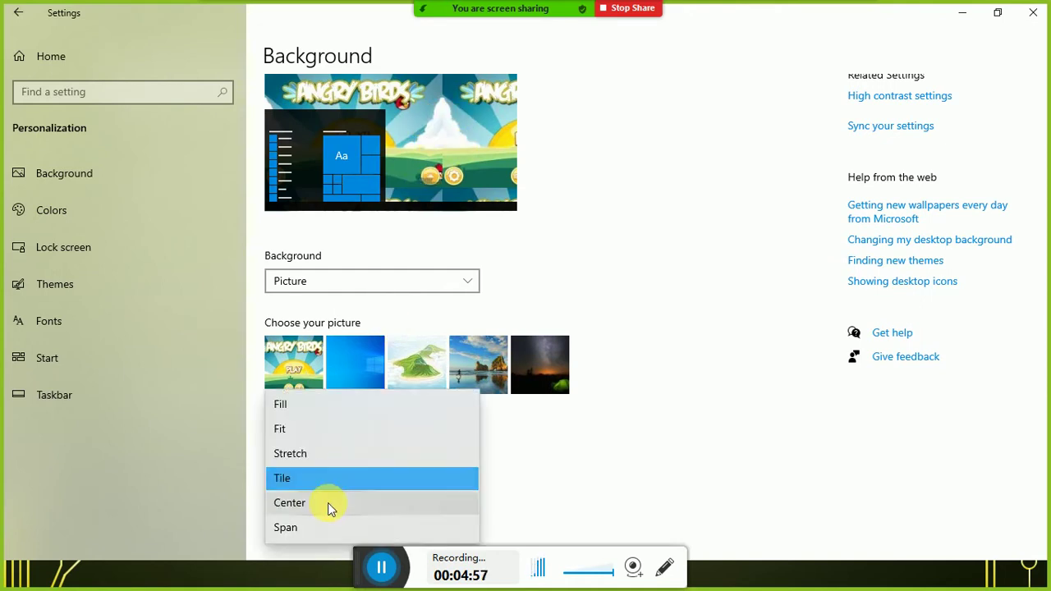
left_click(327, 502)
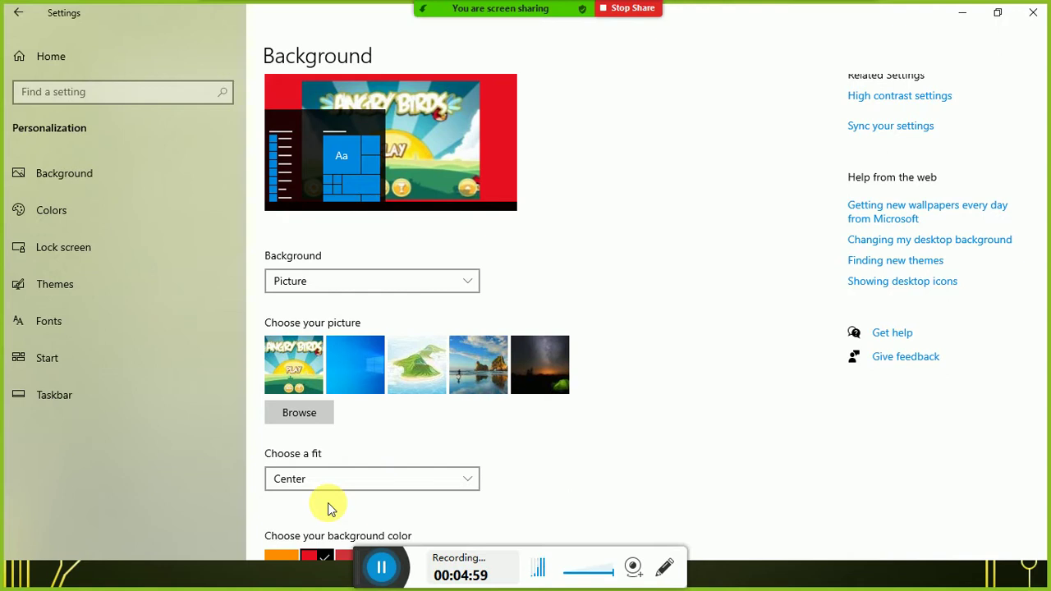
left_click(399, 483)
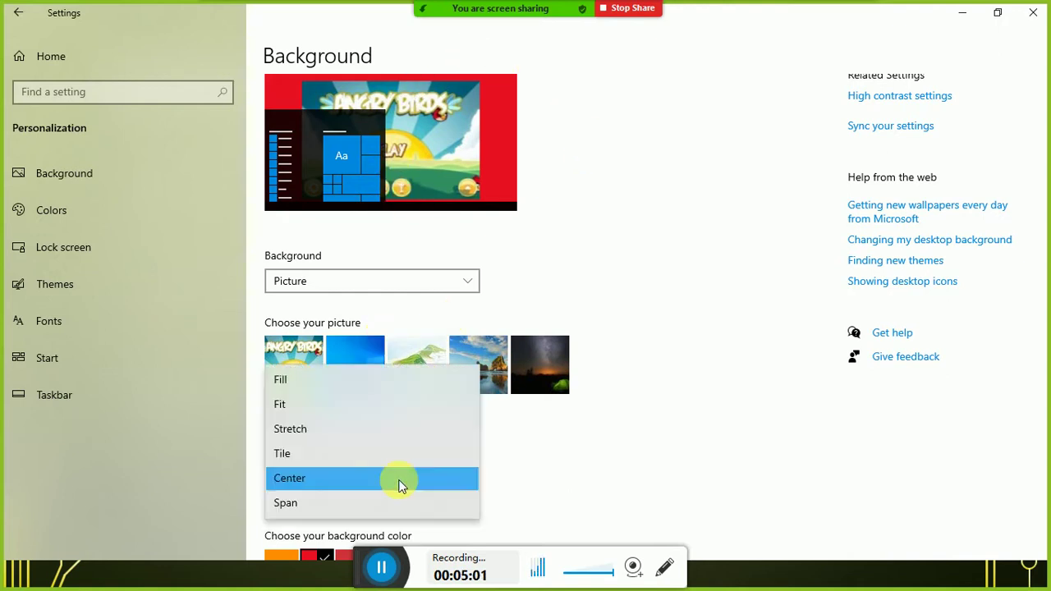
left_click(380, 507)
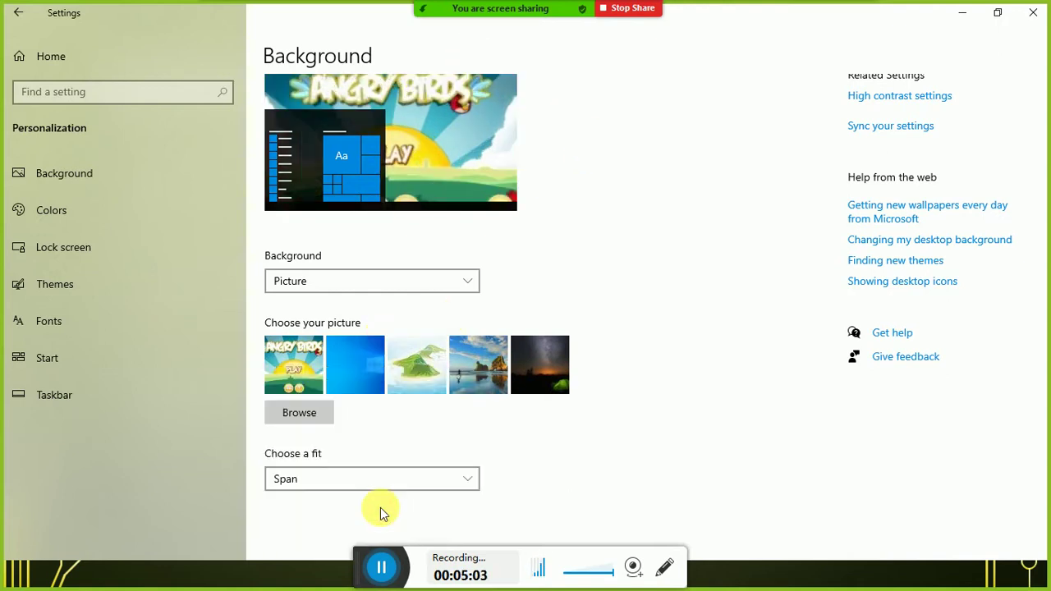
left_click(382, 478)
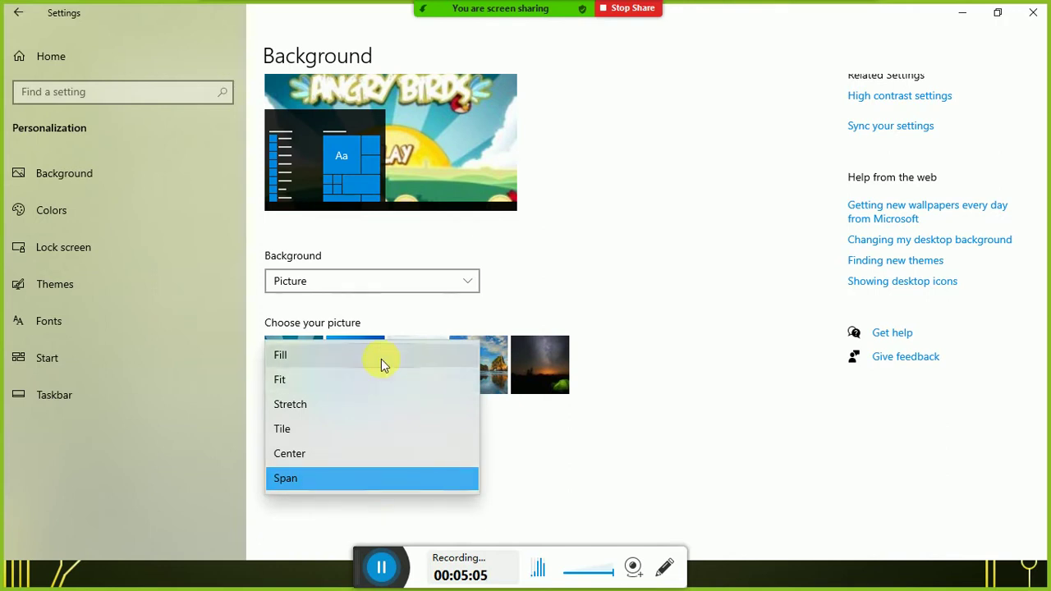
left_click(383, 406)
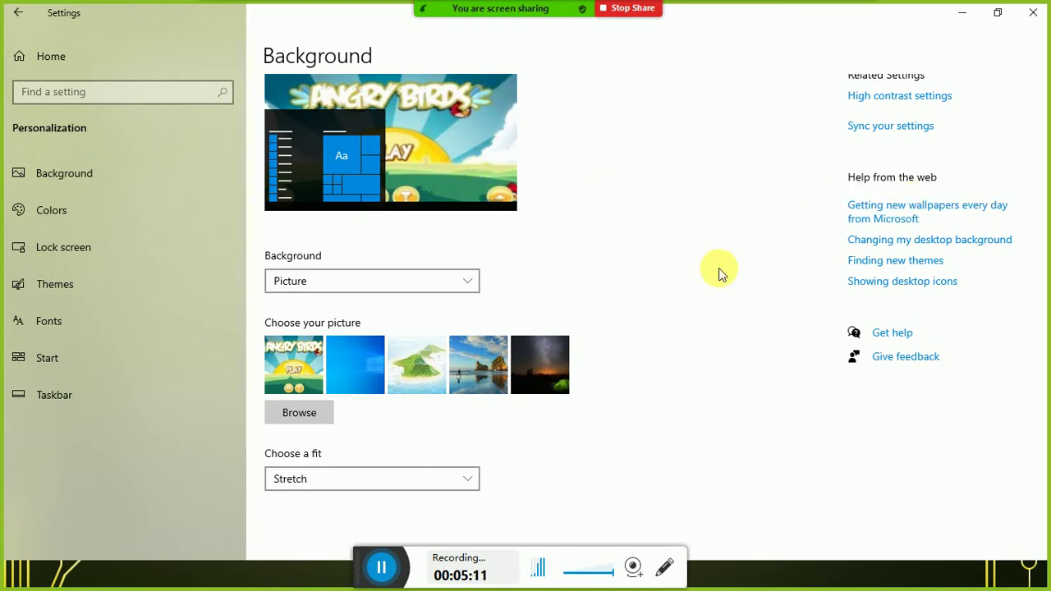
- Set the picture fit to Center and choose Moss as the background color around it
left_click(446, 479)
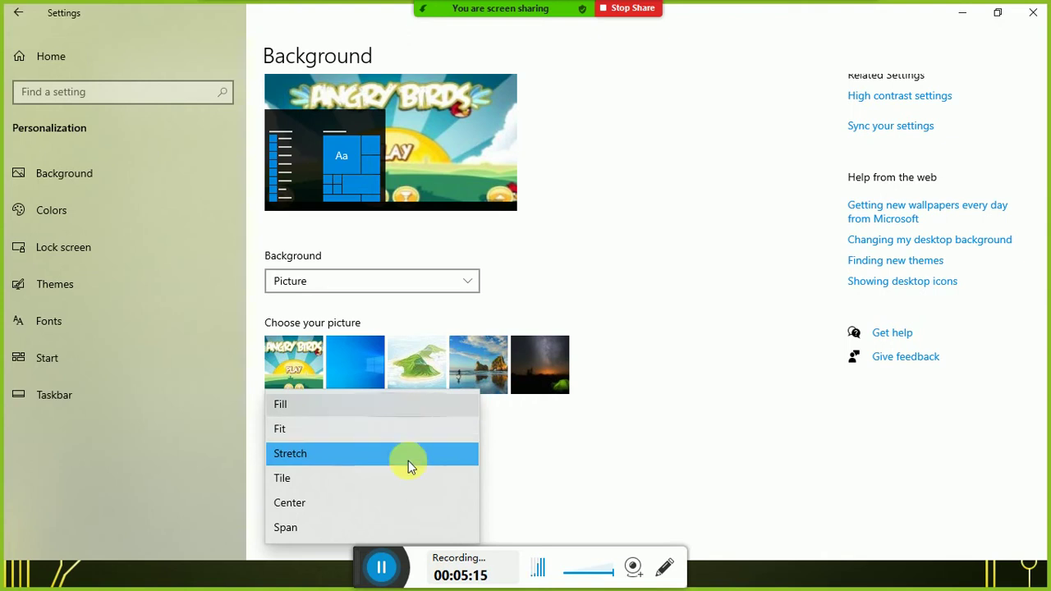
left_click(425, 504)
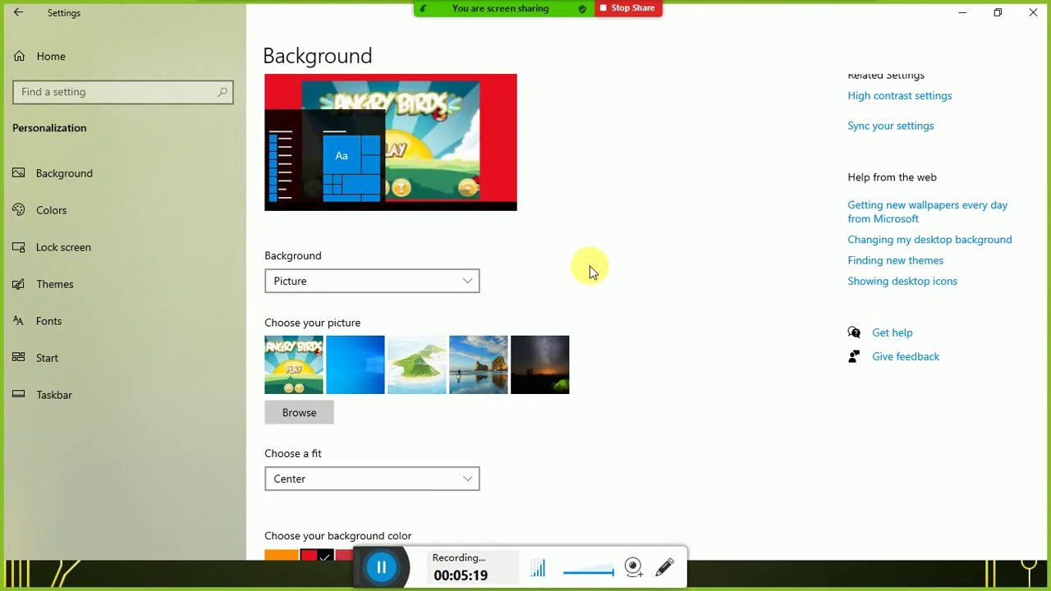
scroll(586, 417, "down", 5)
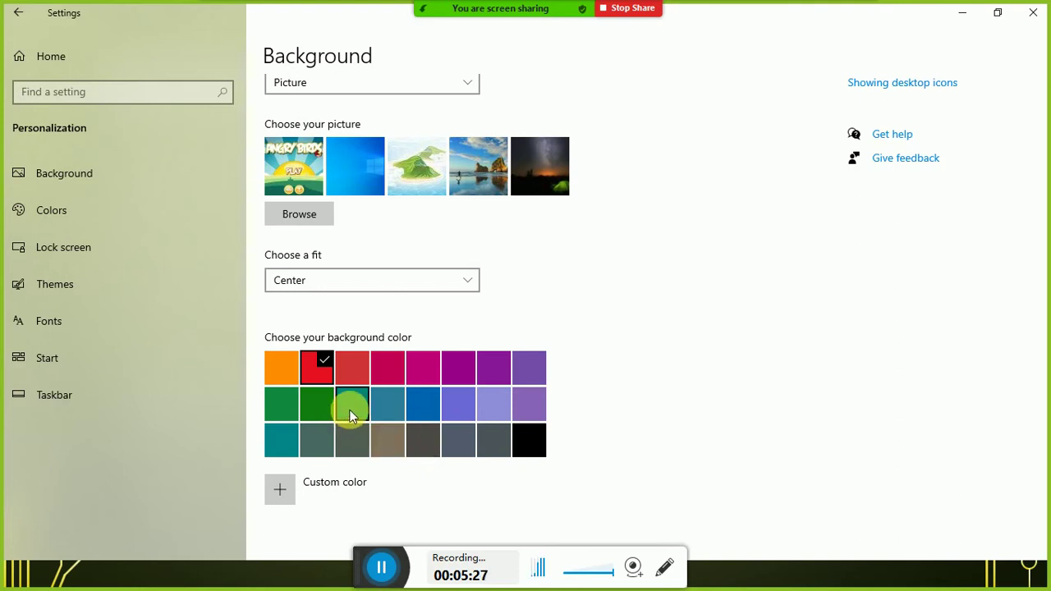
left_click(325, 447)
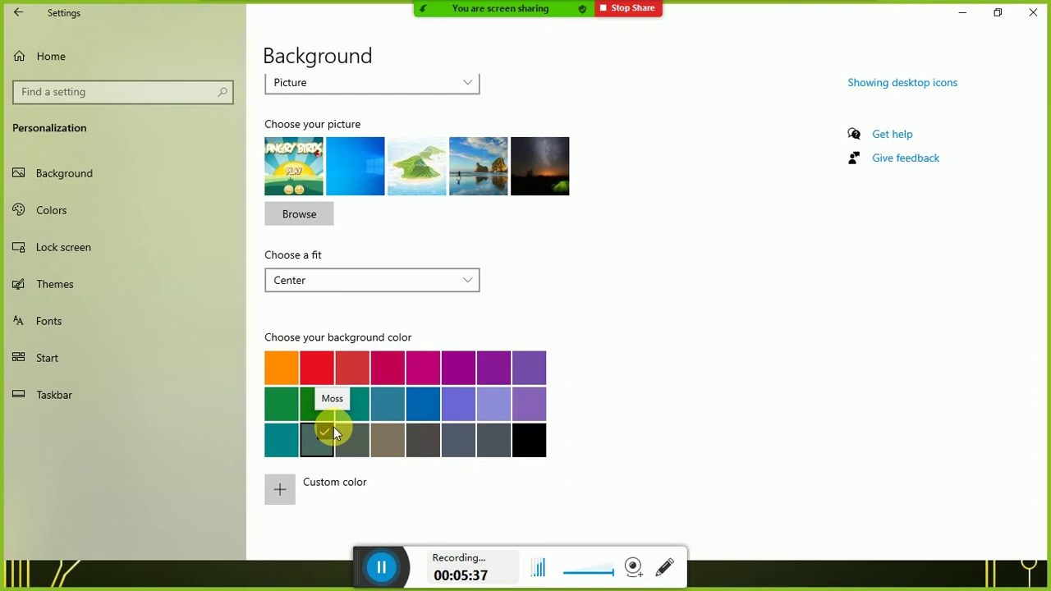
- Pick a bright magenta-purple as a custom background color and admit the waiting participant to the Zoom meeting
left_click(329, 484)
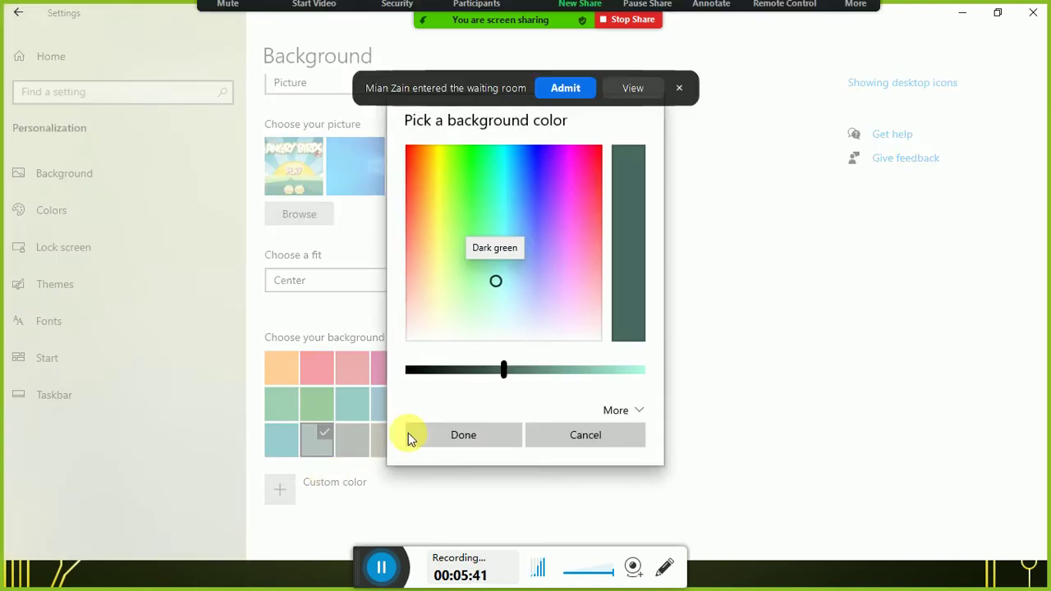
left_click(572, 99)
mouse_move(512, 380)
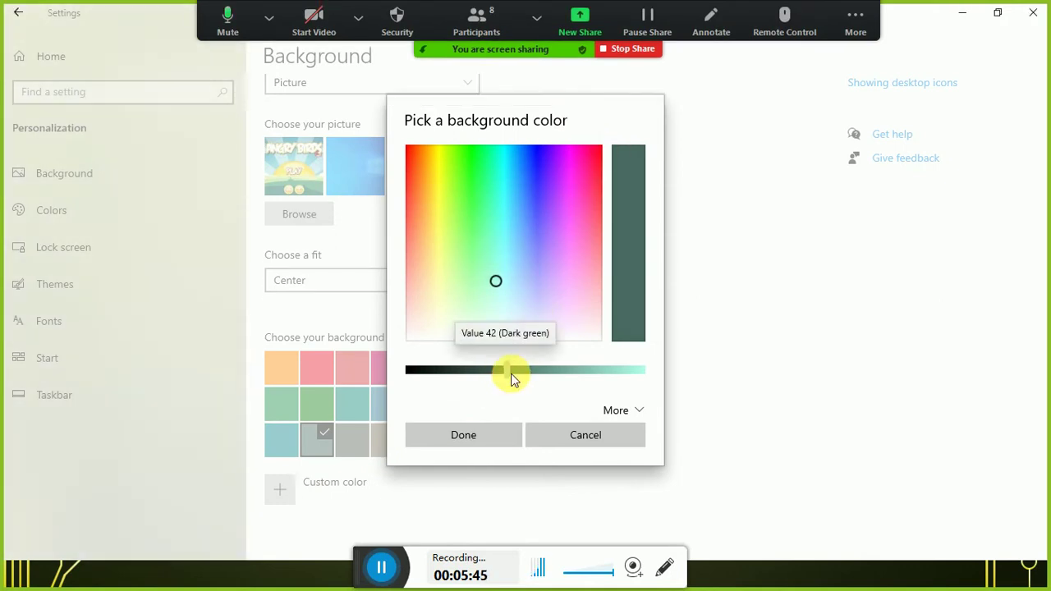
mouse_move(511, 376)
left_mouse_down()
mouse_move(566, 371)
mouse_move(515, 380)
mouse_move(483, 309)
mouse_move(499, 217)
mouse_move(575, 176)
left_mouse_up()
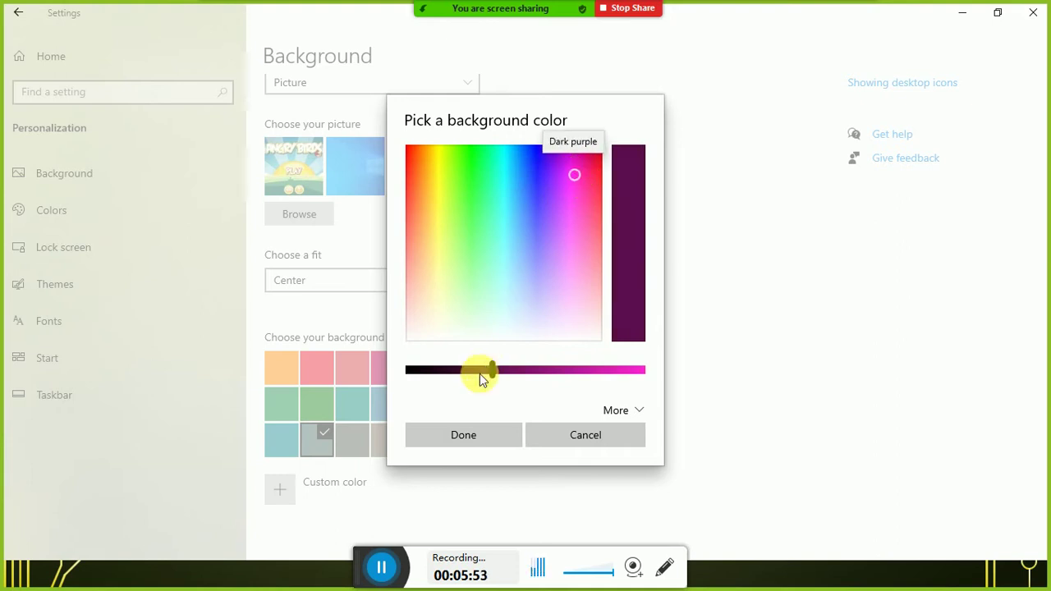
left_click_drag(492, 373, 584, 371)
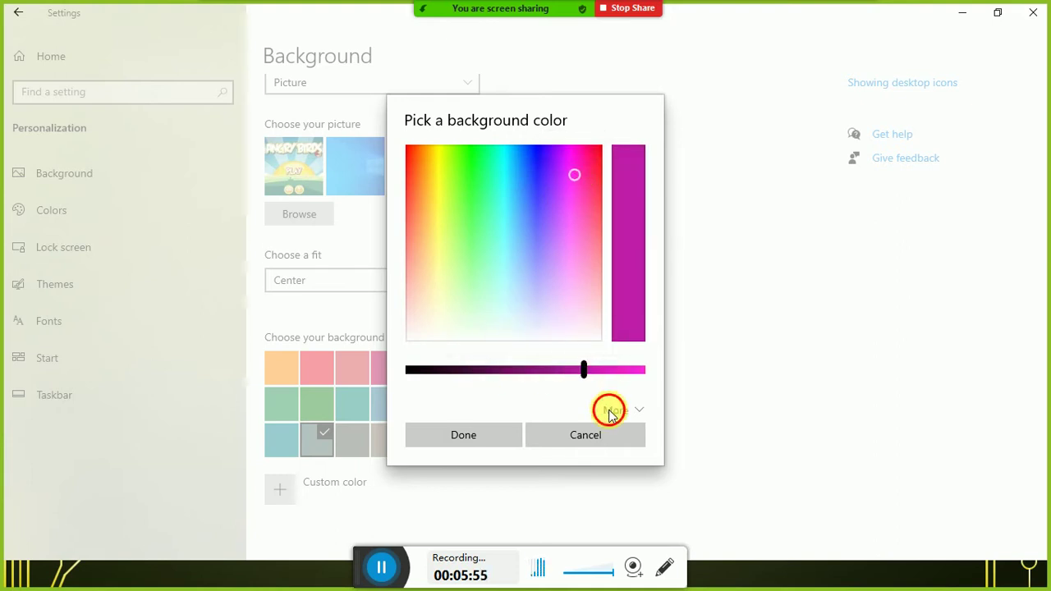
- Show the custom color's numeric values and color model options, and apply the color #BF1DA9
left_click(609, 408)
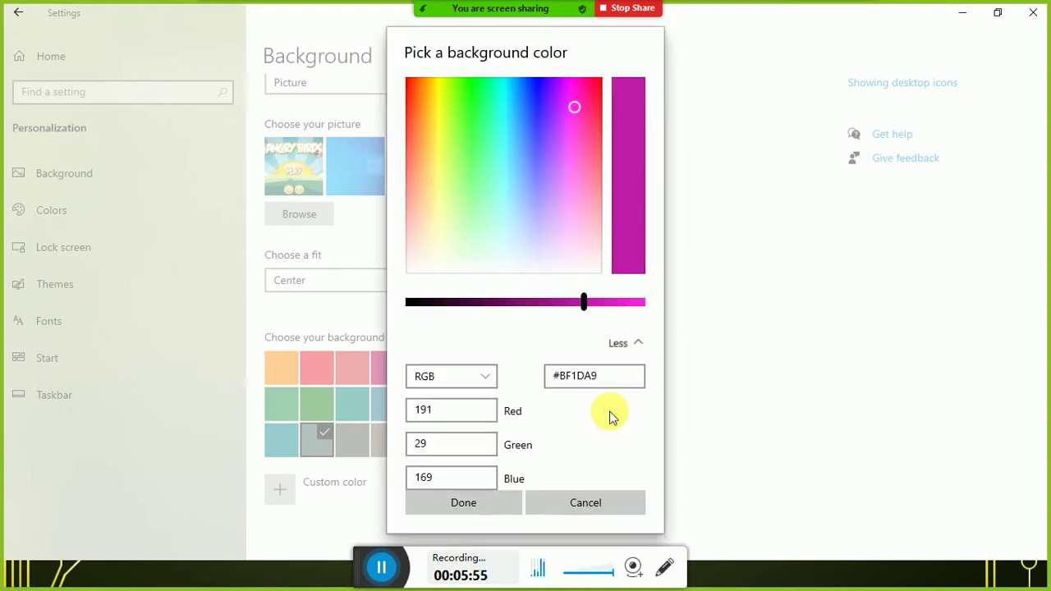
left_click(461, 378)
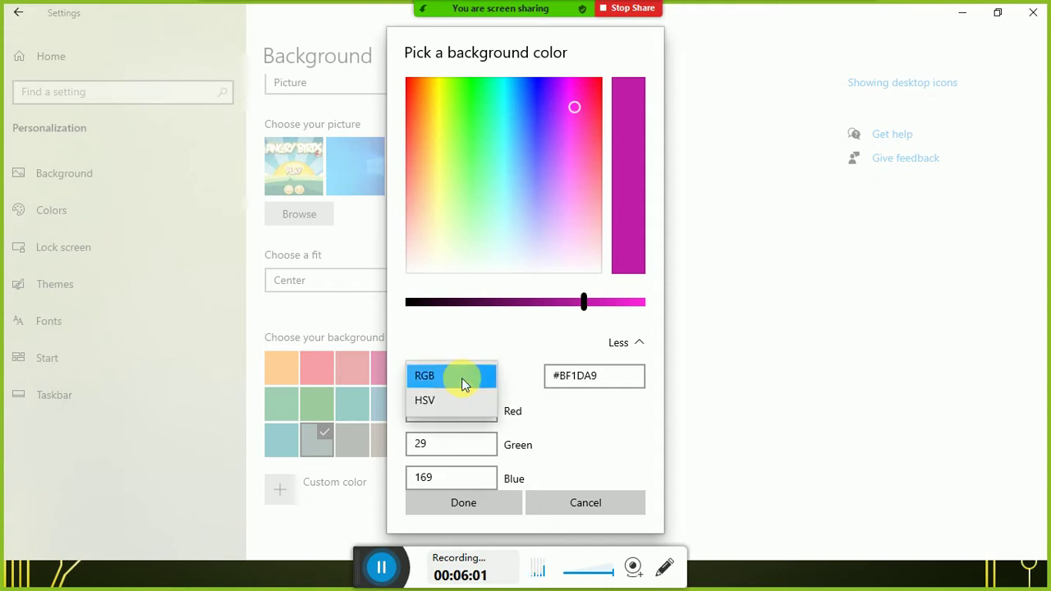
left_click(461, 378)
left_click_drag(573, 380, 605, 383)
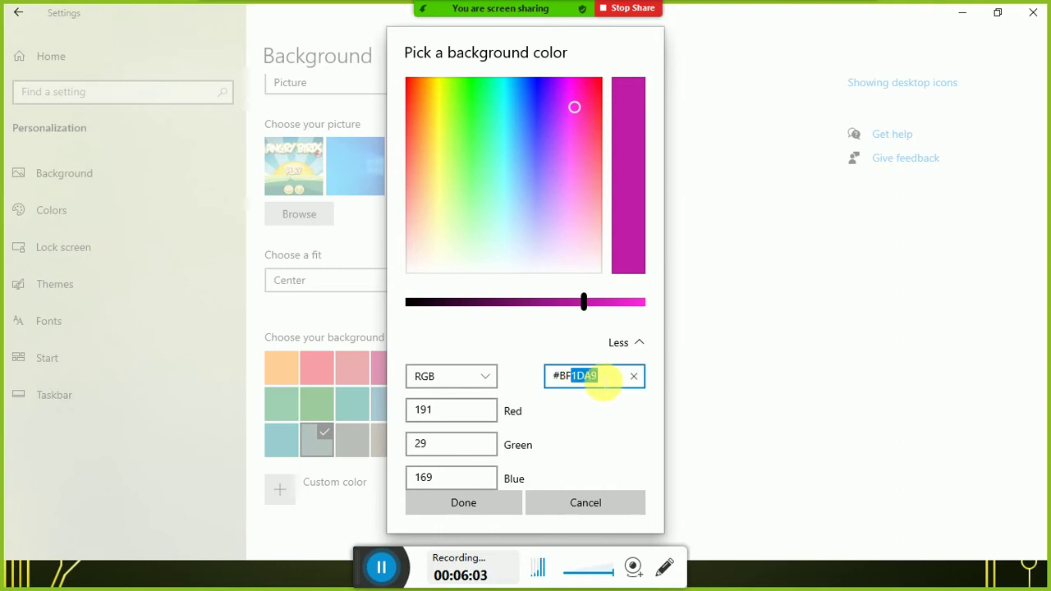
left_click(458, 504)
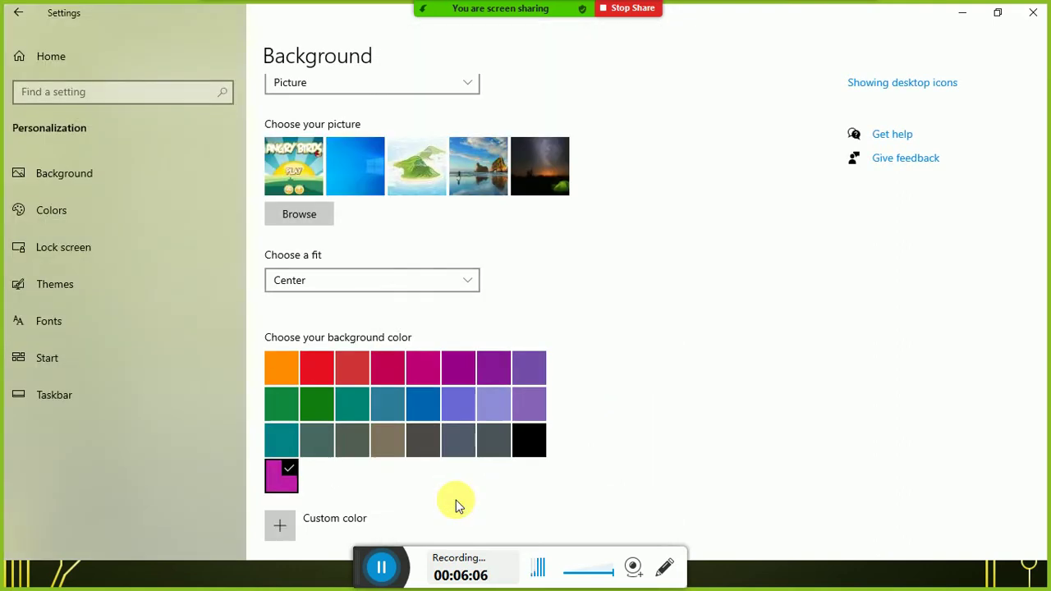
- Examine the centered picture with the custom background color in the preview and on the desktop, and return to the Background settings
scroll(413, 430, "down", 1)
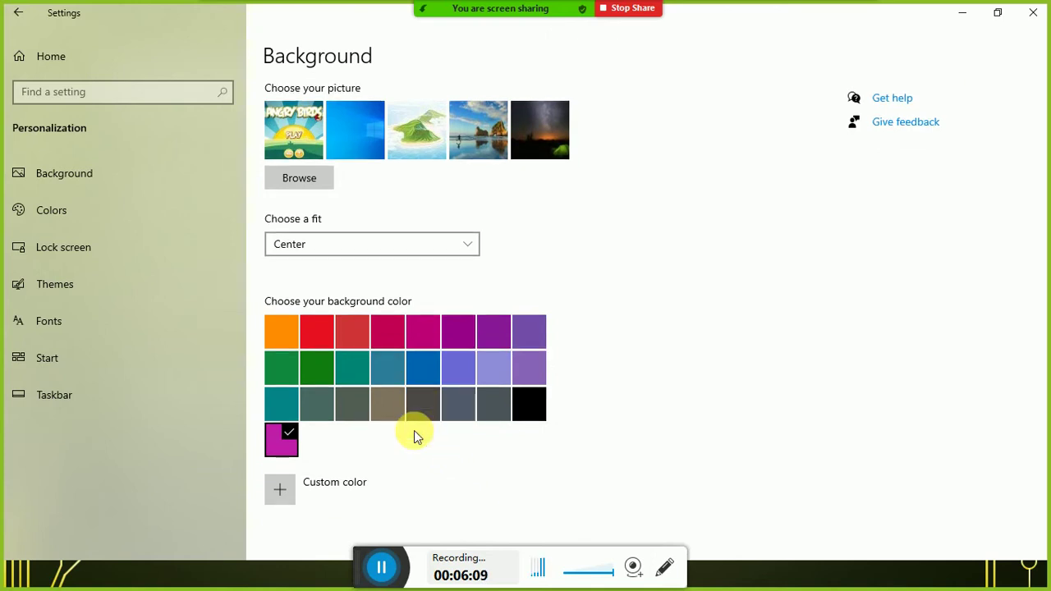
scroll(414, 430, "up", 3)
scroll(414, 430, "up", 1)
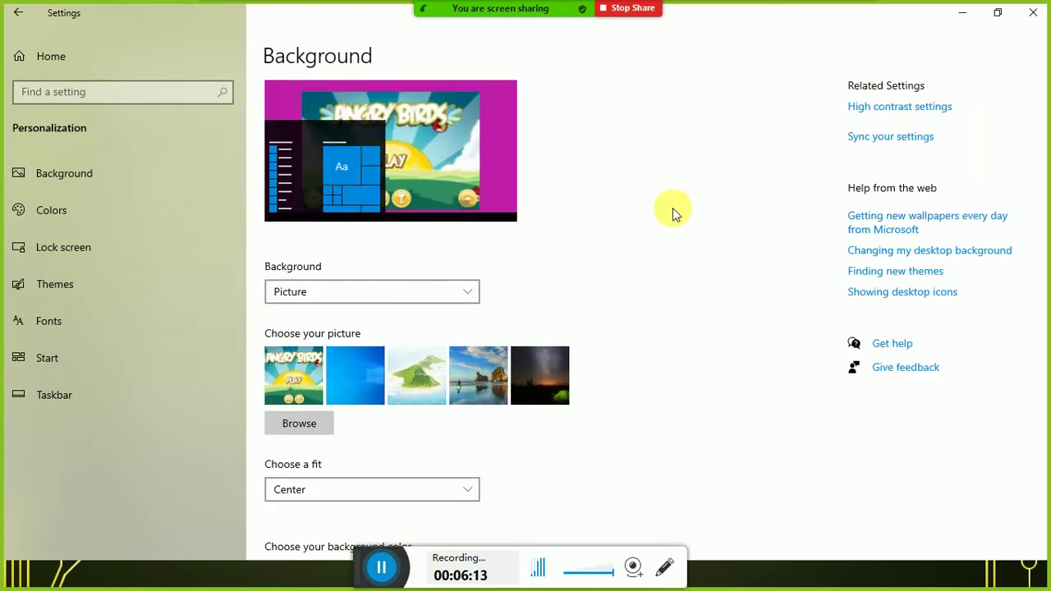
key("super+d")
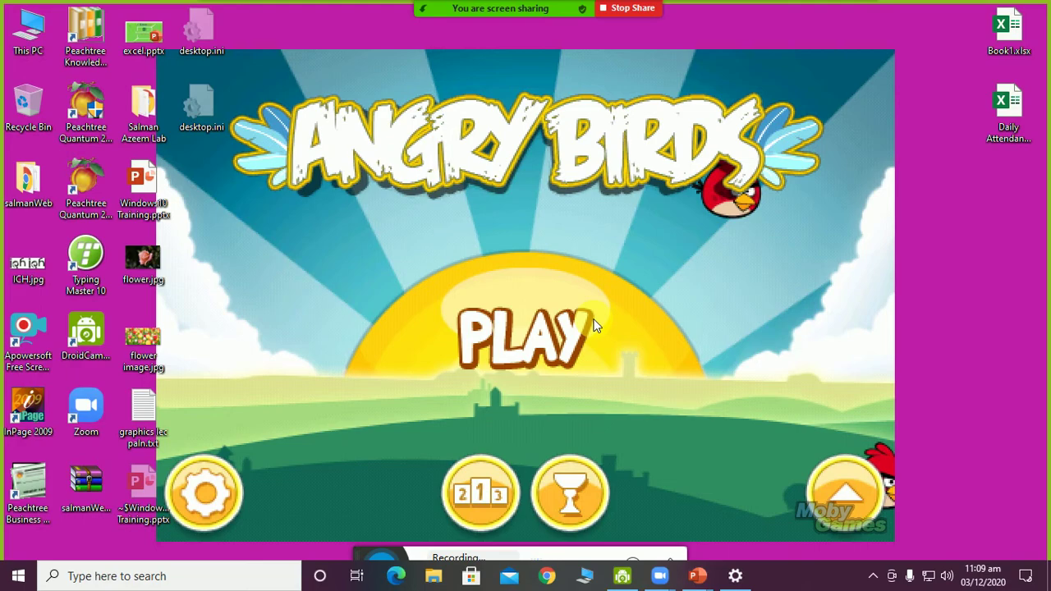
key("super+d")
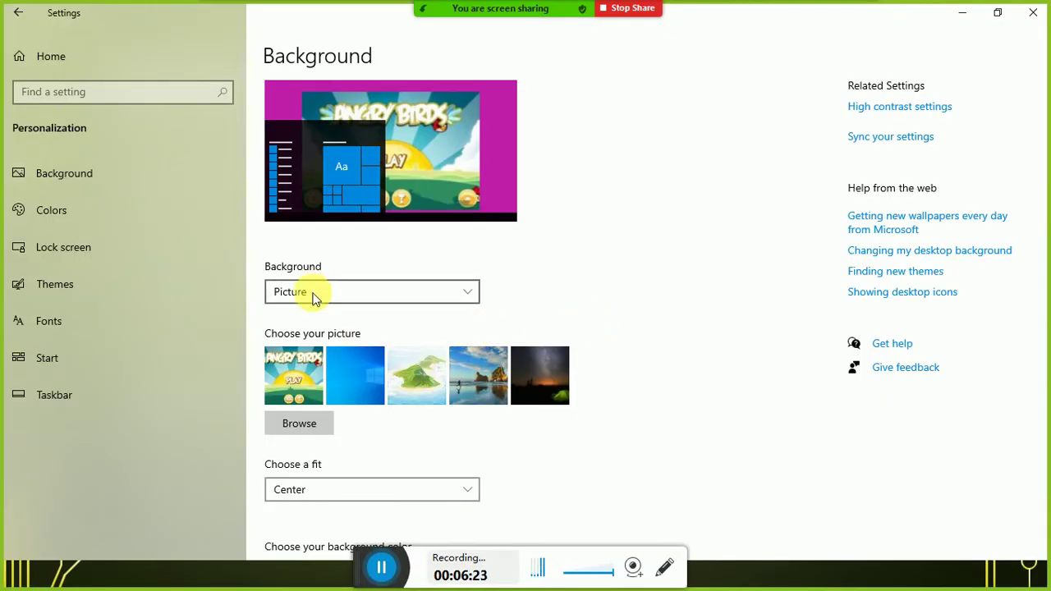
- Set the background picture's fit to Stretch and view the wallpaper on the desktop
scroll(327, 470, "down", 1)
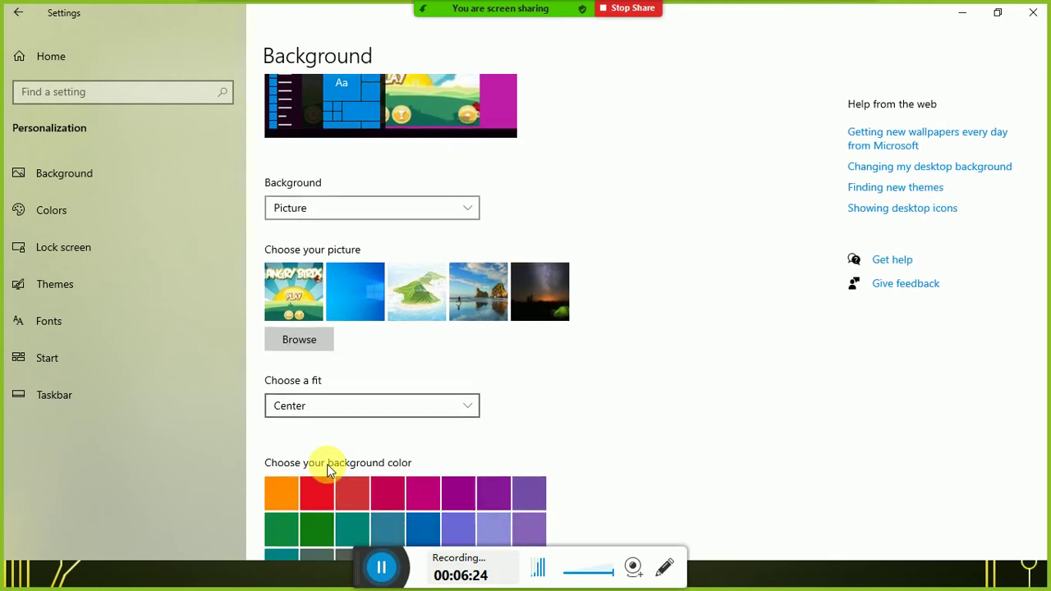
left_click(315, 405)
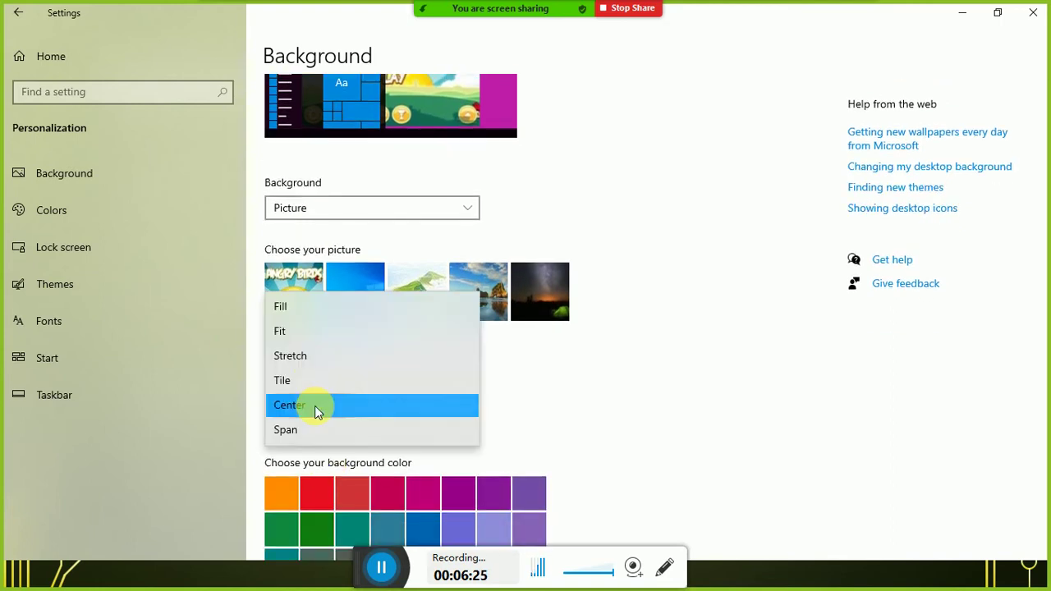
left_click(317, 355)
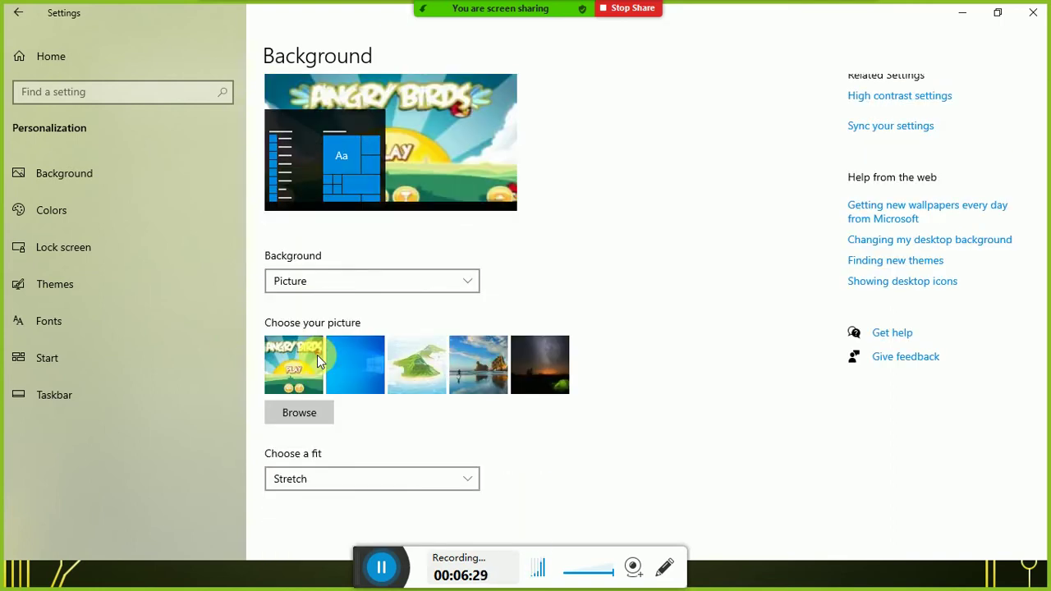
key("super+d")
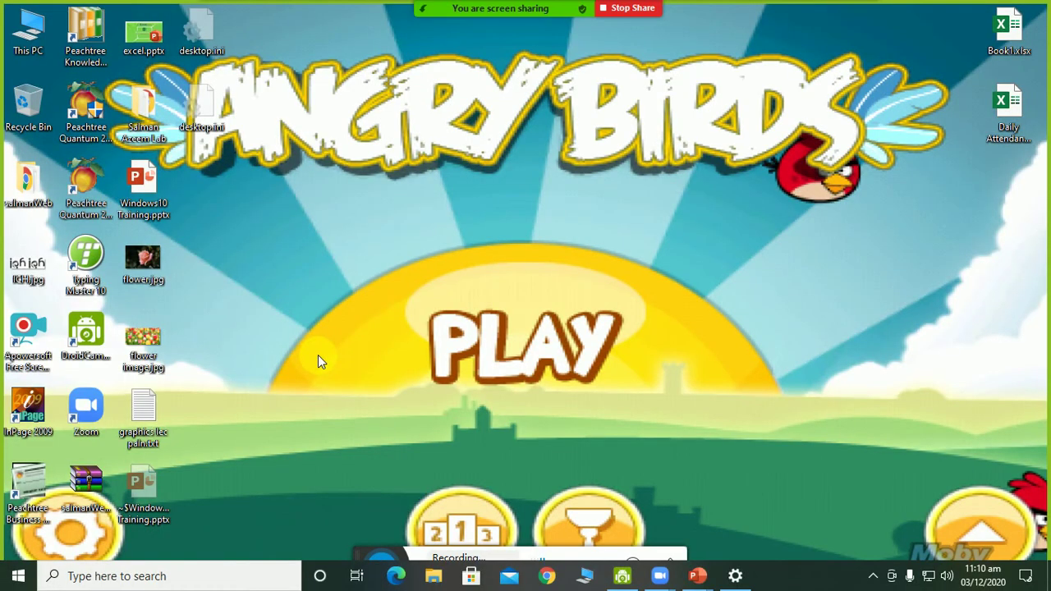
mouse_move(500, 8)
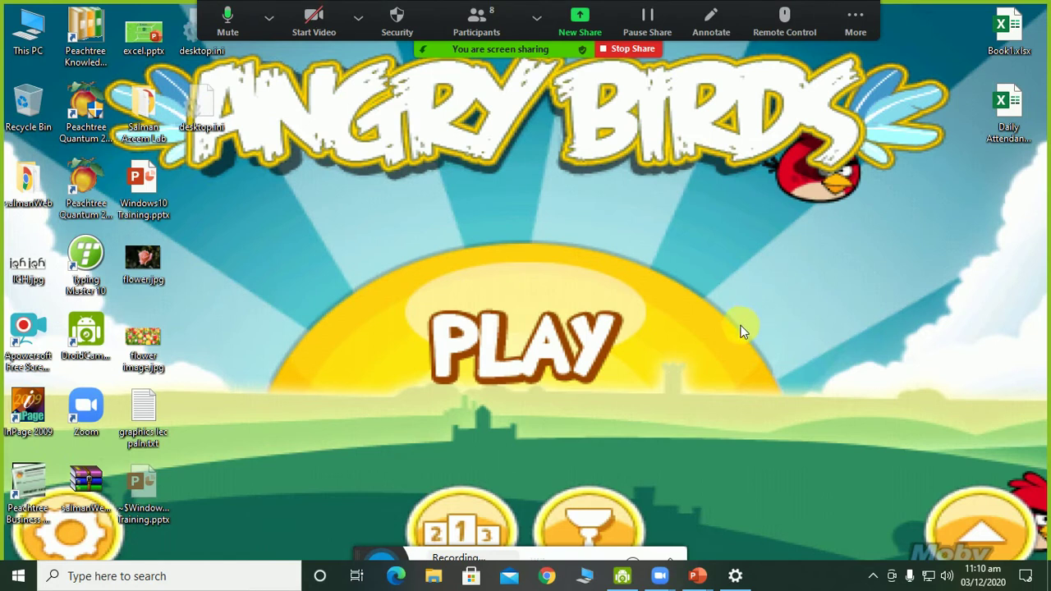
- Close the Settings window and reopen the Background personalization settings from the desktop
mouse_move(745, 578)
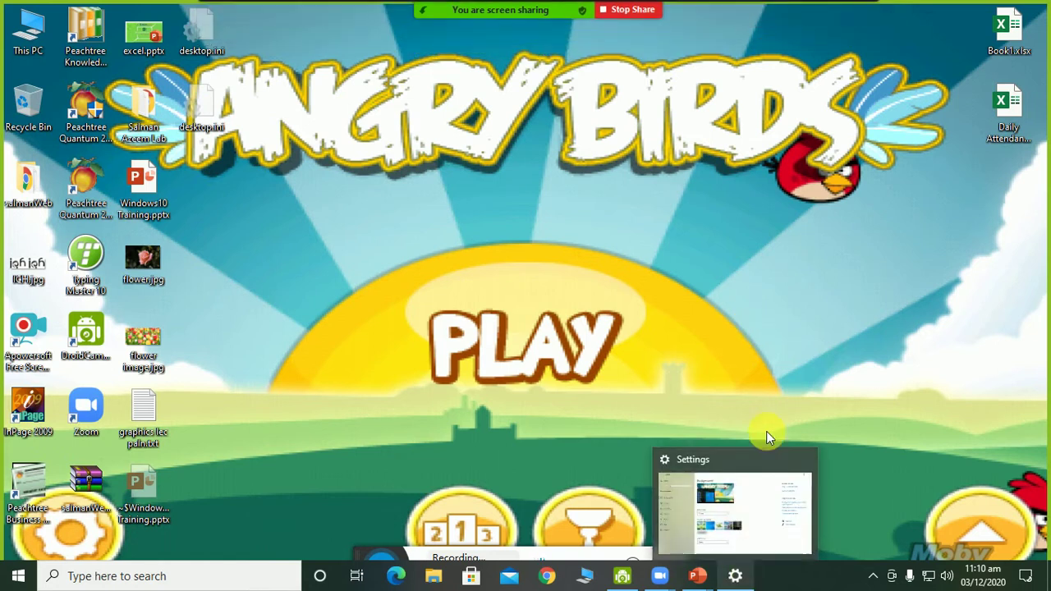
left_click(805, 460)
right_click(565, 216)
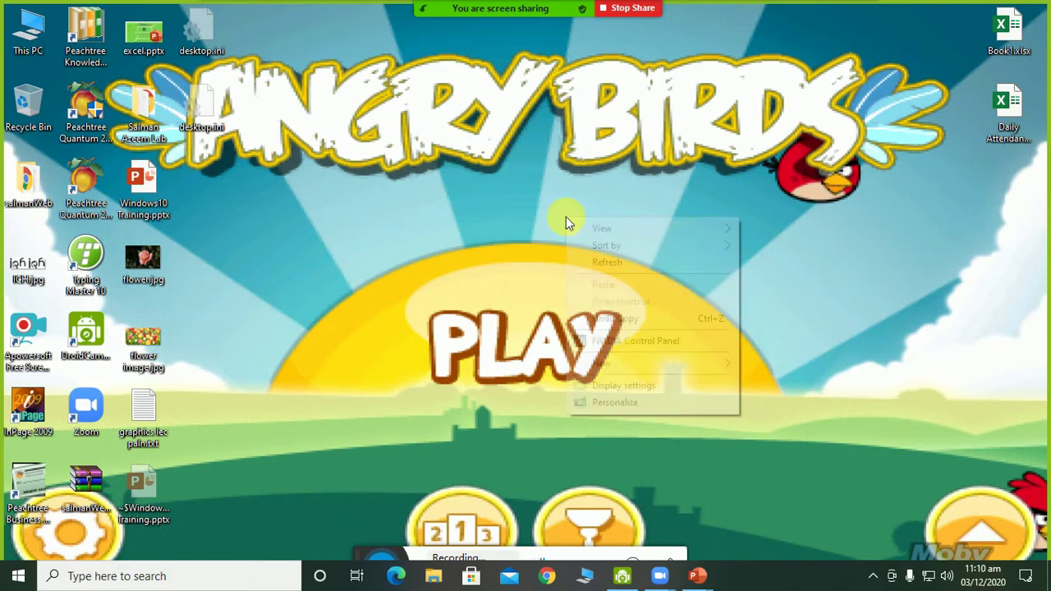
left_click(601, 402)
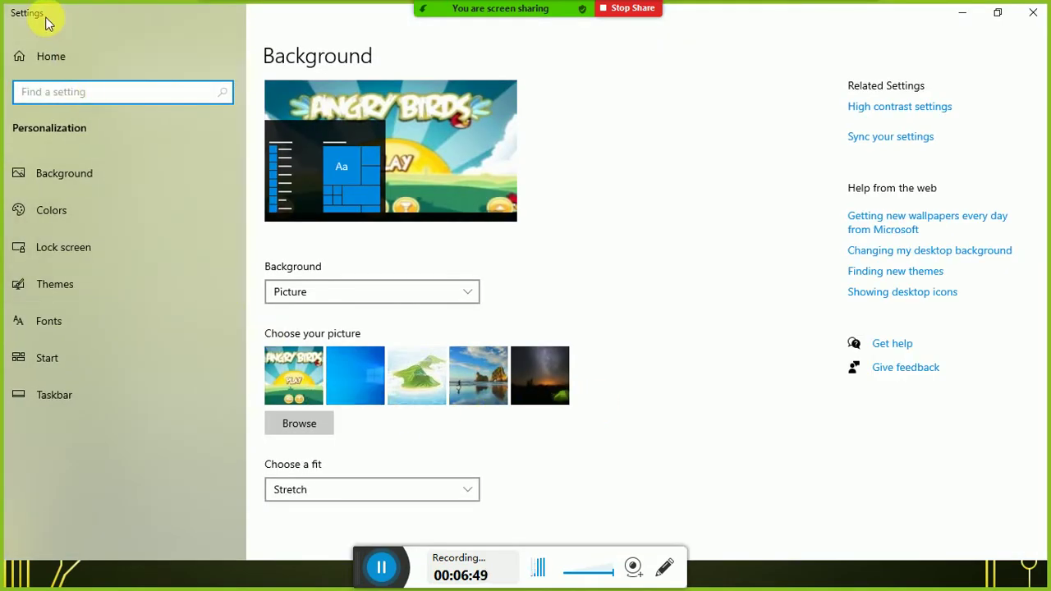
left_click(63, 174)
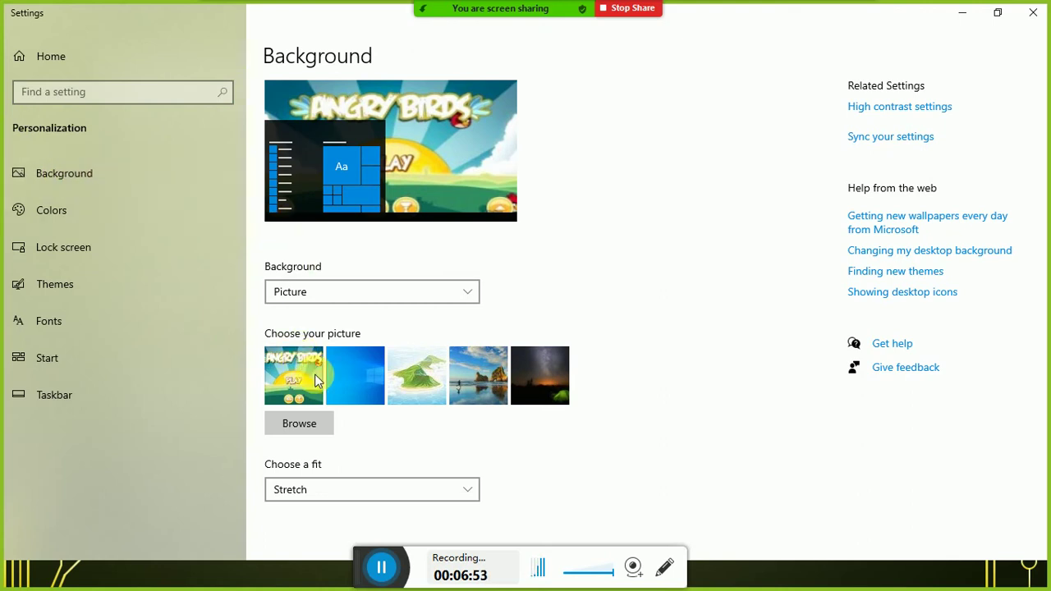
- Apply the blue Windows logo picture as the desktop background
left_click(354, 379)
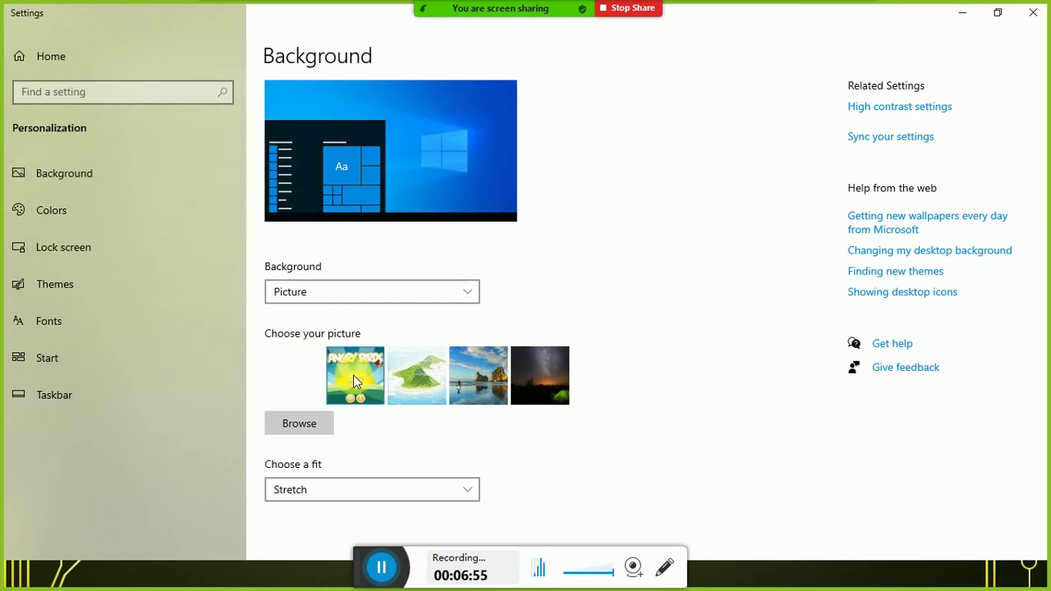
left_click(353, 375)
left_click(356, 381)
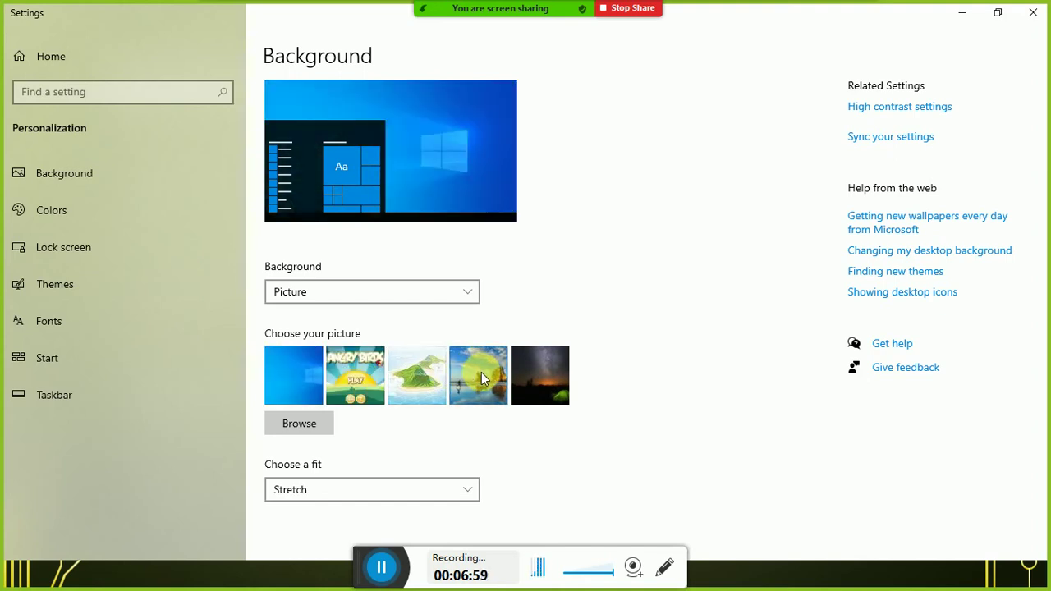
- Set the beach picture with the rock arch as the background, view it on the desktop, and return to the settings
left_click(481, 377)
left_click(362, 380)
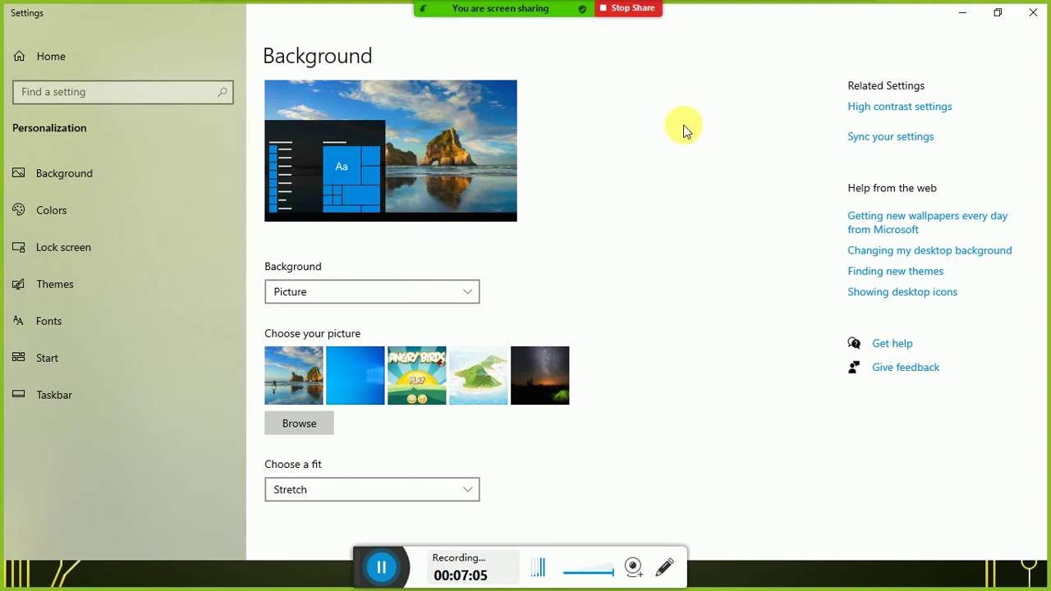
key("super+d")
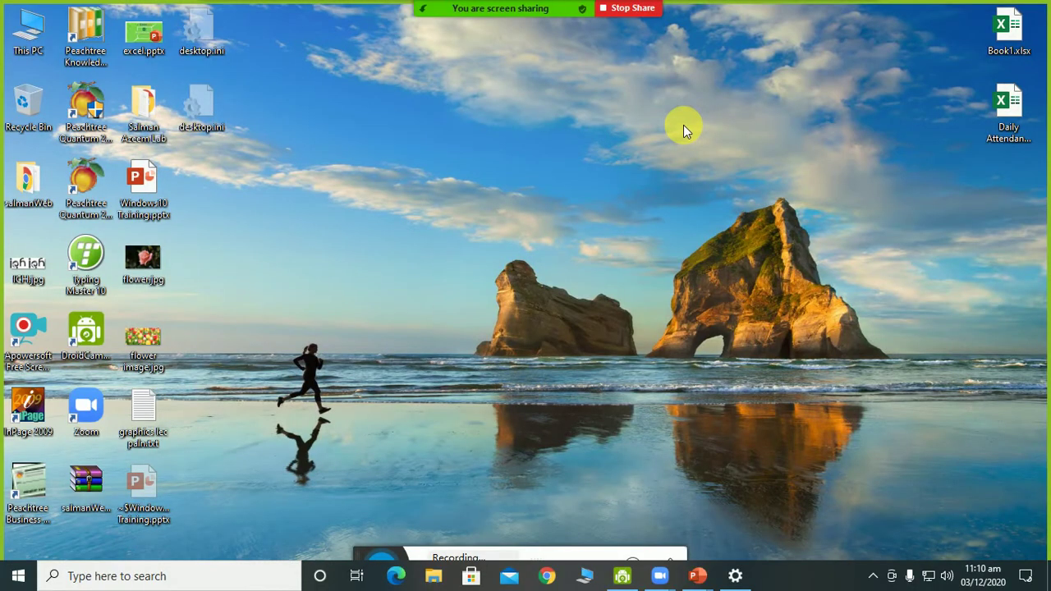
key("super+d")
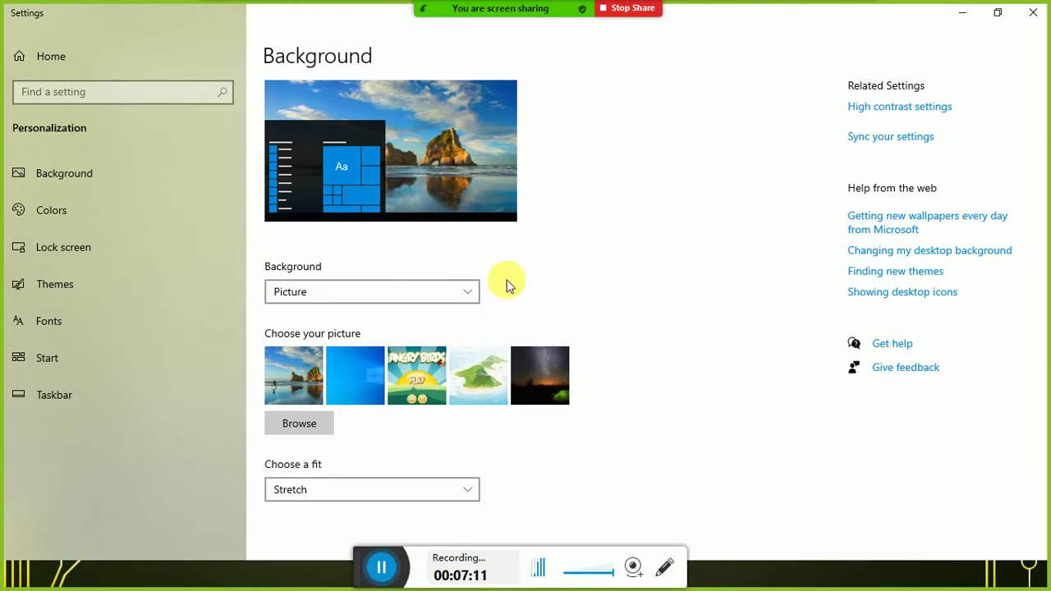
scroll(506, 285, "down", 1)
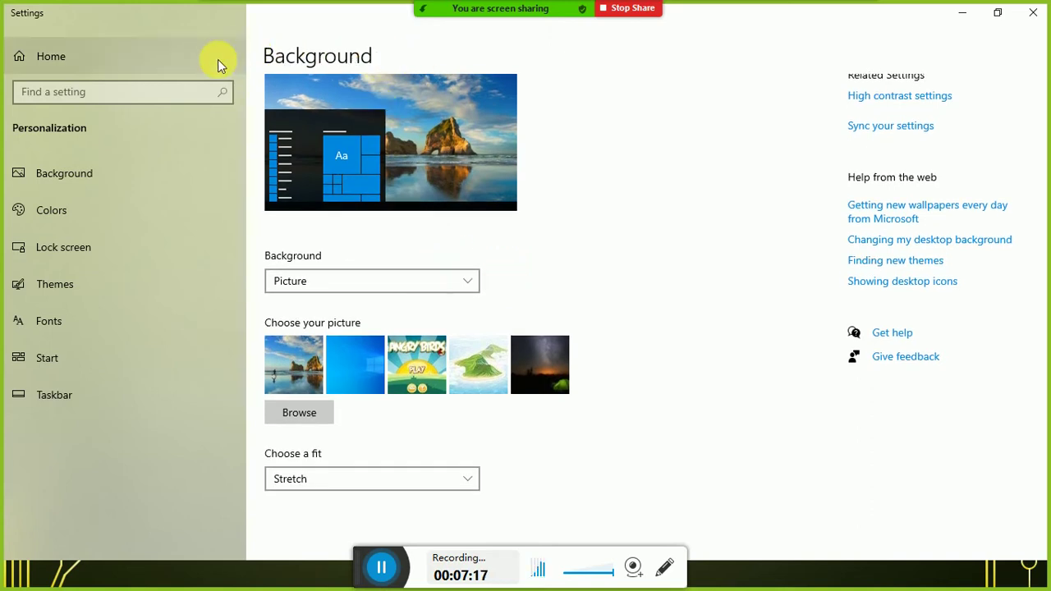
- Set the default Windows mode to Light in the Colors settings and view the taskbar and Start menu in that mode
left_click(113, 214)
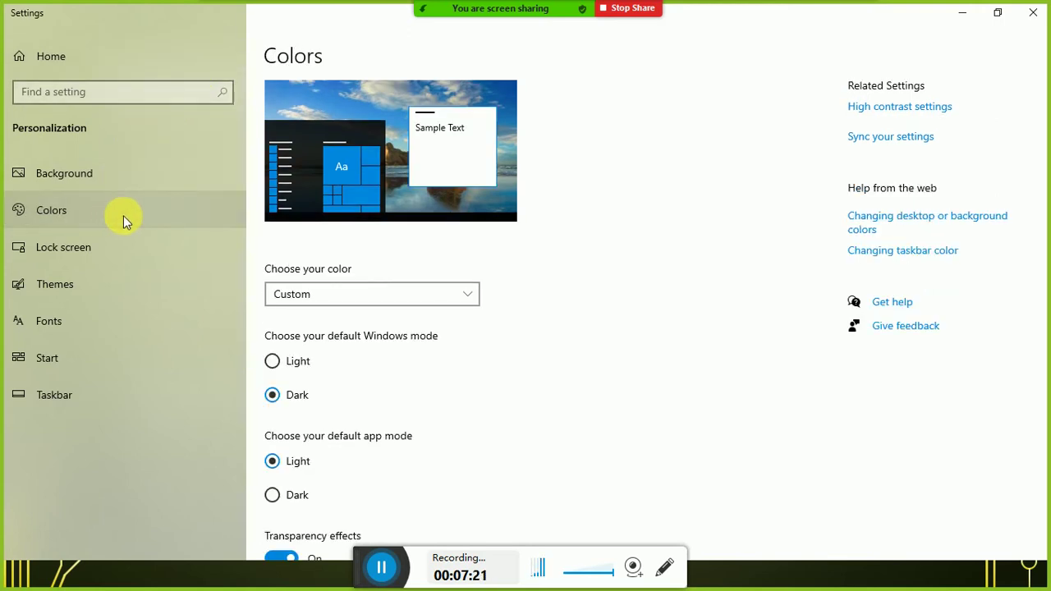
left_click(284, 363)
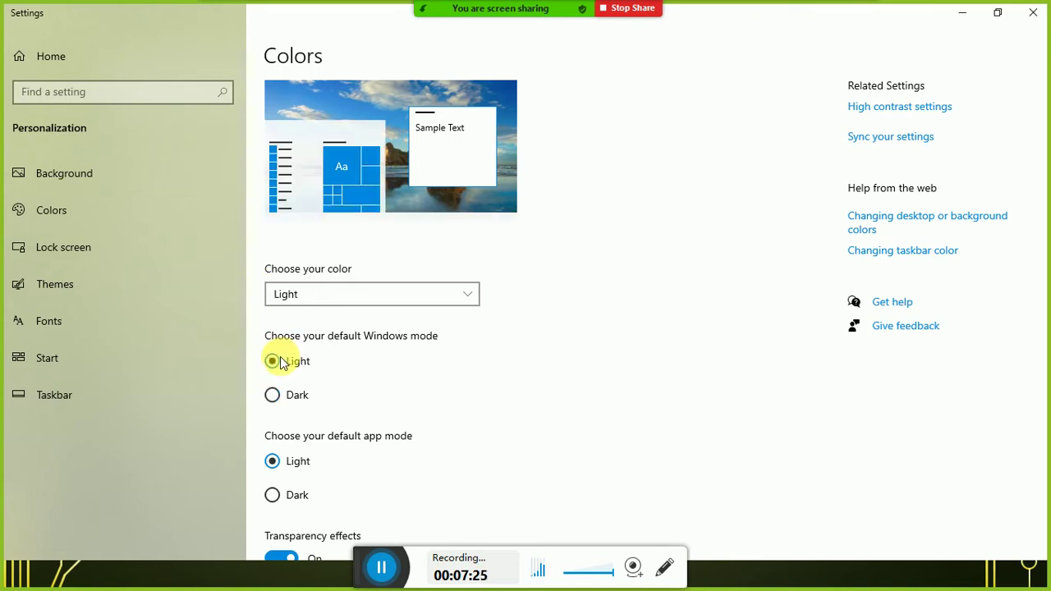
scroll(374, 333, "down", 2)
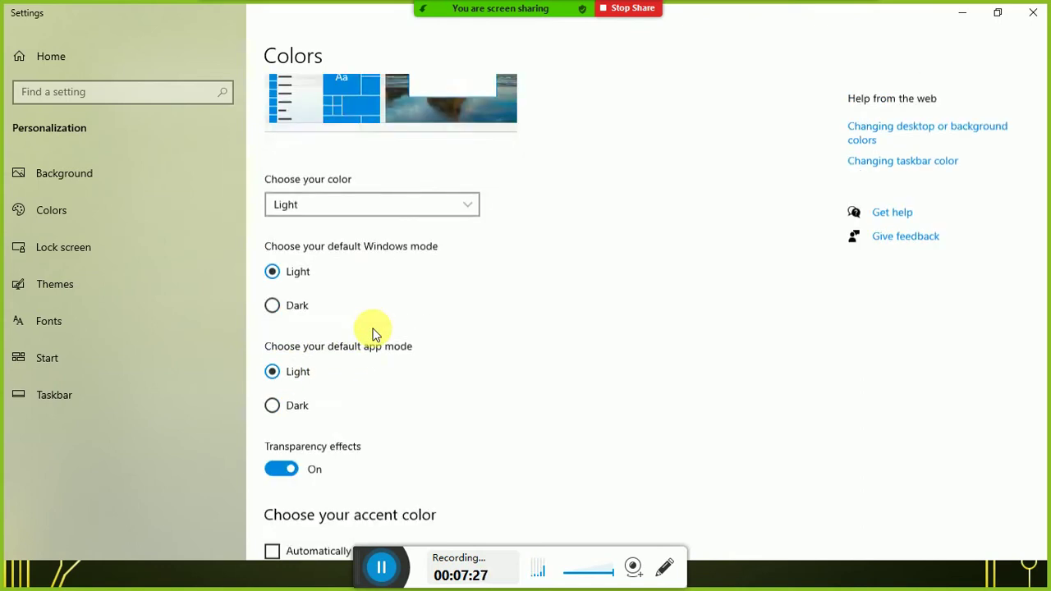
scroll(374, 332, "down", 4)
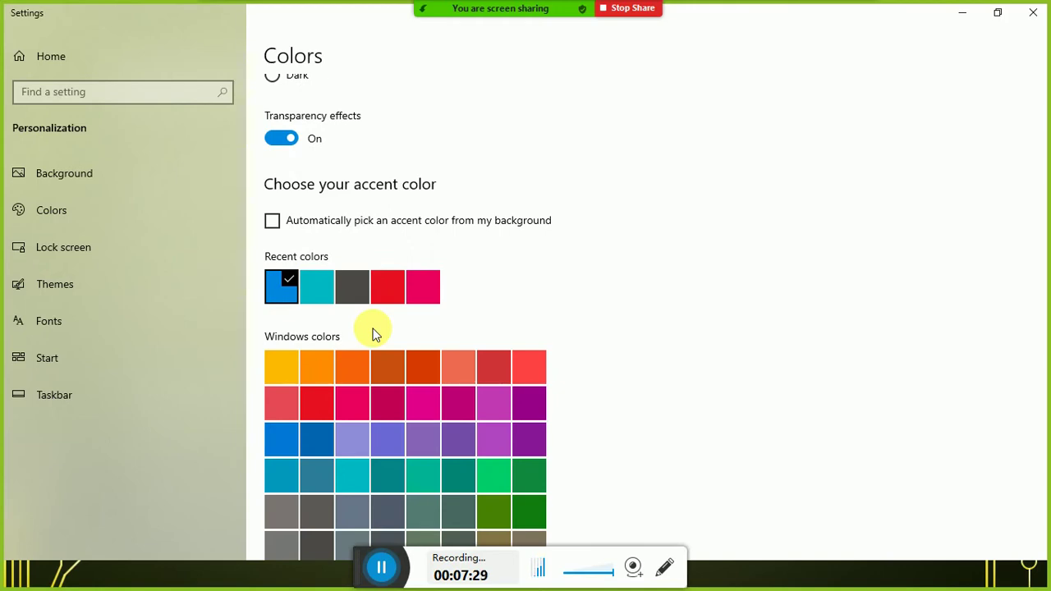
key("super+d")
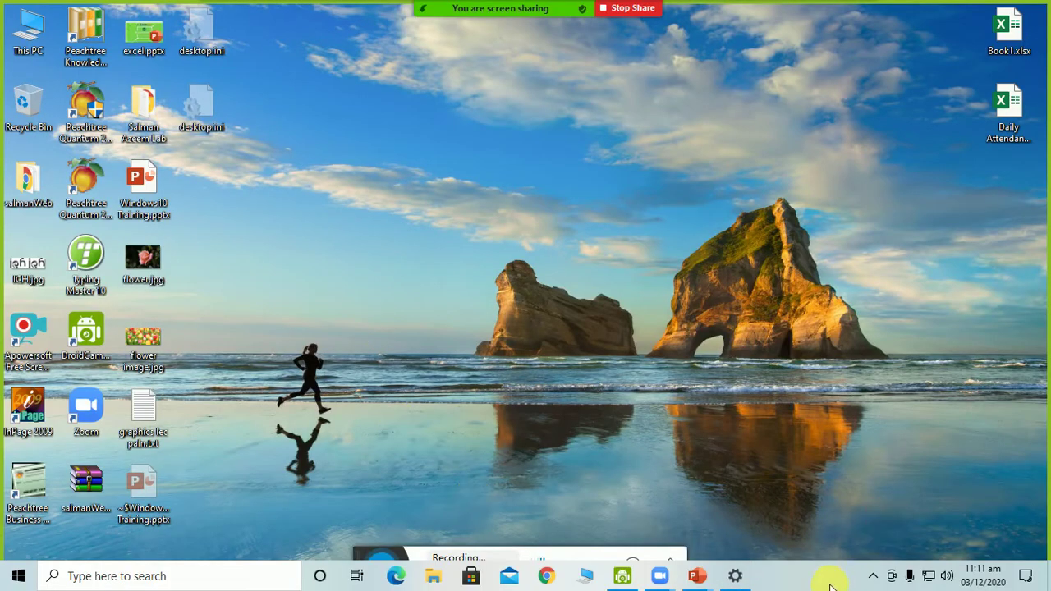
left_click(31, 577)
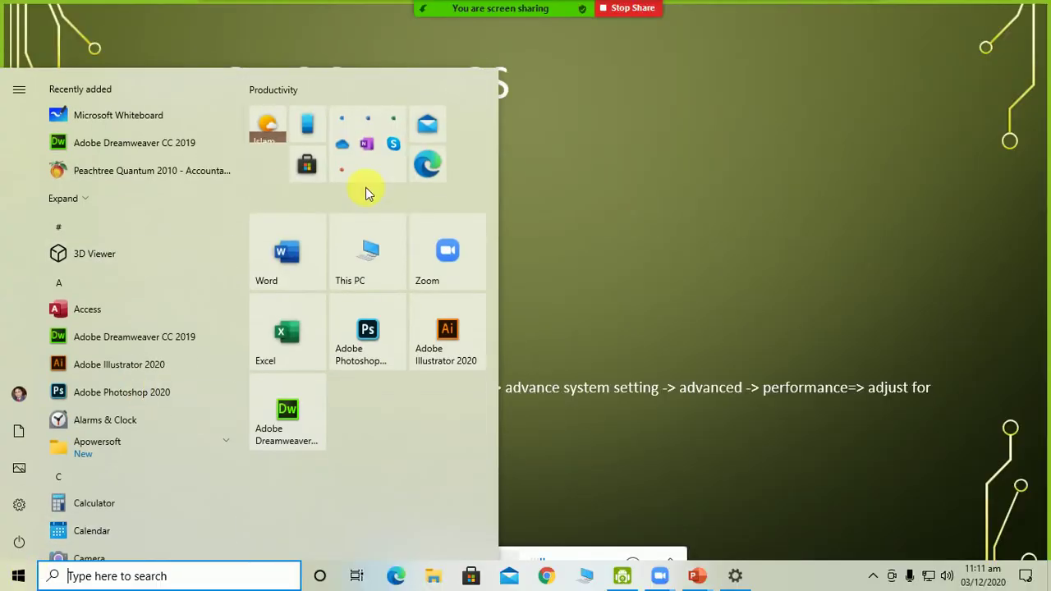
left_click(714, 282)
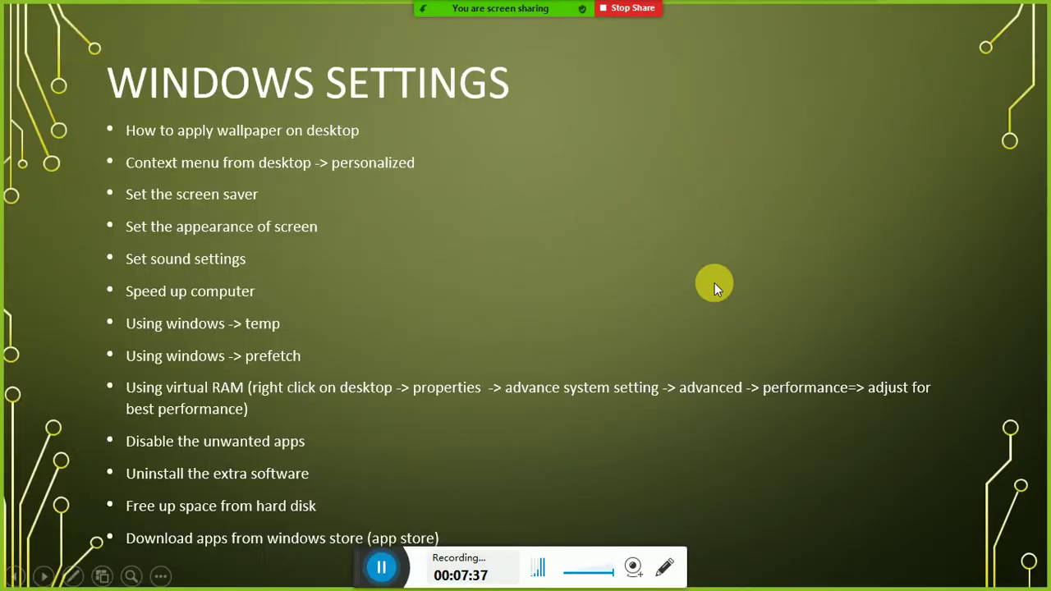
- End the slide show and return to the color mode options in the Colors settings
key("Escape")
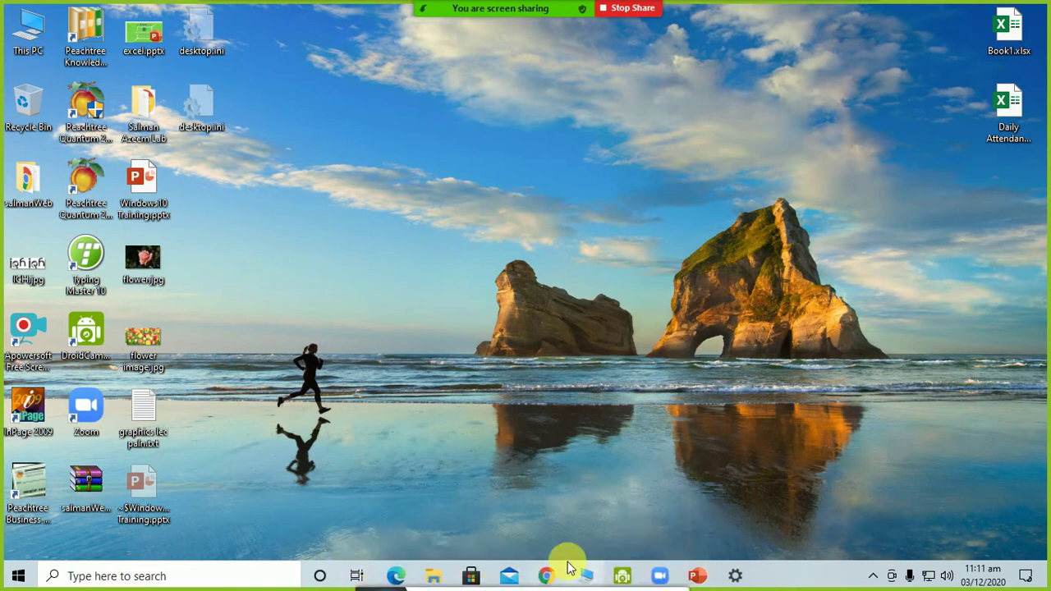
left_click(735, 575)
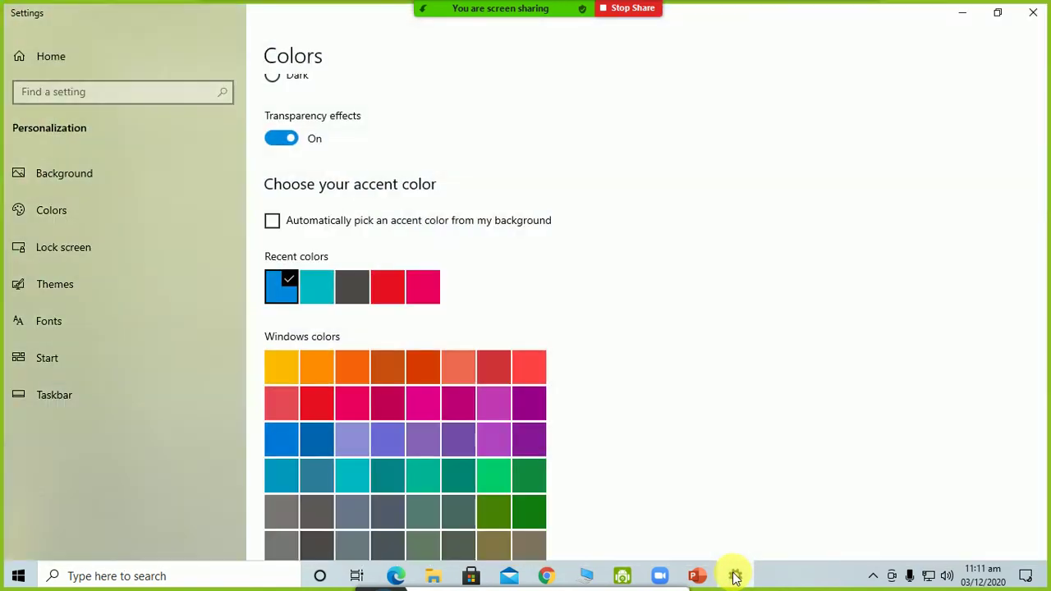
scroll(392, 205, "up", 5)
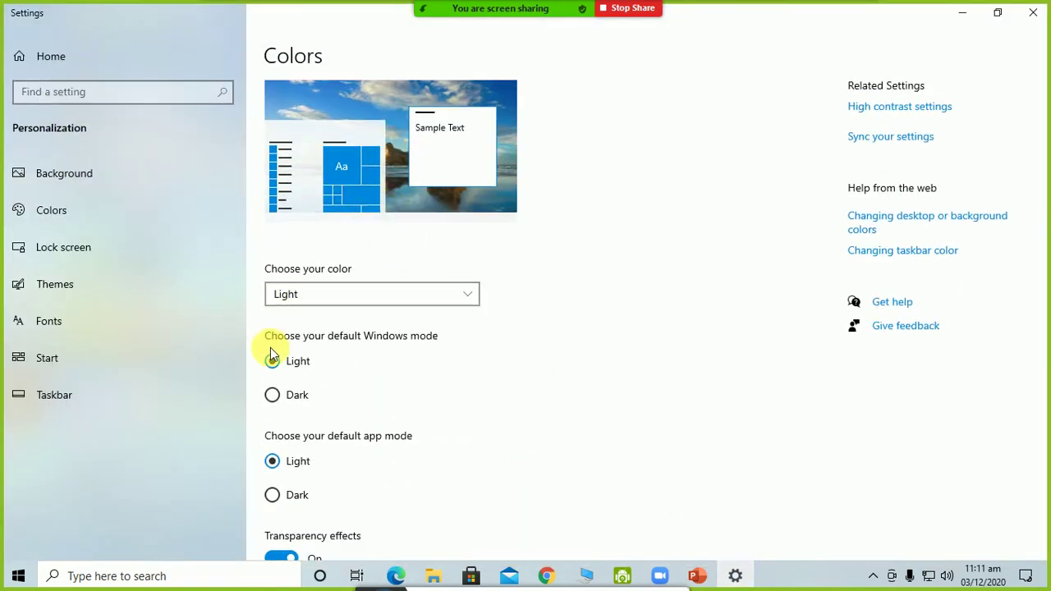
- Set the overall color mode to Dark, and switch it to Custom to show the separate Windows and app modes
left_click(348, 295)
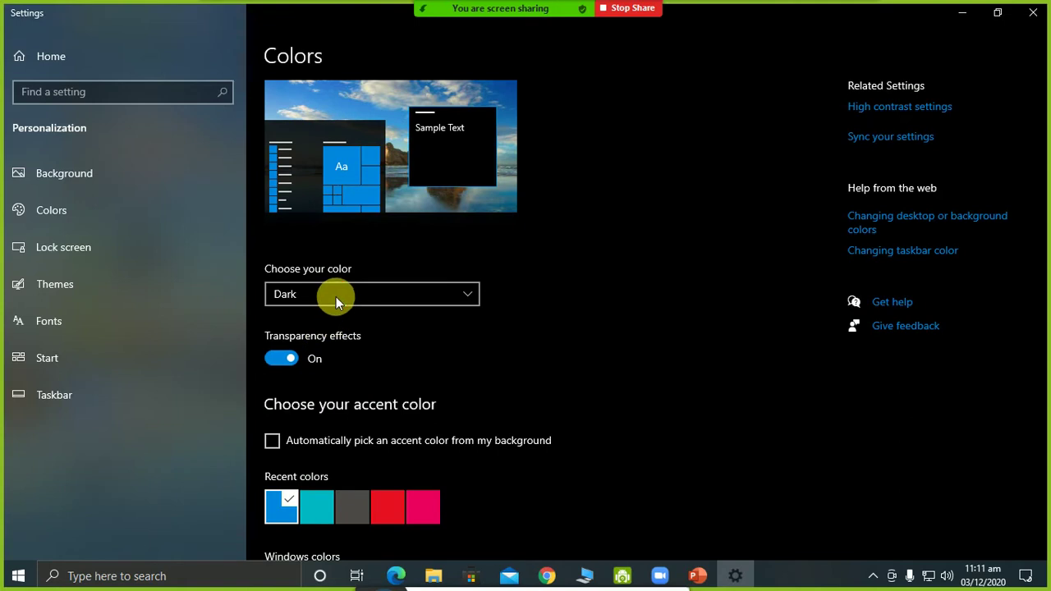
left_click(335, 297)
left_click(328, 319)
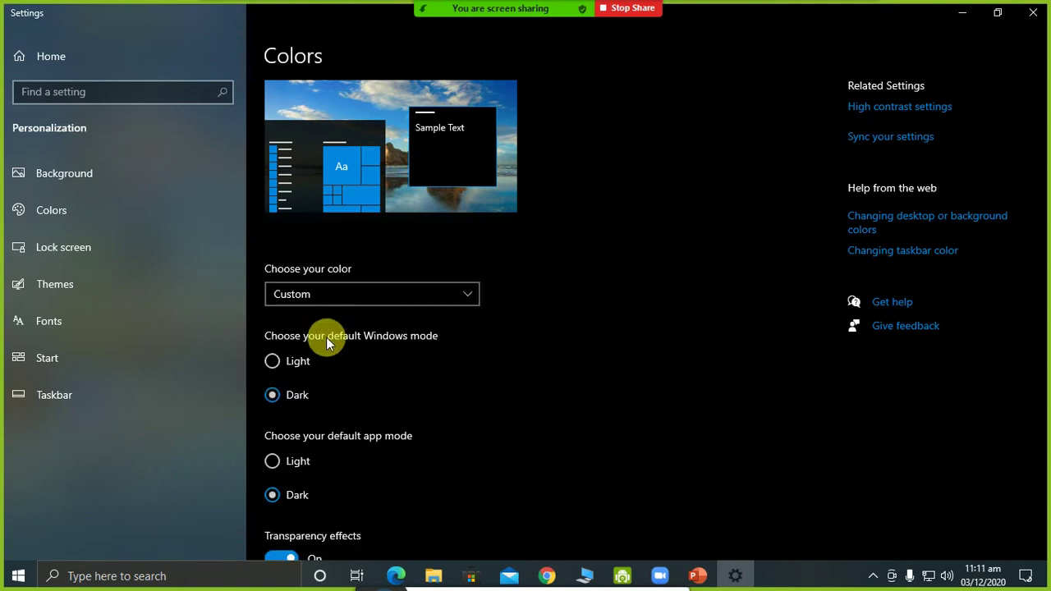
- Set the accent color to teal from the recent colors and check it in the preview
scroll(336, 404, "down", 5)
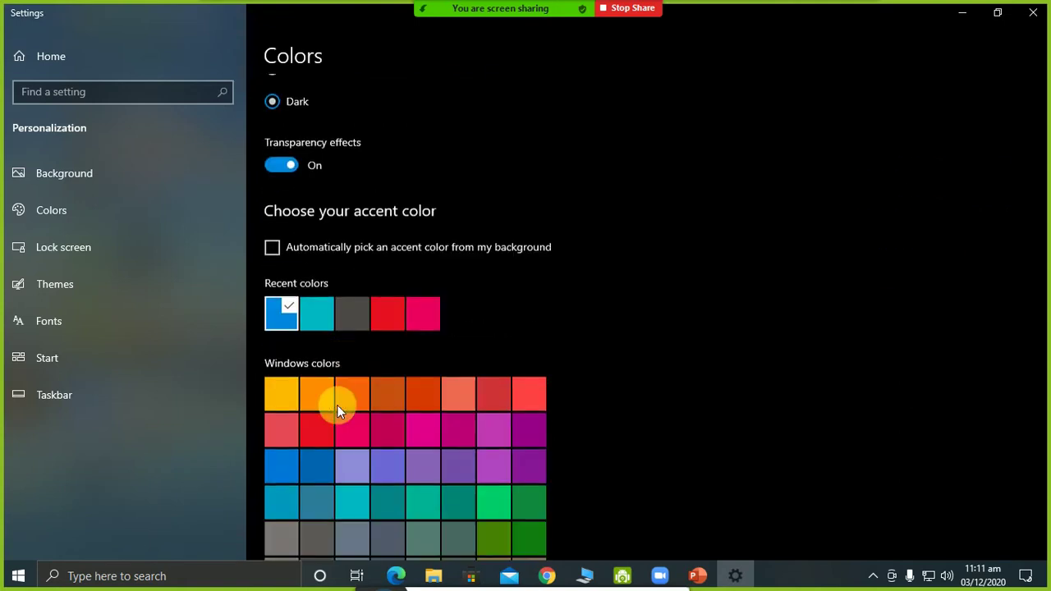
left_click(315, 292)
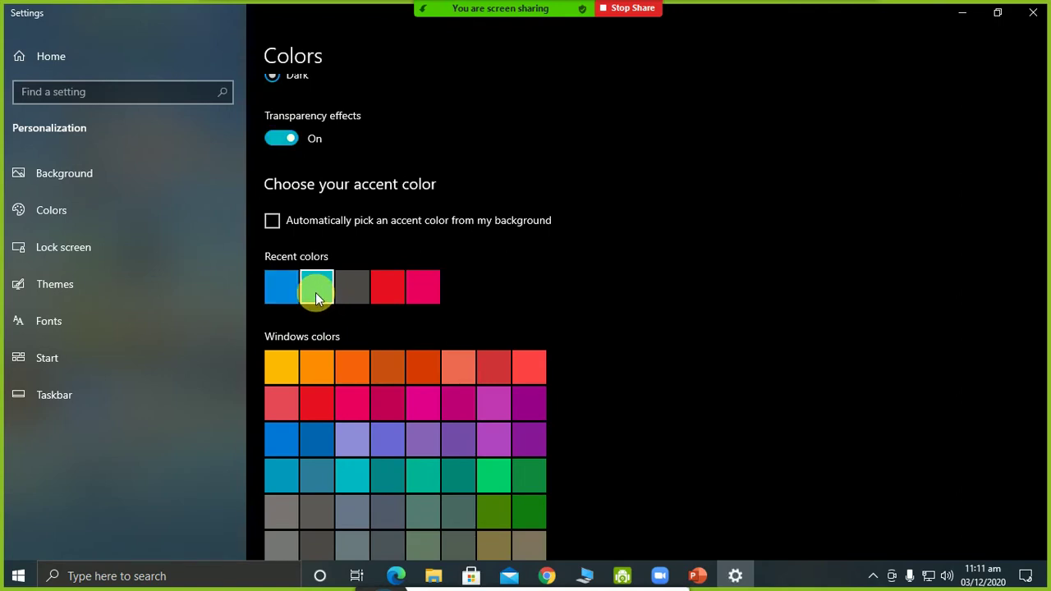
scroll(349, 293, "up", 5)
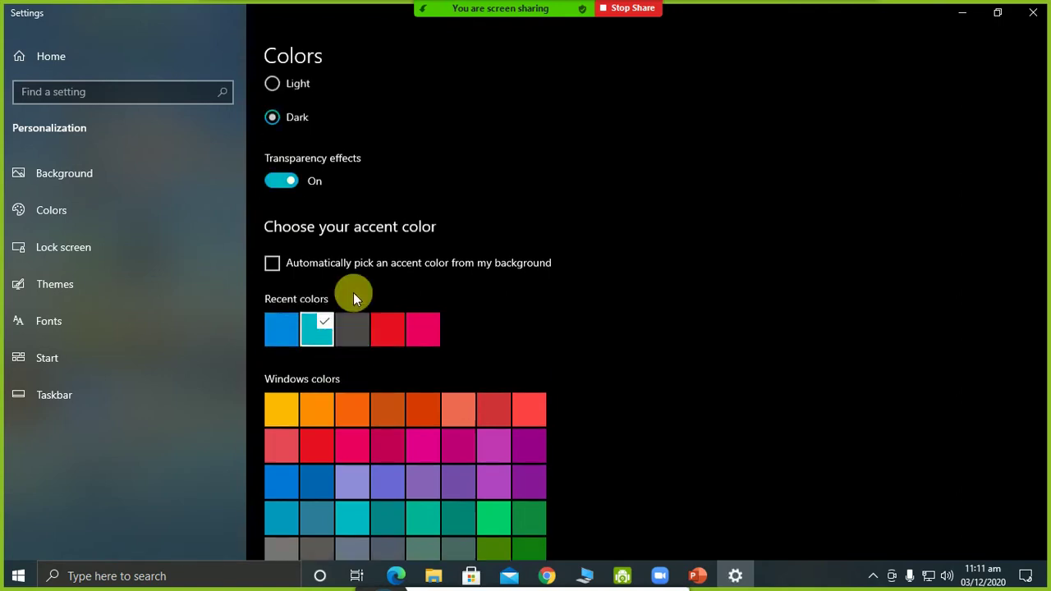
- Keep the color choice on Custom and set the default Windows mode to Light
left_click(303, 296)
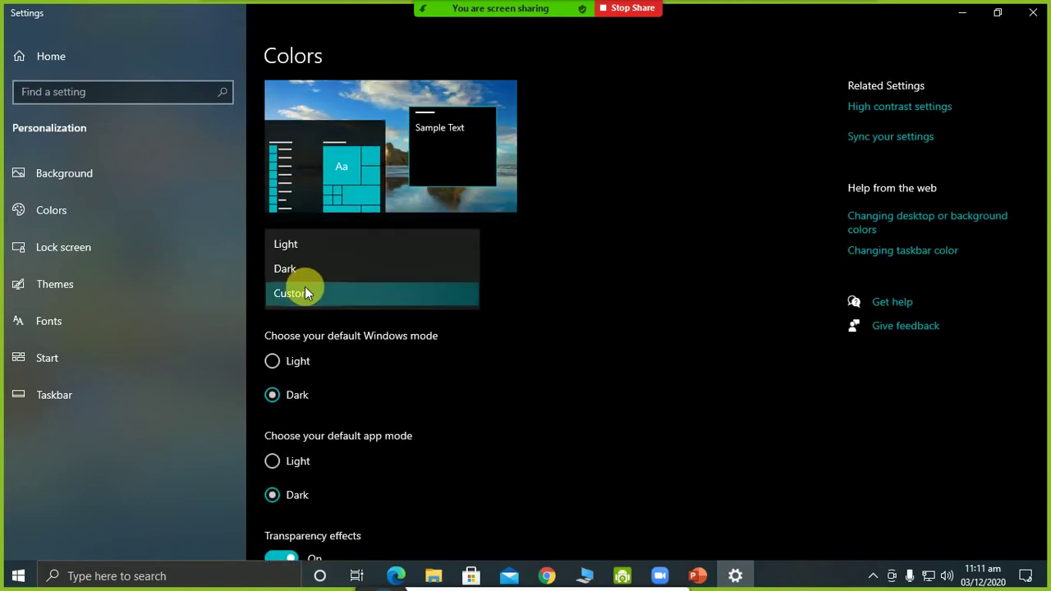
left_click(276, 355)
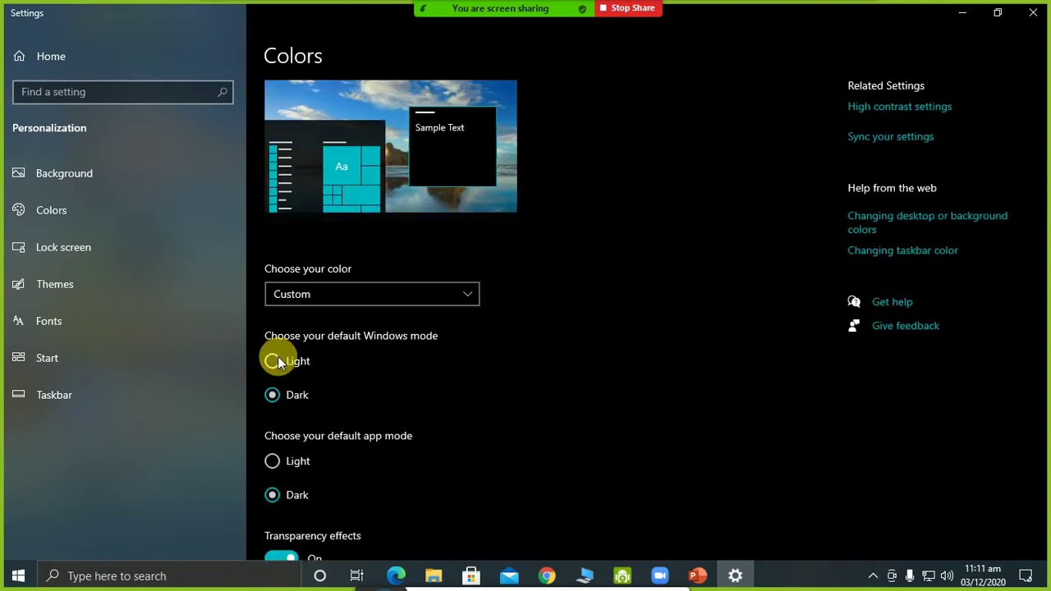
left_click(277, 358)
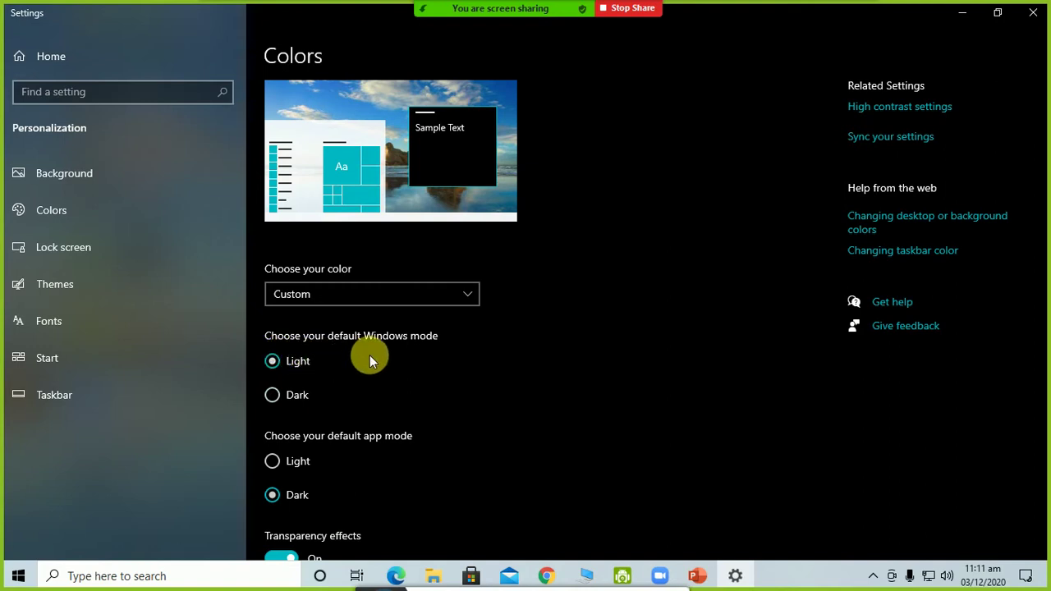
- Set the default app mode to Light, compare it with Dark, and set it back to Light
scroll(370, 361, "down", 1)
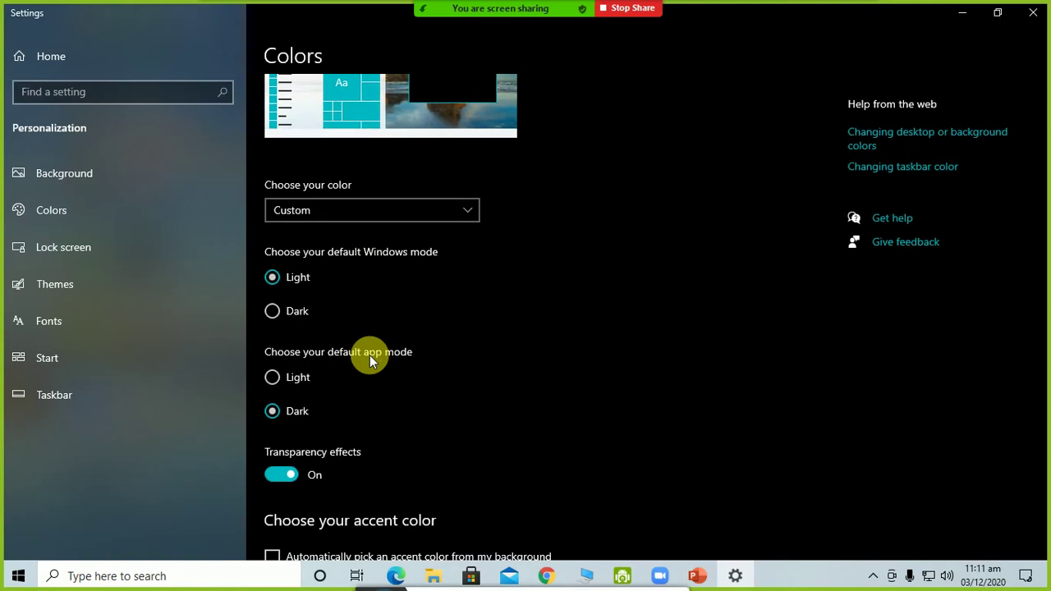
left_click(299, 380)
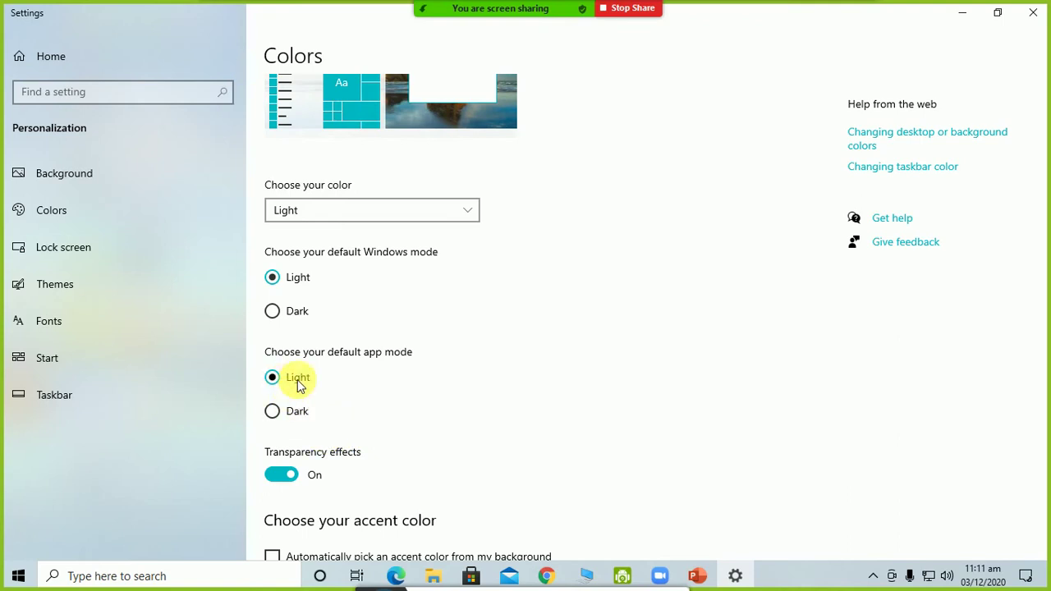
left_click(275, 412)
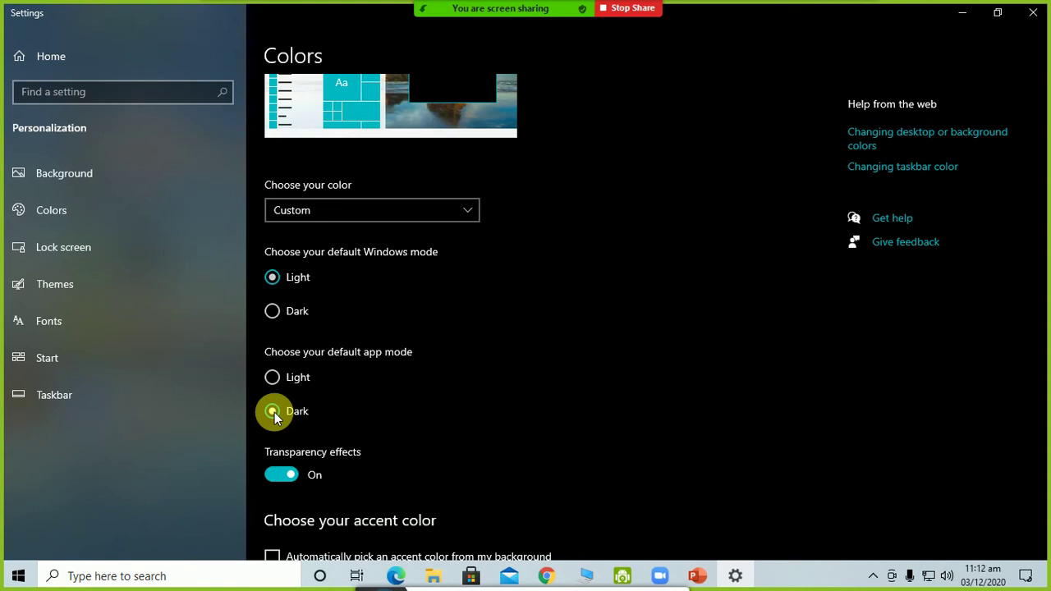
left_click(272, 378)
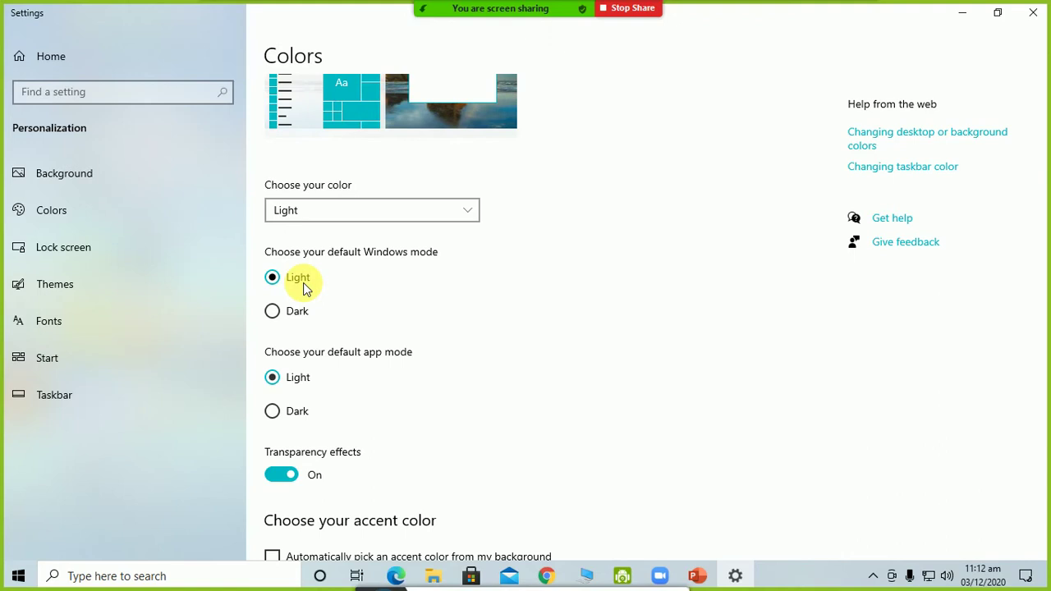
- Turn the transparency effects off and back on to compare the window's appearance
scroll(366, 373, "down", 3)
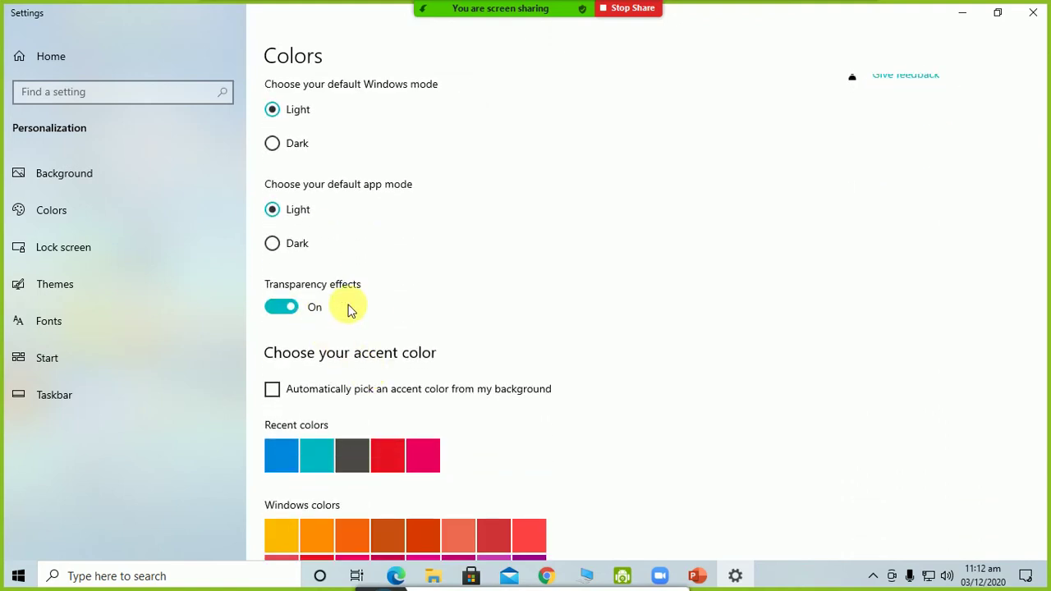
left_click(280, 311)
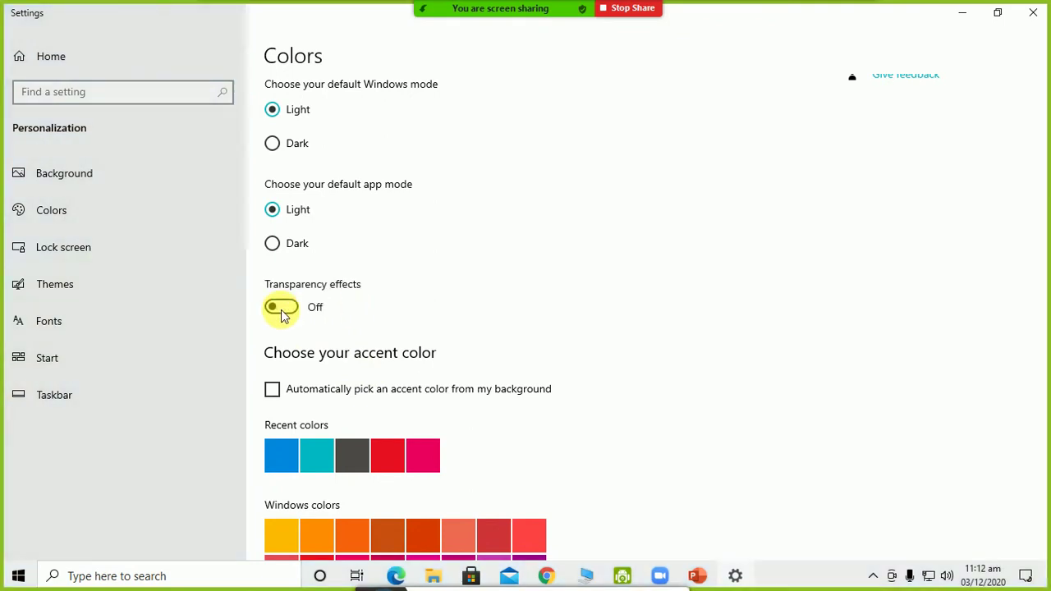
left_click(281, 312)
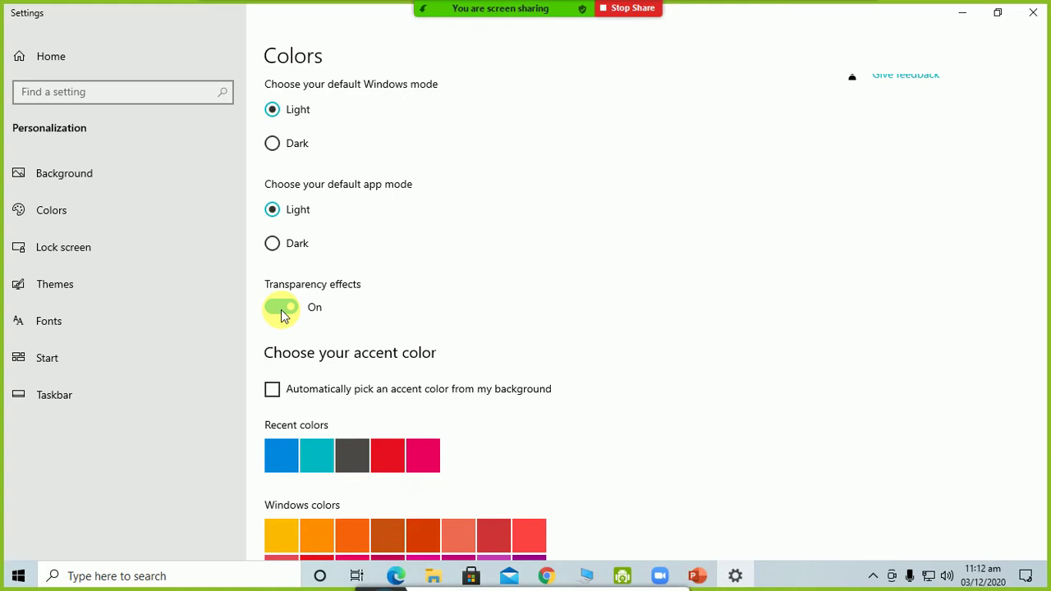
- Switch the transparency effects off, check the desktop and taskbar without them, and switch them on again
left_click(282, 310)
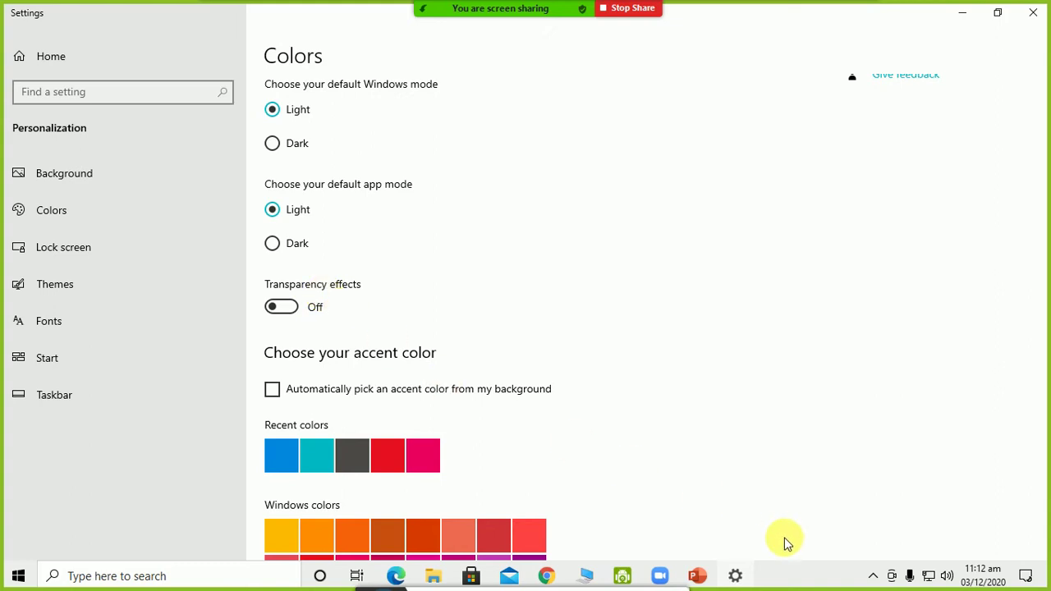
scroll(638, 496, "down", 3)
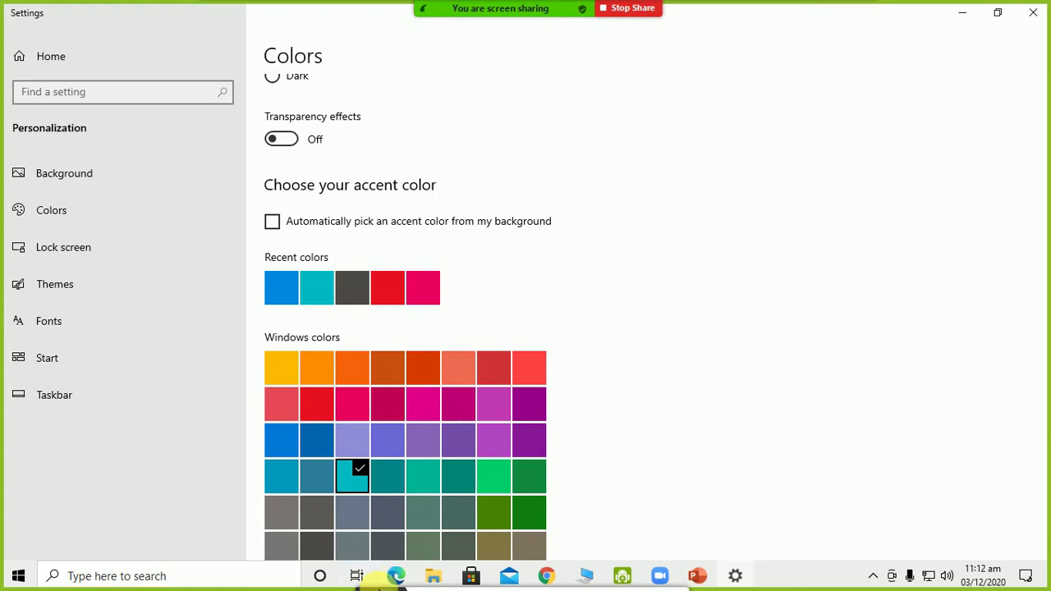
key("super+d")
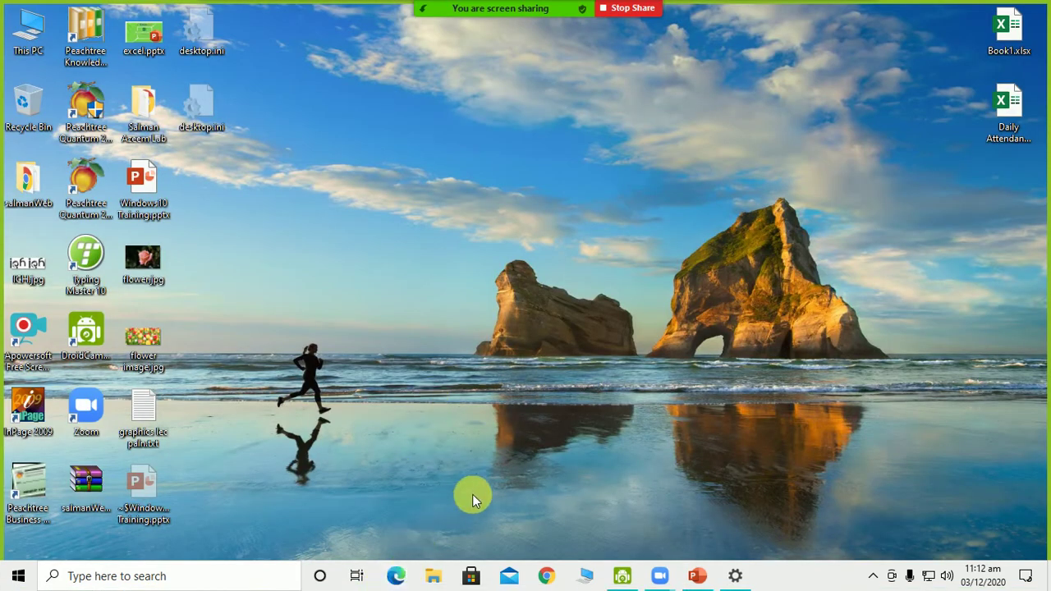
mouse_move(661, 579)
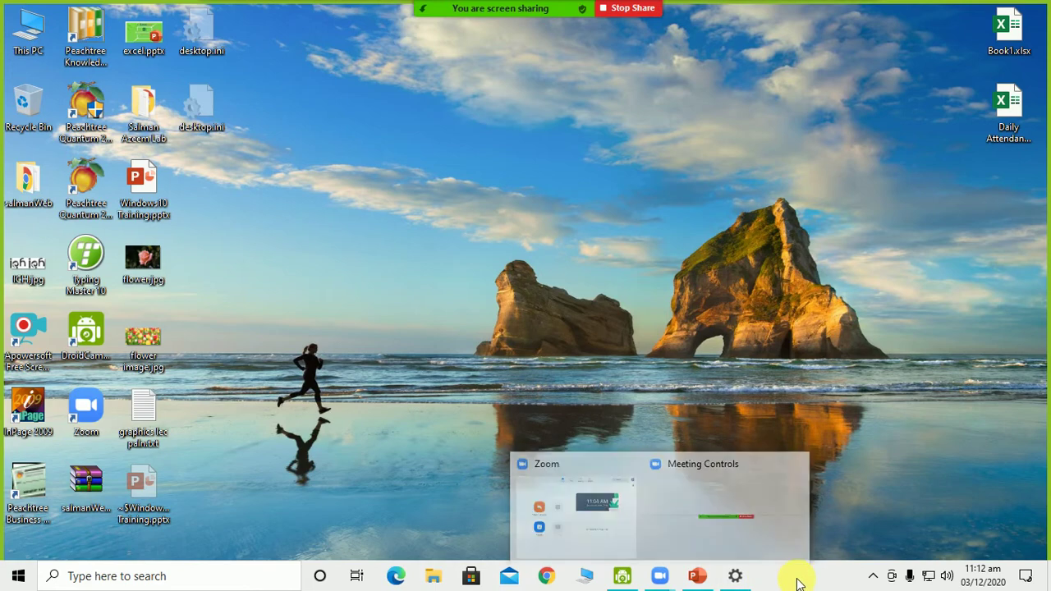
left_click(735, 577)
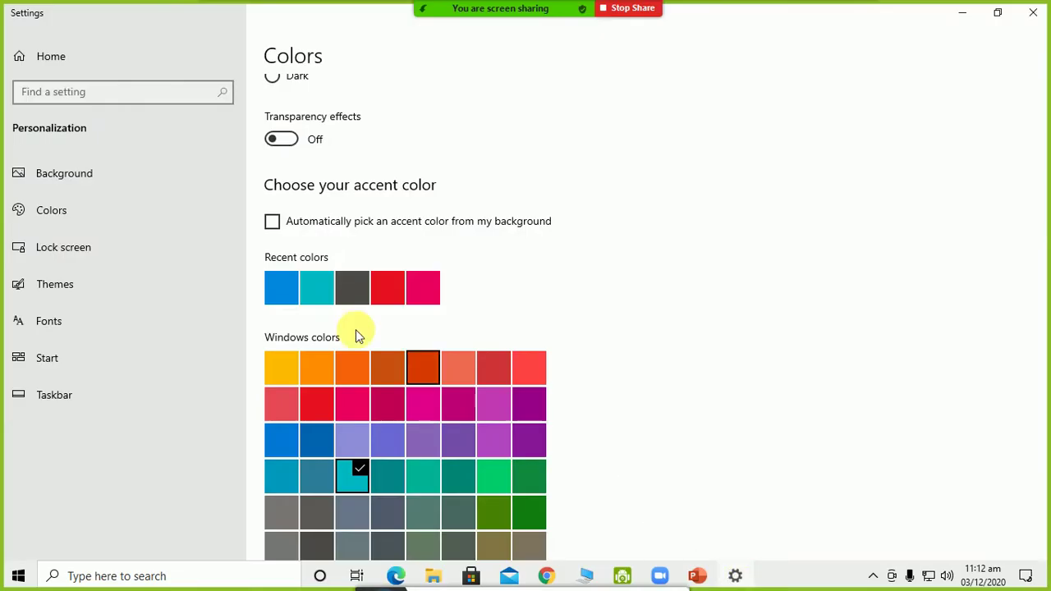
scroll(292, 301, "up", 5)
scroll(322, 361, "down", 4)
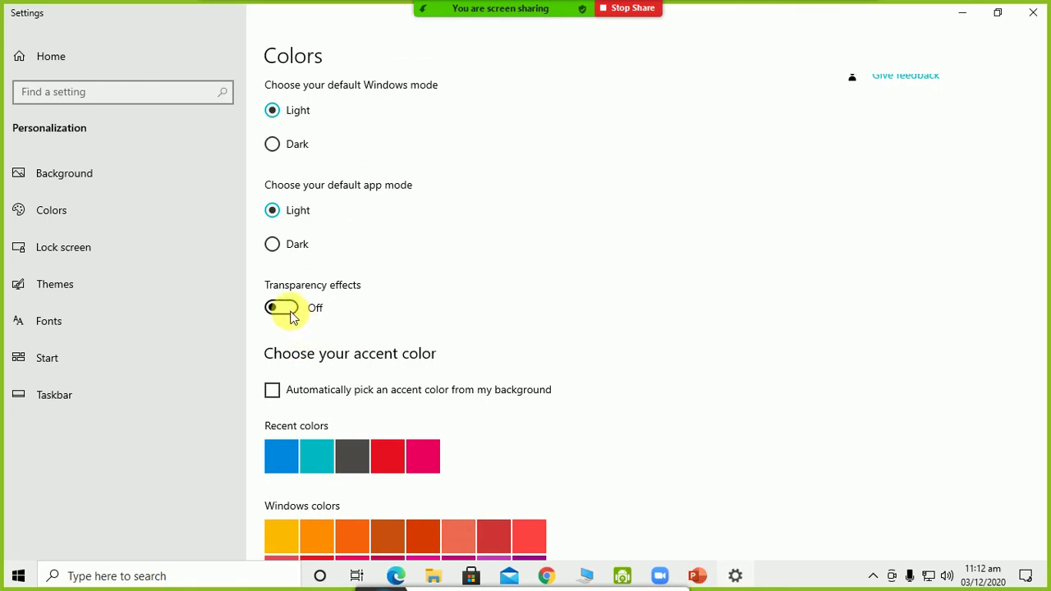
left_click(292, 316)
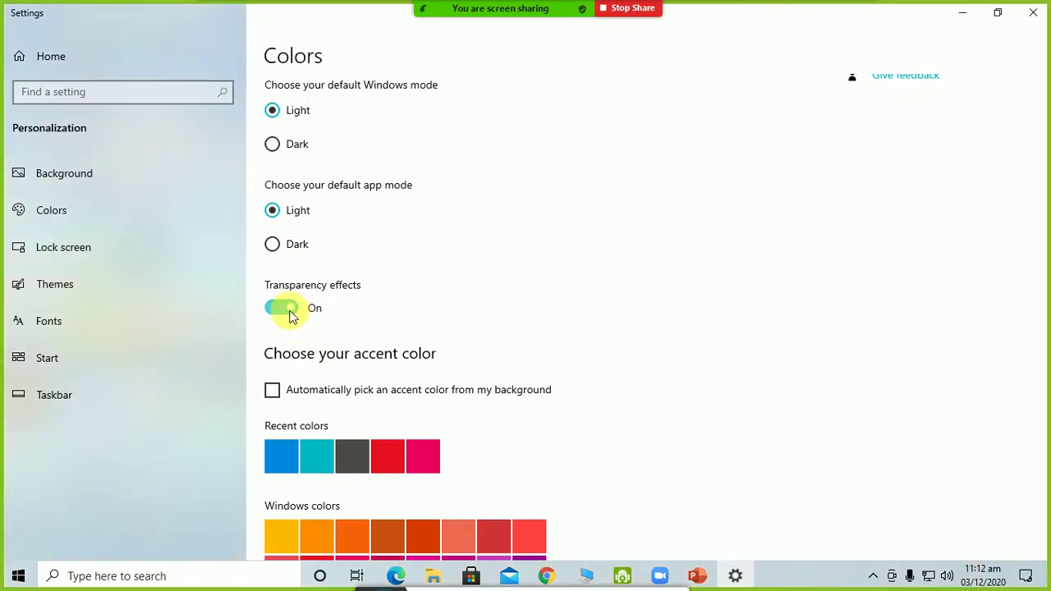
- Try blue and light purple as accent colors, and set the accent color to be picked automatically from the background
scroll(358, 465, "down", 4)
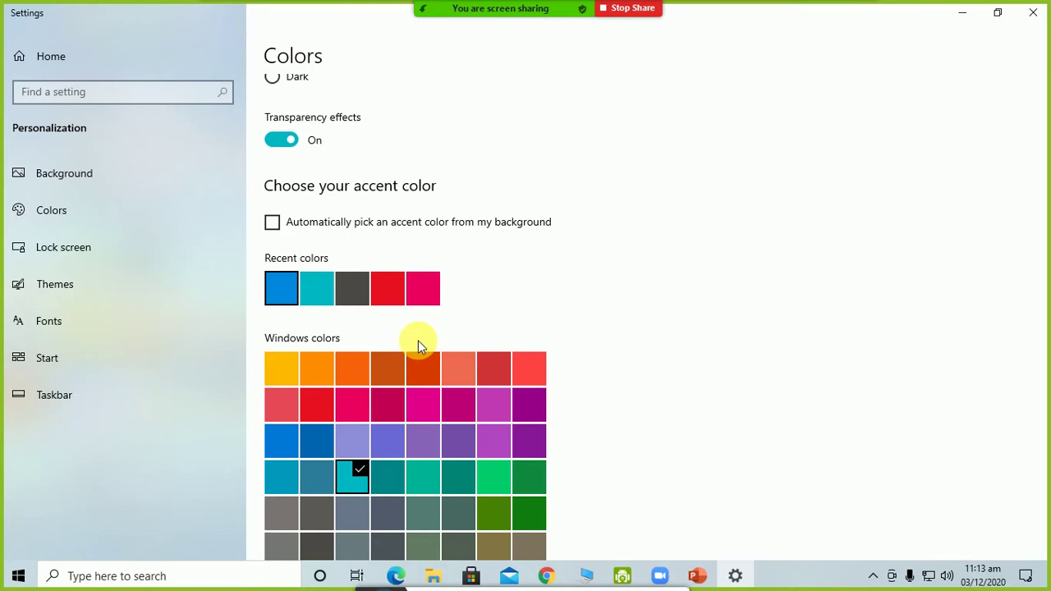
scroll(418, 341, "down", 1)
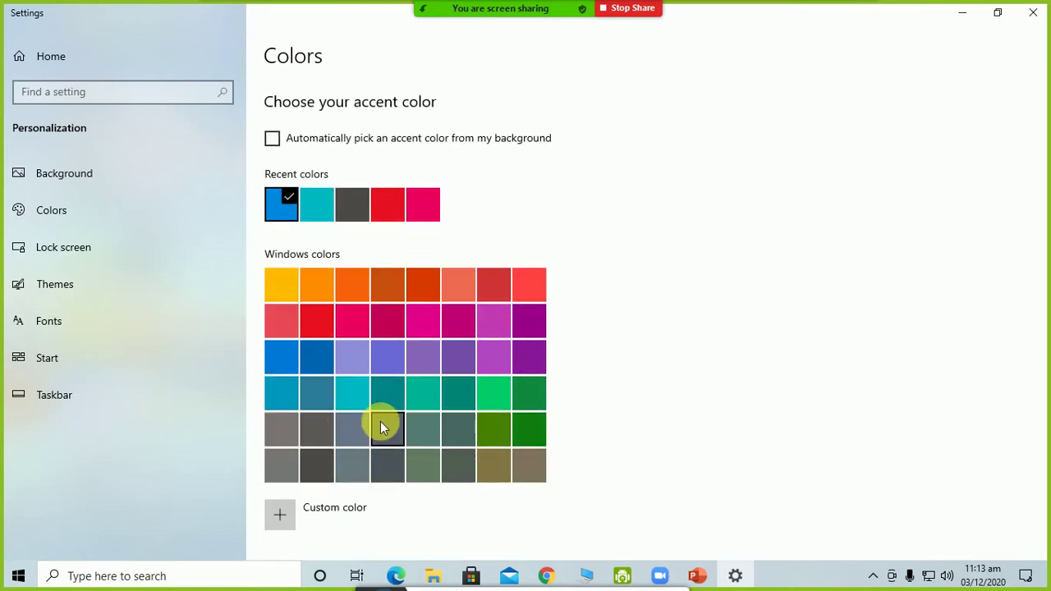
left_click(357, 359)
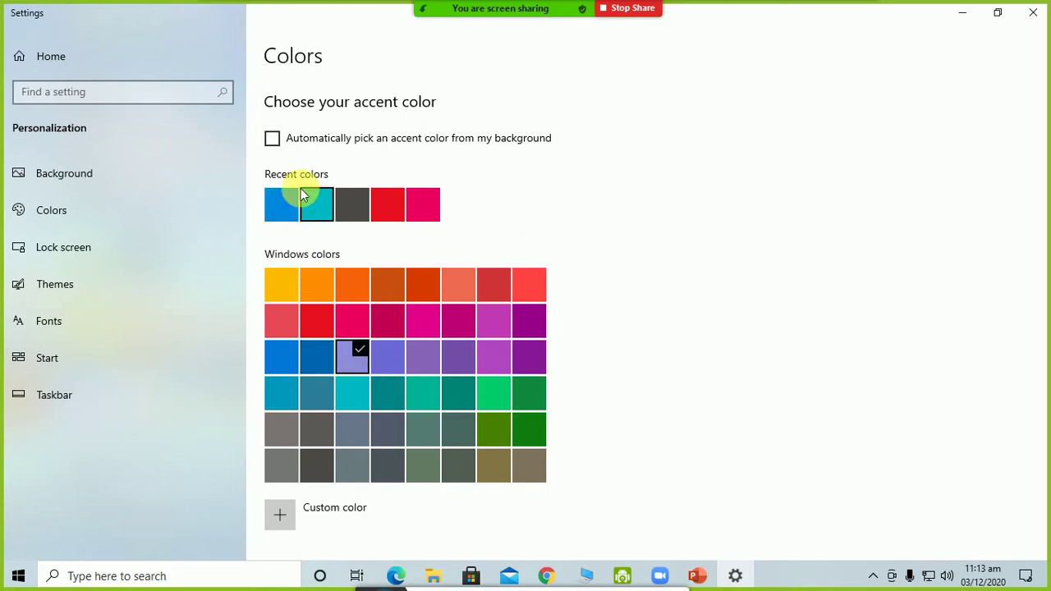
left_click(292, 141)
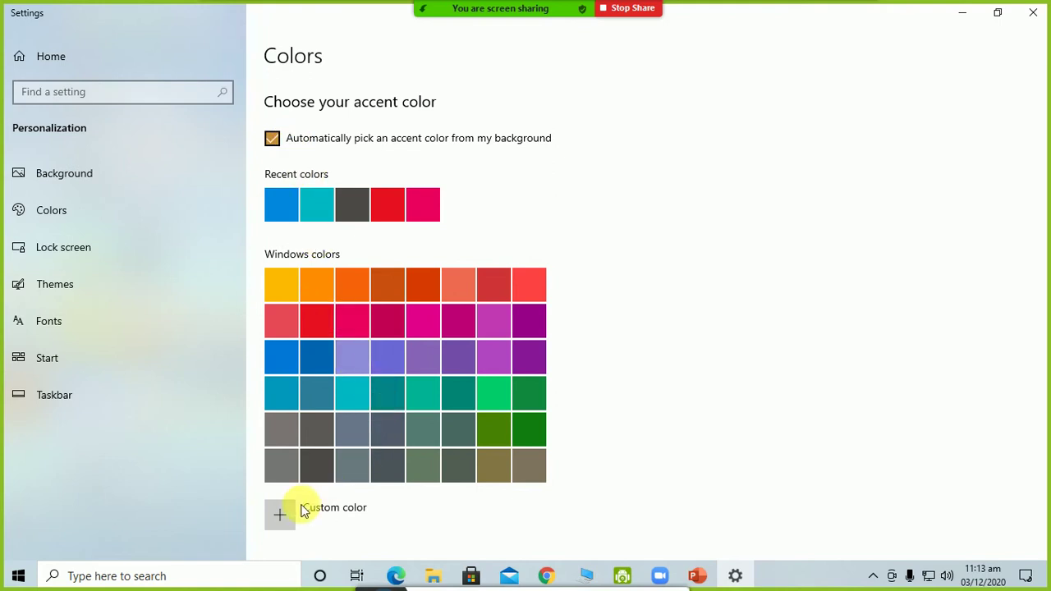
- Try showing the accent color on title bars and window borders, turn it off again, and check the color preview
scroll(295, 509, "down", 2)
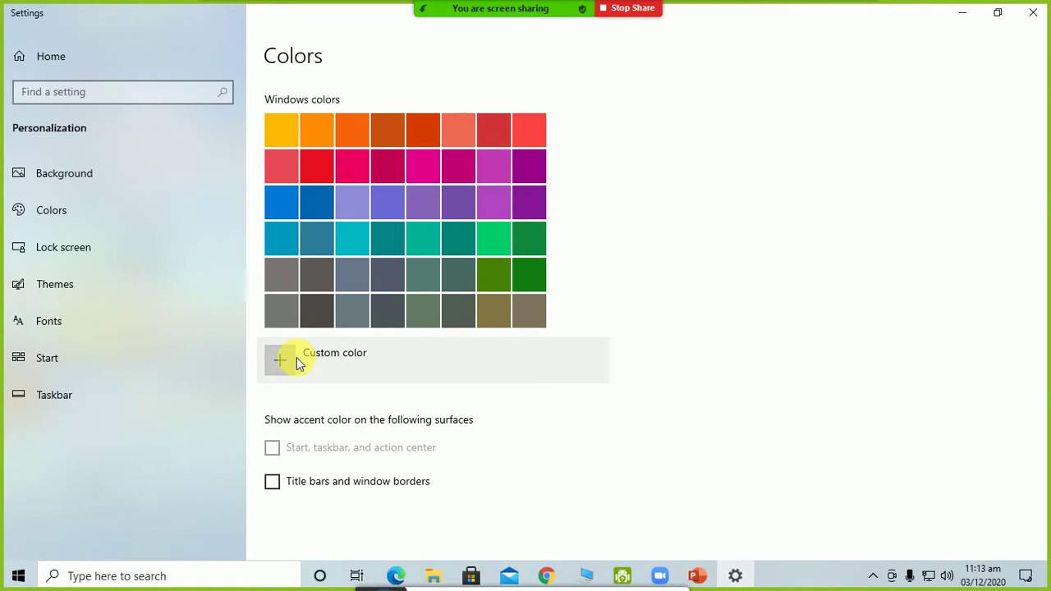
left_click(272, 483)
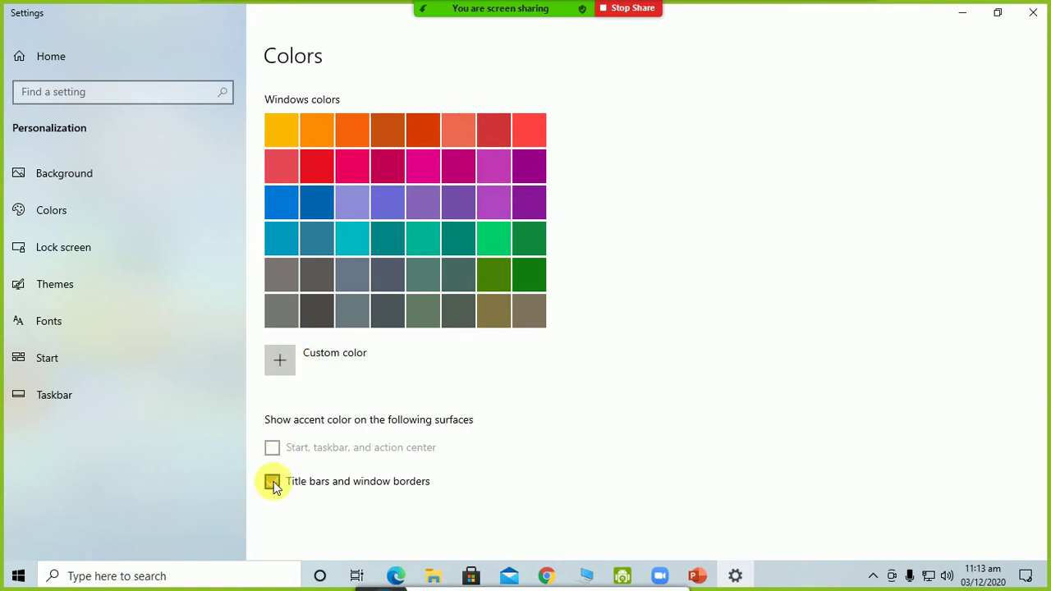
left_click(272, 483)
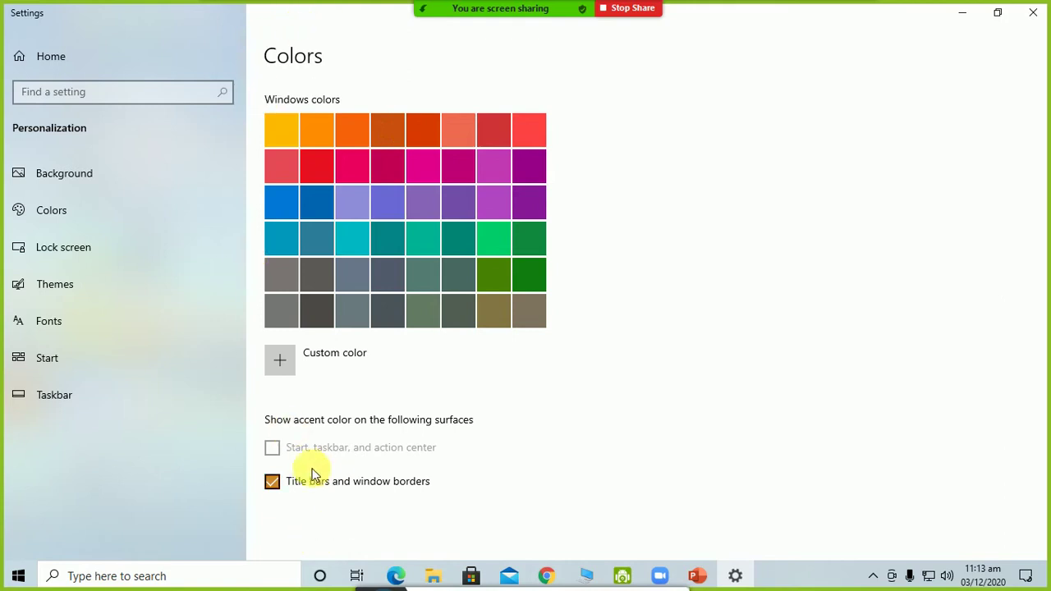
left_click(303, 484)
scroll(341, 431, "up", 8)
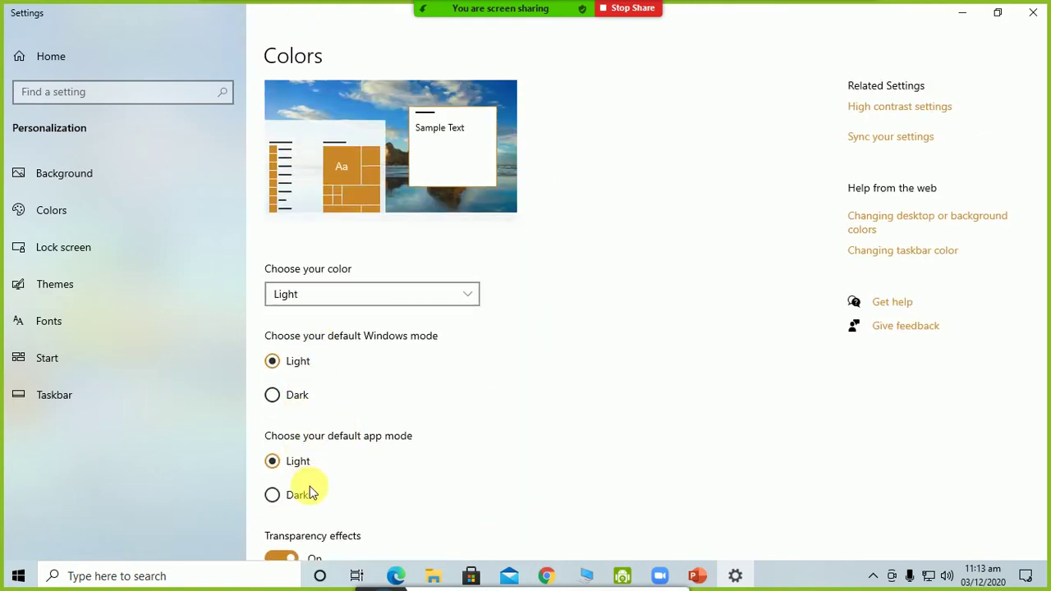
scroll(309, 486, "down", 3)
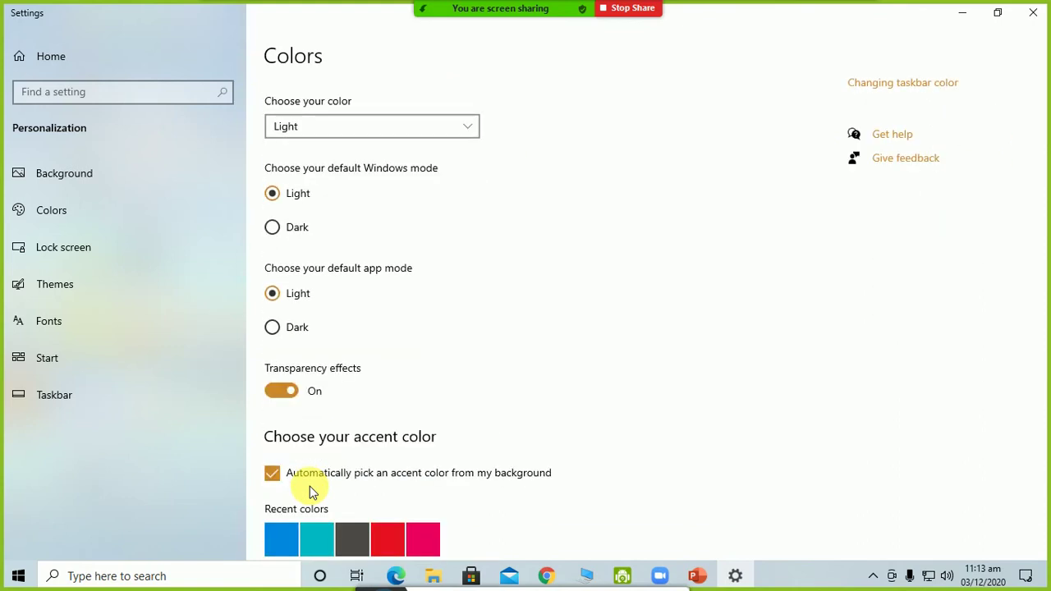
left_click(142, 214)
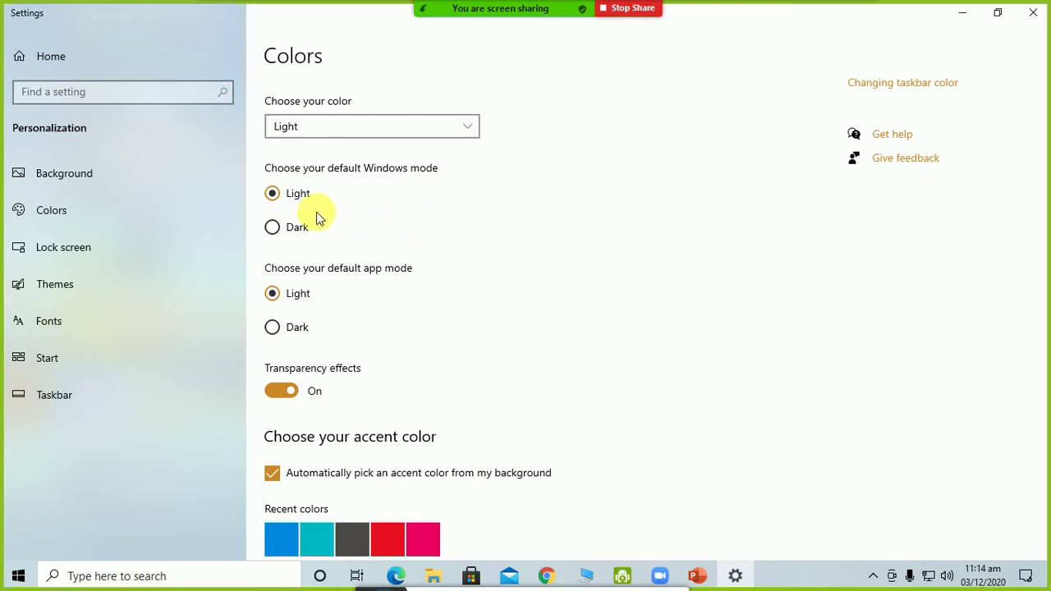
- Open the lock screen settings and try Picture and Slideshow as the background, reviewing the slideshow options
left_click(181, 246)
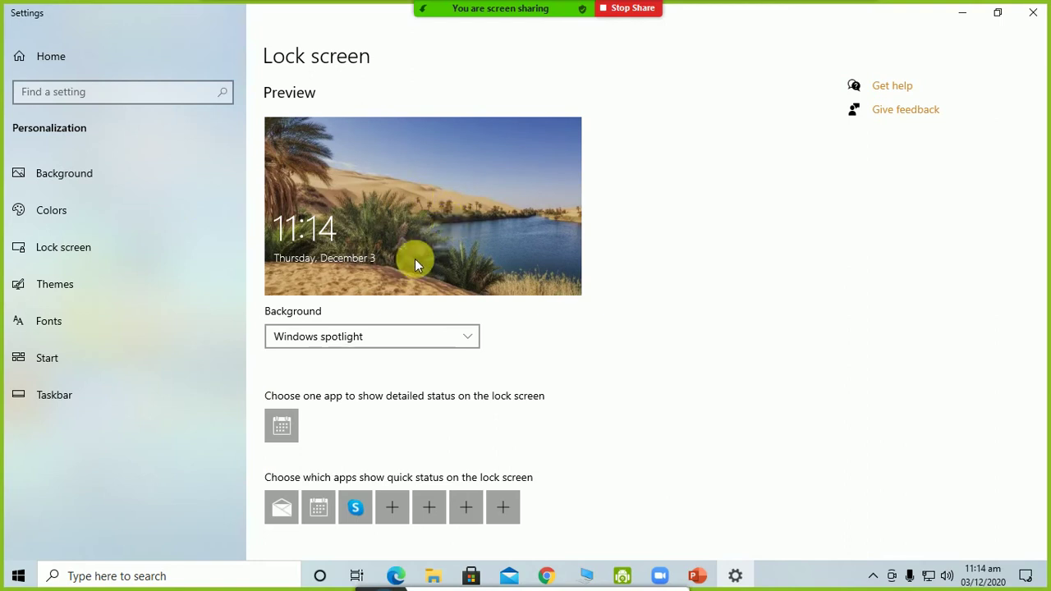
left_click(381, 338)
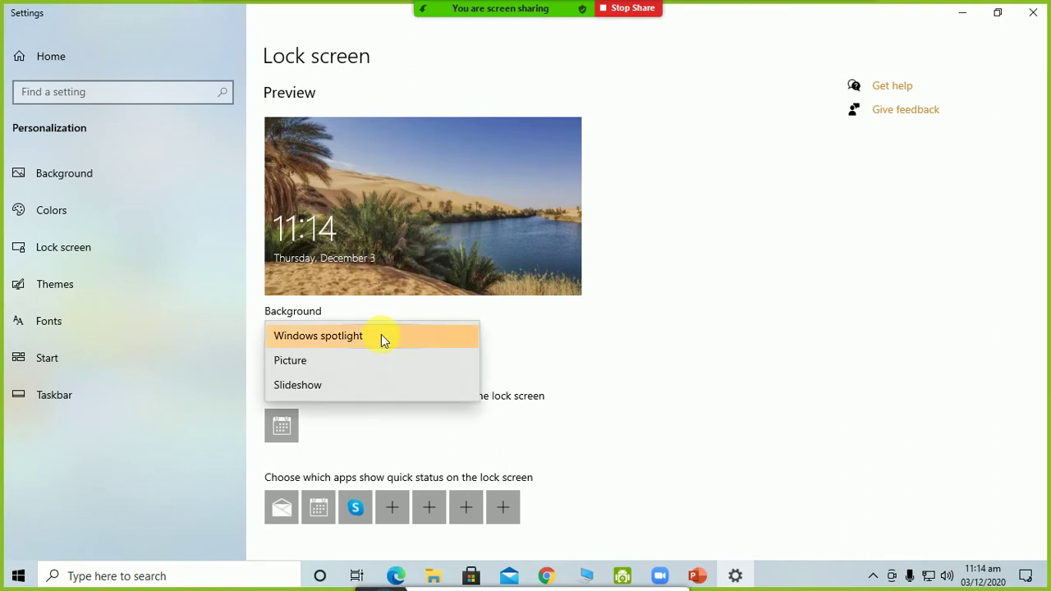
left_click(379, 360)
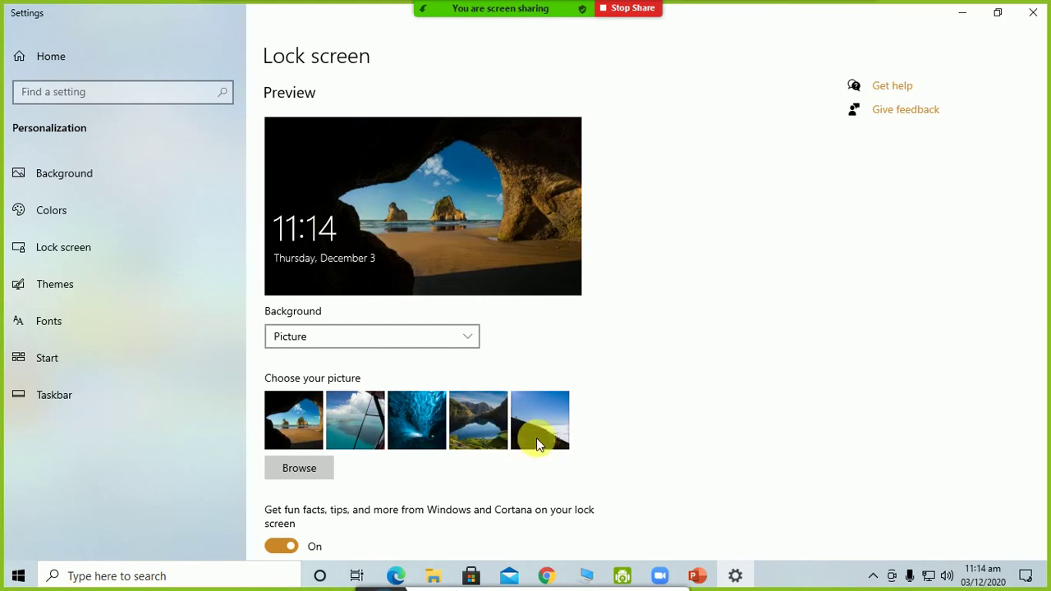
left_click(416, 345)
left_click(415, 366)
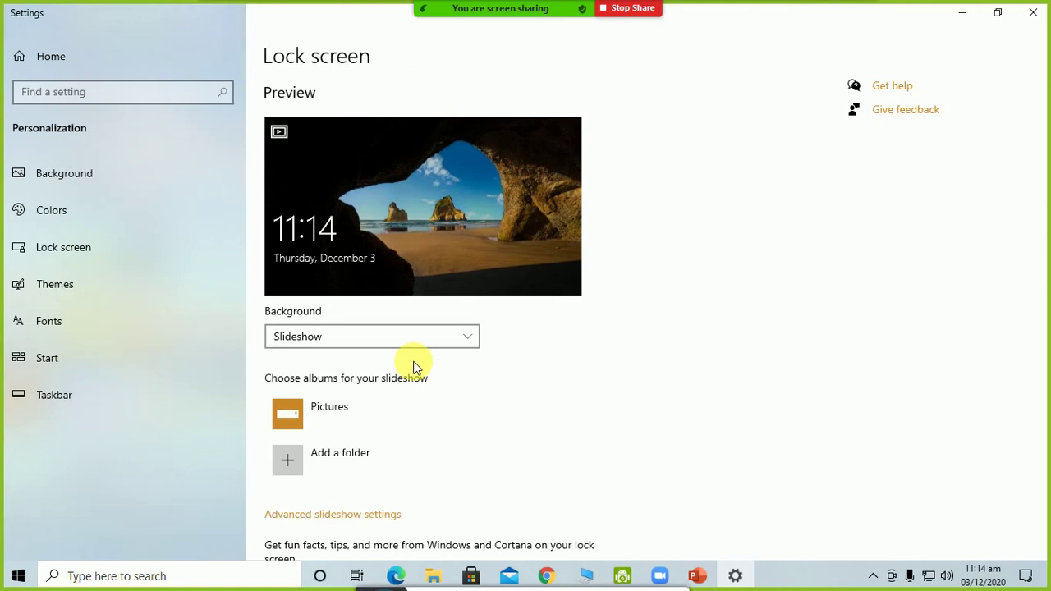
scroll(414, 367, "down", 2)
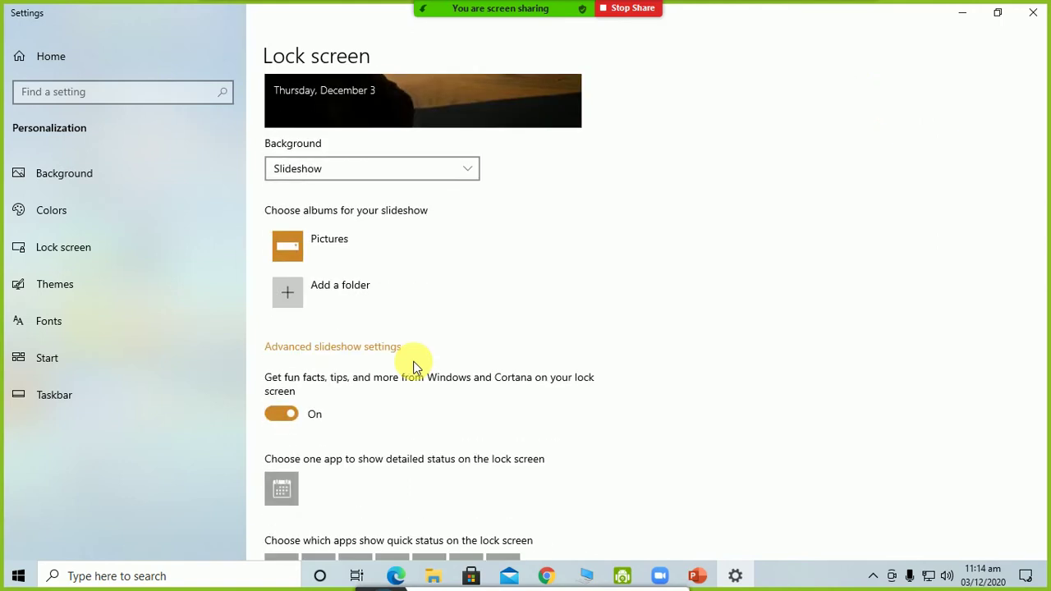
scroll(414, 367, "down", 2)
scroll(414, 367, "up", 4)
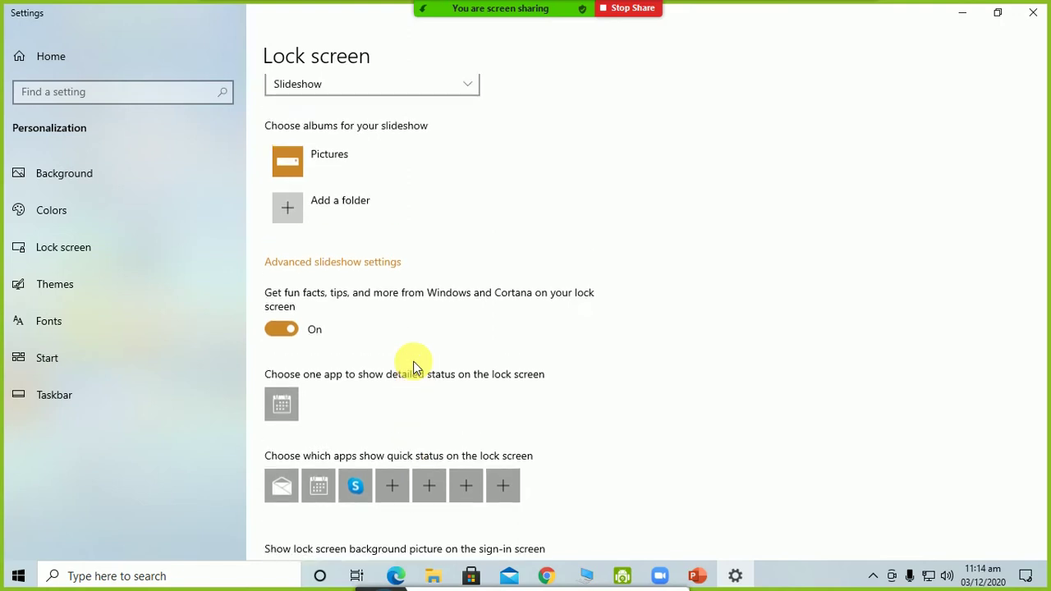
- Set the lock screen background to Windows spotlight, comparing it briefly with Picture and reviewing the available background types
left_click(403, 338)
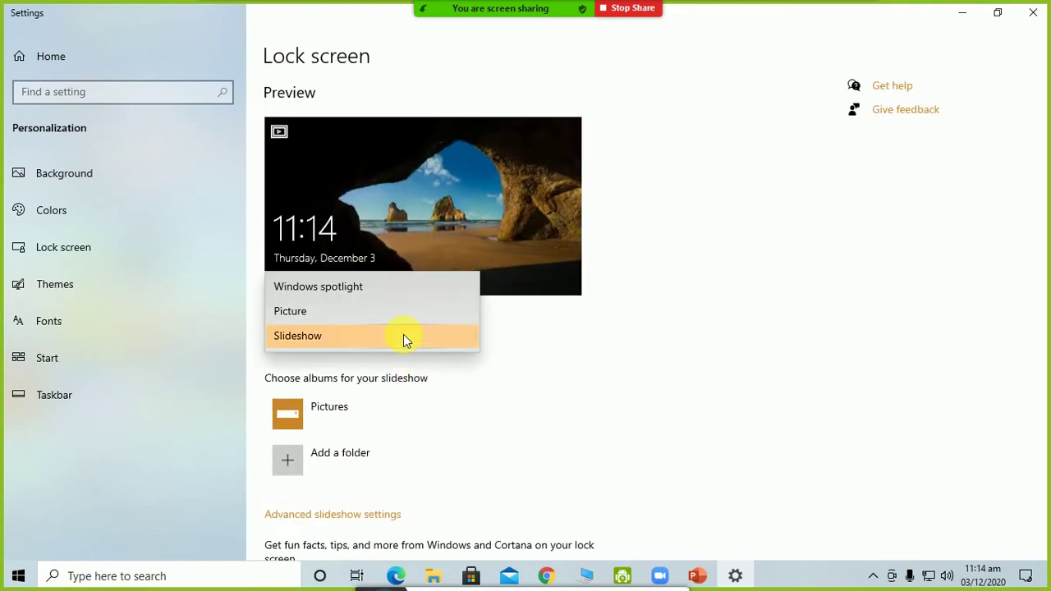
left_click(391, 291)
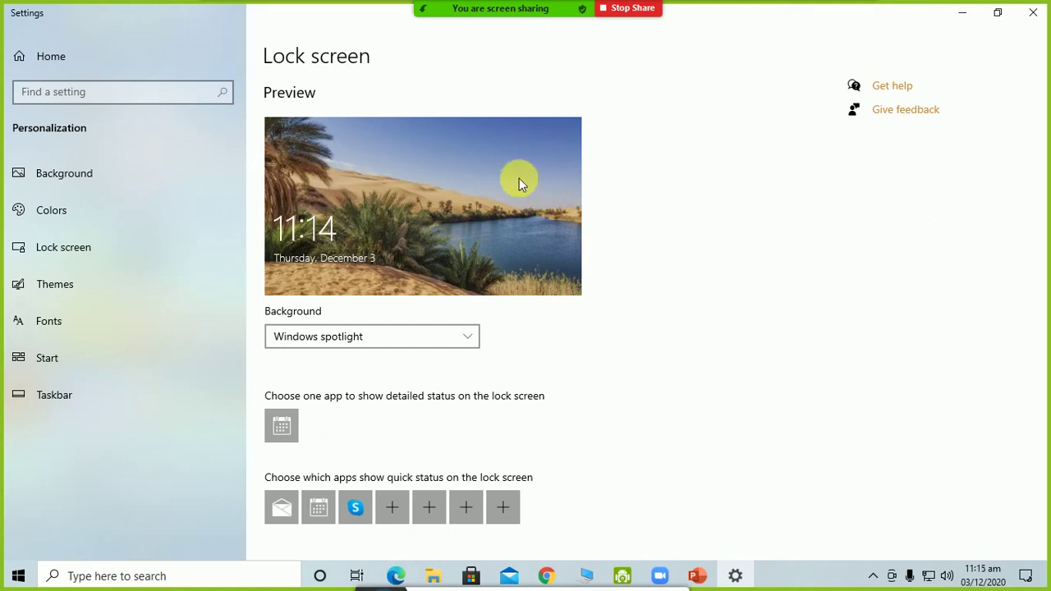
scroll(368, 336, "down", 1)
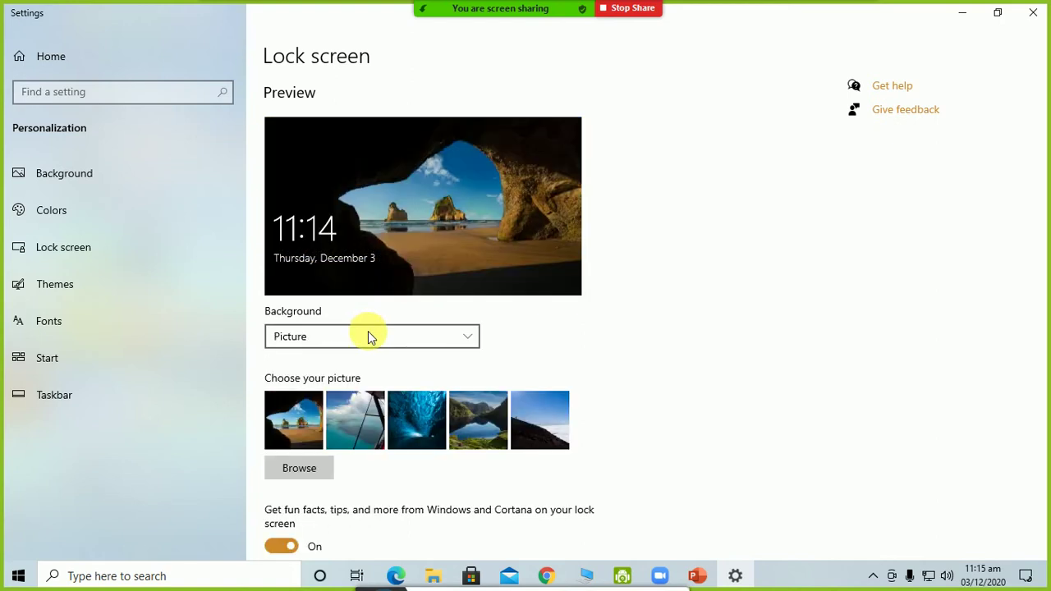
scroll(368, 337, "down", 1)
scroll(368, 336, "up", 2)
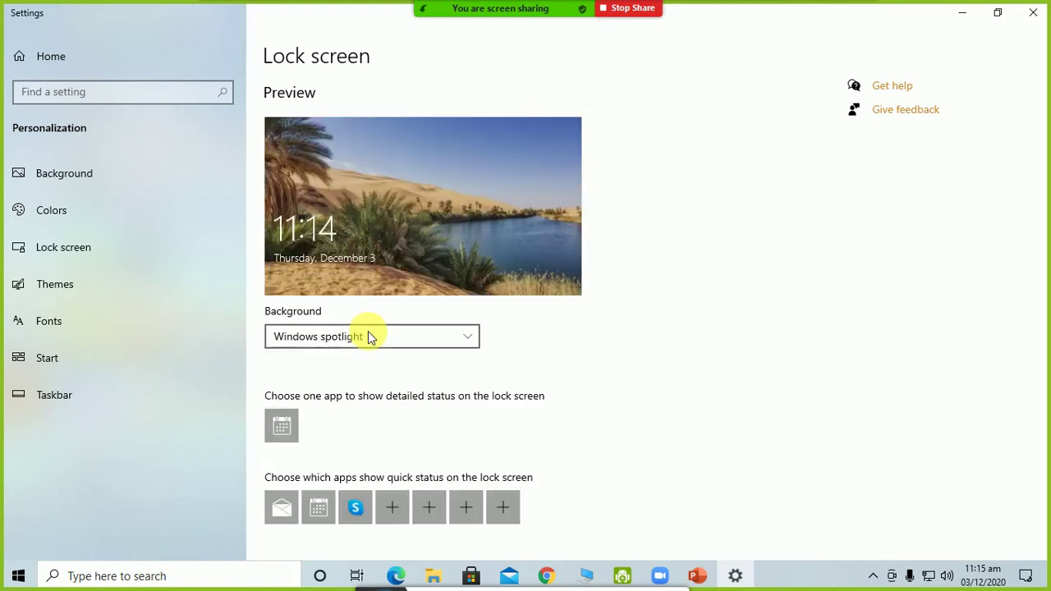
left_click(371, 337)
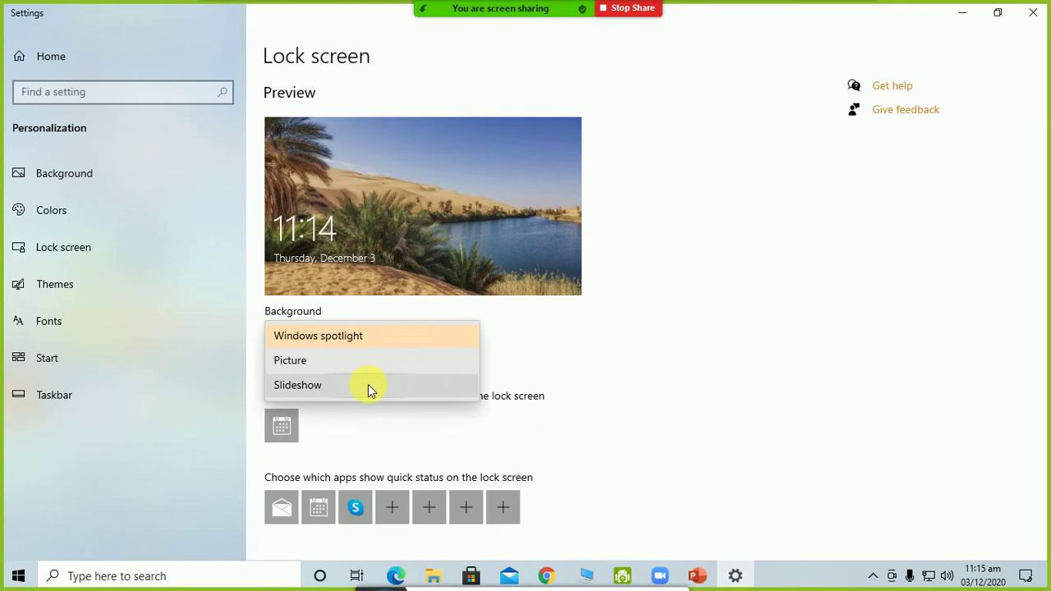
left_click(557, 359)
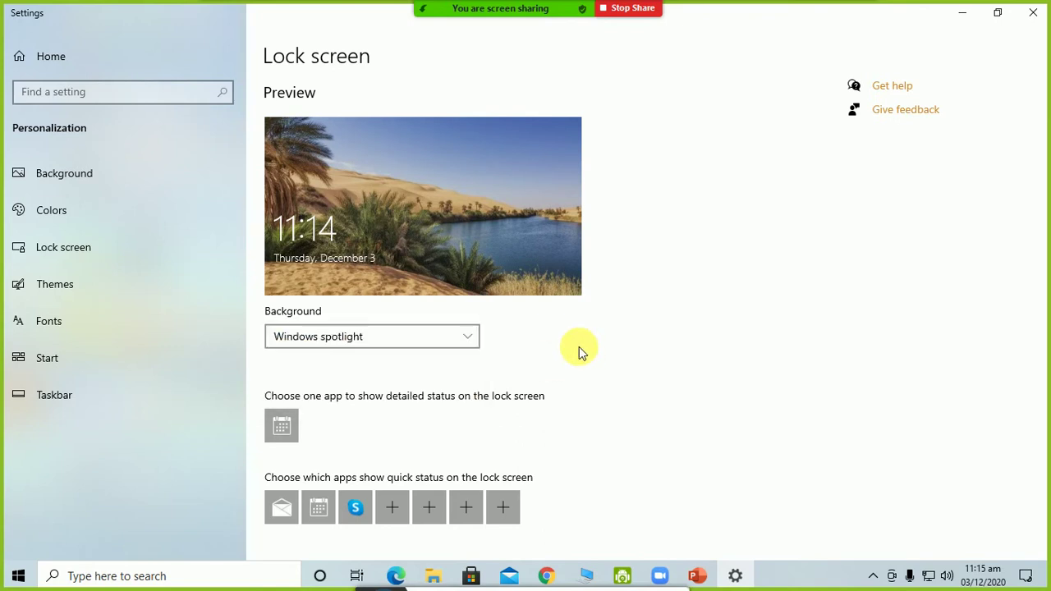
left_click(155, 256)
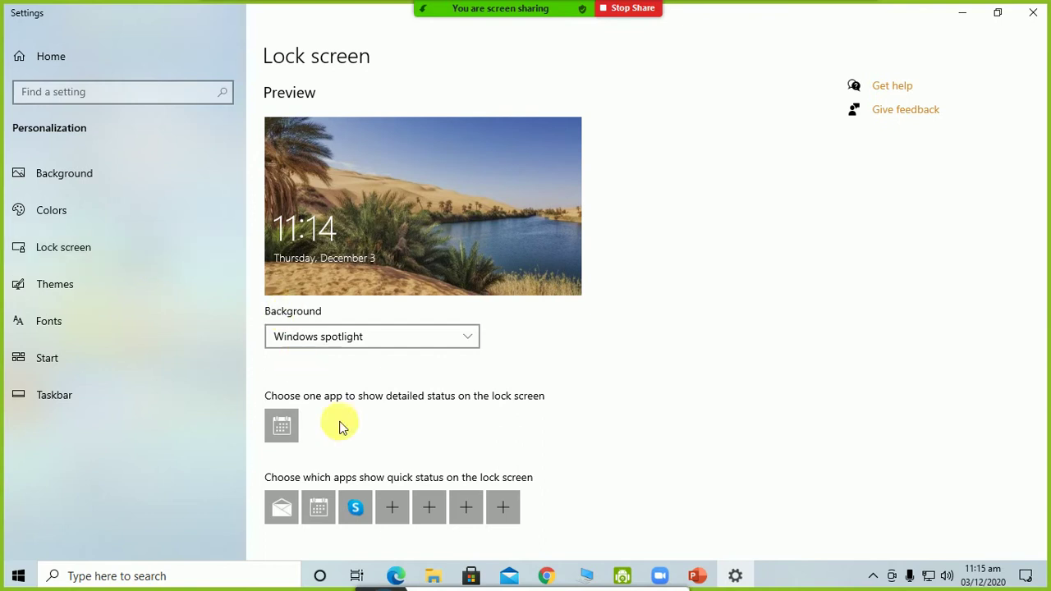
left_click(358, 576)
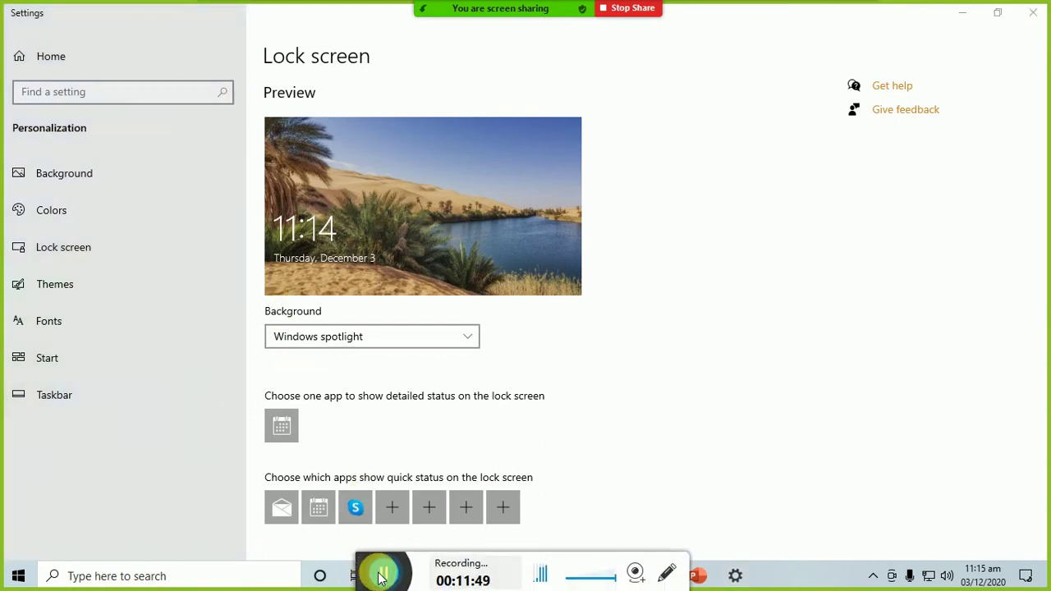
mouse_move(380, 577)
left_mouse_down()
mouse_move(369, 481)
mouse_move(365, 572)
left_mouse_up()
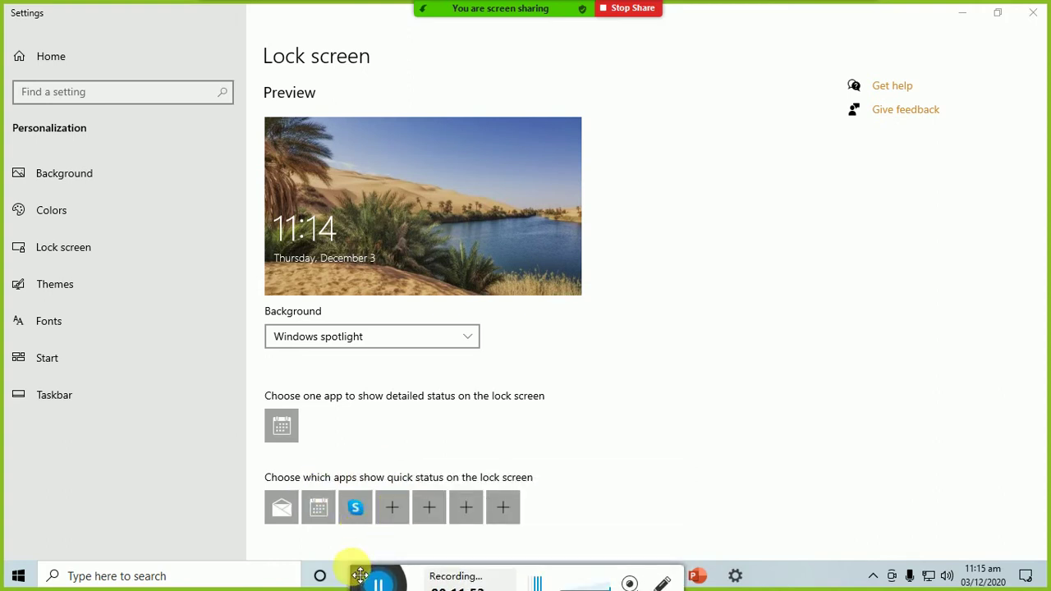
- Open the Themes settings, view the current theme's Background settings, and return to Themes
left_click(62, 277)
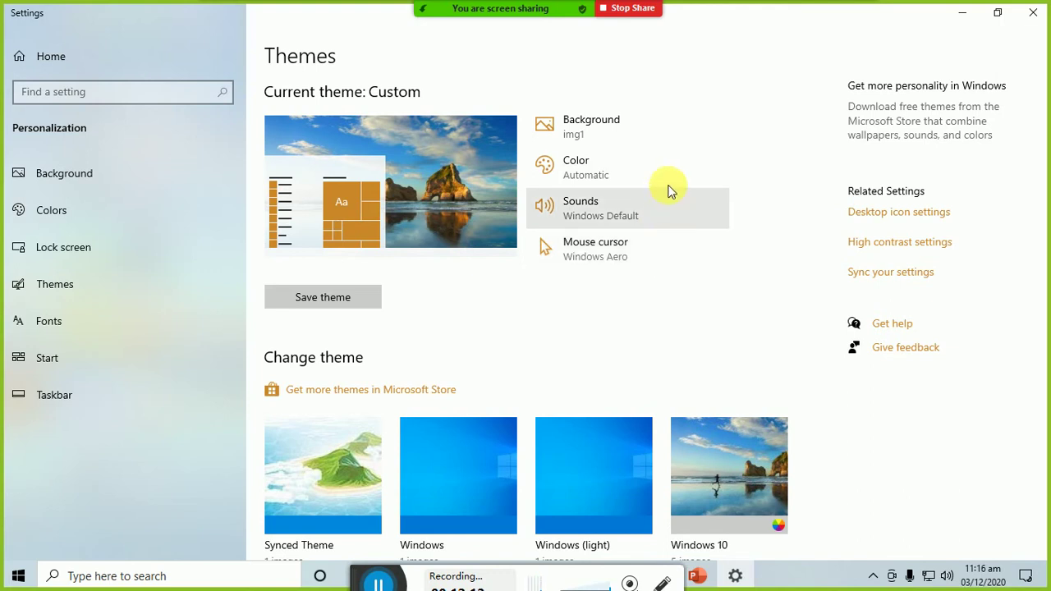
left_click(658, 131)
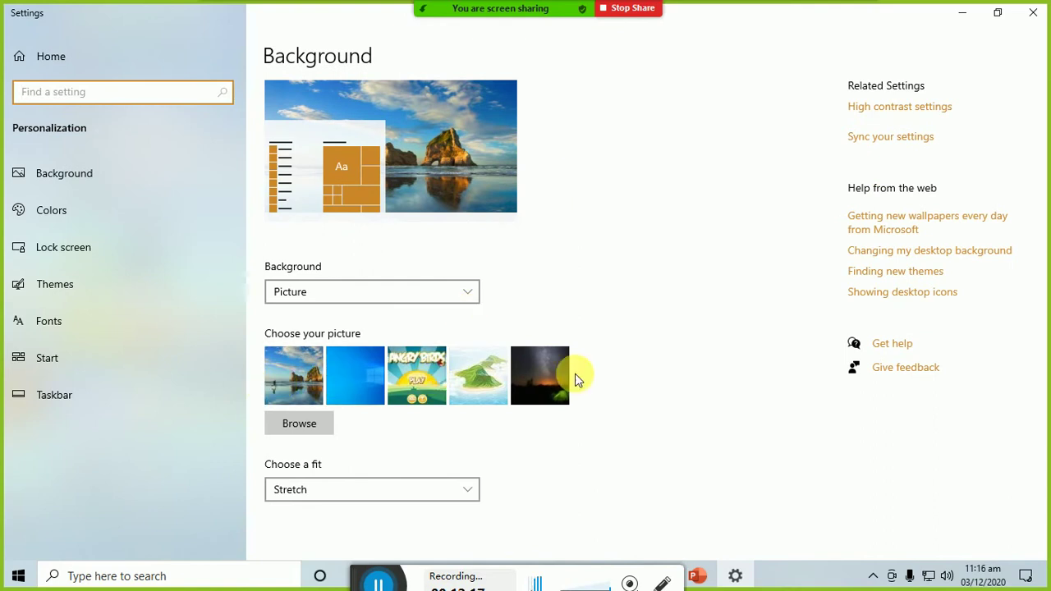
left_click(71, 294)
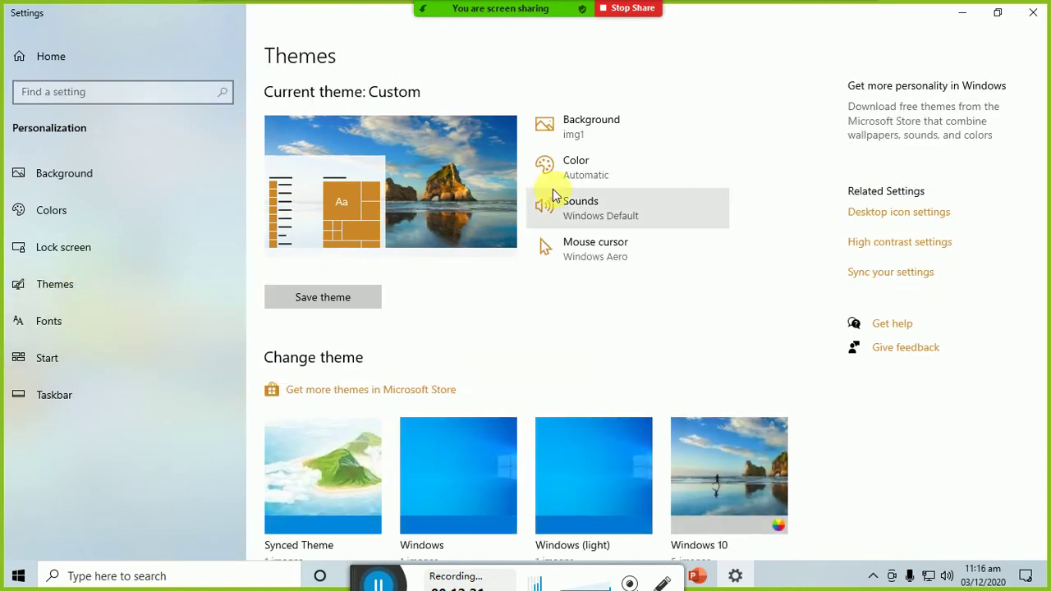
- View the current theme's Color settings, return to Themes, and open the theme's Sounds settings in clear view
left_click(572, 172)
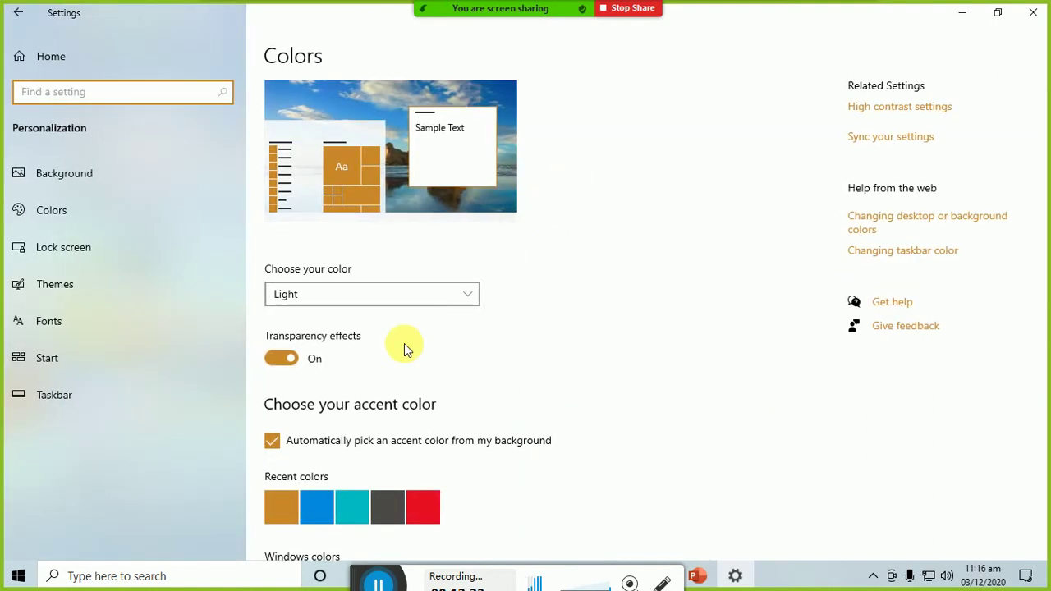
left_click(104, 291)
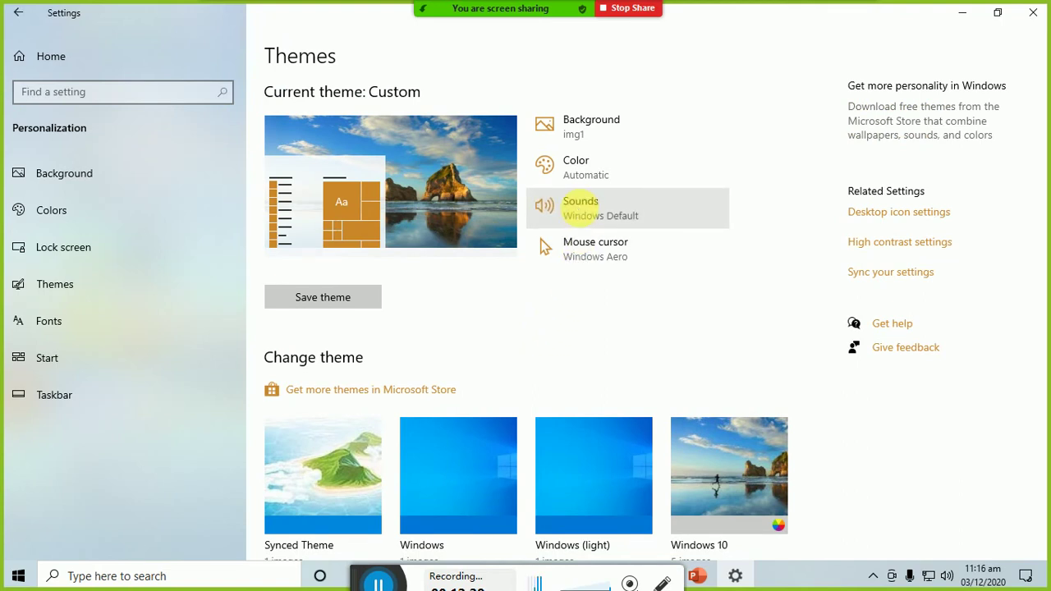
left_click(581, 212)
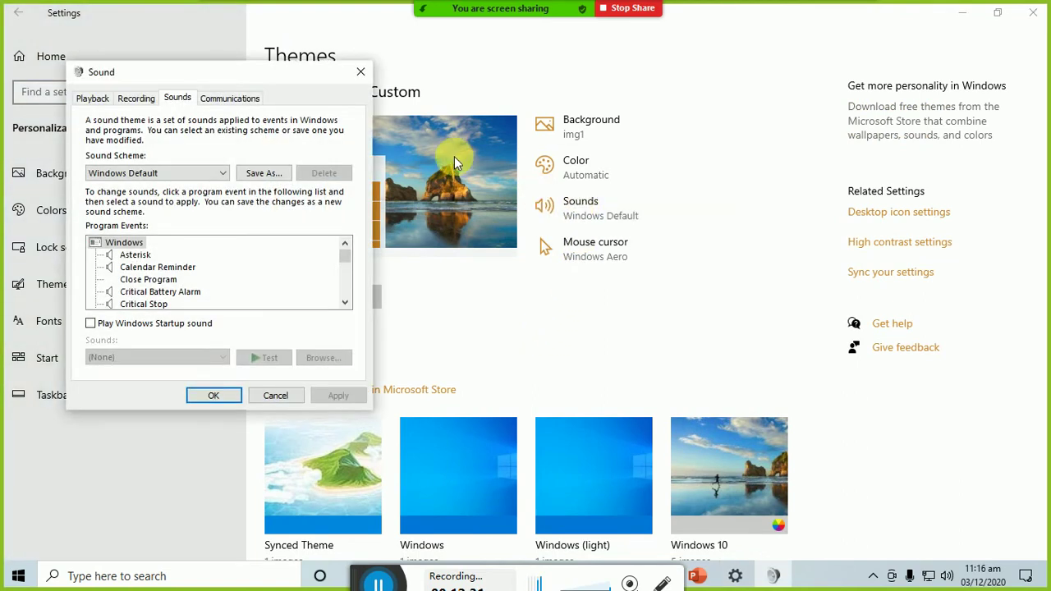
left_click_drag(279, 72, 868, 82)
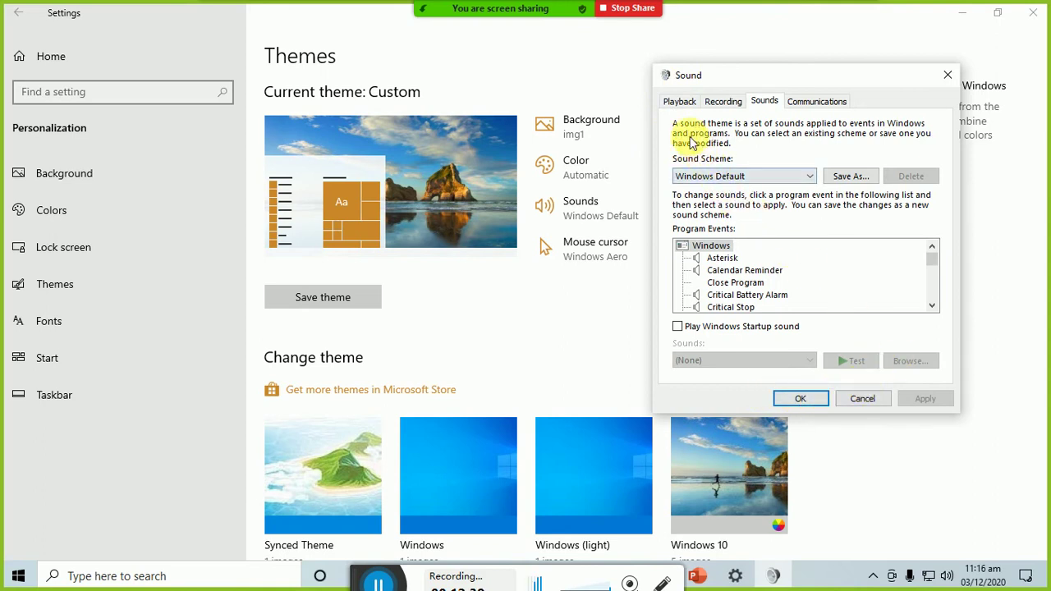
- Review the playback and recording devices, and return to the sound scheme and program event settings
left_click(679, 103)
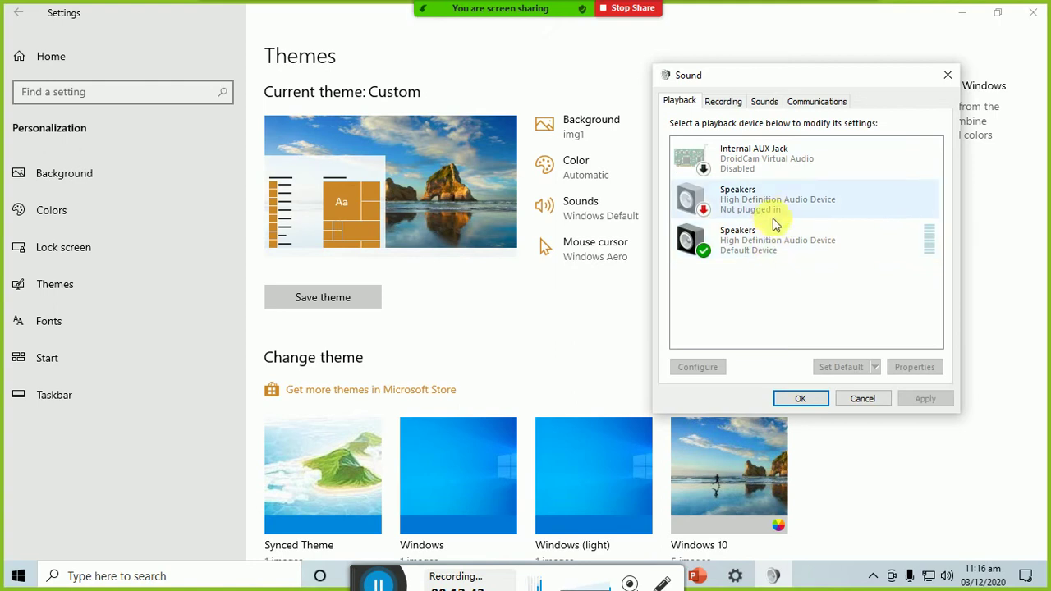
left_click(729, 104)
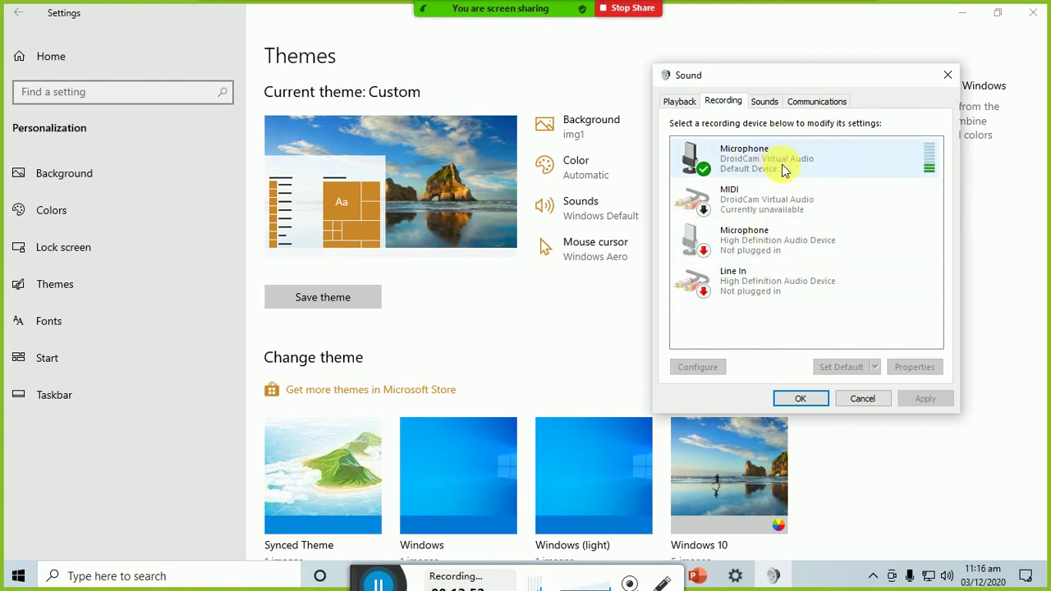
left_click(765, 102)
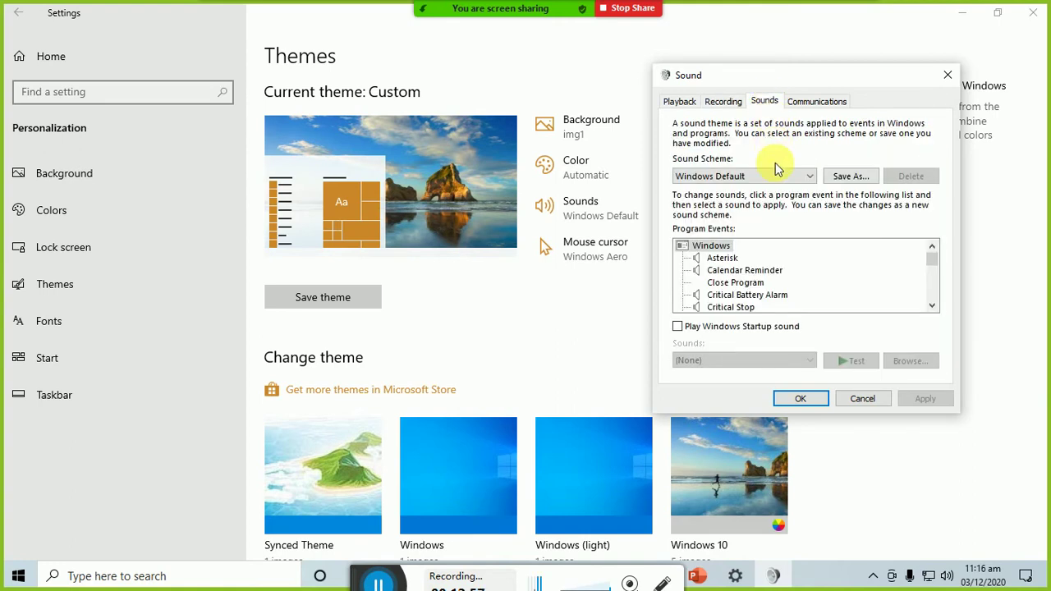
- Examine the list of Windows program events and check the sounds assigned to Minimize, Low Battery Alarm and Maximize
mouse_move(932, 261)
left_mouse_down()
mouse_move(939, 280)
mouse_move(930, 257)
left_mouse_up()
scroll(738, 285, "down", 2)
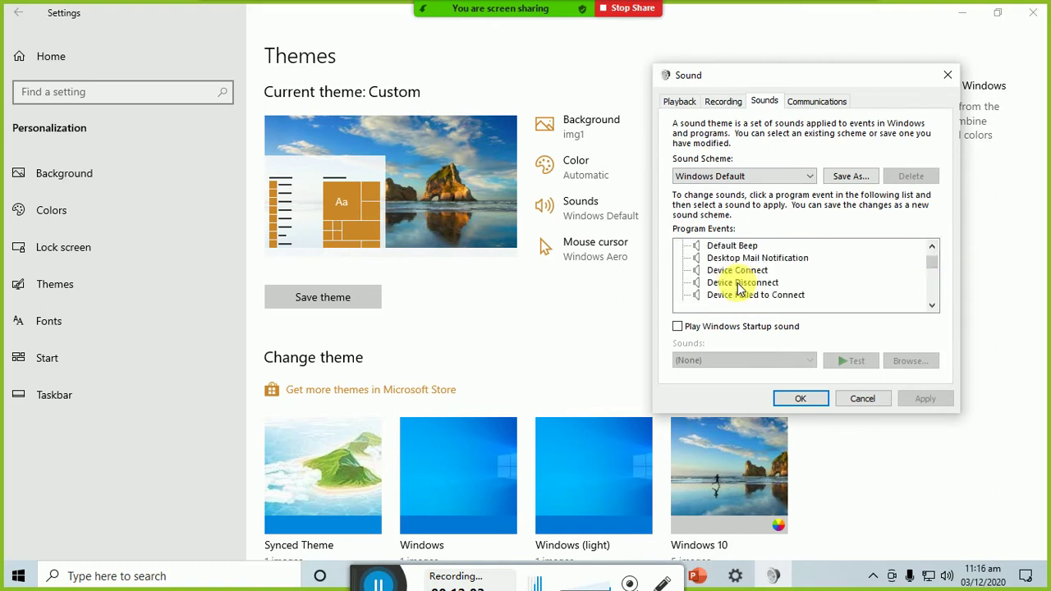
scroll(738, 289, "down", 2)
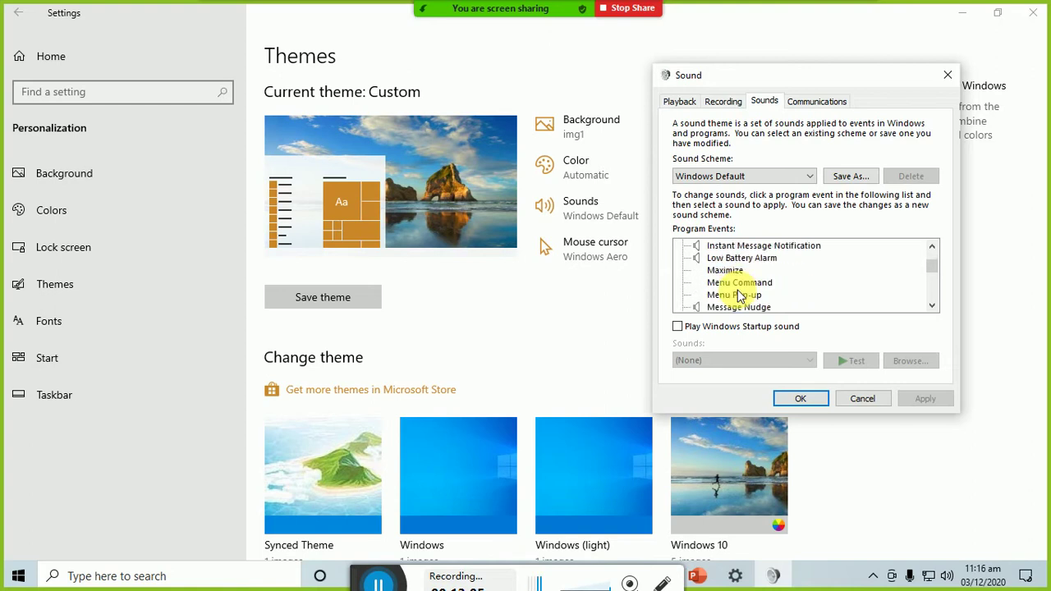
scroll(741, 305, "down", 1)
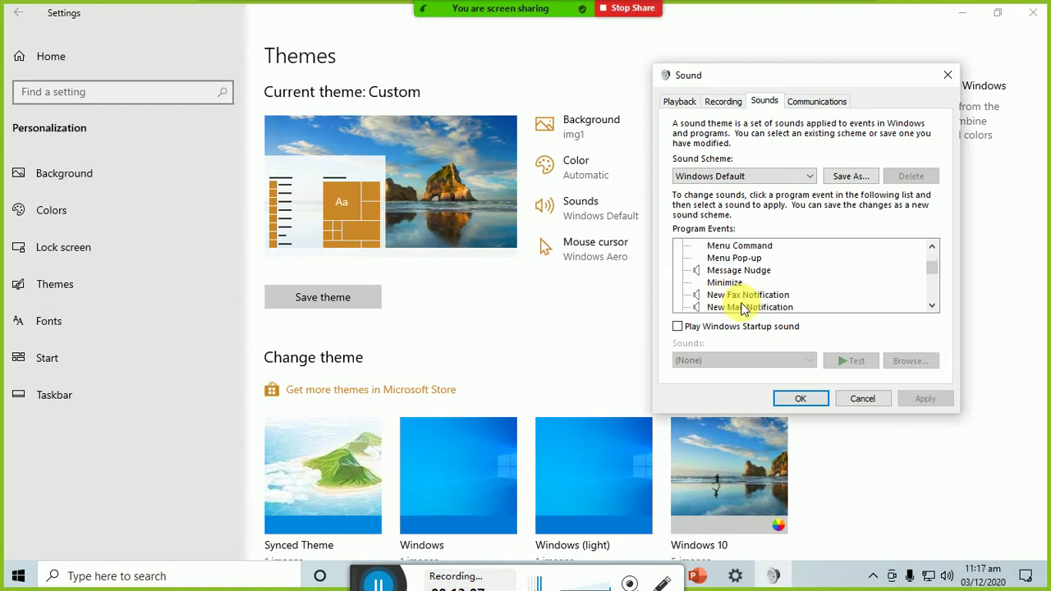
scroll(741, 309, "down", 3)
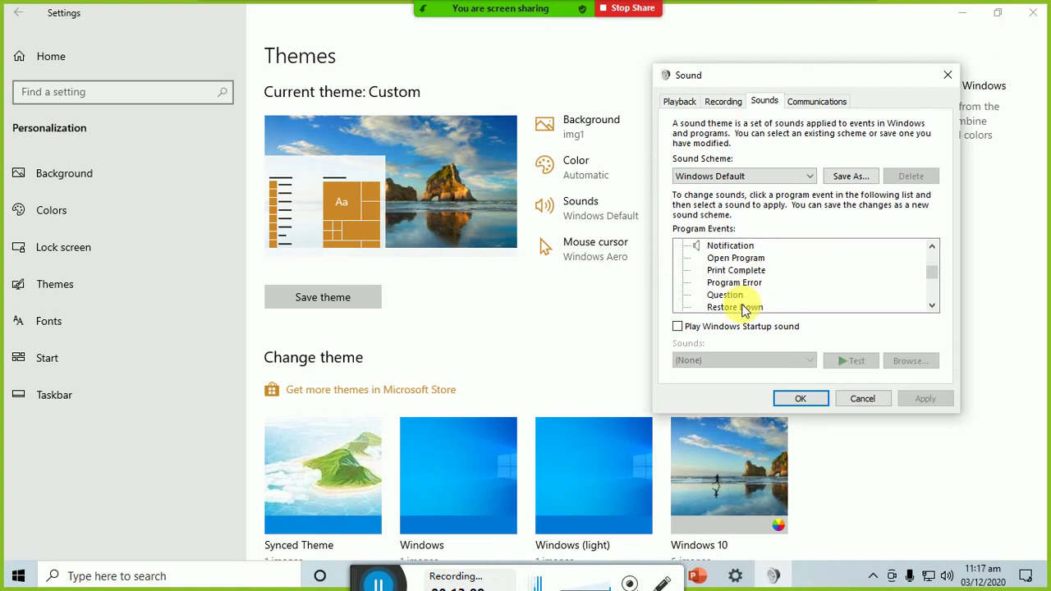
scroll(743, 308, "down", 2)
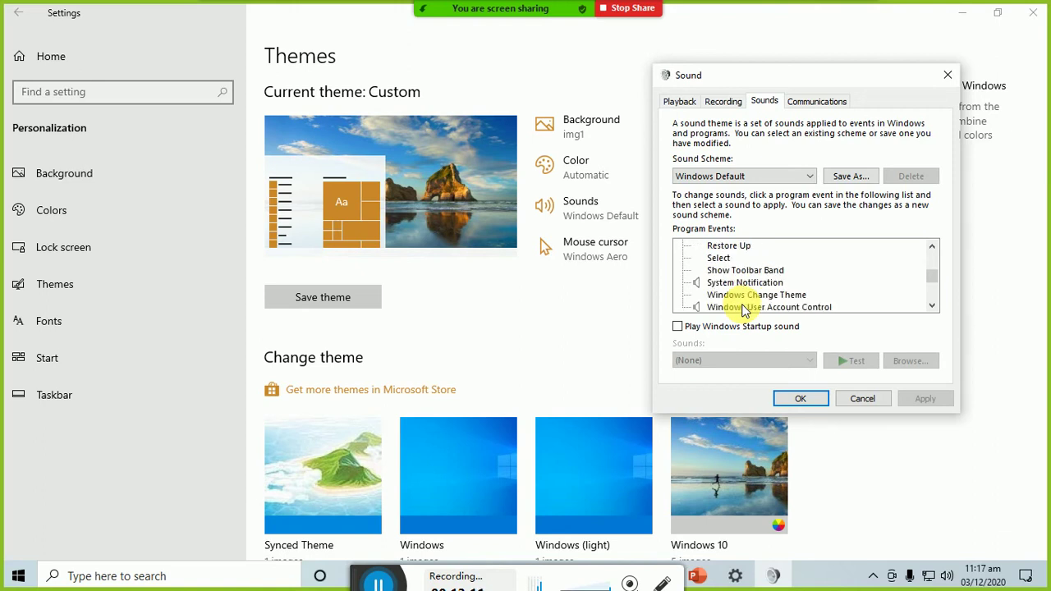
scroll(743, 309, "down", 1)
scroll(743, 309, "up", 1)
scroll(743, 309, "up", 4)
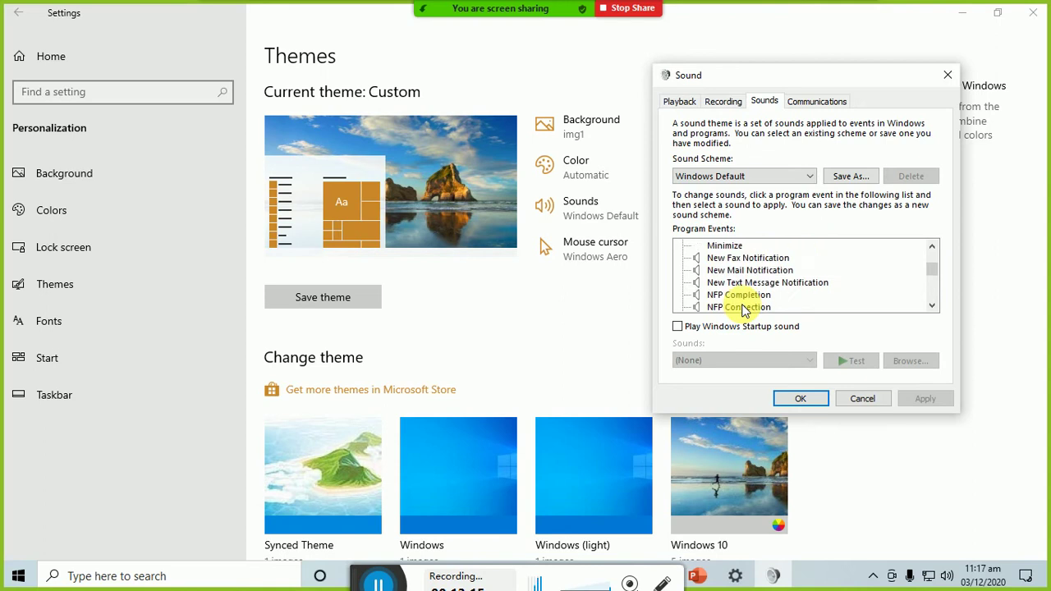
scroll(742, 305, "up", 1)
left_click(733, 283)
scroll(742, 297, "down", 1)
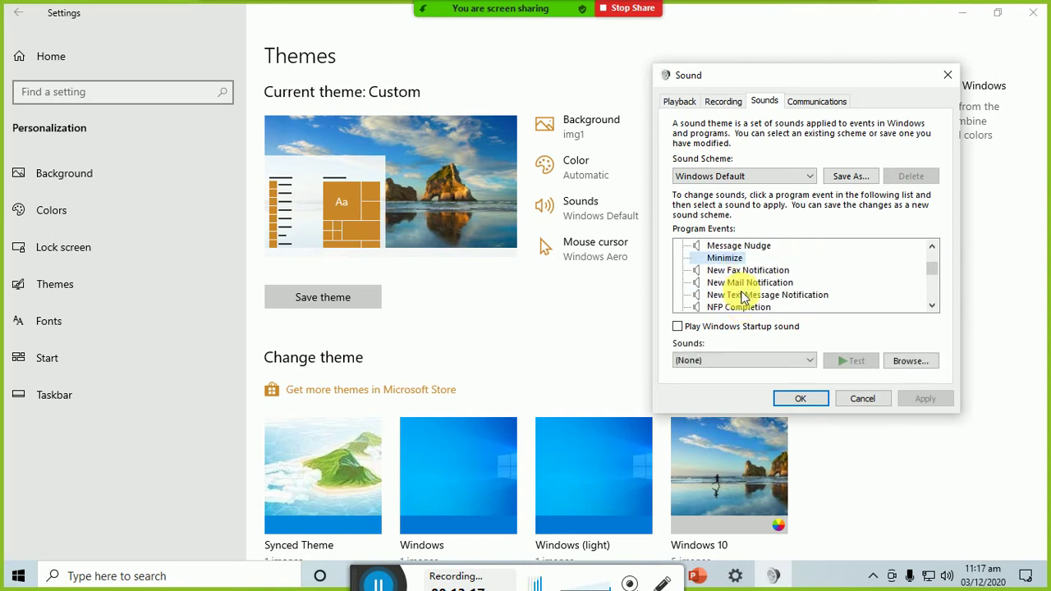
scroll(743, 297, "down", 2)
key("Page_Up")
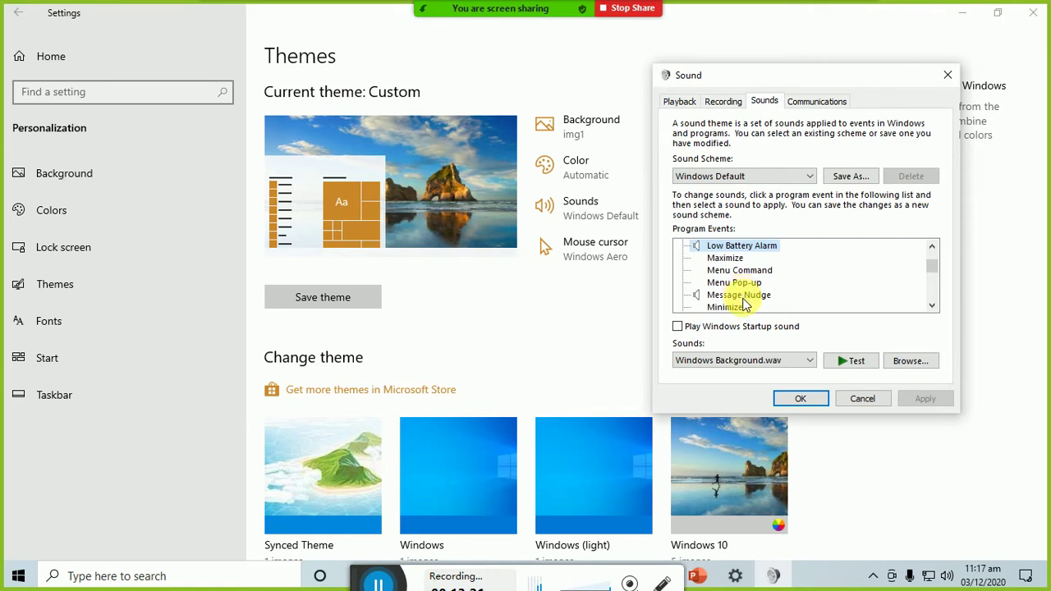
left_click(724, 259)
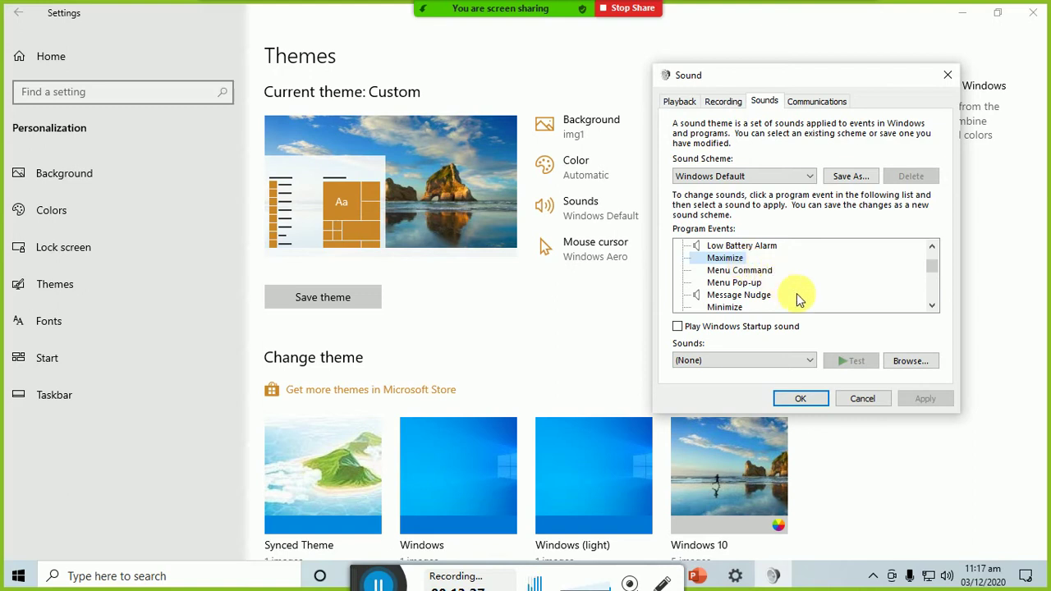
- Play the Low Battery Alarm event's sound with the meeting video strip collapsed, and select the Maximize event
left_click(703, 247)
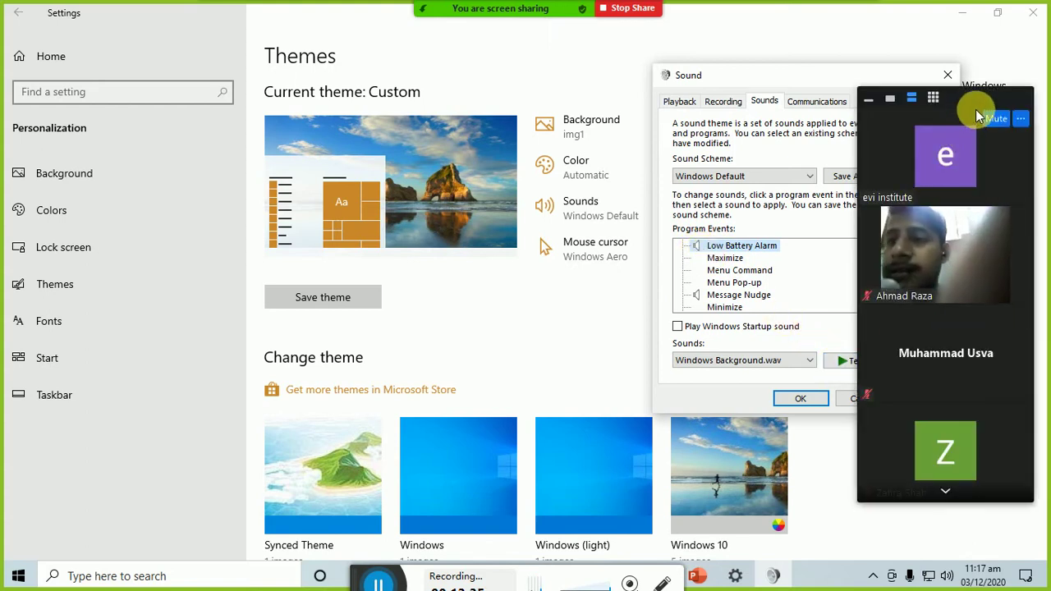
left_click(868, 98)
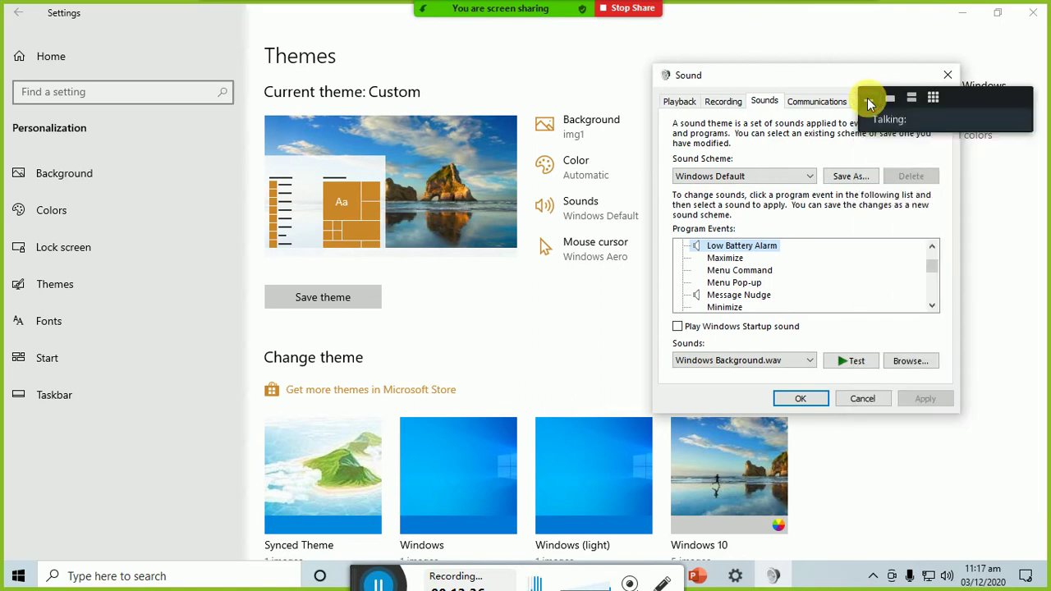
left_click(853, 363)
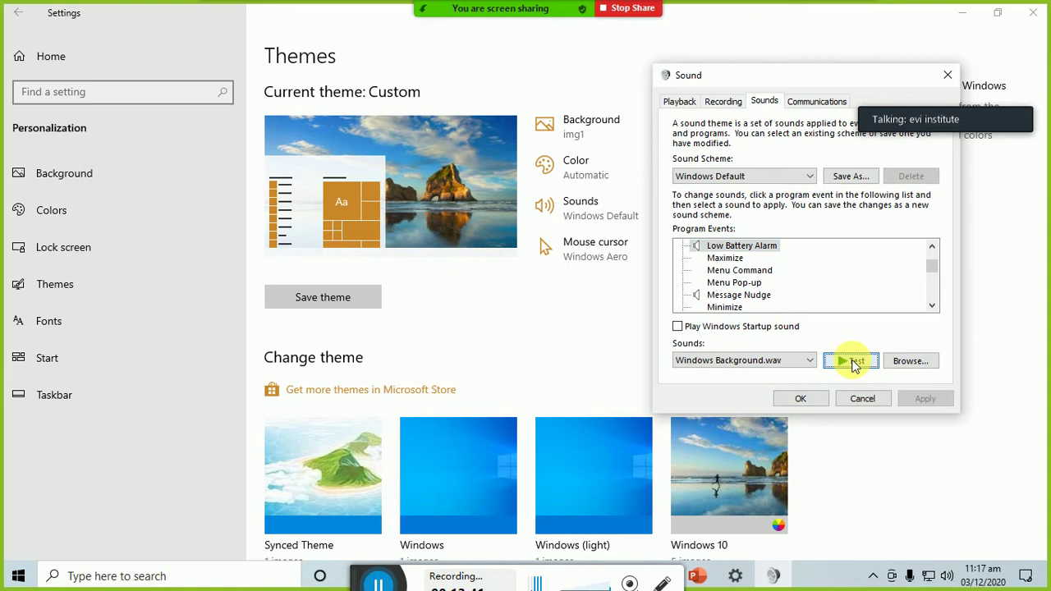
left_click(723, 260)
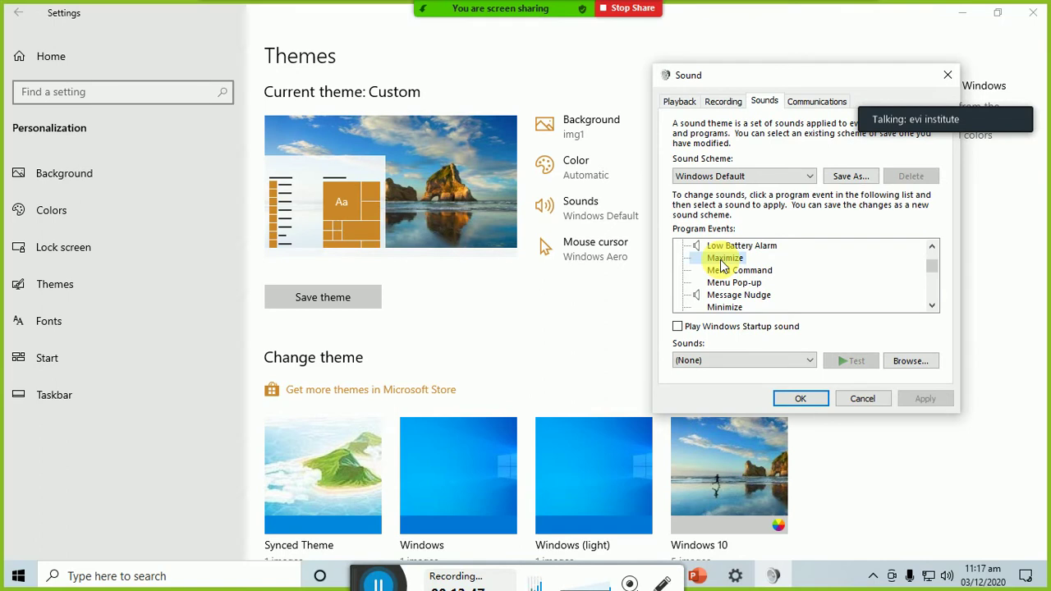
- In the Zoom participants list, stop the video of the participant whose camera is on, and minimize the list
mouse_move(570, 3)
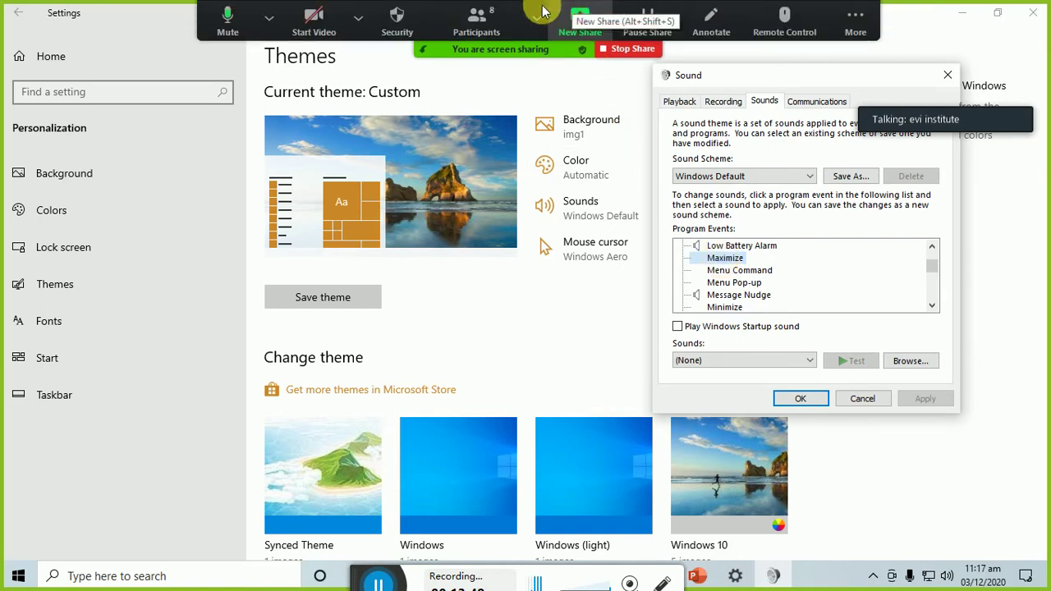
left_click(476, 23)
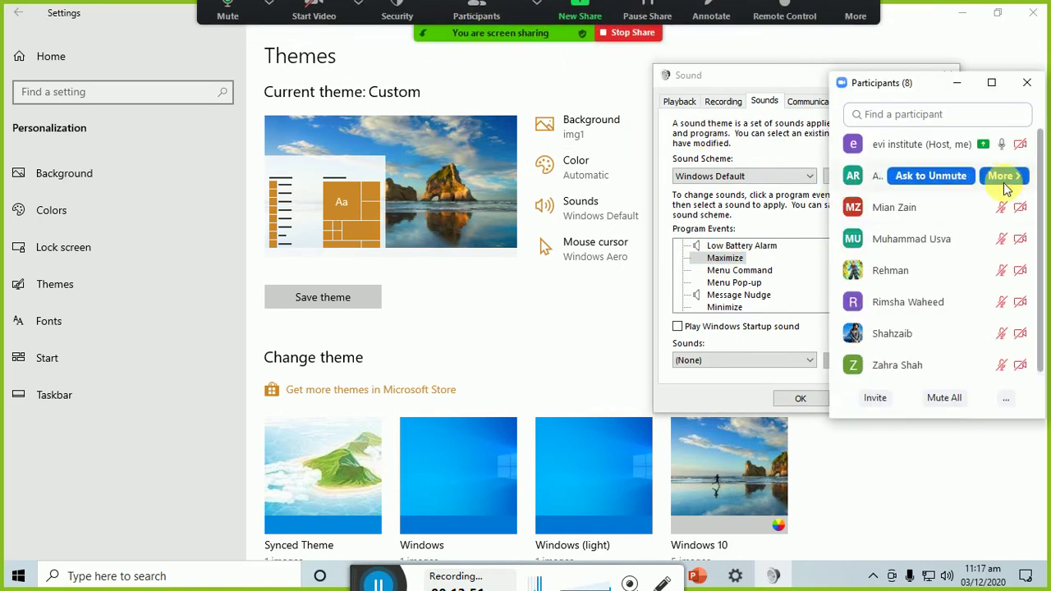
left_click(1005, 176)
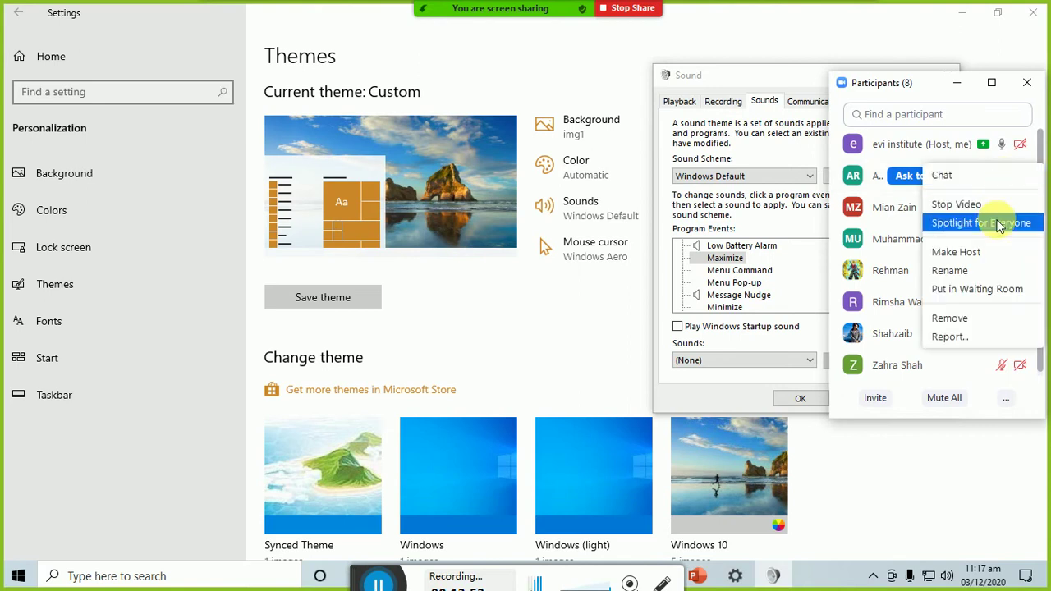
left_click(996, 204)
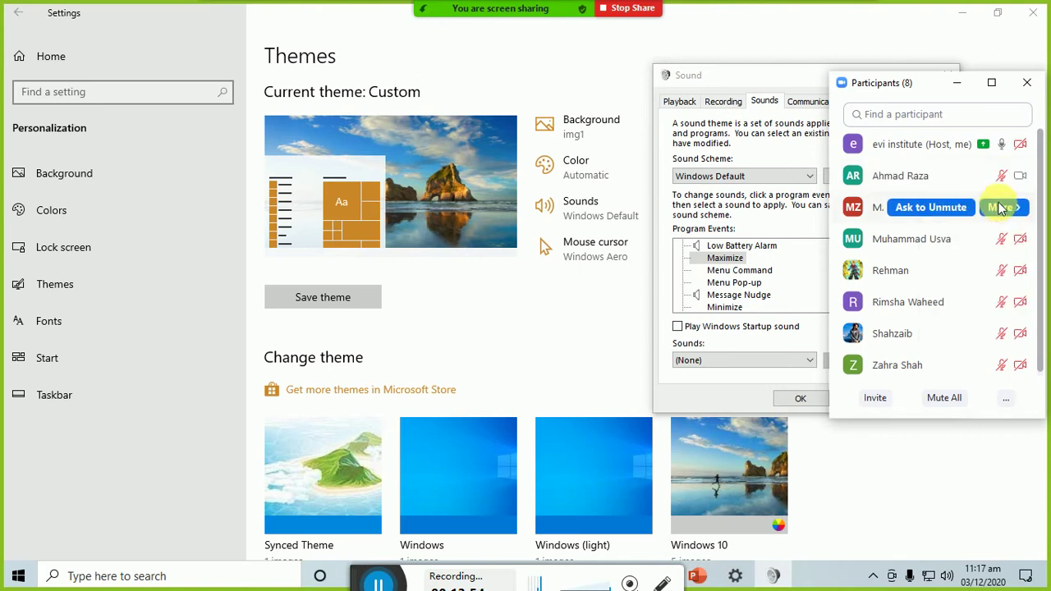
left_click(956, 82)
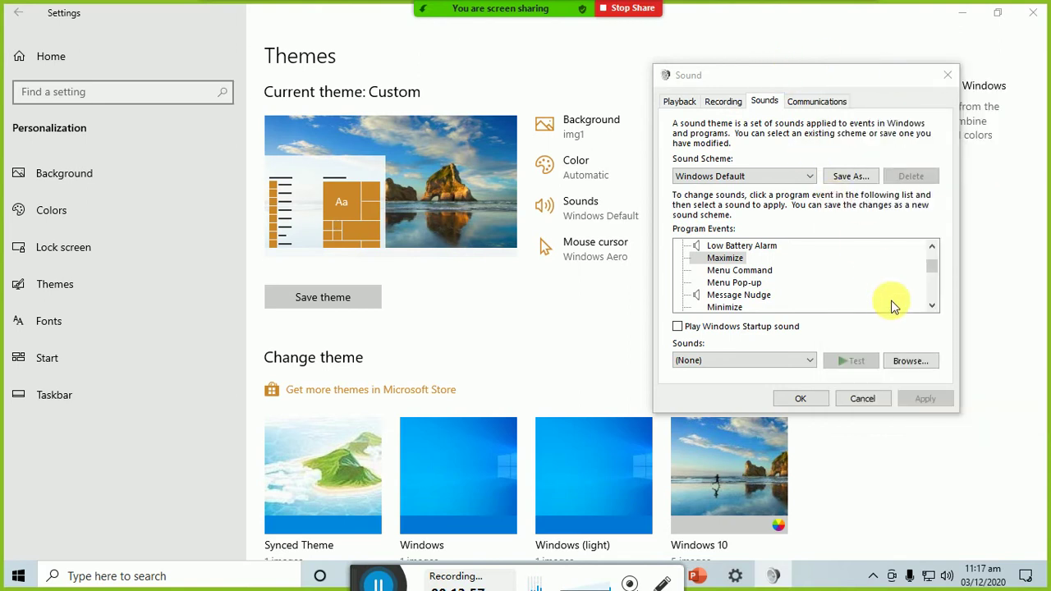
- Look at the sound folders available for the Maximize event and leave without choosing a file
left_click(928, 366)
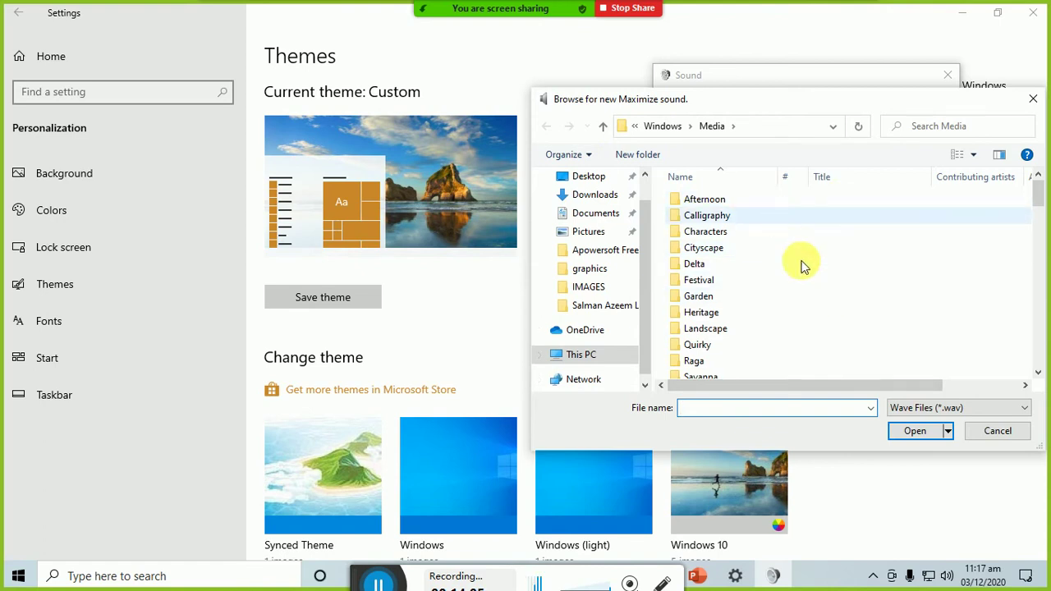
left_click(1011, 437)
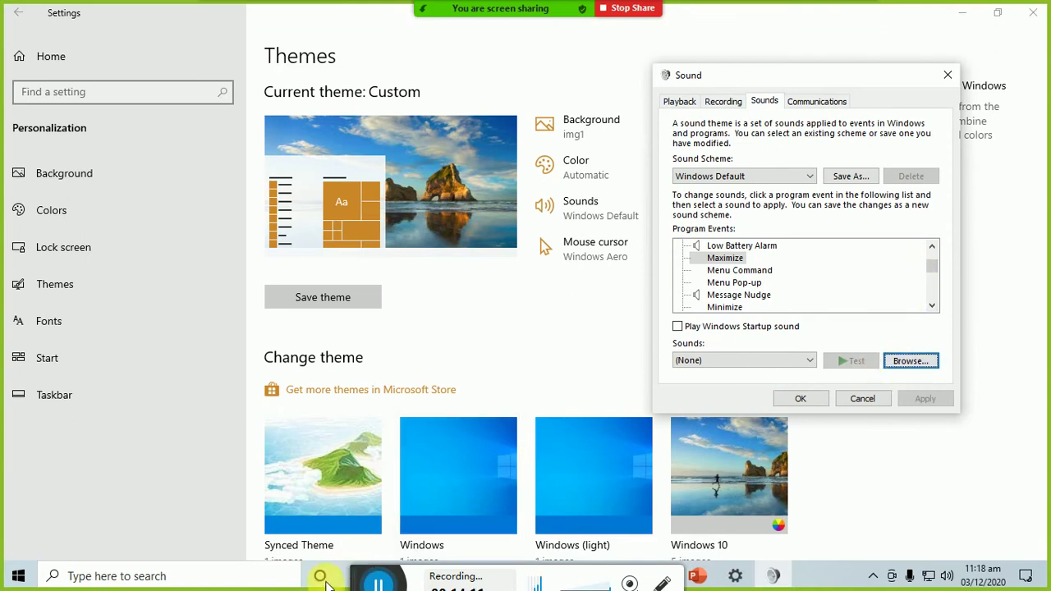
- Search Windows for the Voice Recorder app and open it
left_click(210, 579)
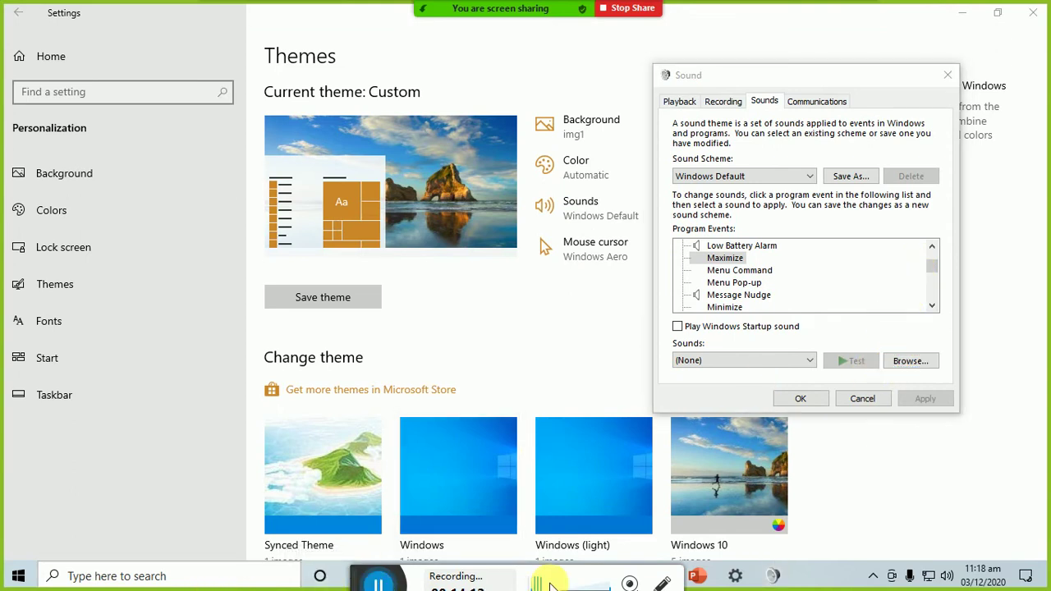
type("s")
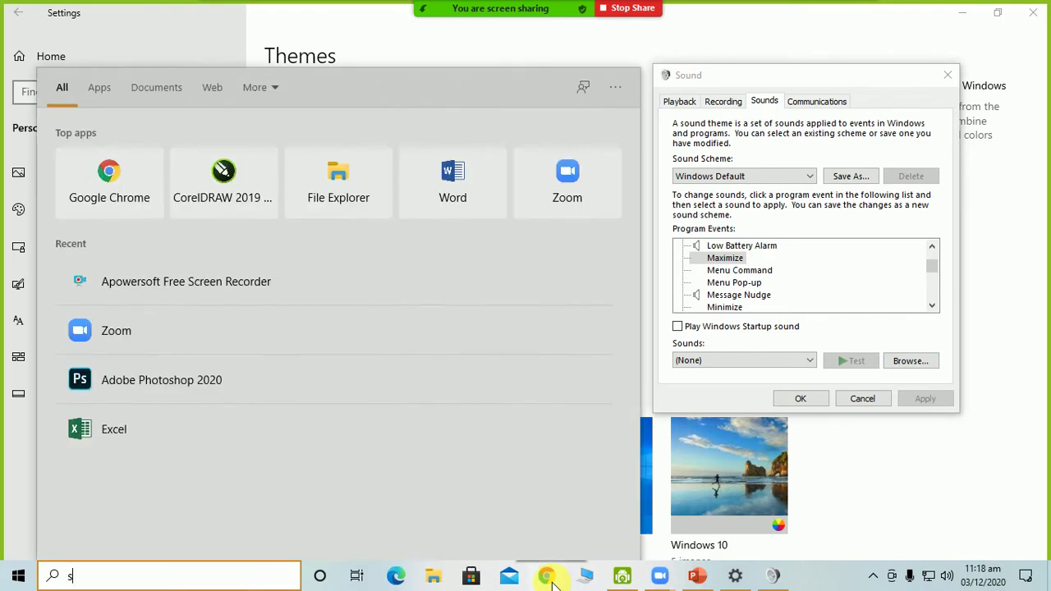
key("BackSpace")
type("voinc")
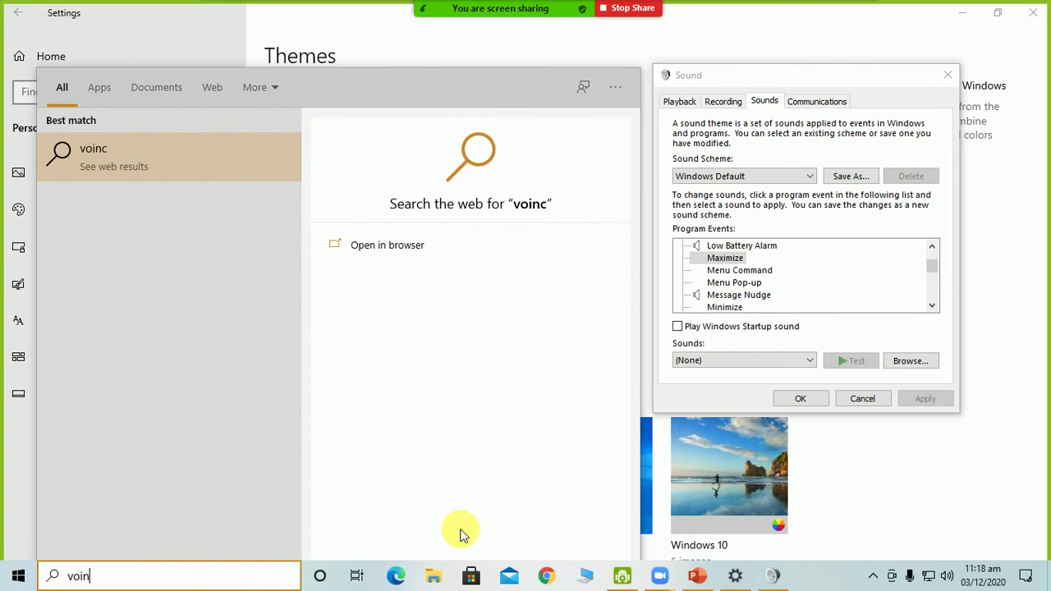
key("BackSpace")
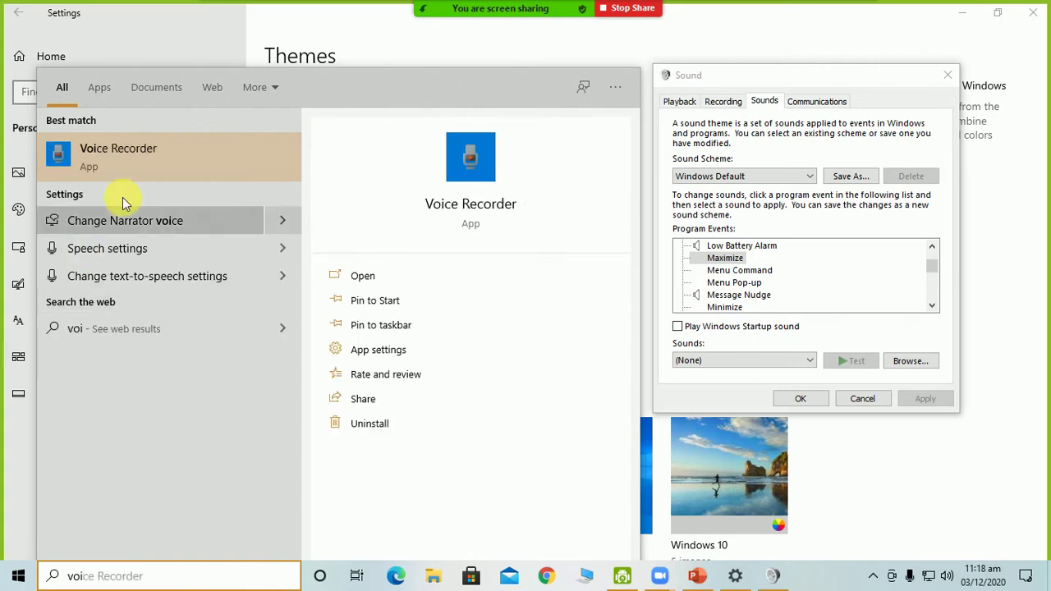
left_click(153, 160)
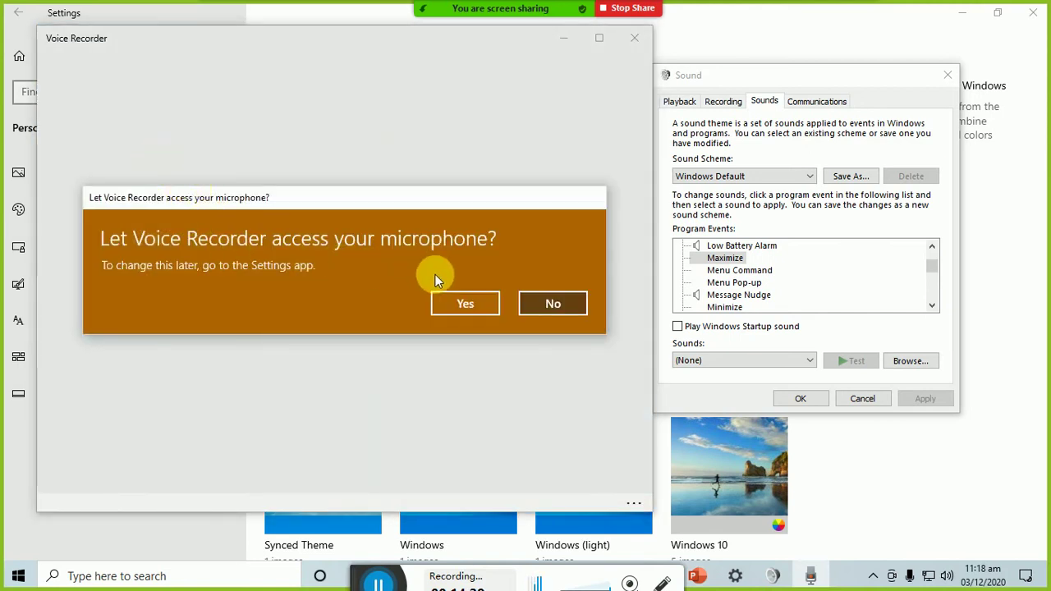
- Allow Voice Recorder to access the microphone, record a clip of about 3 seconds, and close the app
left_click(453, 298)
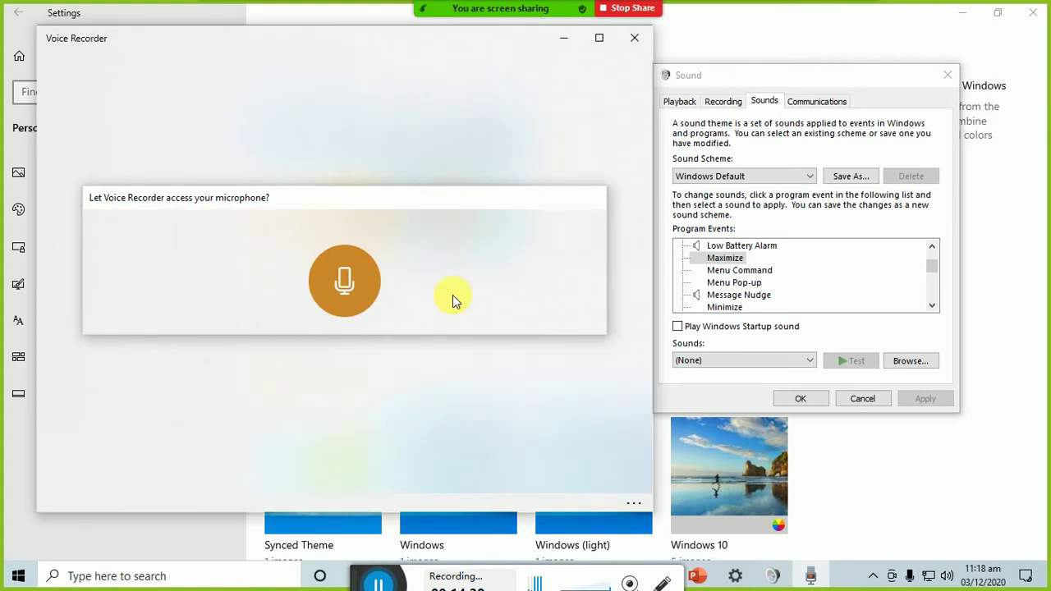
left_click(333, 304)
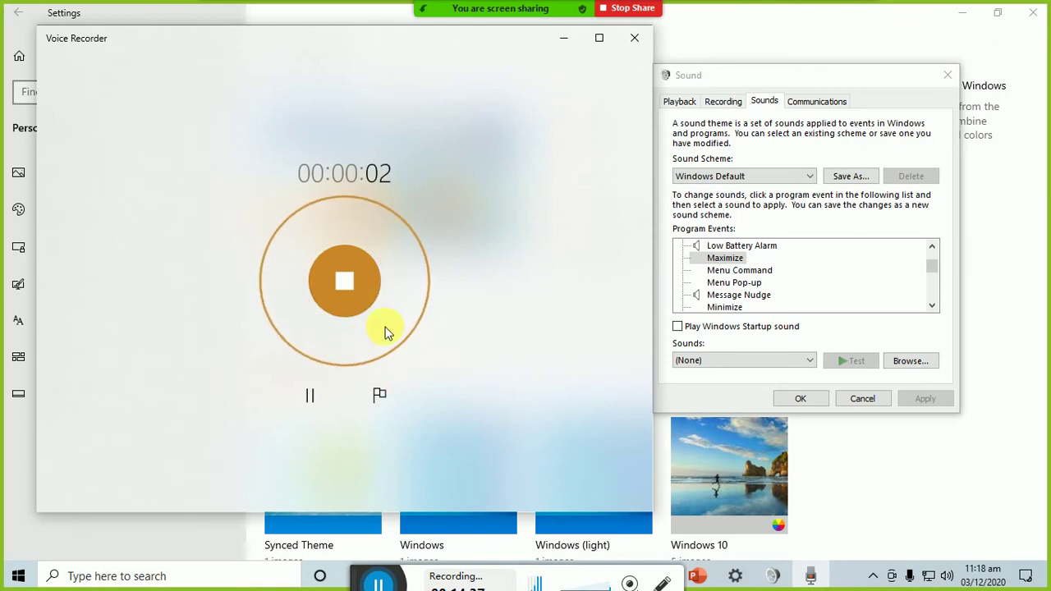
left_click(312, 390)
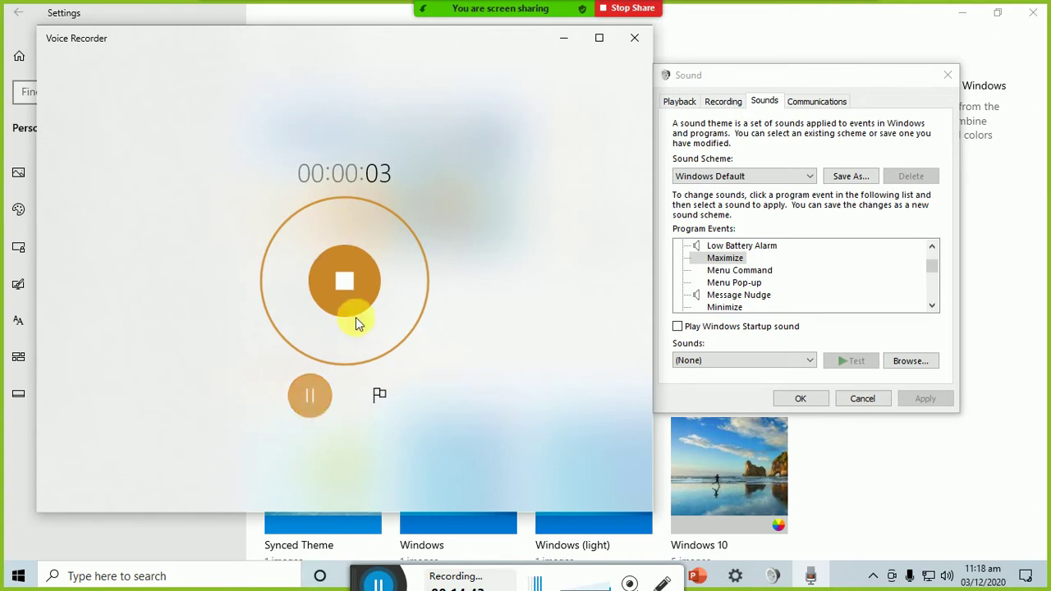
left_click(348, 287)
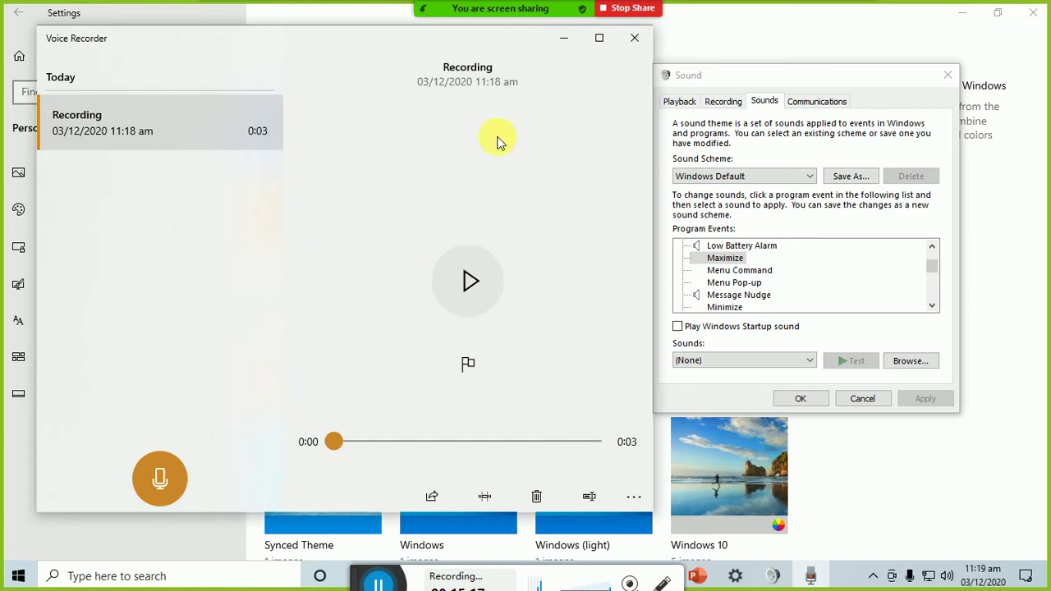
left_click(635, 38)
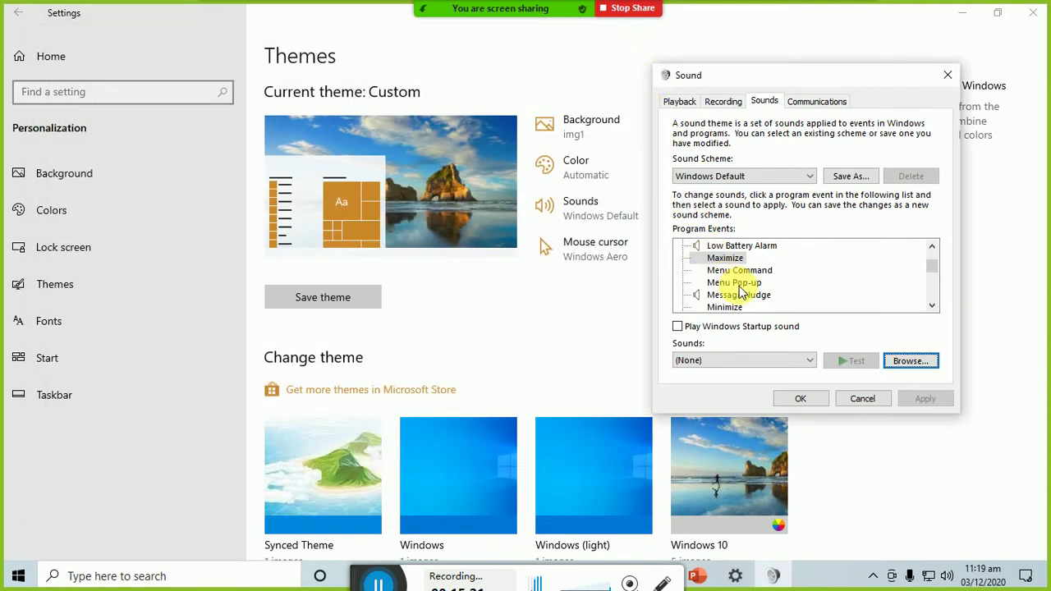
- Look through the program events listed below Maximize in the Sound dialog and return to Maximize
scroll(744, 290, "down", 1)
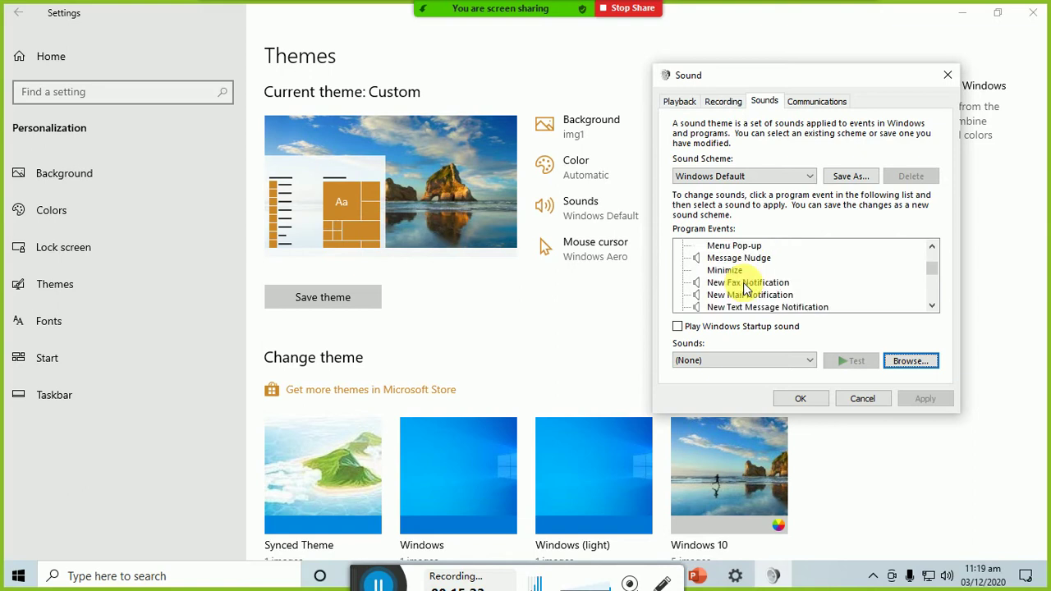
scroll(746, 289, "down", 1)
scroll(745, 289, "down", 9)
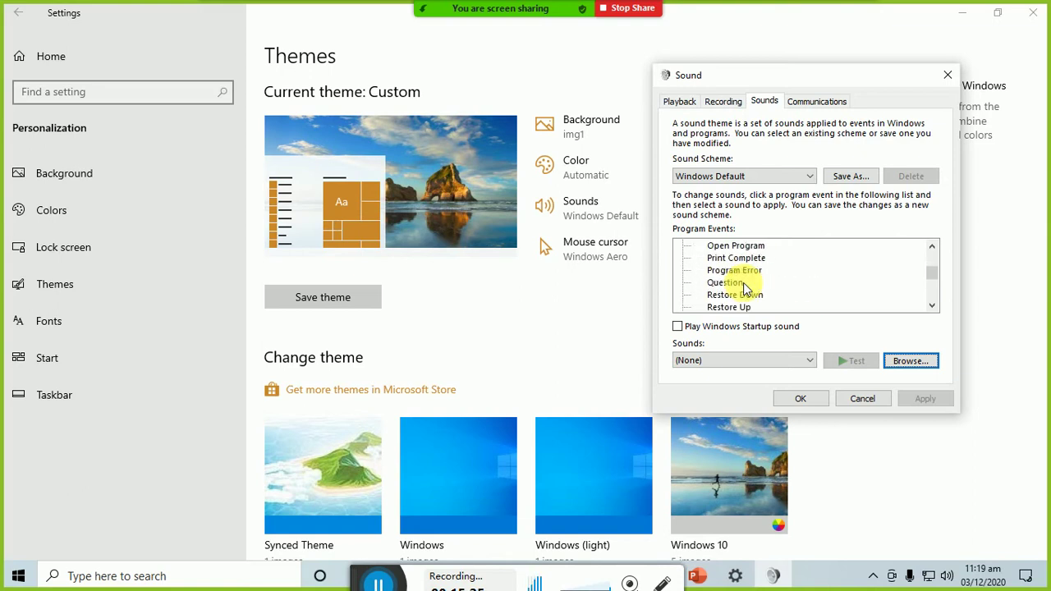
scroll(746, 289, "up", 10)
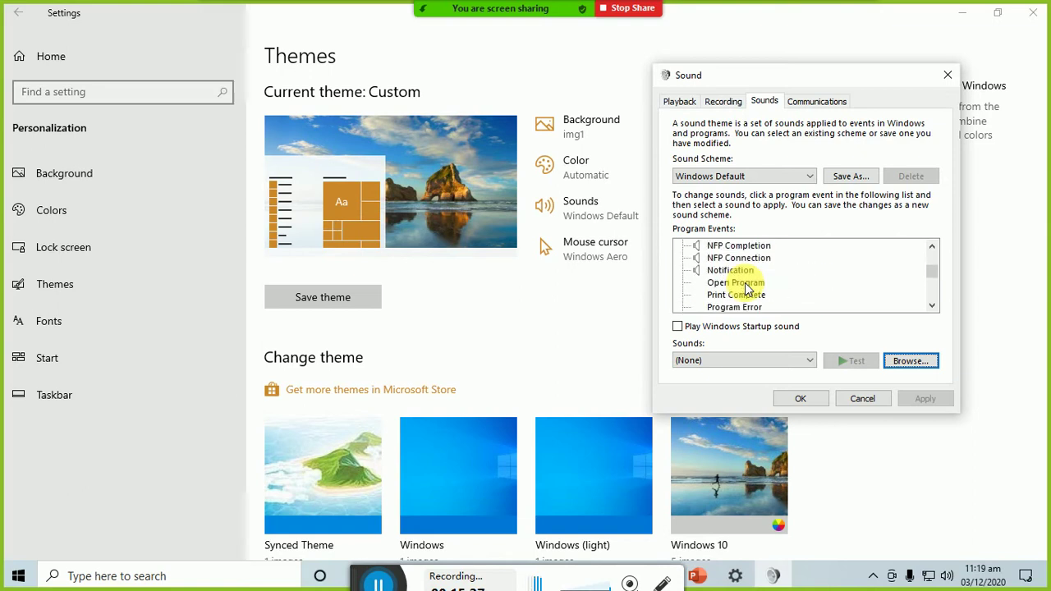
scroll(738, 260, "up", 1)
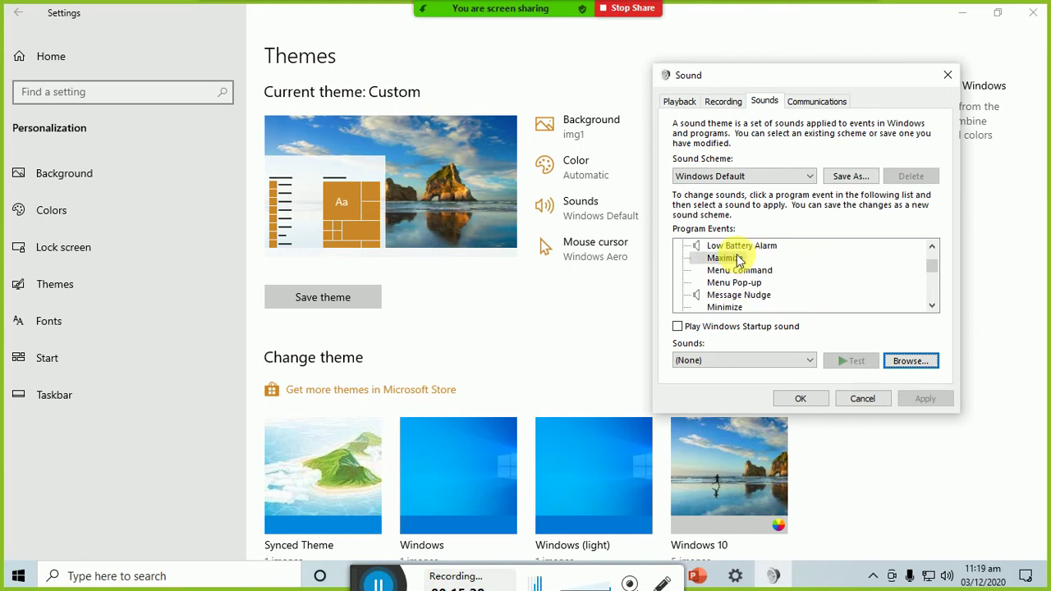
scroll(749, 295, "down", 1)
scroll(749, 296, "up", 1)
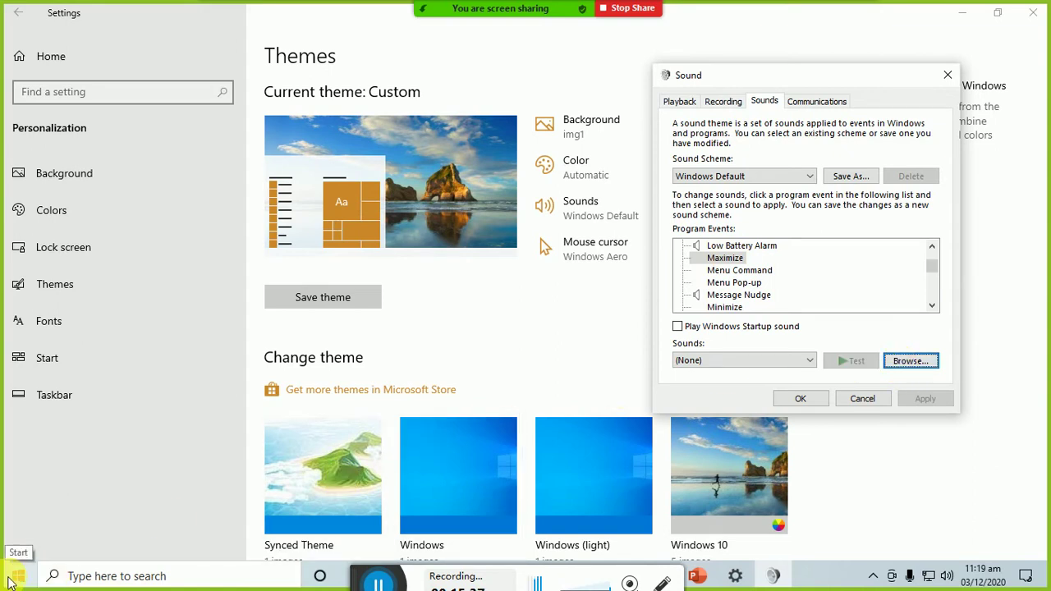
- Open a File Explorer window, restore it down and maximize it again, and minimize it
key("super+e")
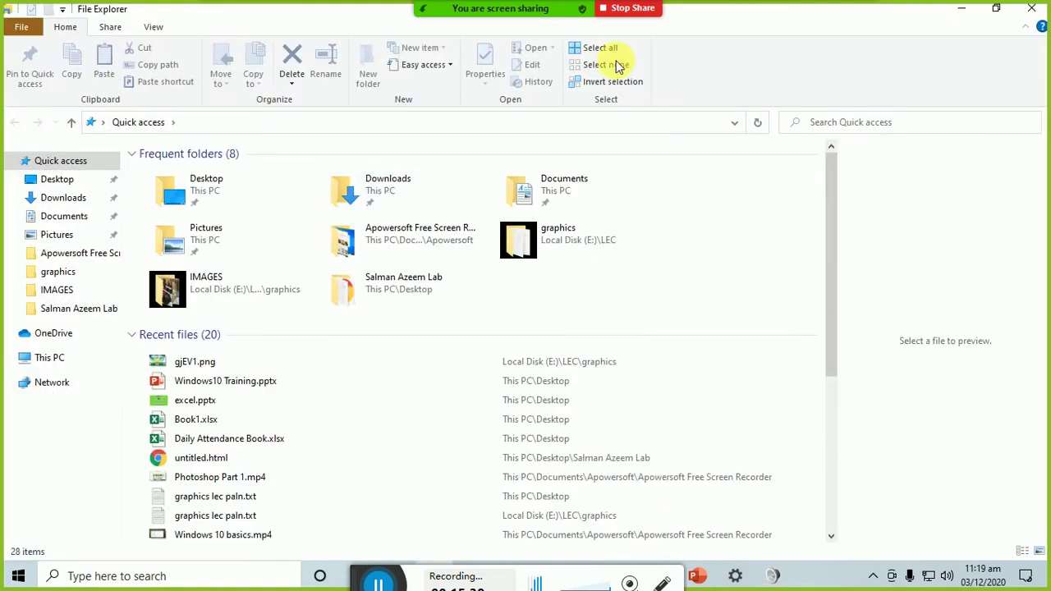
double_click(853, 16)
left_click_drag(755, 66, 711, 115)
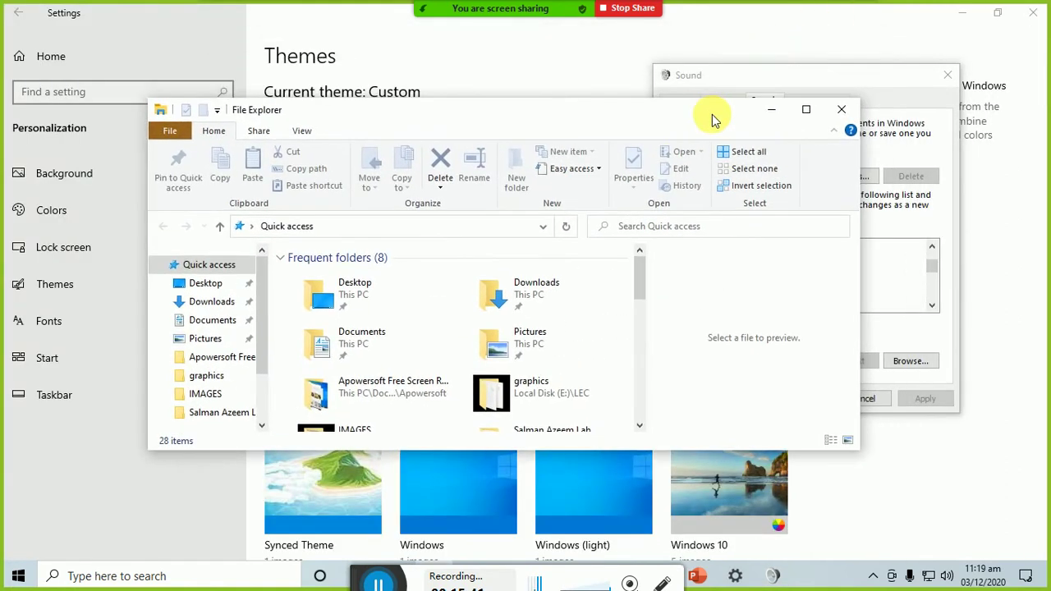
left_click(804, 111)
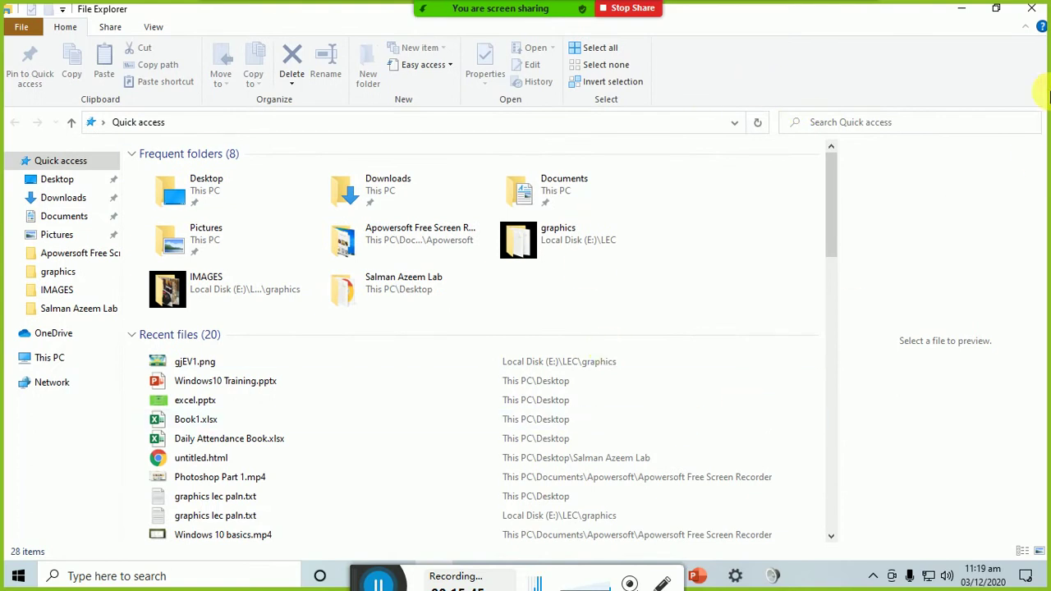
left_click(957, 8)
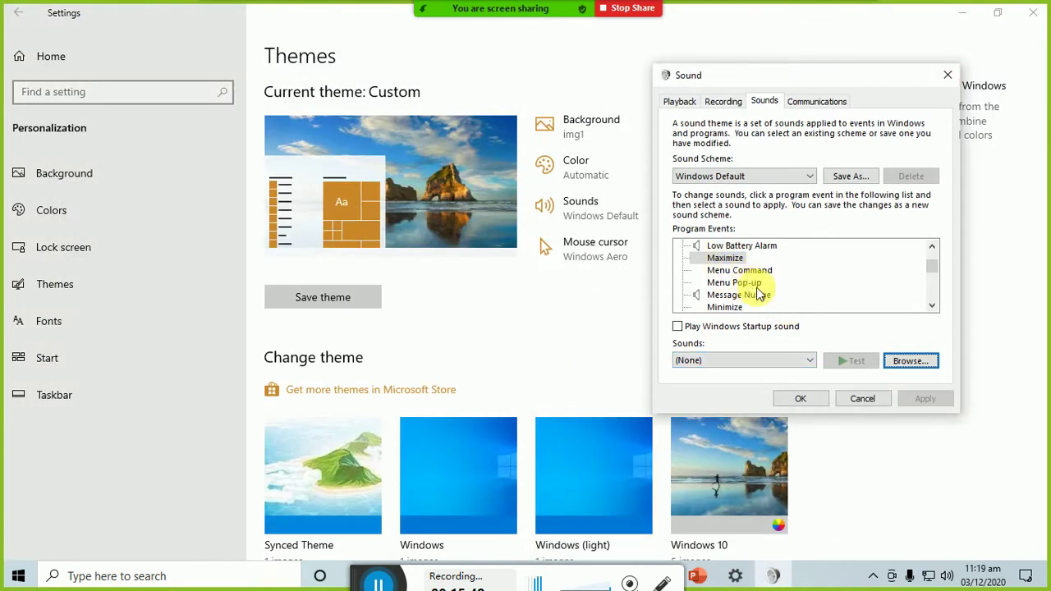
- Look at the dialog for saving the sound scheme under a new name and cancel it
left_click(765, 360)
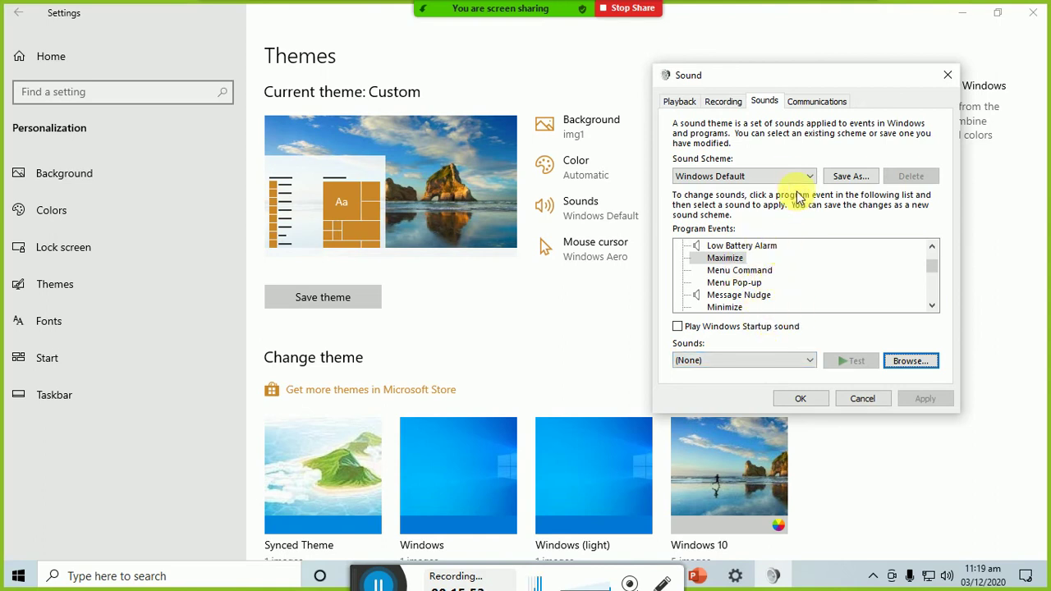
left_click(829, 180)
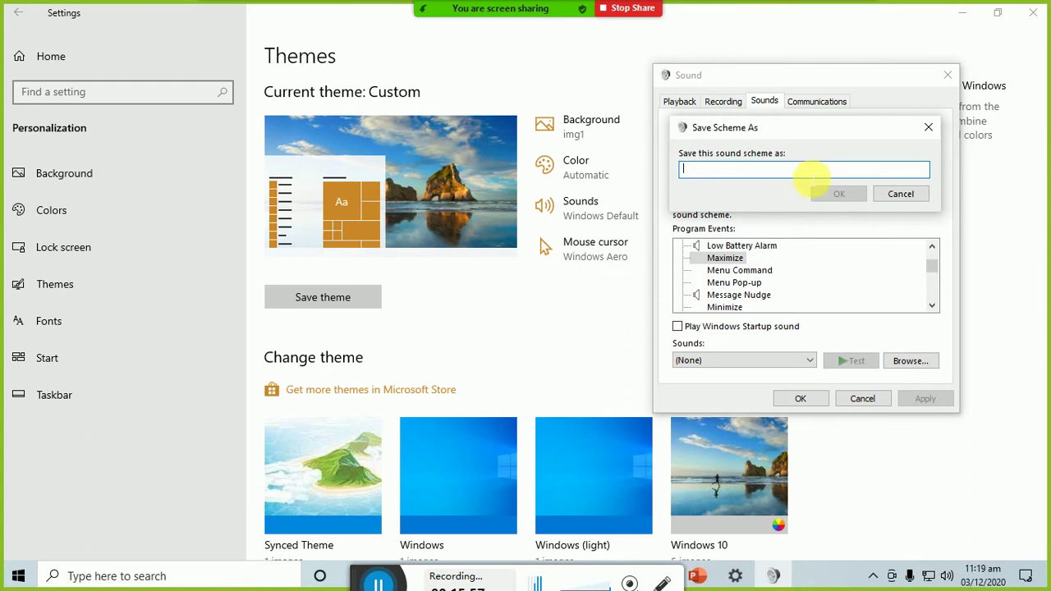
left_click(899, 194)
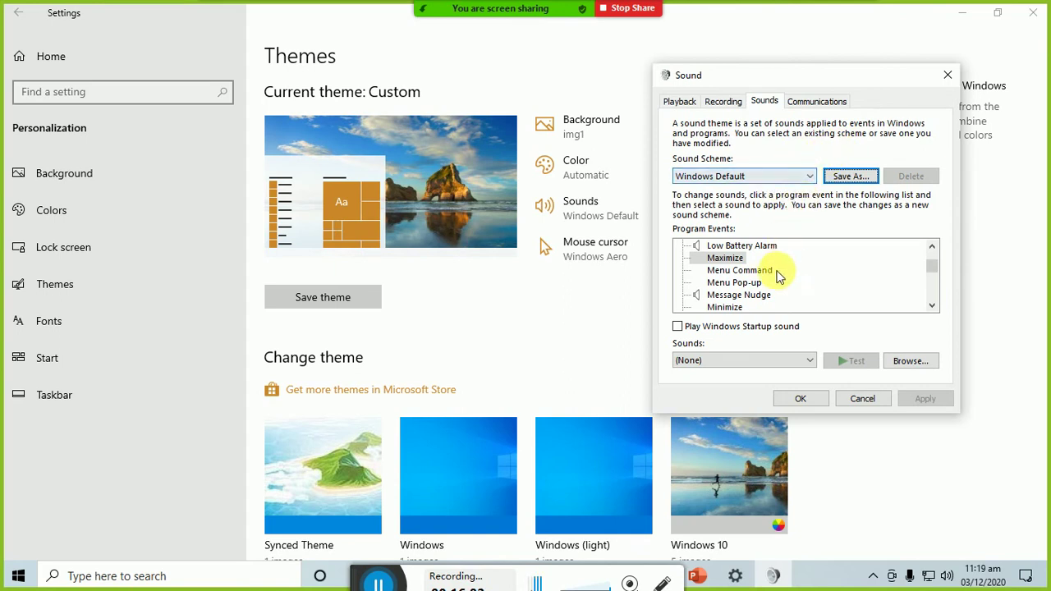
- Assign Speech Disambiguation.wav to the Maximize event and play the sound
left_click(767, 361)
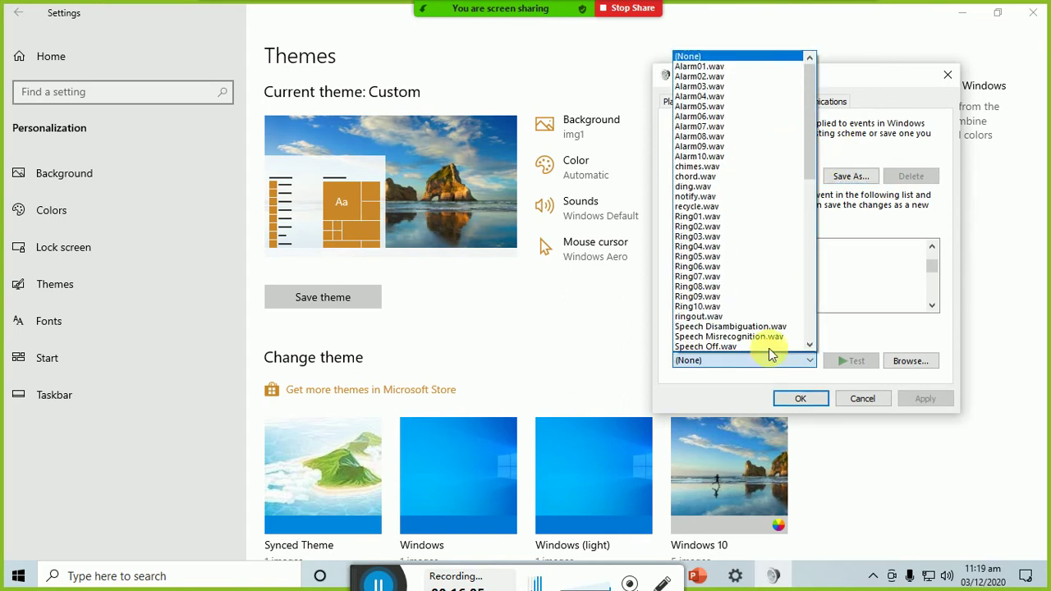
scroll(755, 265, "down", 4)
scroll(751, 269, "down", 3)
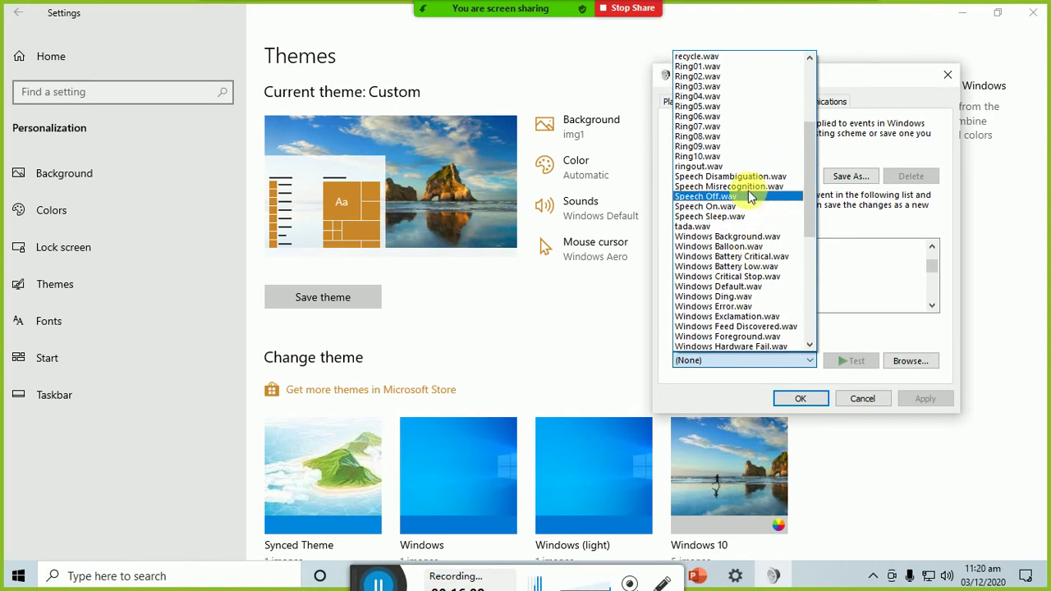
left_click(751, 176)
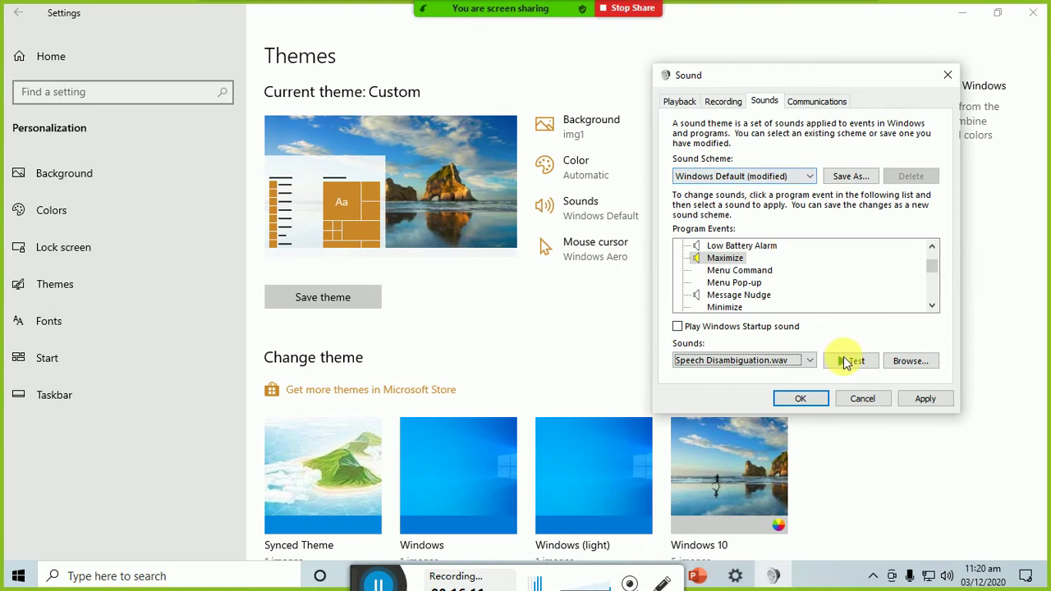
left_click(850, 366)
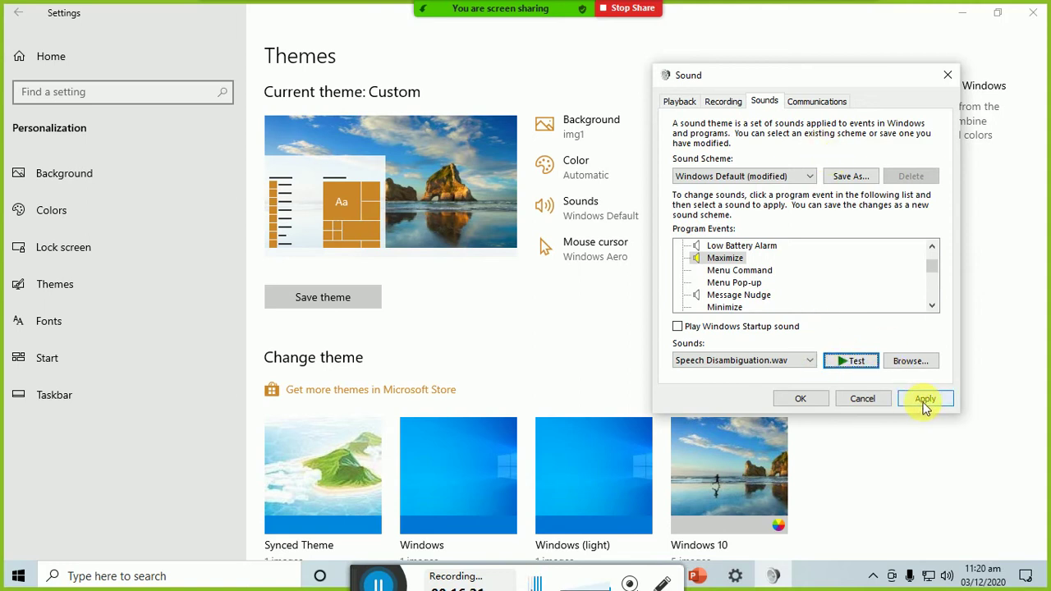
- View the volume options for communications activity and cancel the Sound dialog
left_click(814, 102)
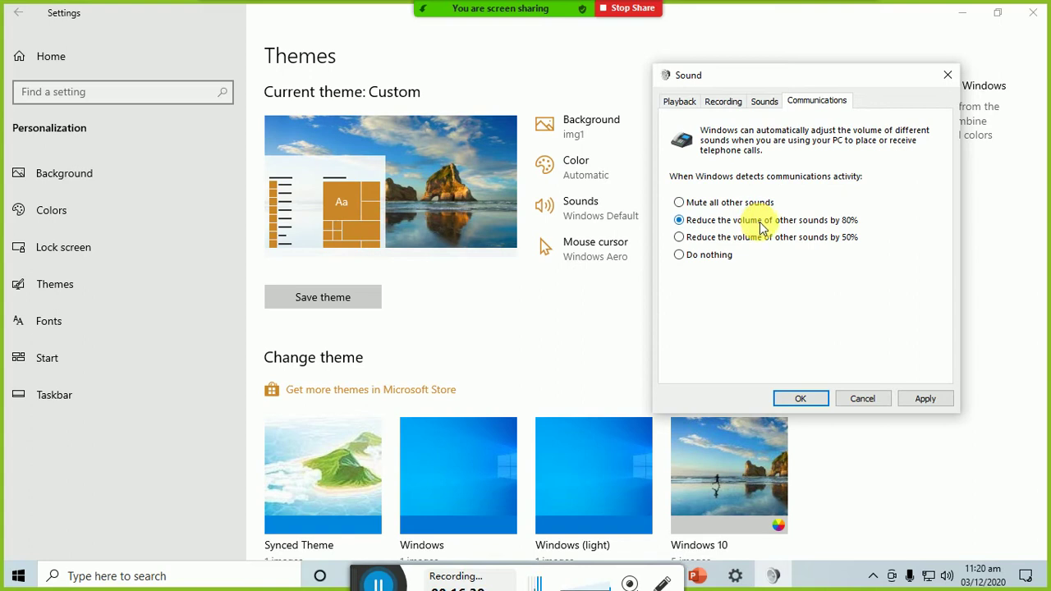
left_click(864, 399)
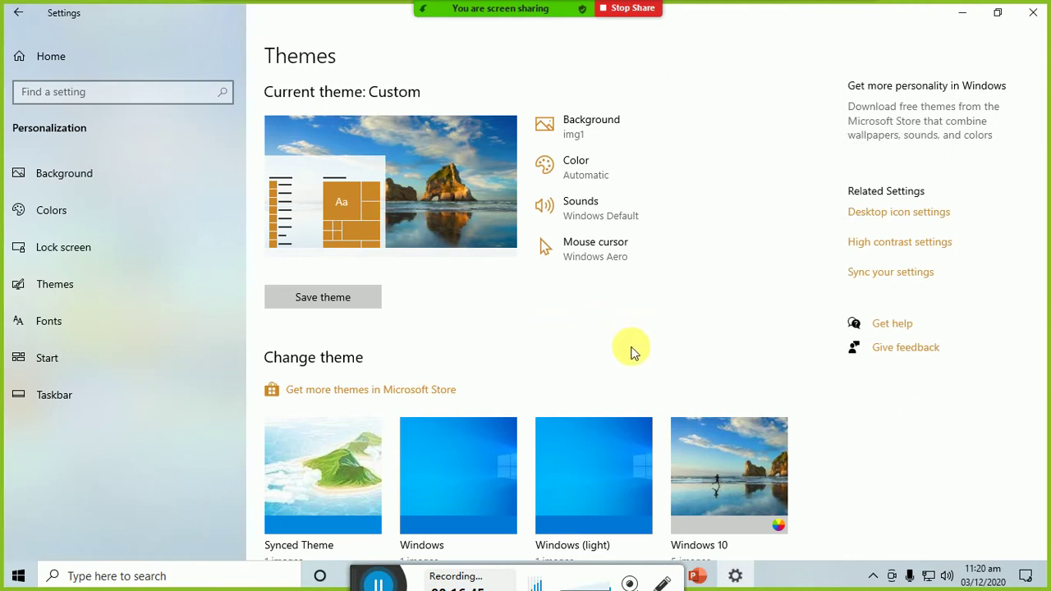
- Open the theme's mouse cursor settings and preview the Precision Select, Text Select, Handwriting, Unavailable and Vertical Resize pointers
left_click(587, 254)
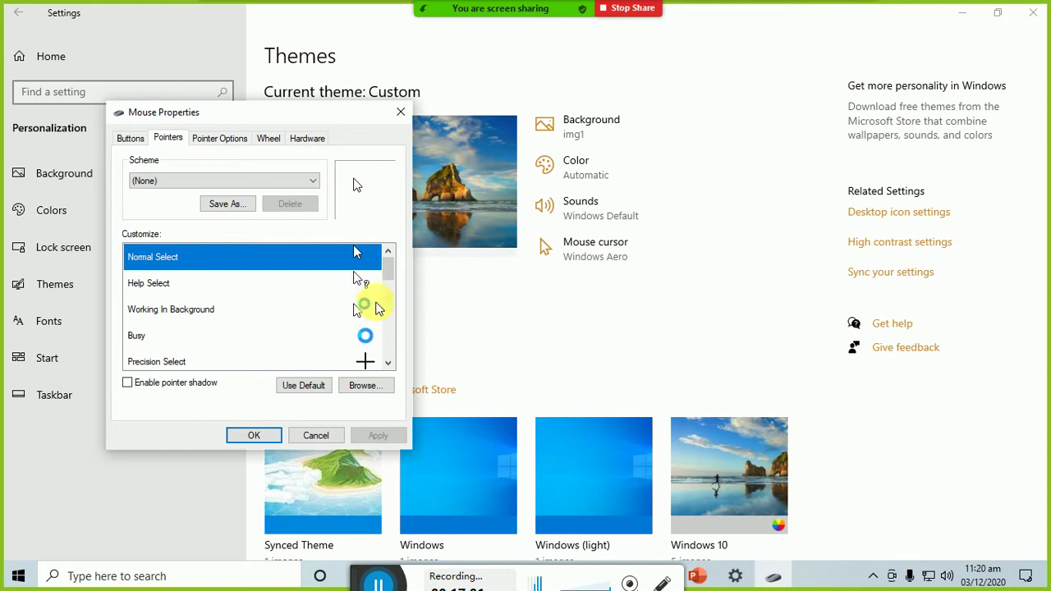
scroll(389, 272, "down", 1)
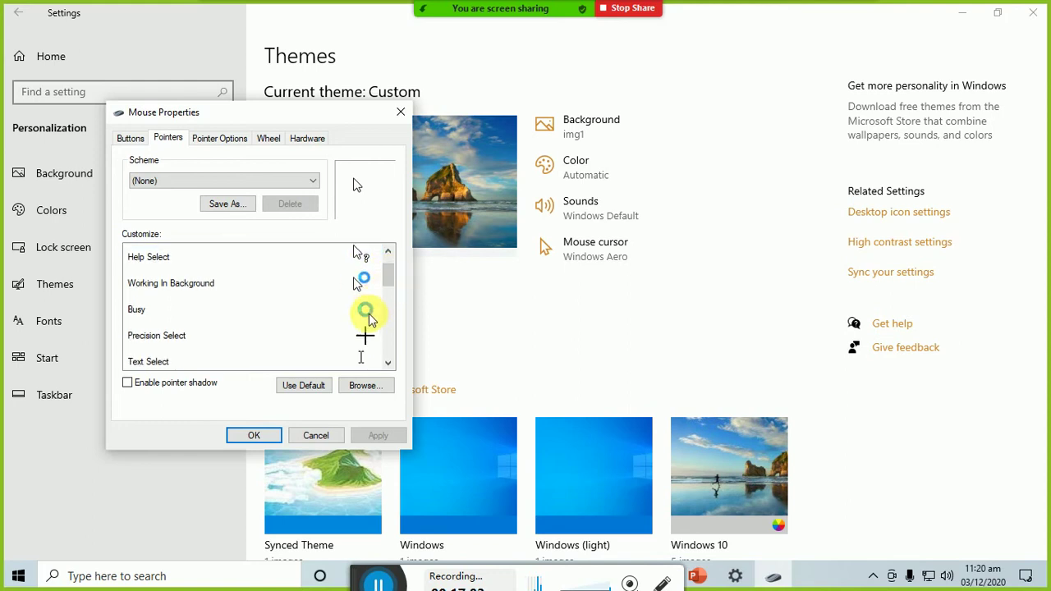
left_click(367, 342)
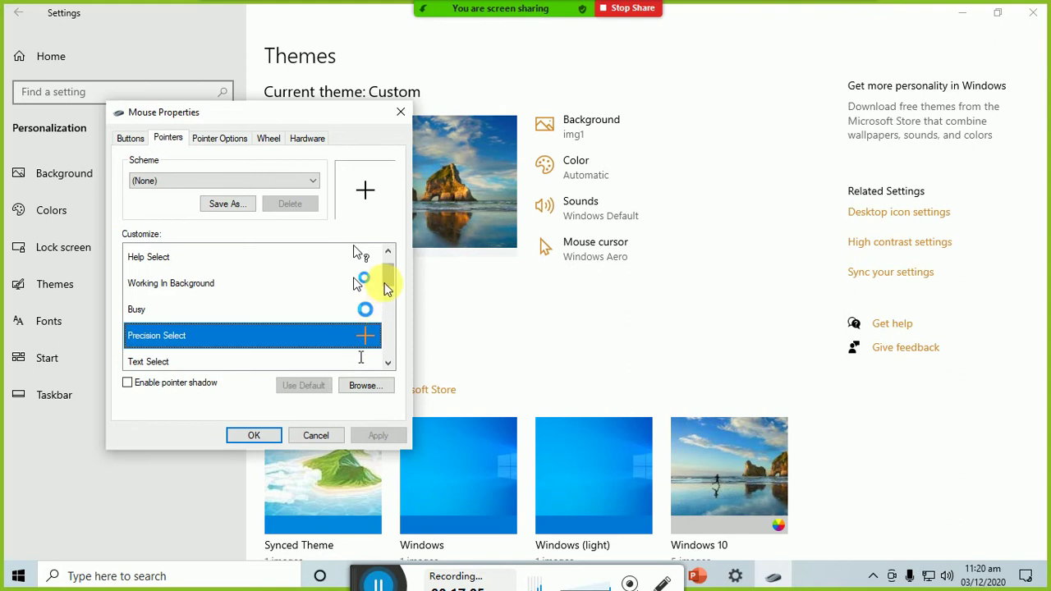
scroll(388, 287, "down", 1)
left_click(363, 335)
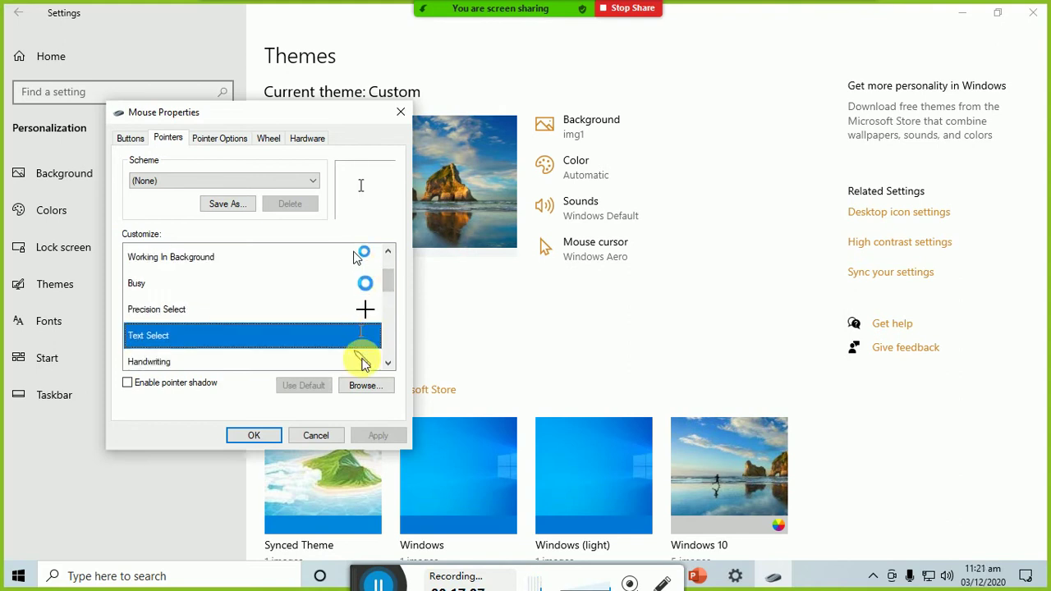
left_click(364, 364)
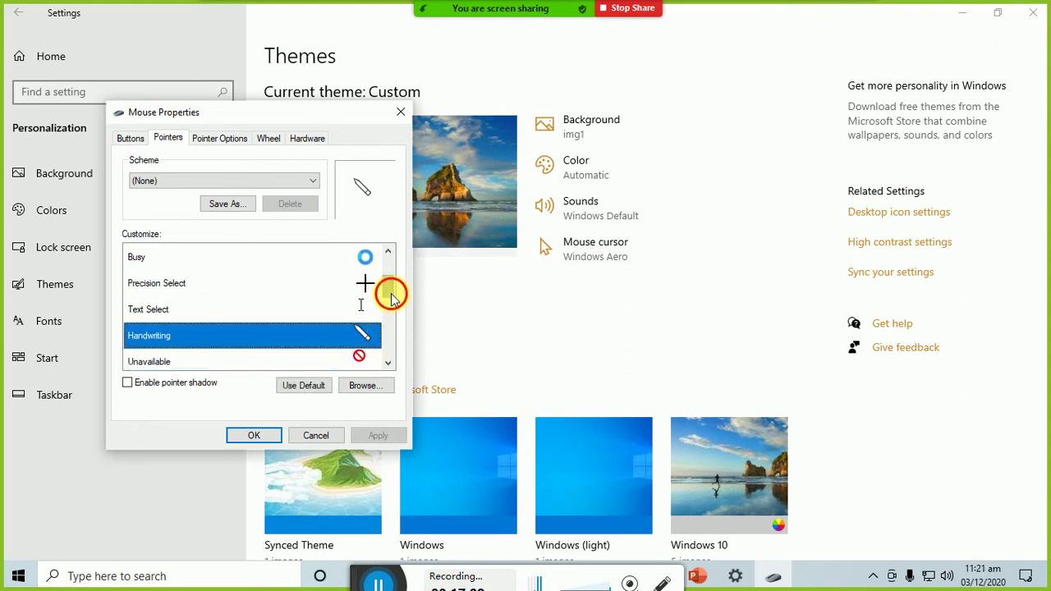
scroll(388, 296, "down", 1)
left_click(365, 332)
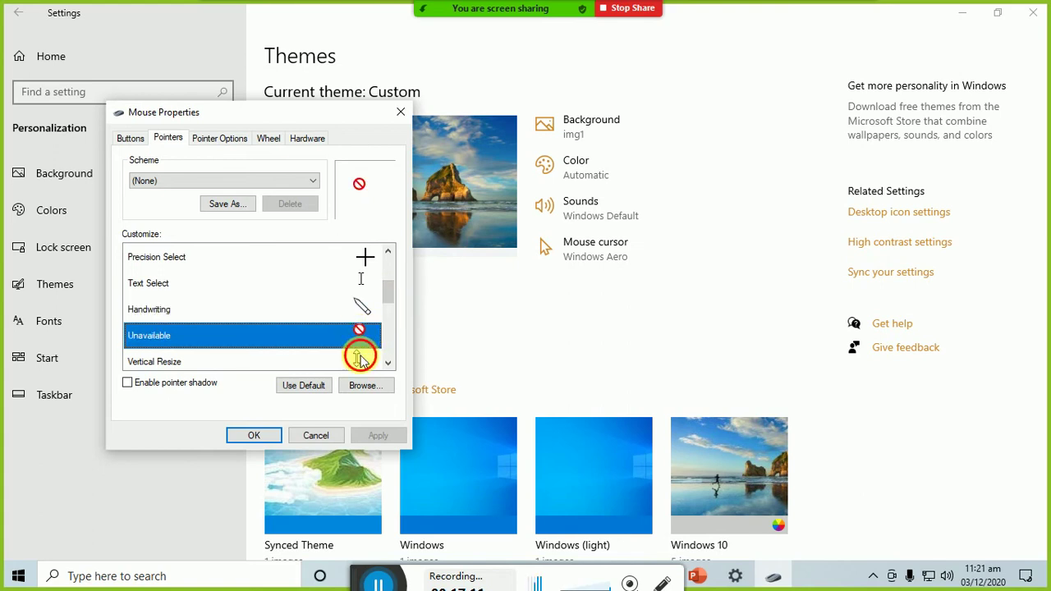
left_click(358, 360)
scroll(393, 304, "down", 1)
- Assign aero_link_xl.cur from the Windows Cursors folder to the Normal Select pointer and apply the change
left_click_drag(391, 316, 358, 257)
left_click(357, 257)
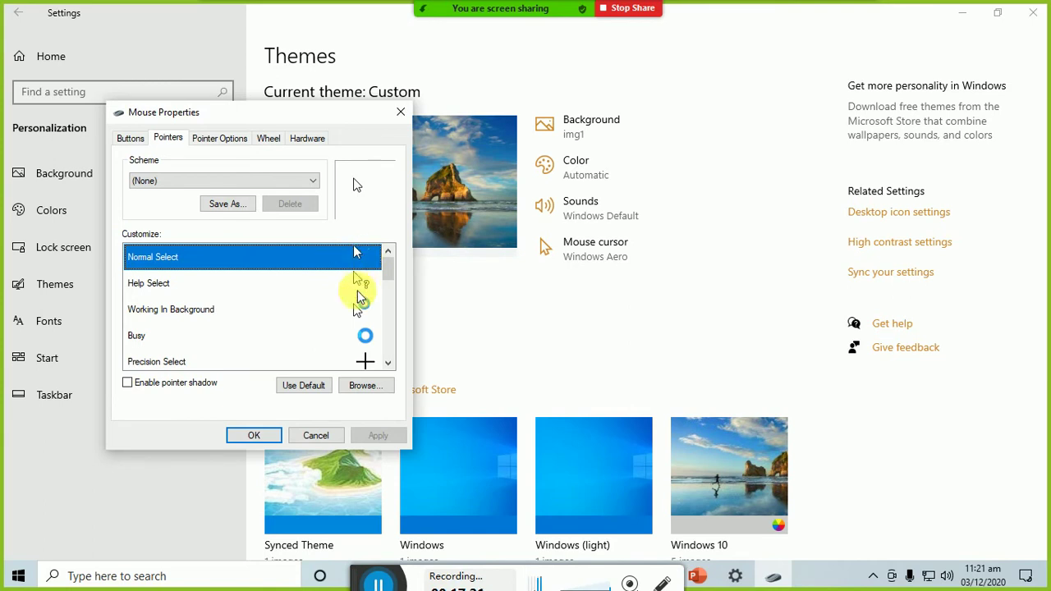
left_click(359, 388)
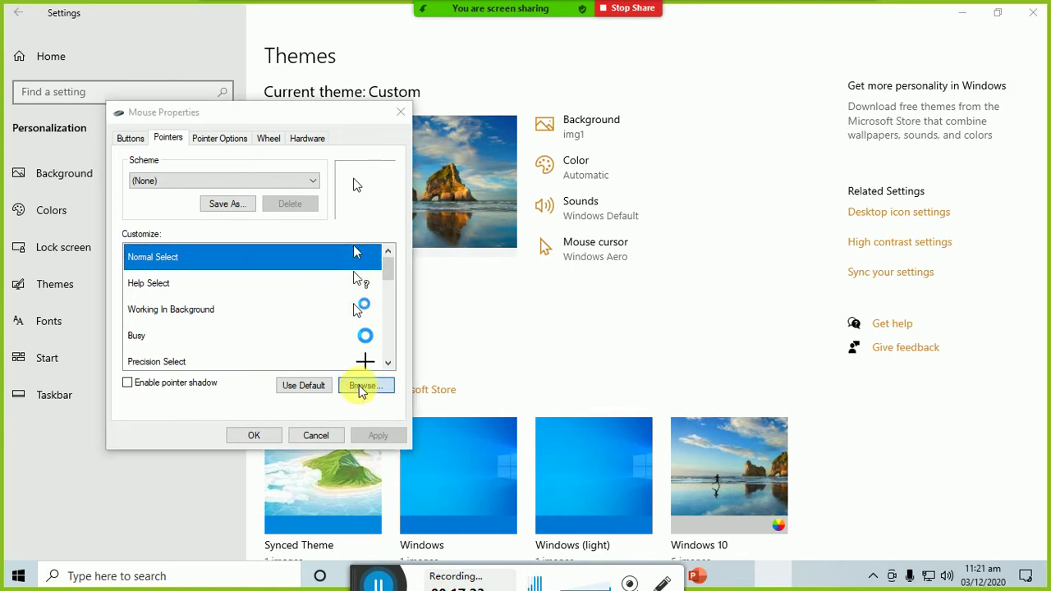
left_click(249, 163)
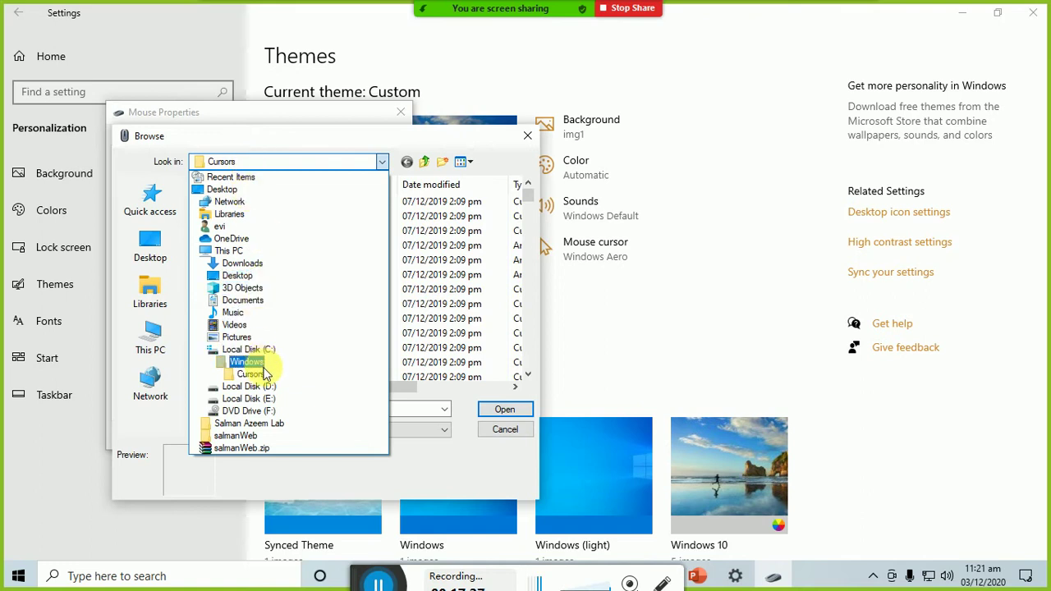
left_click(265, 377)
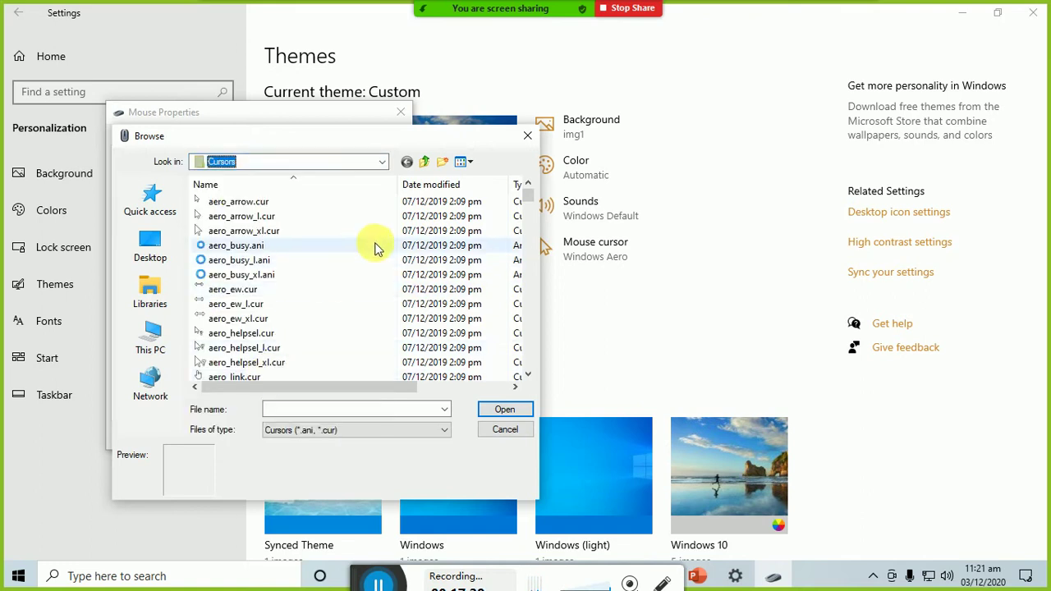
mouse_move(525, 205)
left_mouse_down()
mouse_move(527, 232)
mouse_move(527, 212)
left_mouse_up()
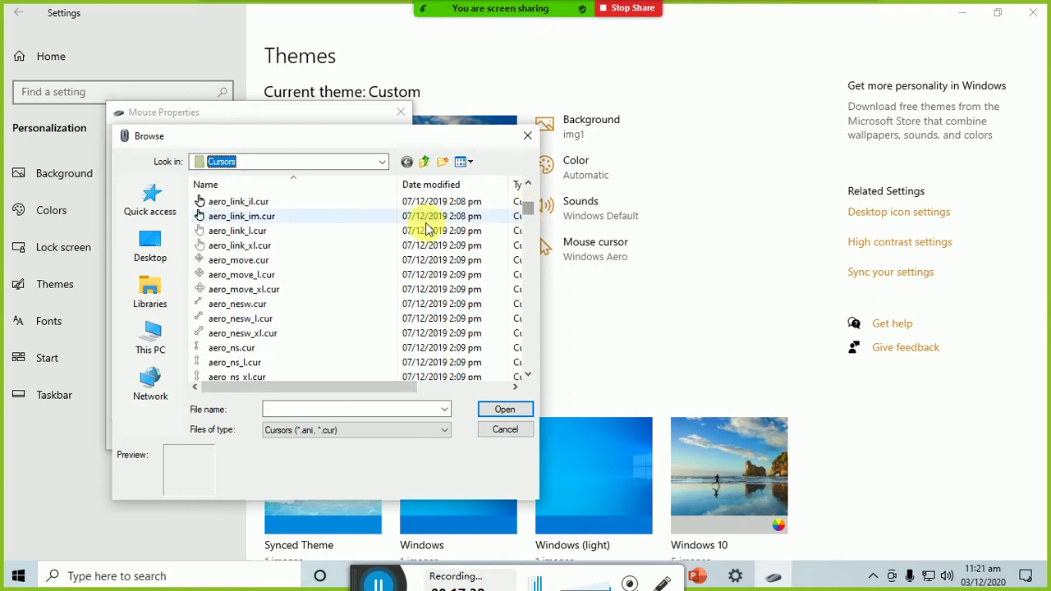
left_click(292, 246)
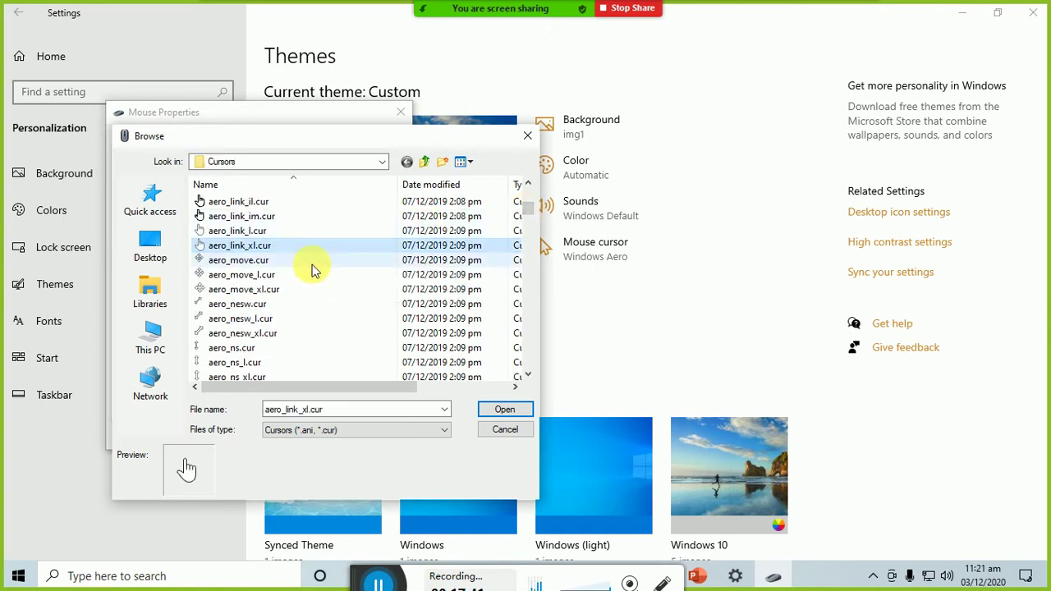
left_click(500, 408)
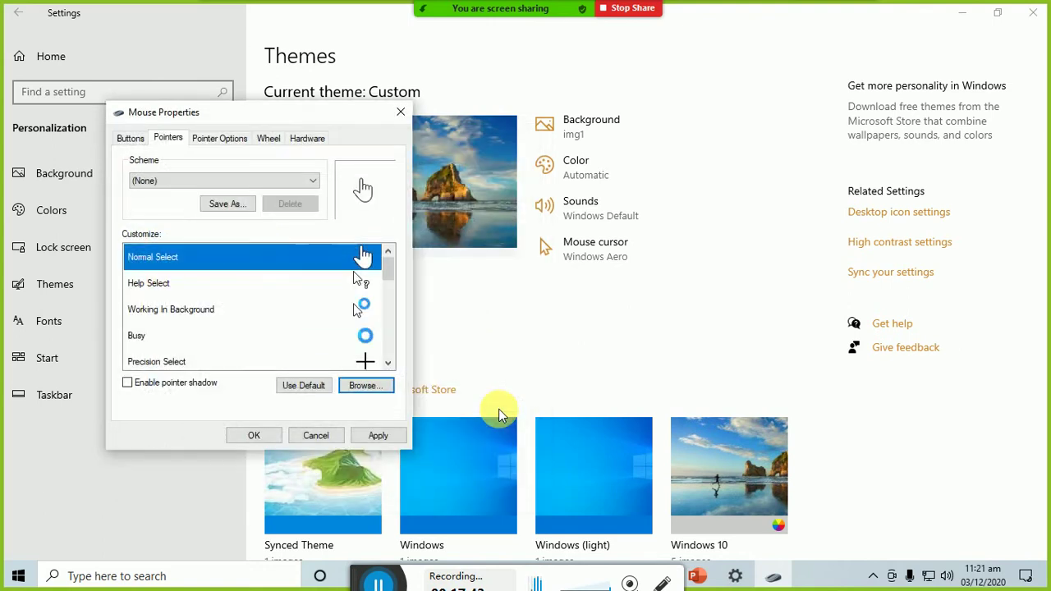
left_click(398, 436)
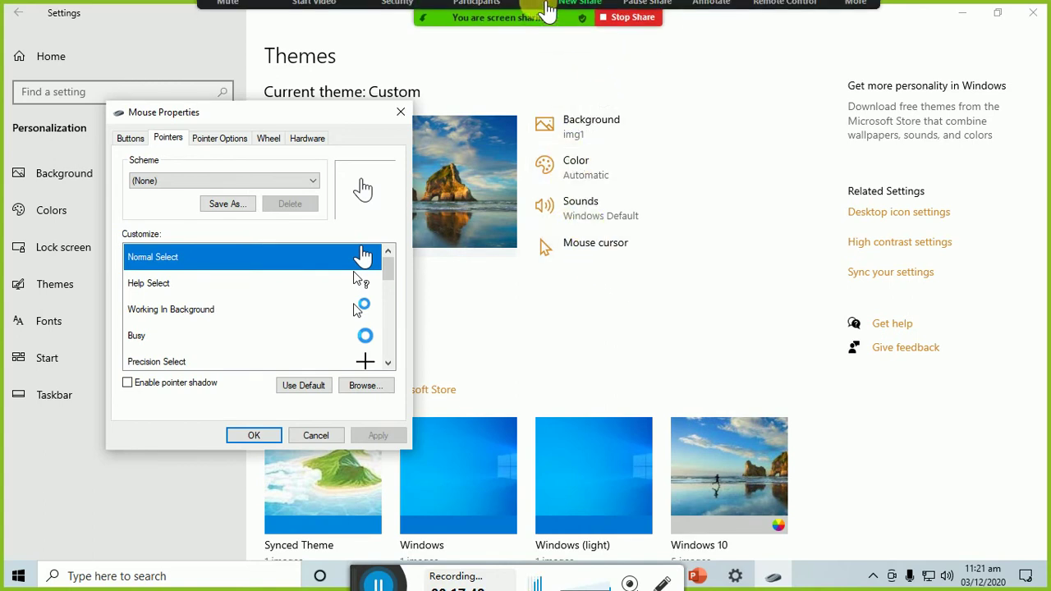
- Restore the default cursor for the Normal Select pointer and apply the change
mouse_move(492, 6)
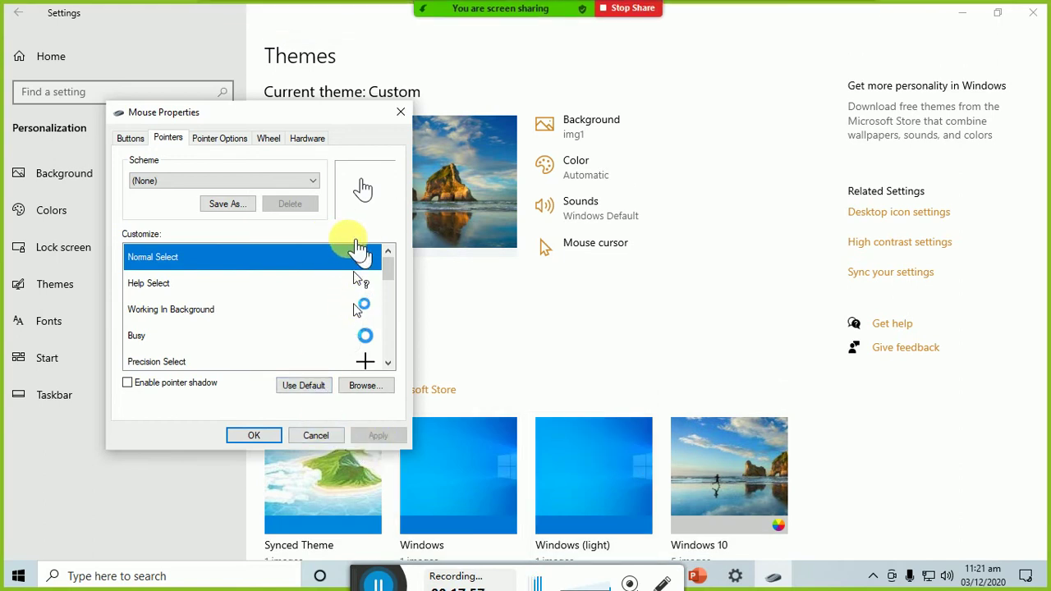
left_click(303, 385)
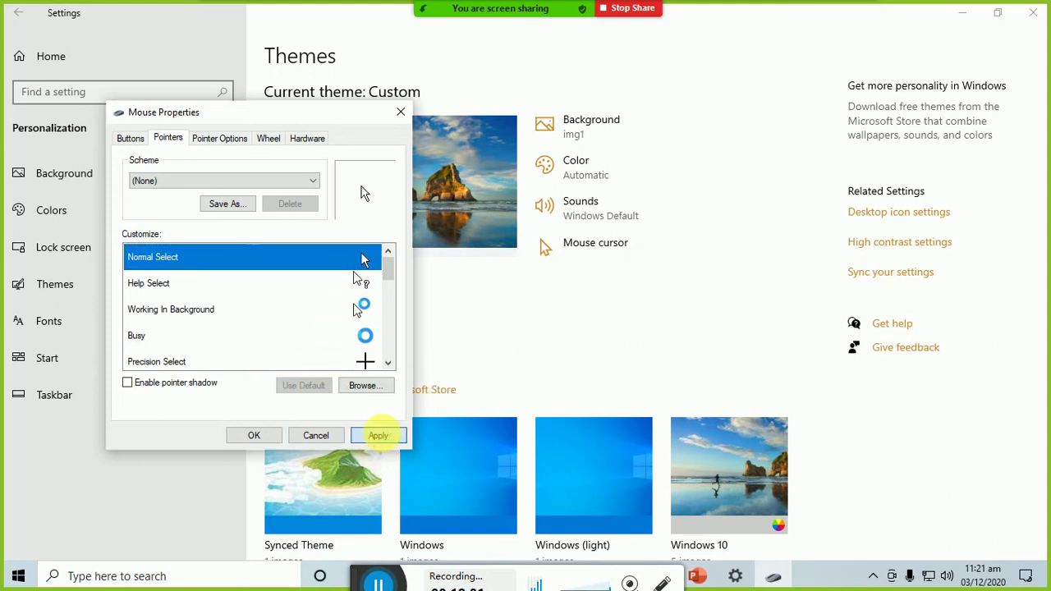
left_click(378, 435)
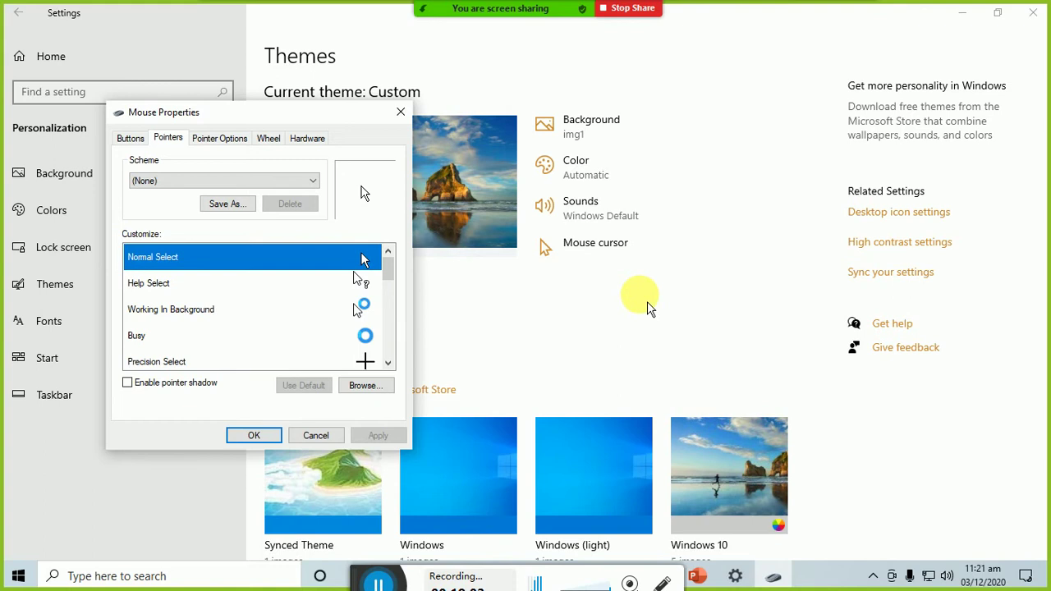
- Try the option that switches the primary and secondary mouse buttons, and clear it again
left_click(146, 144)
left_click(162, 177)
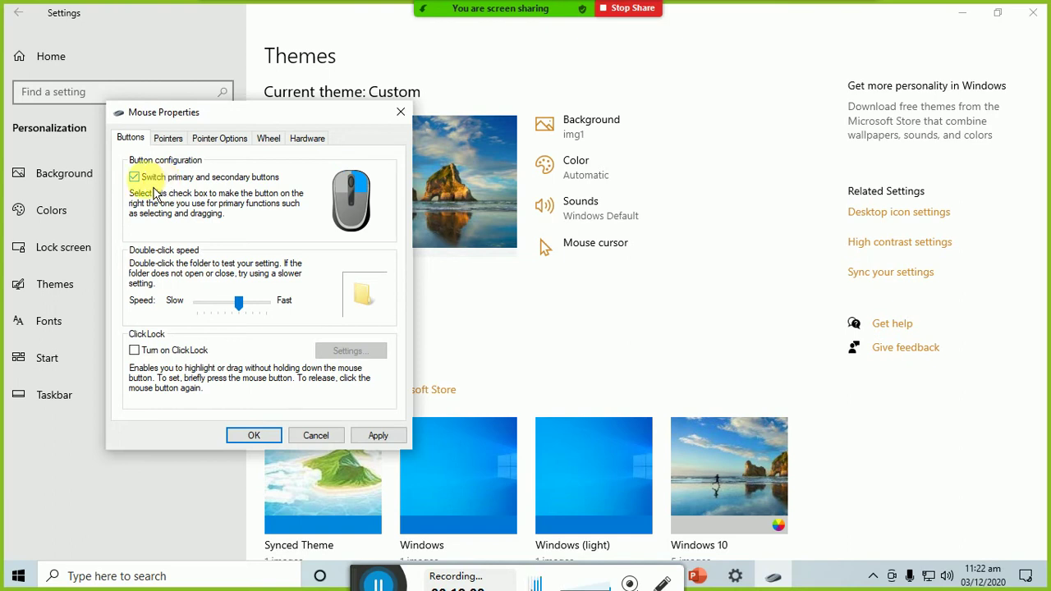
left_click(136, 179)
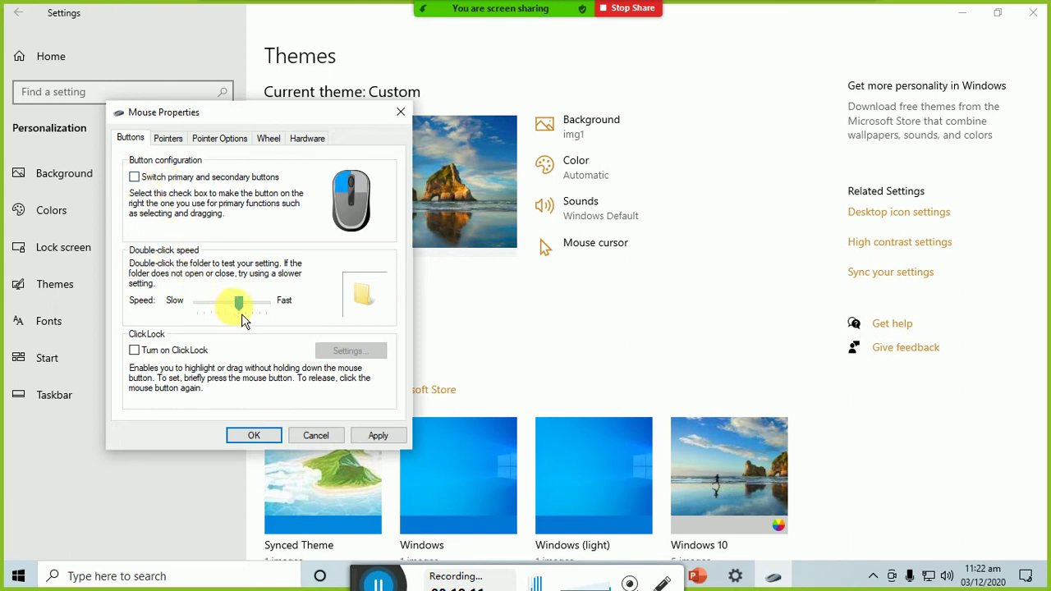
- Make the double-click speed slightly faster, and turn on ClickLock, accepting its hold-time setting and applying the mouse properties
left_click_drag(245, 316, 234, 316)
left_click(187, 353)
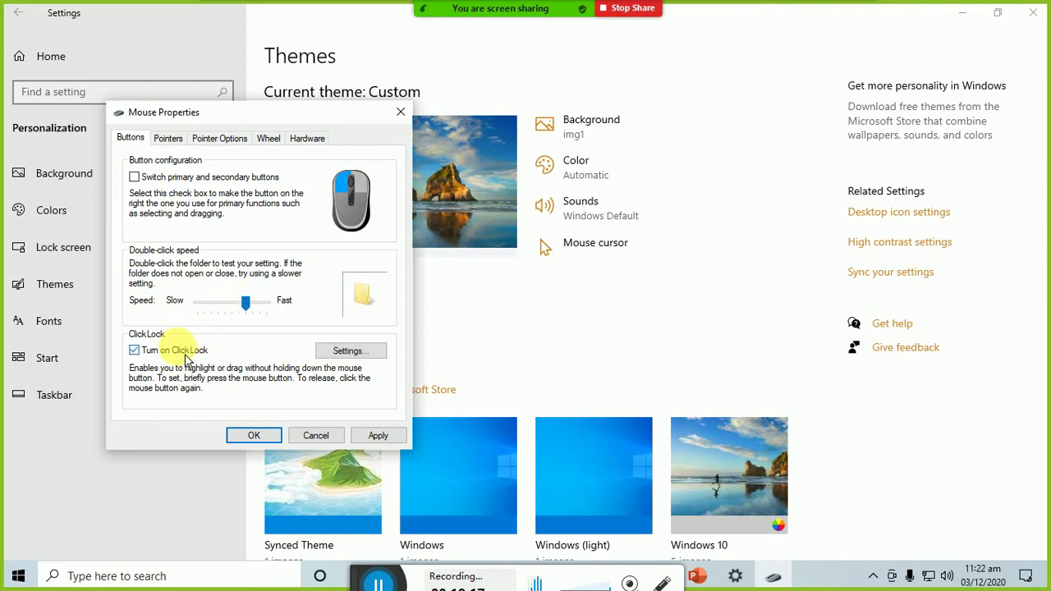
left_click(370, 361)
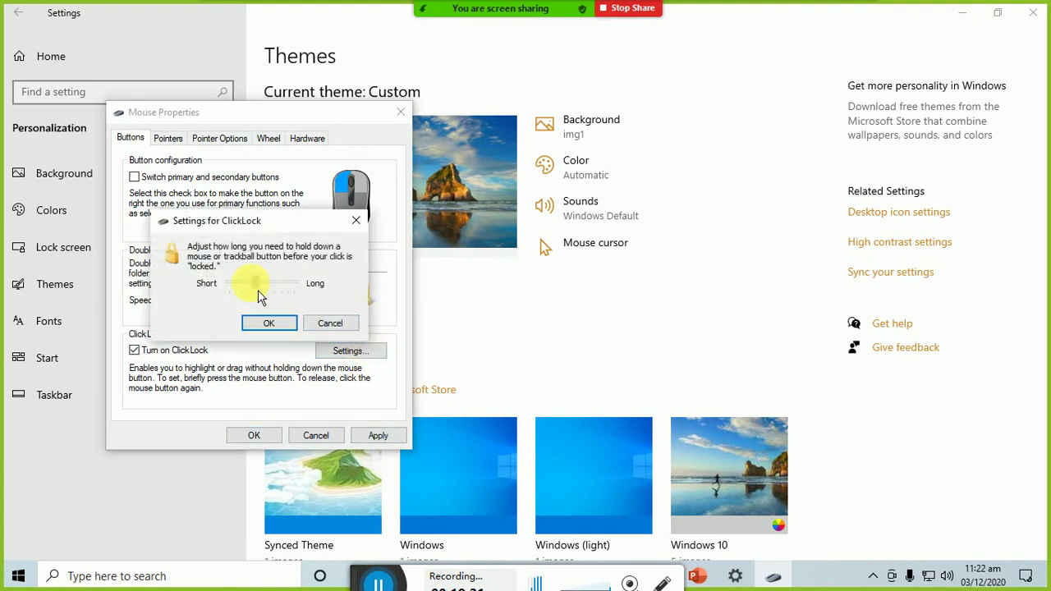
left_click(268, 322)
left_click(378, 435)
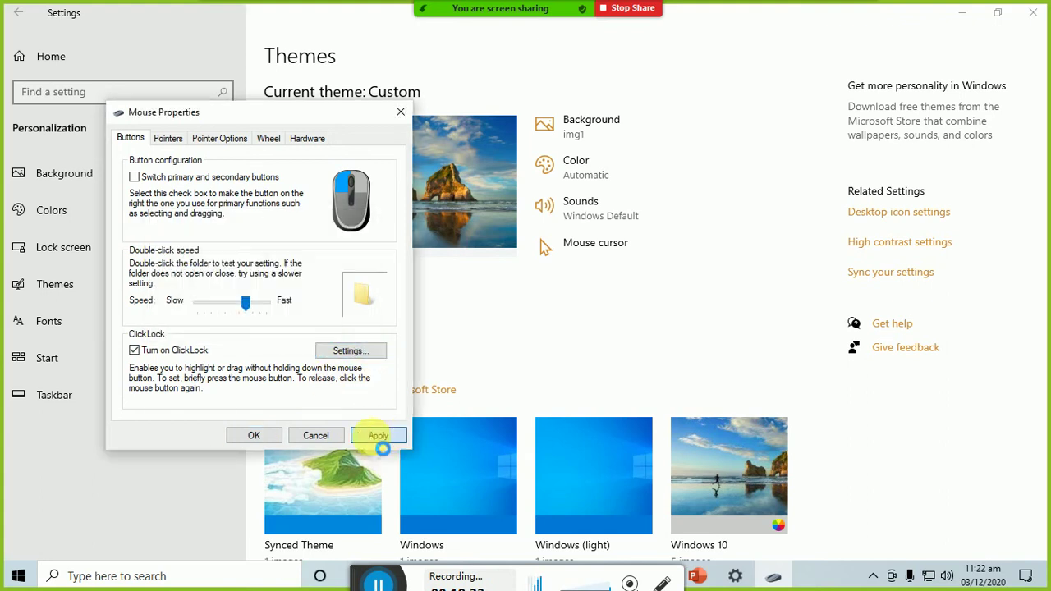
left_click(254, 435)
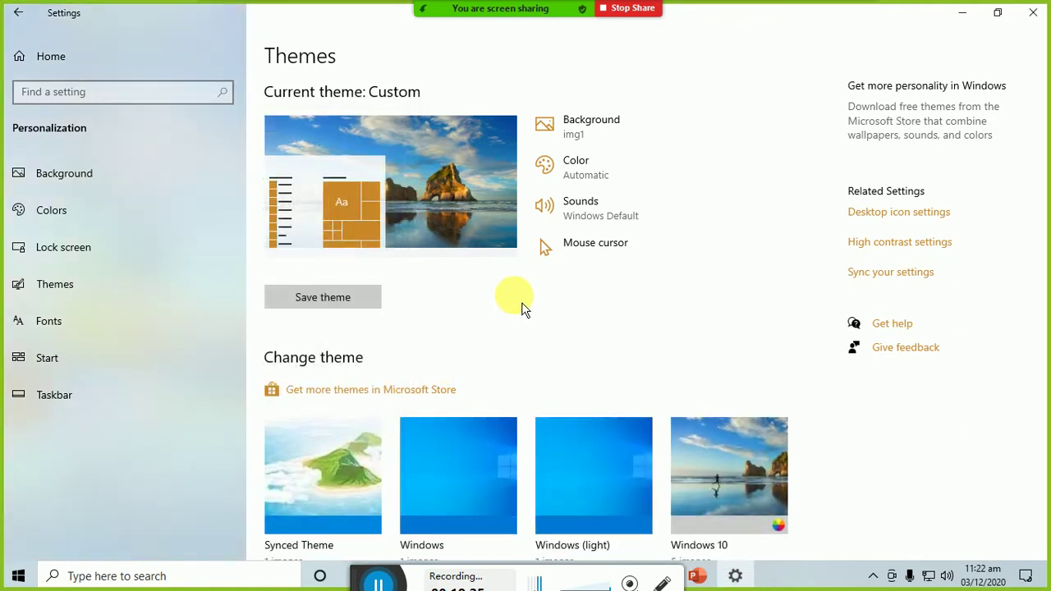
- Show the desktop and test ClickLock by moving the flower.jpg icon across it
key("super+d")
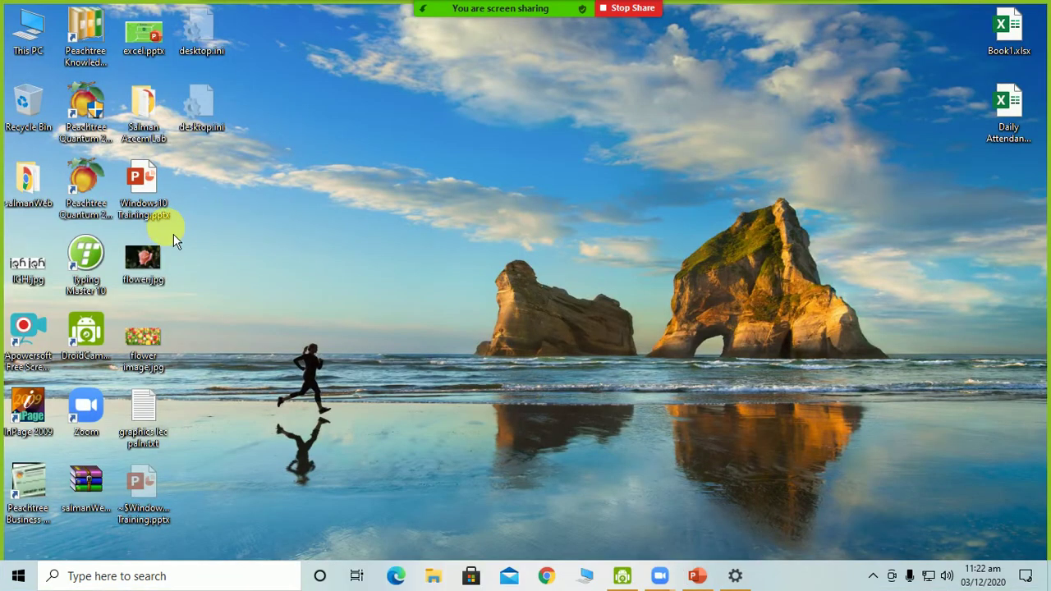
left_click(151, 276)
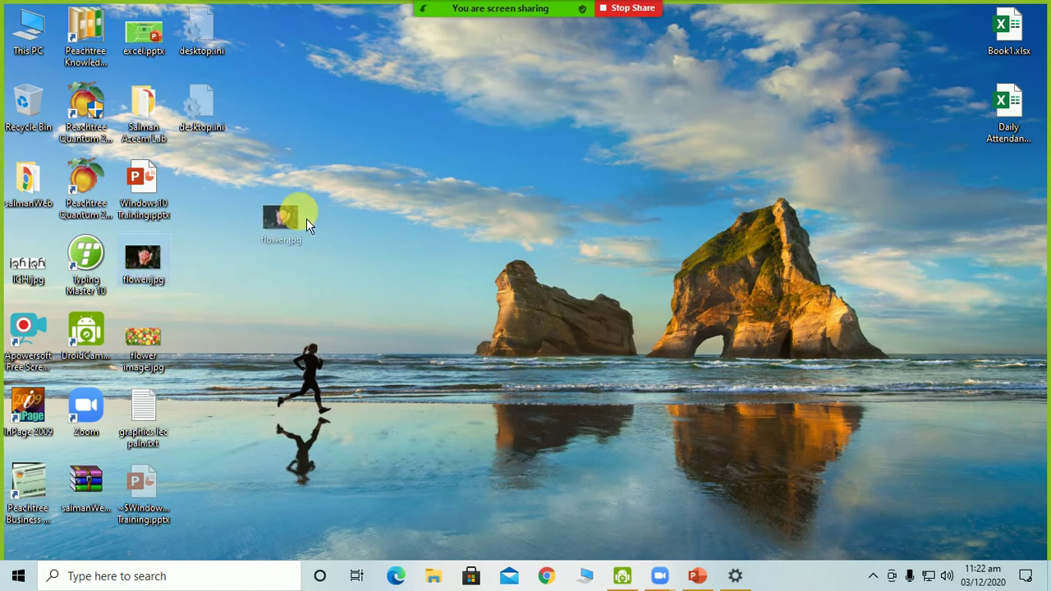
left_click_drag(306, 219, 422, 181)
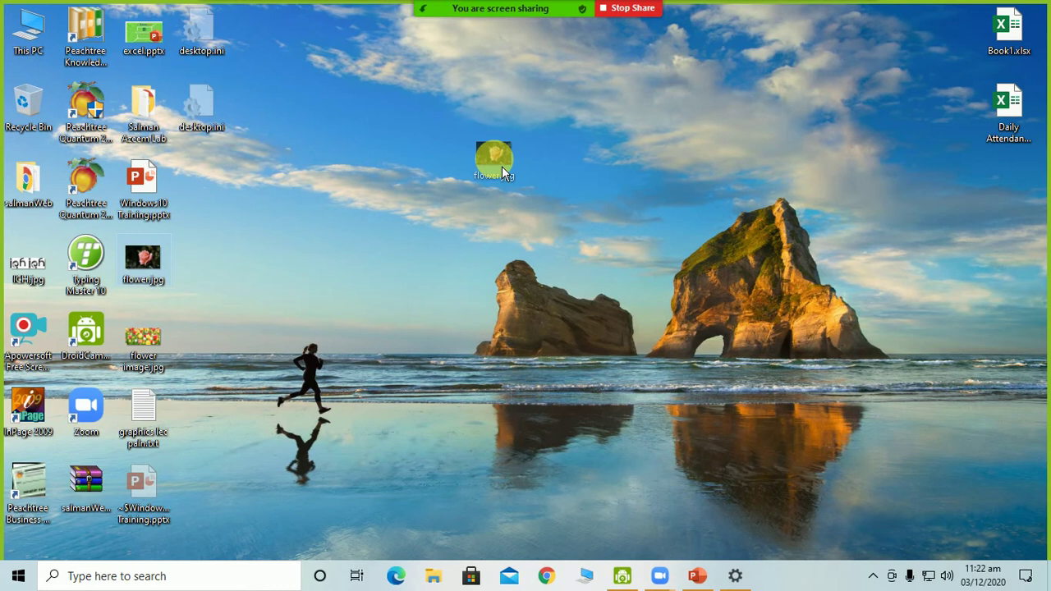
left_click_drag(502, 166, 630, 276)
left_click_drag(535, 172, 475, 156)
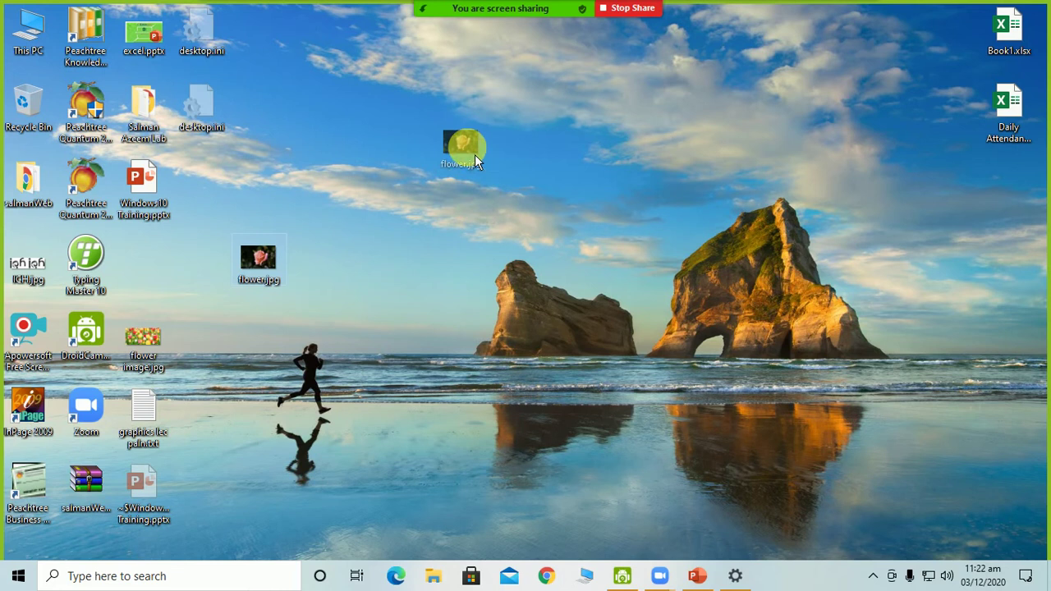
- Move flower.jpg to a new spot on the desktop and open the mouse cursor settings from the Themes page
left_click_drag(475, 161, 469, 146)
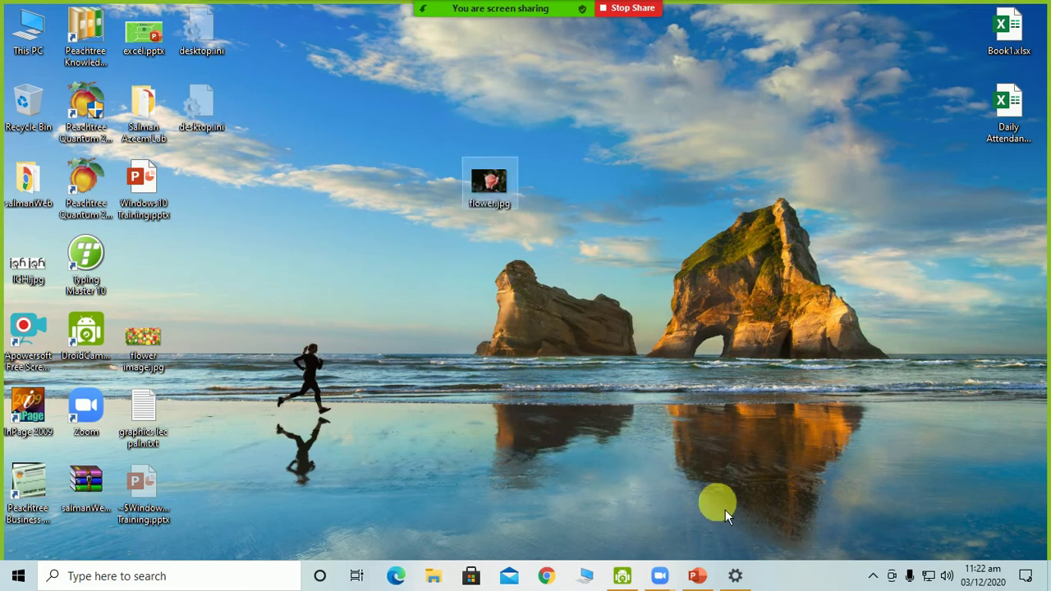
left_click(738, 579)
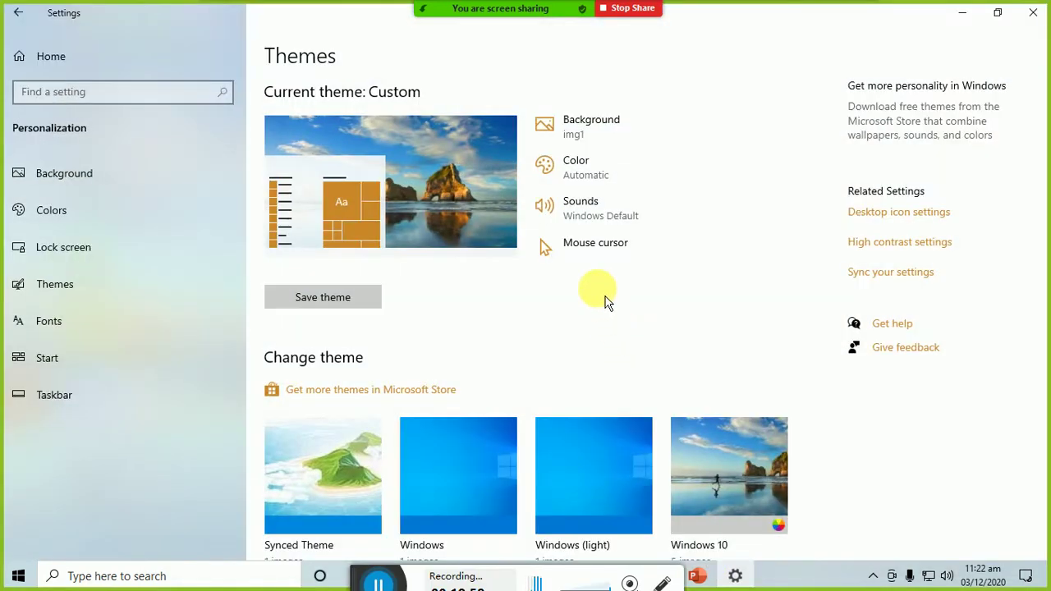
left_click(595, 255)
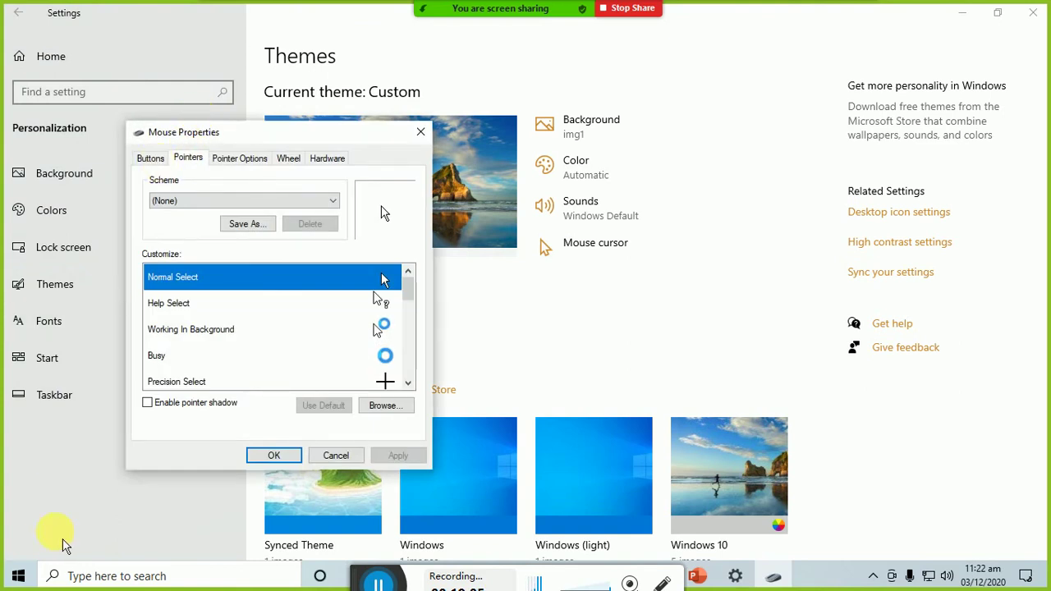
- Search Windows for "control" and open Control Panel
left_click(145, 575)
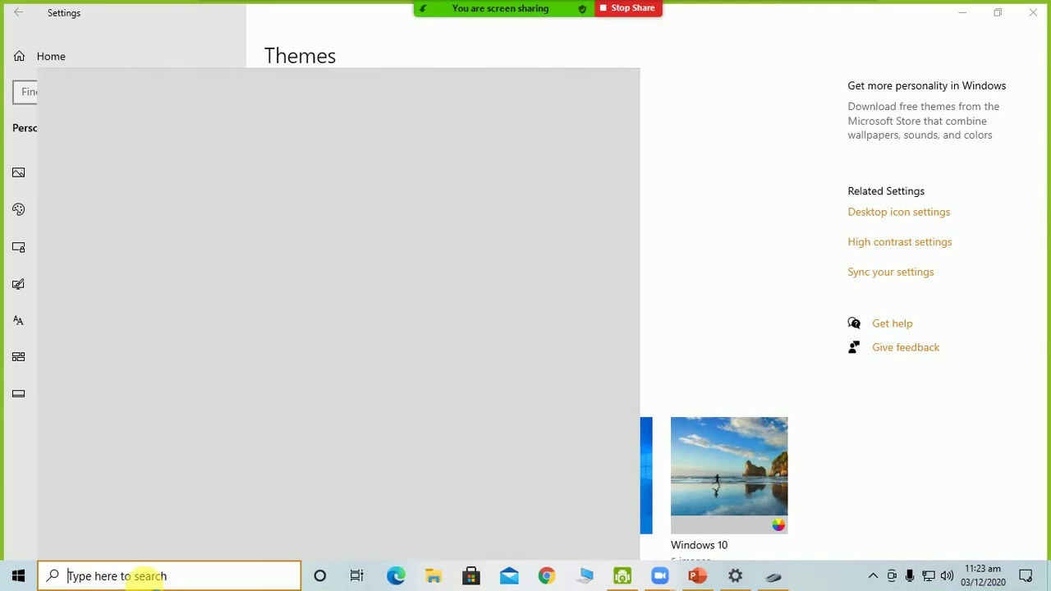
type("control")
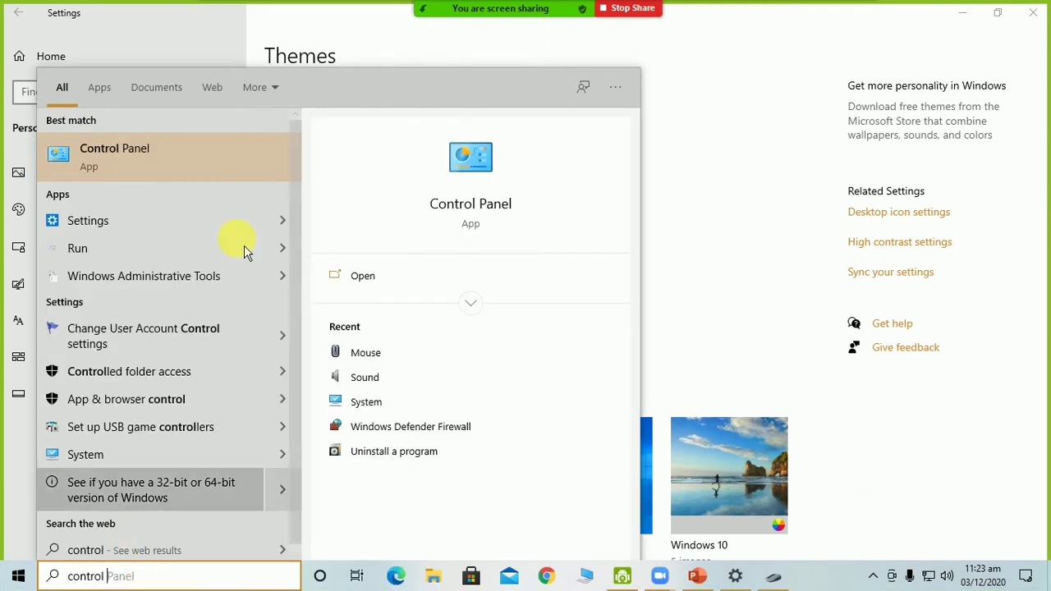
left_click(239, 160)
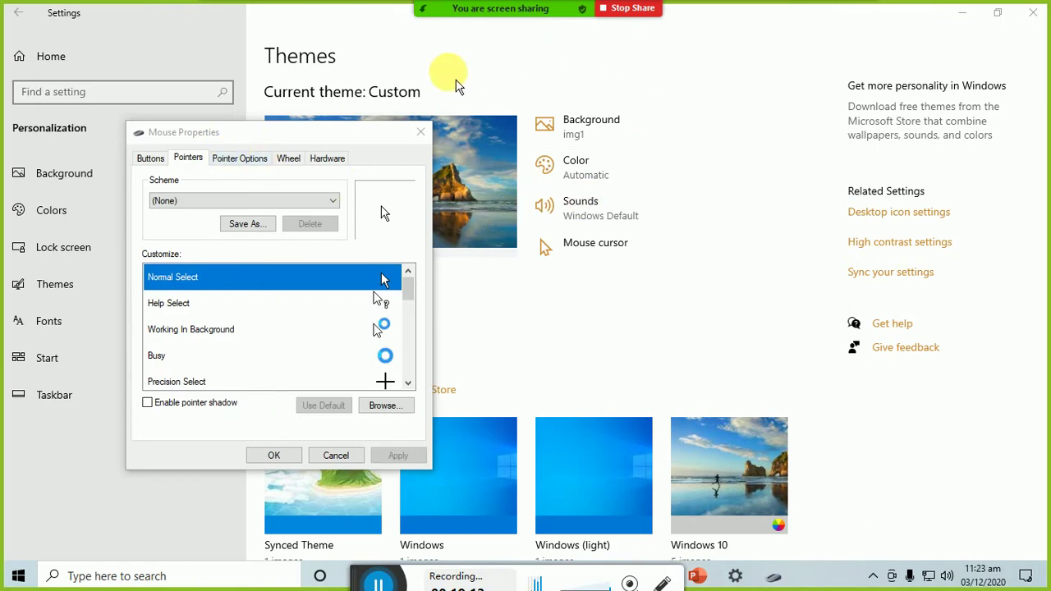
left_click(911, 69)
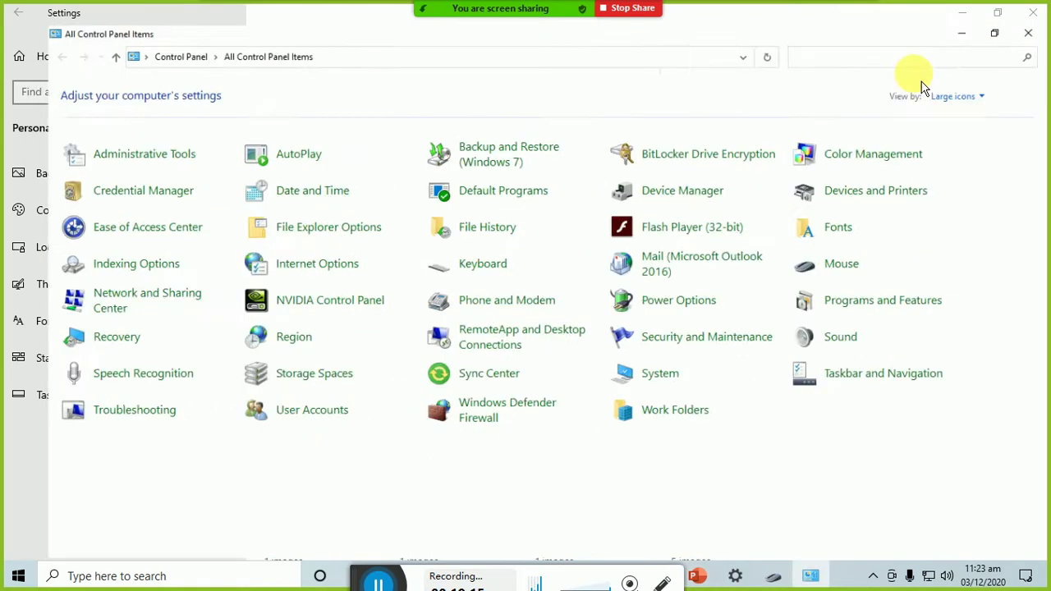
- Switch the Control Panel view to Category and back to Large icons
left_click(978, 74)
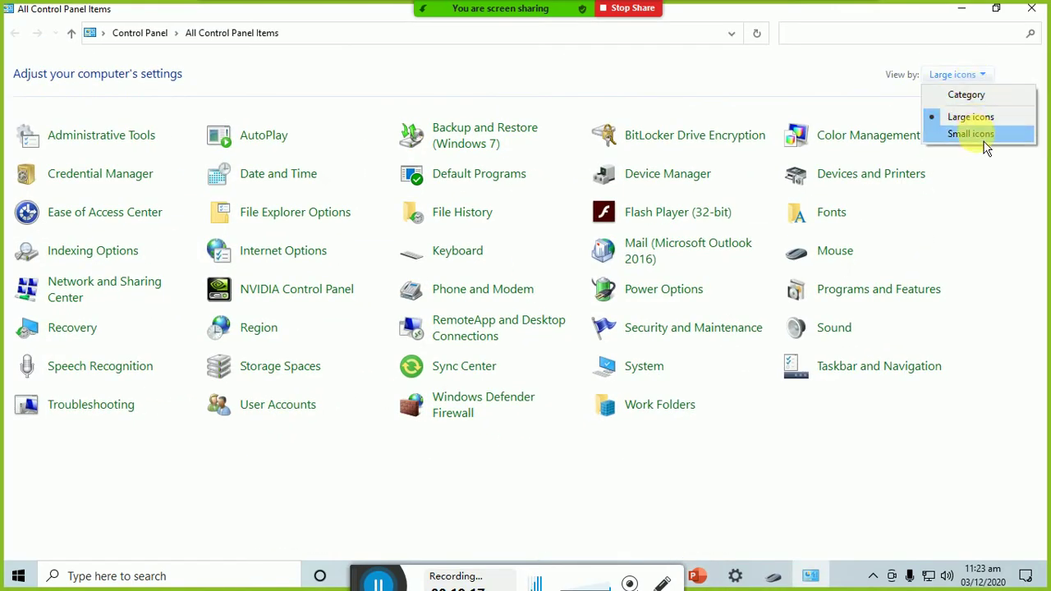
left_click(977, 97)
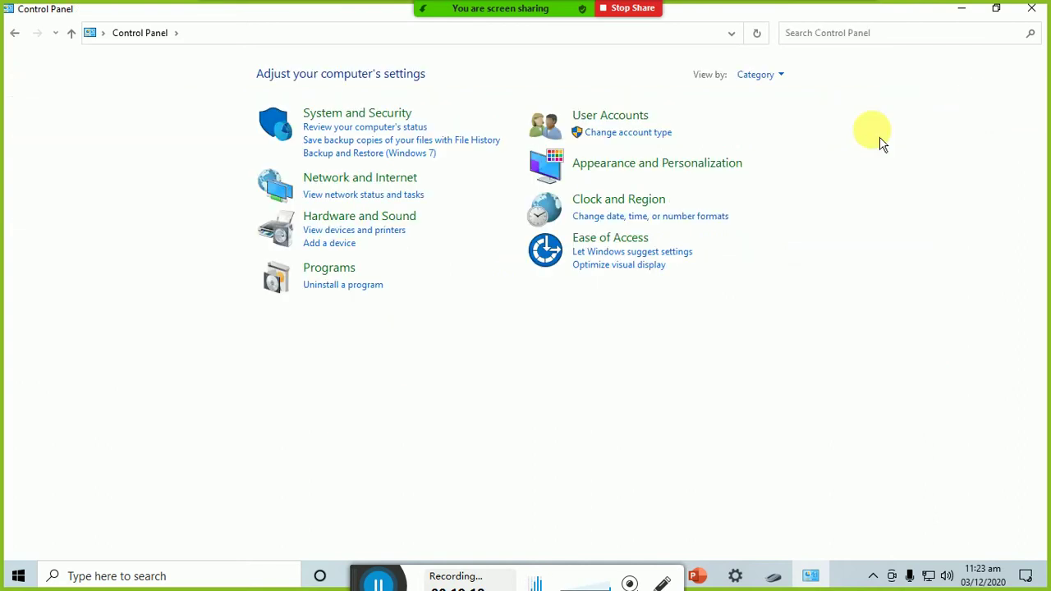
left_click(759, 76)
left_click(779, 118)
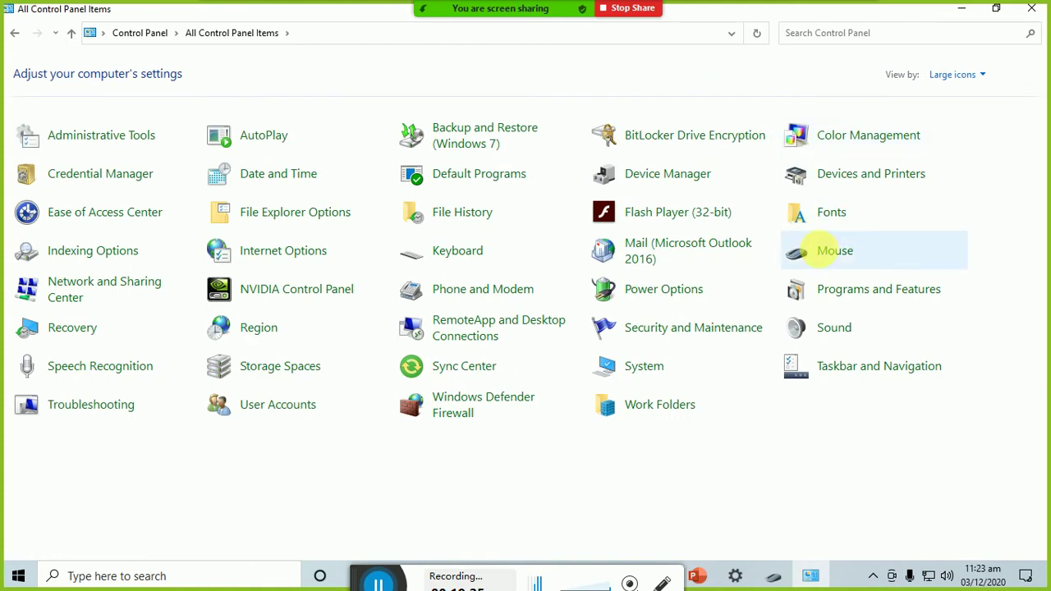
- Open the Mouse properties' pointer options and set the pointer speed to the fastest setting
left_click(827, 257)
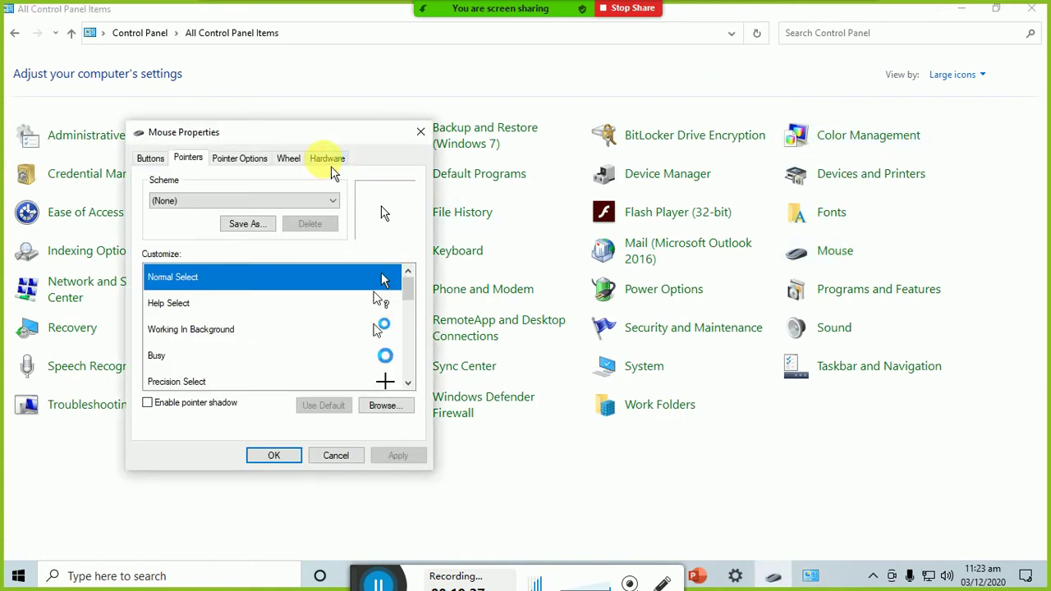
left_click_drag(336, 149, 472, 113)
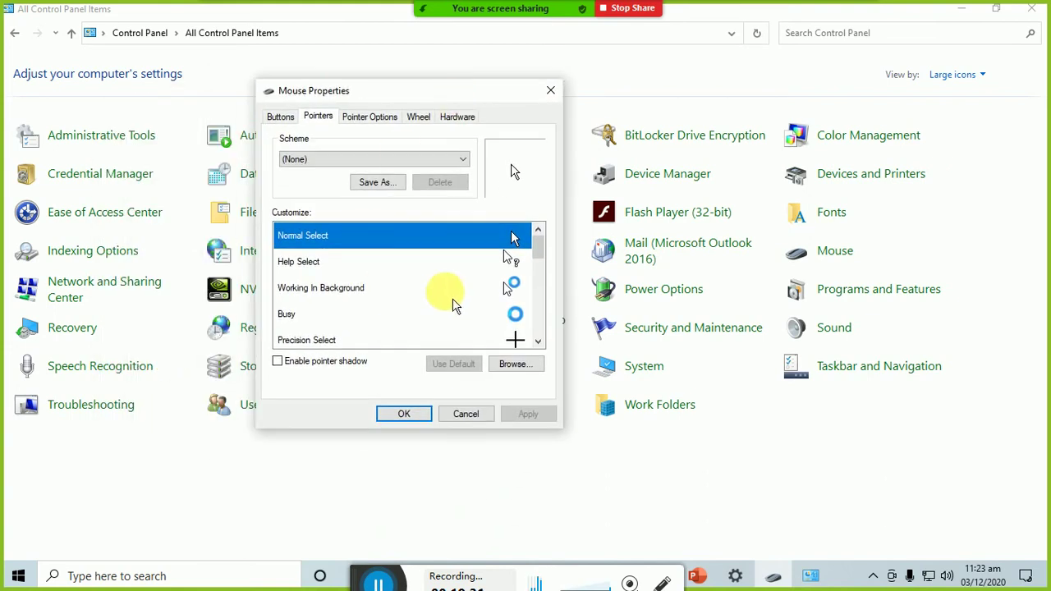
left_click(382, 119)
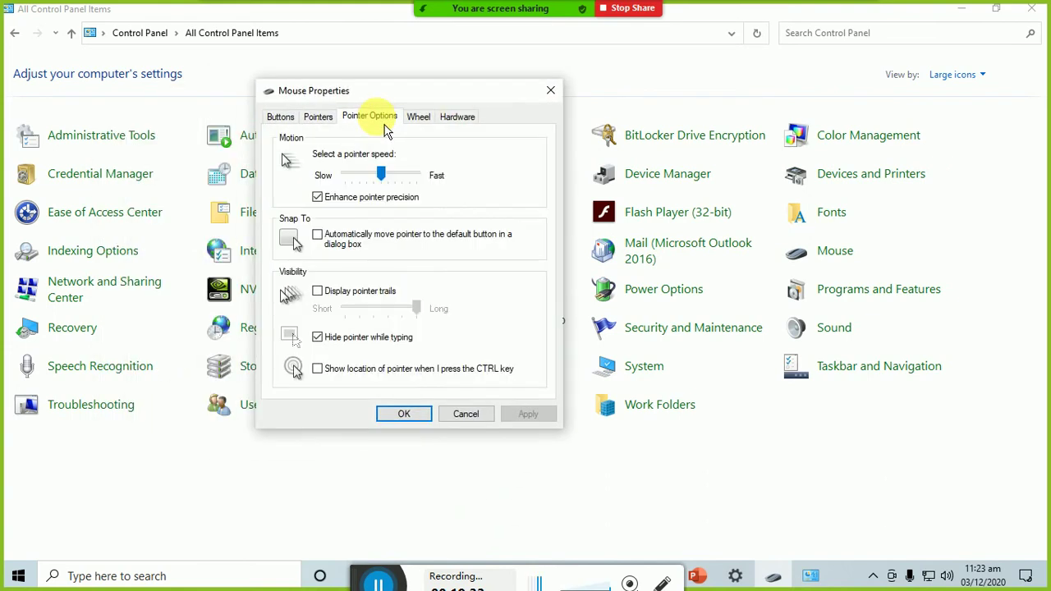
left_click_drag(378, 173, 445, 182)
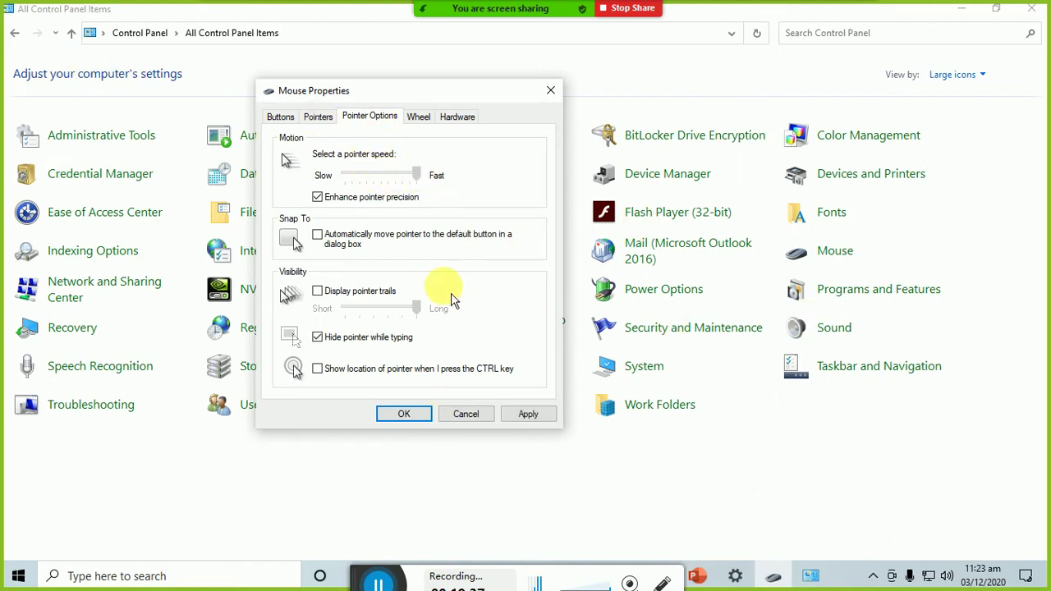
left_click_drag(416, 175, 1044, 361)
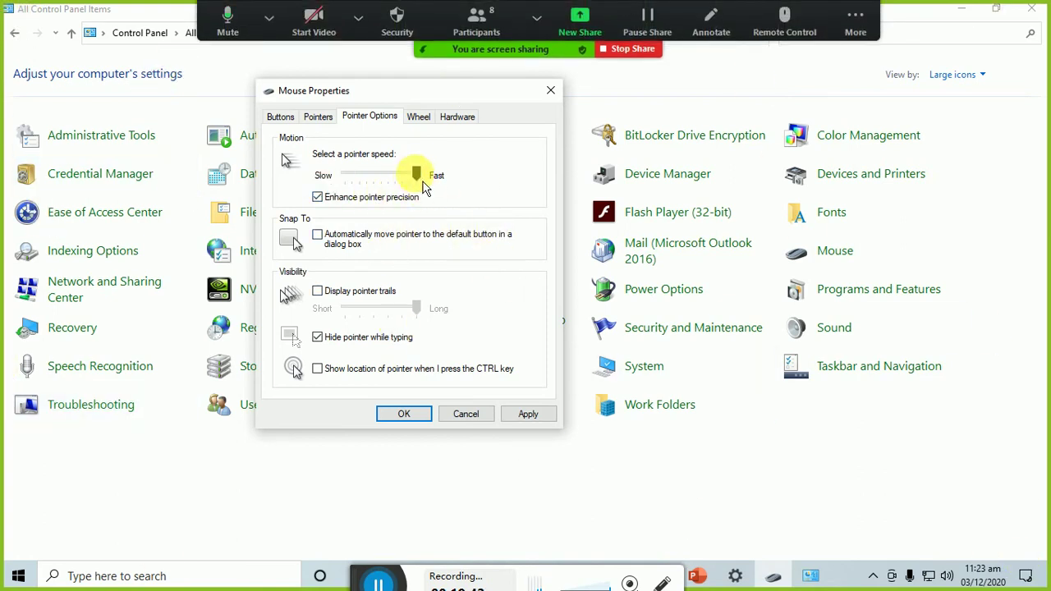
- Set the pointer speed two notches above the middle, turn on automatic pointer movement to the default button, and confirm the mouse settings
left_click_drag(423, 186, 375, 188)
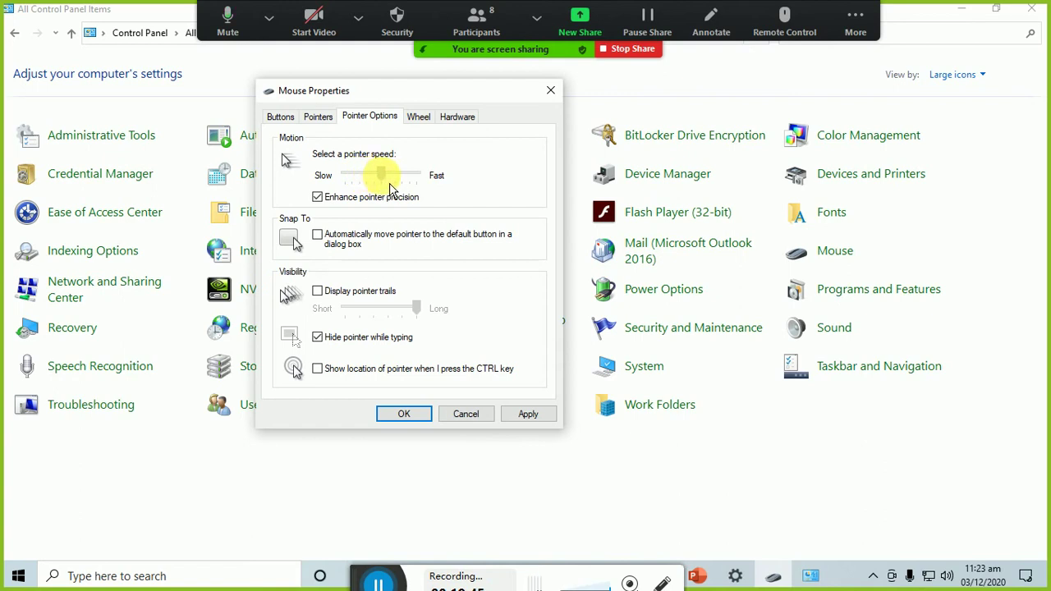
key("Right")
key("Right")
key("Right")
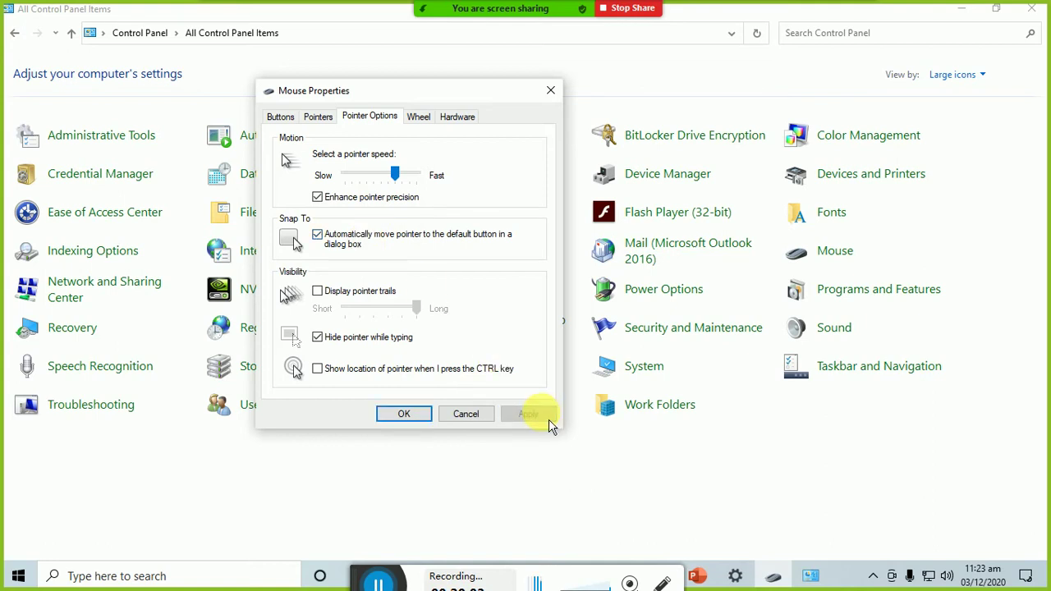
left_click(402, 415)
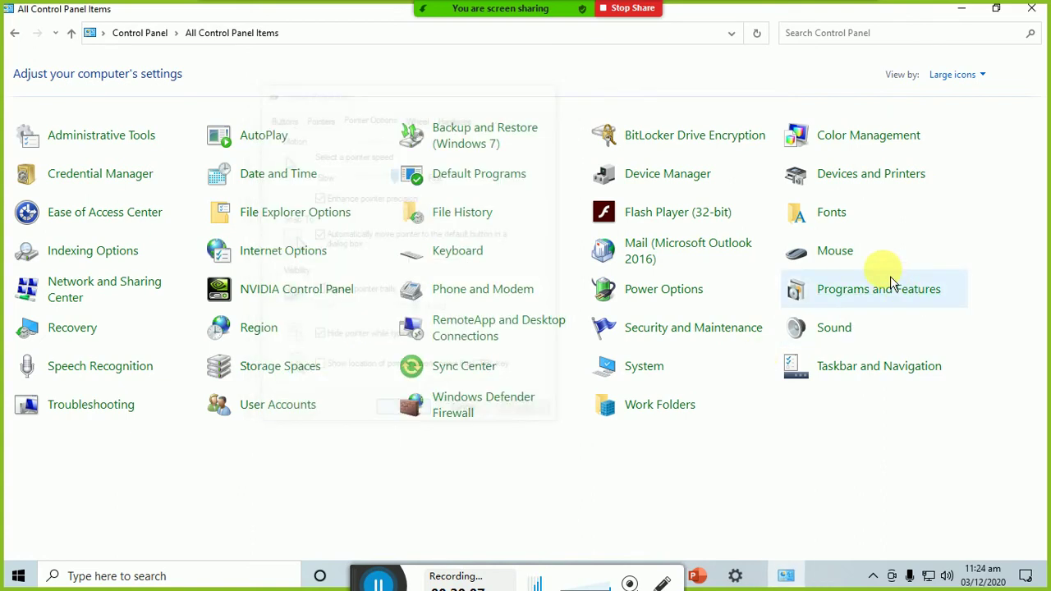
- Reopen and confirm the Mouse properties to test the default-button snapping, and bring the pointer options up again
left_click(838, 257)
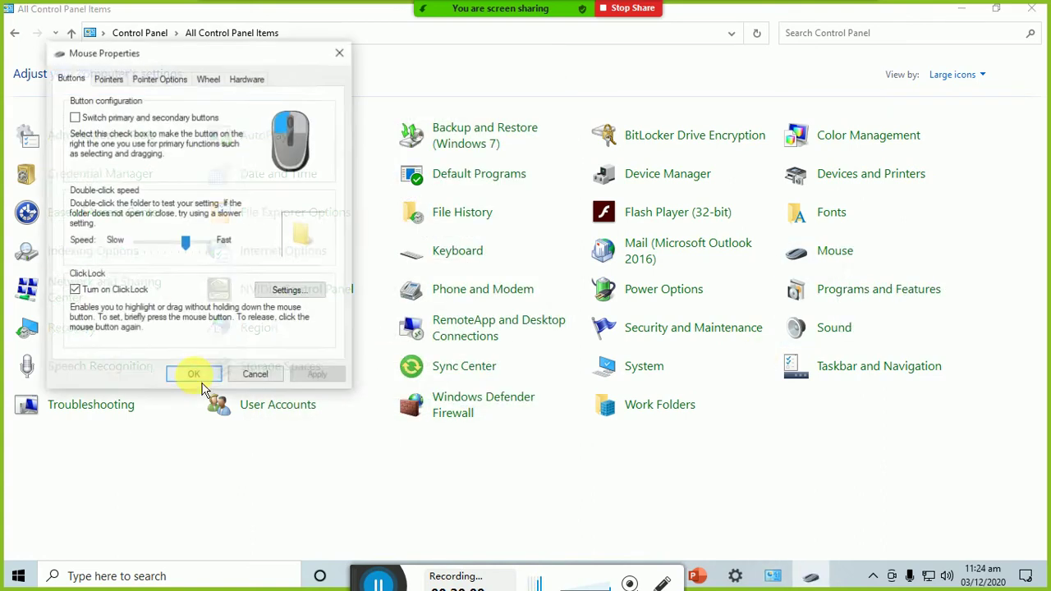
left_click(202, 383)
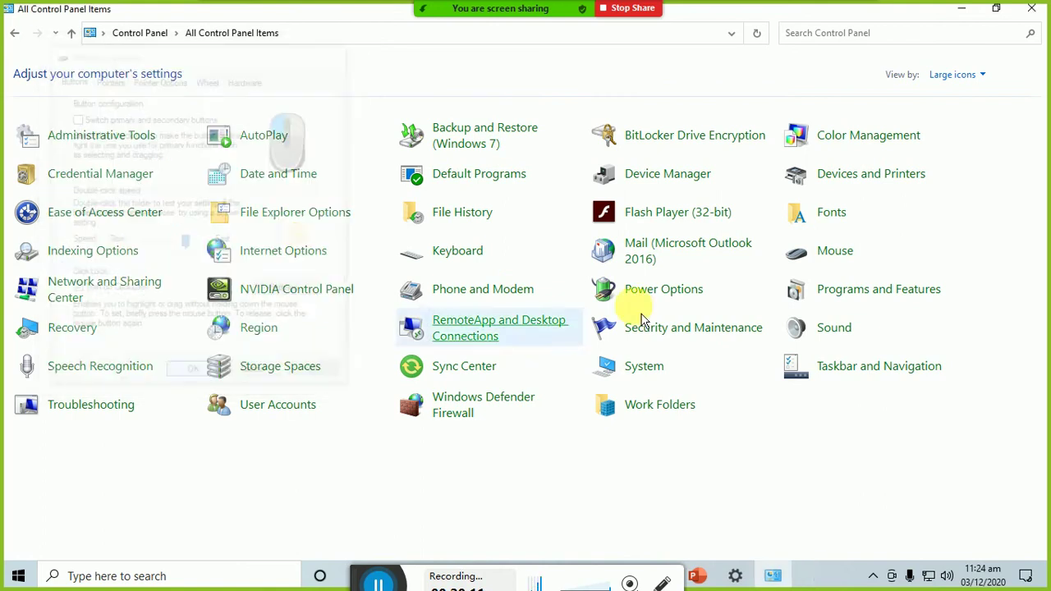
left_click(850, 257)
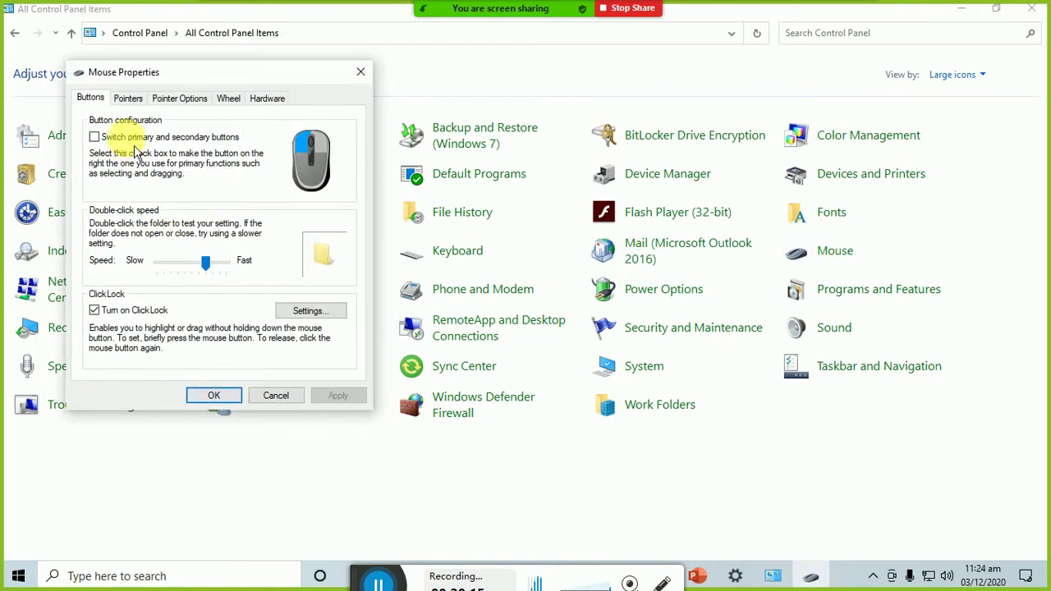
left_click(182, 97)
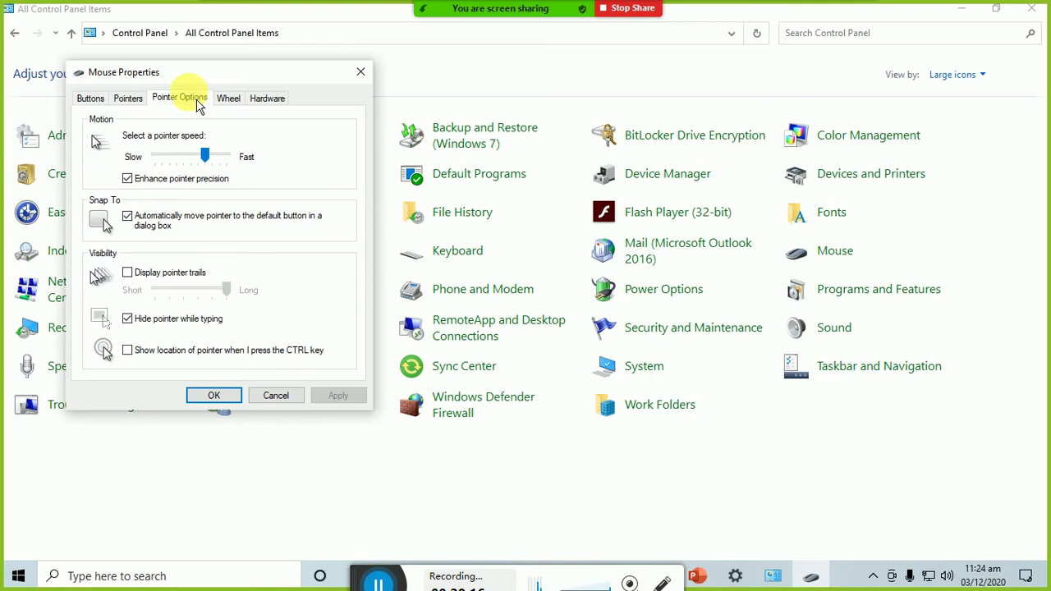
- Turn on pointer trails, set the pointer speed to the fastest setting, and apply
left_click(127, 272)
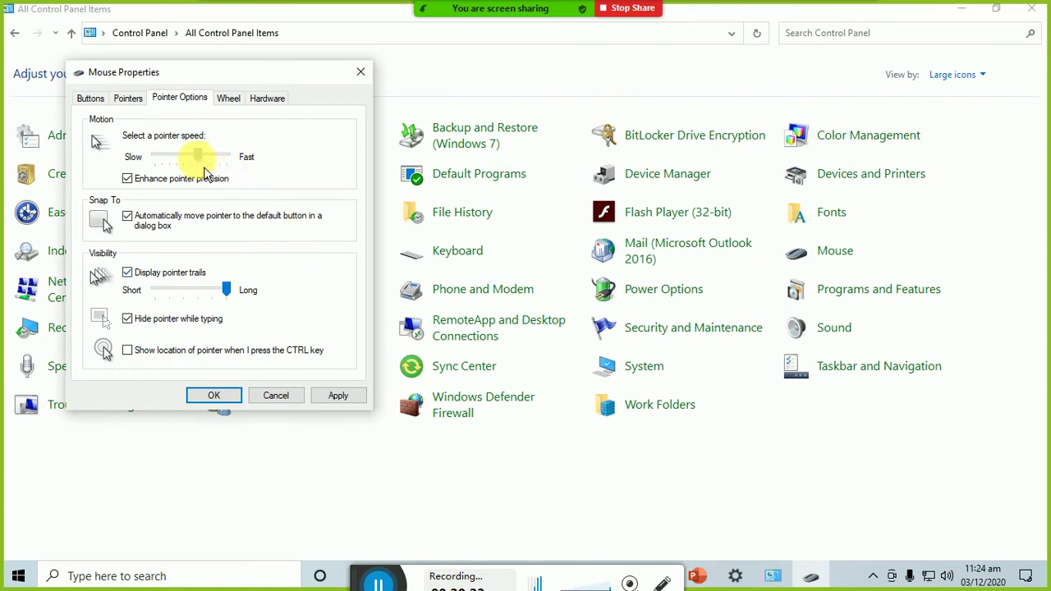
left_click_drag(205, 174, 222, 164)
left_click(340, 397)
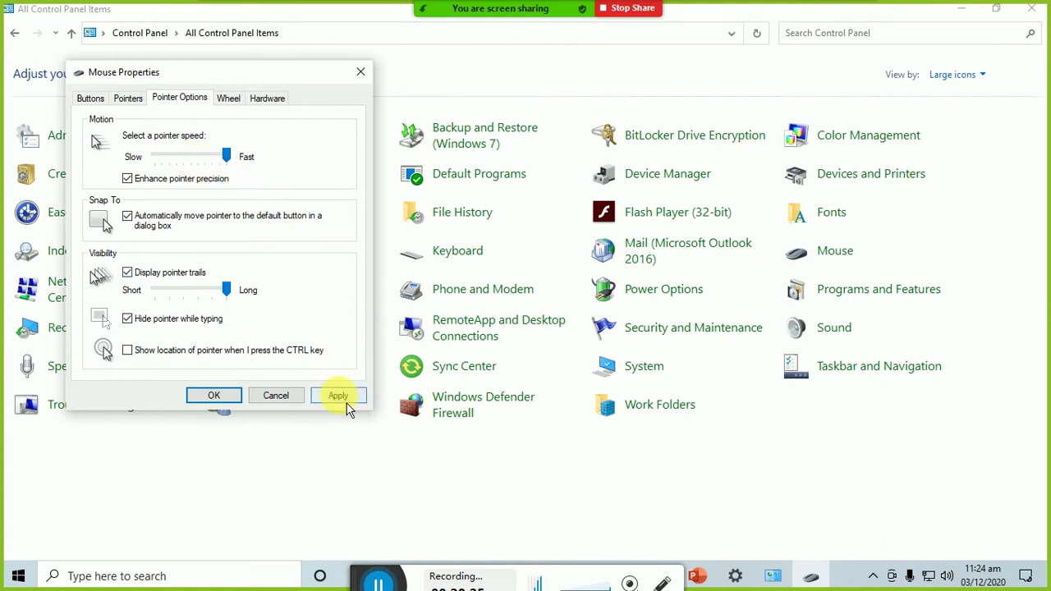
- Set the pointer speed to the middle, turn off automatic pointer movement to the default button, and apply
left_click(198, 156)
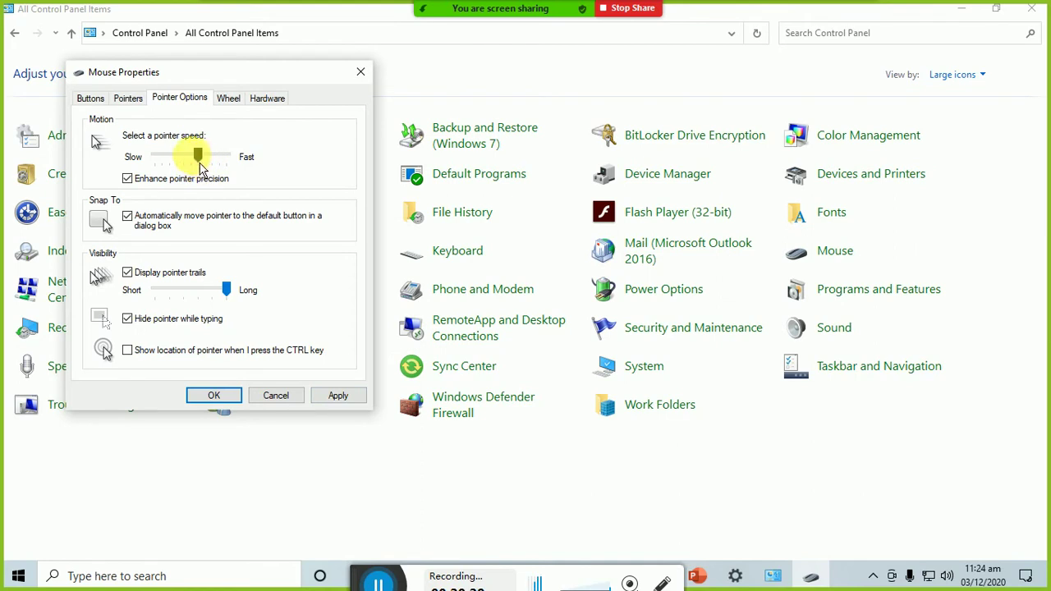
left_click(195, 227)
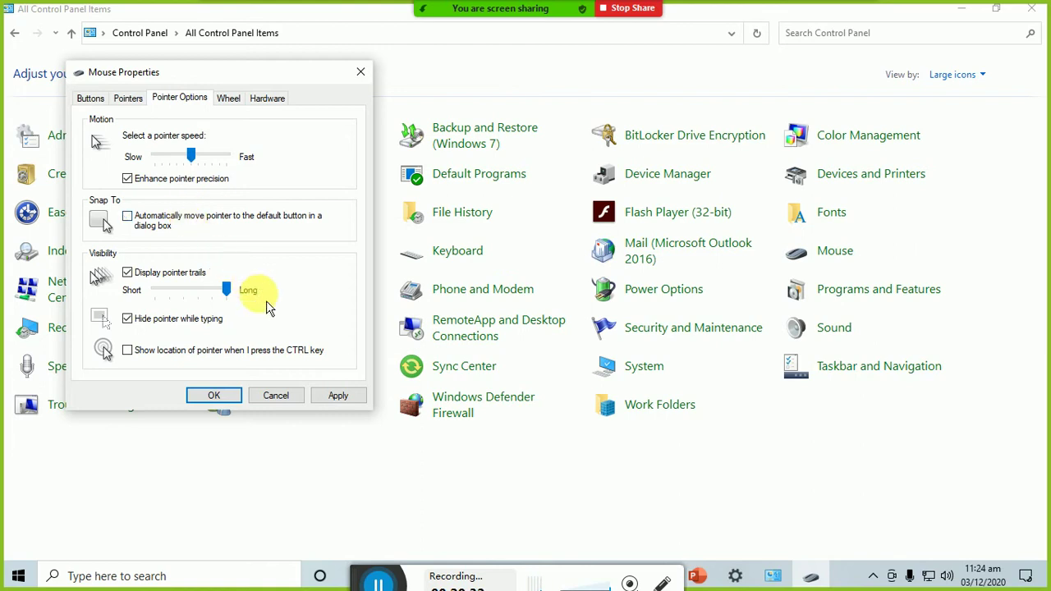
left_click(335, 402)
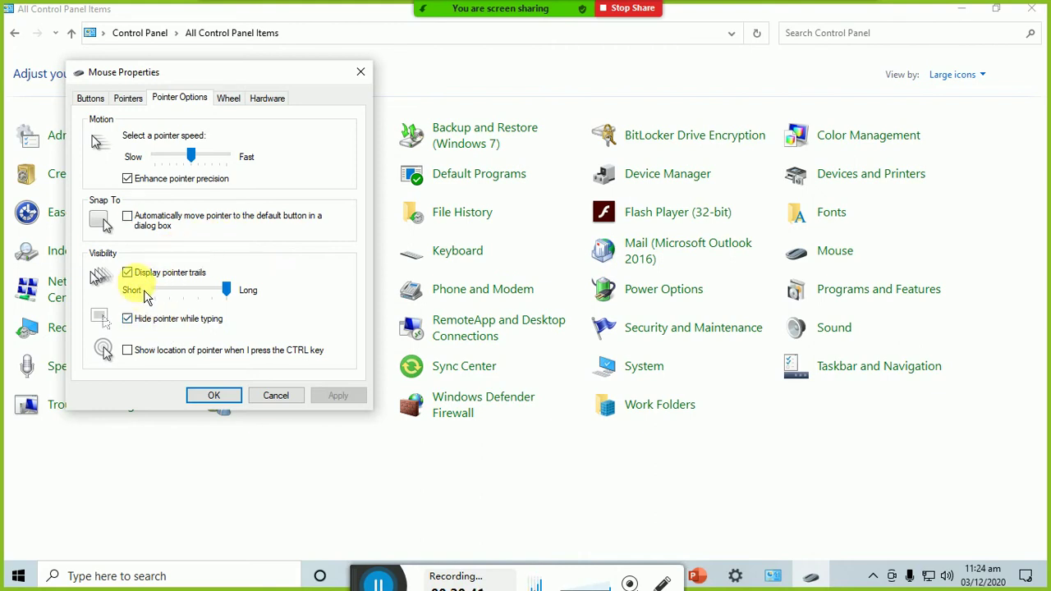
- Turn off pointer trails, turn on showing the pointer's location with the CTRL key, apply the changes, and test the locator
left_click(128, 273)
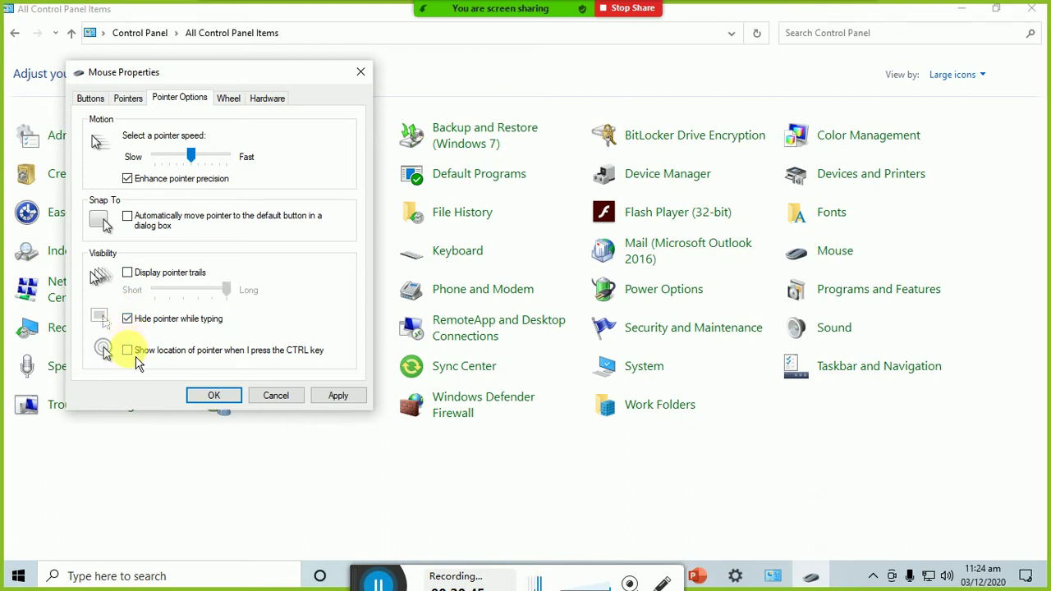
left_click(336, 398)
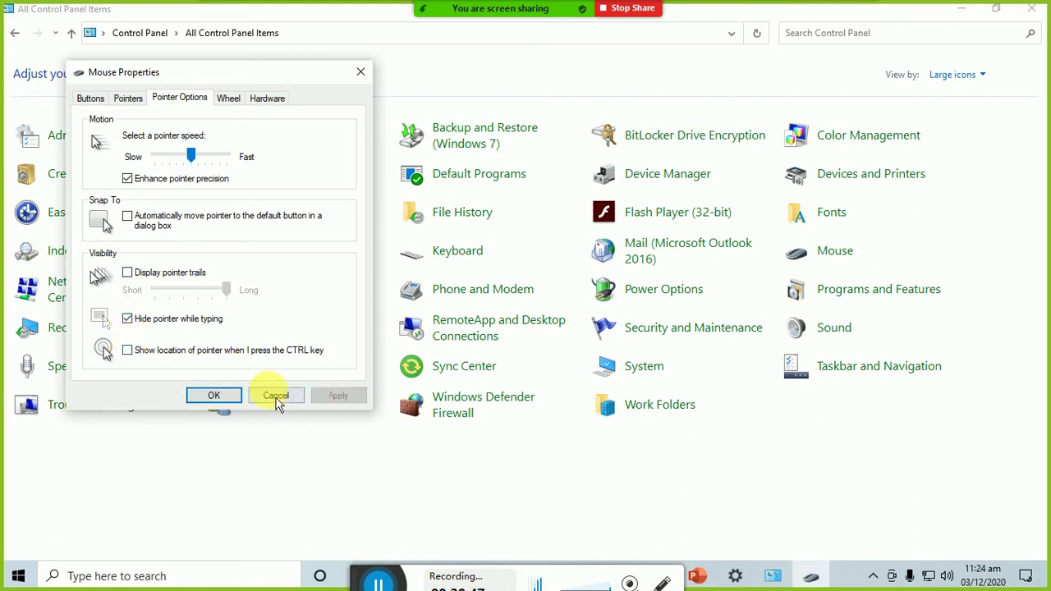
left_click(168, 360)
left_click(337, 397)
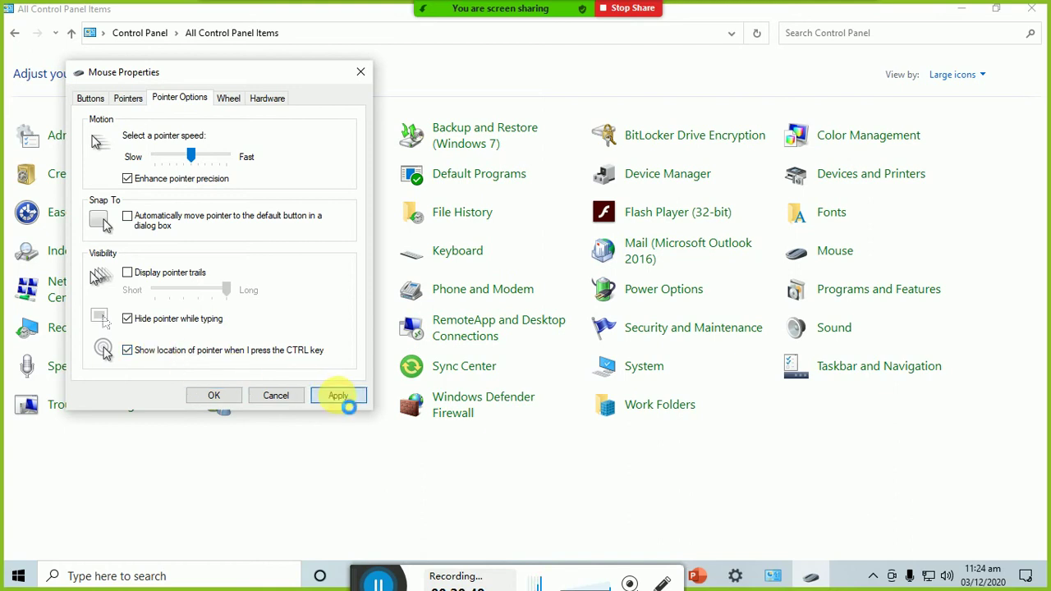
key("ctrl")
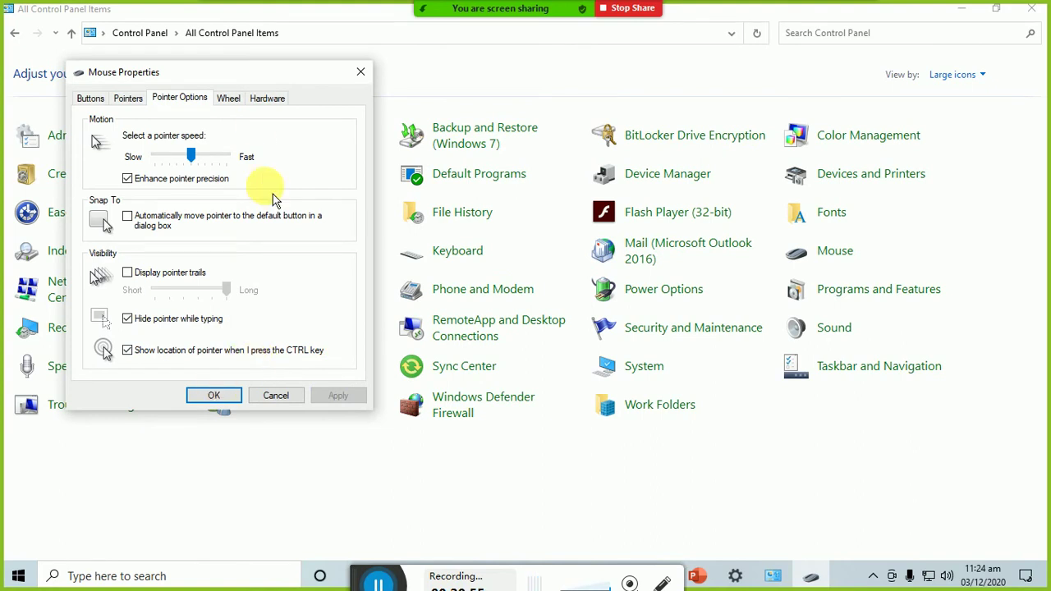
- Review the mouse's wheel and hardware settings, close its properties, and return to the Themes settings
left_click(230, 102)
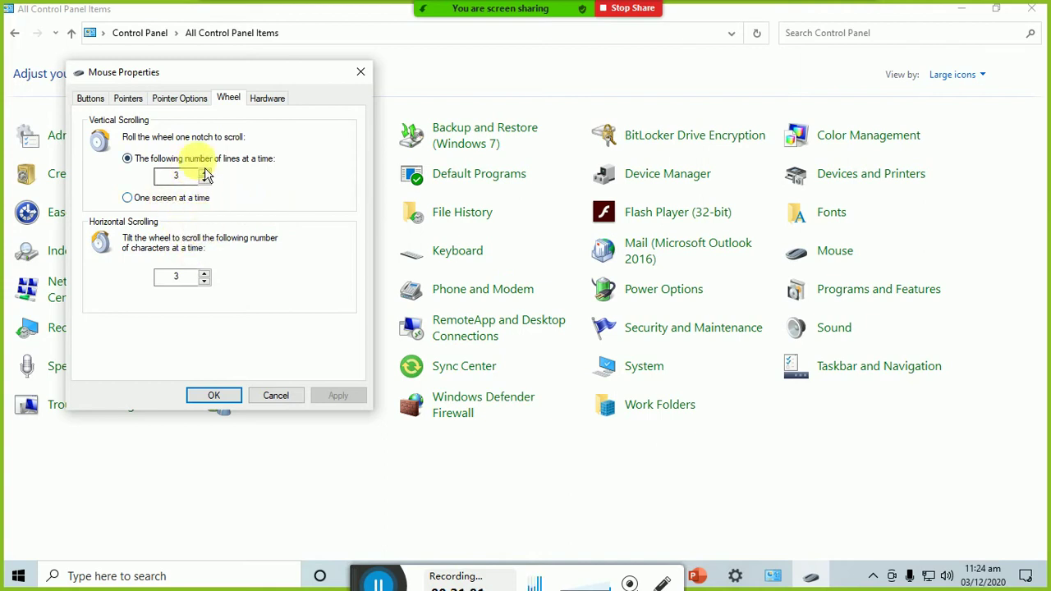
left_click(266, 98)
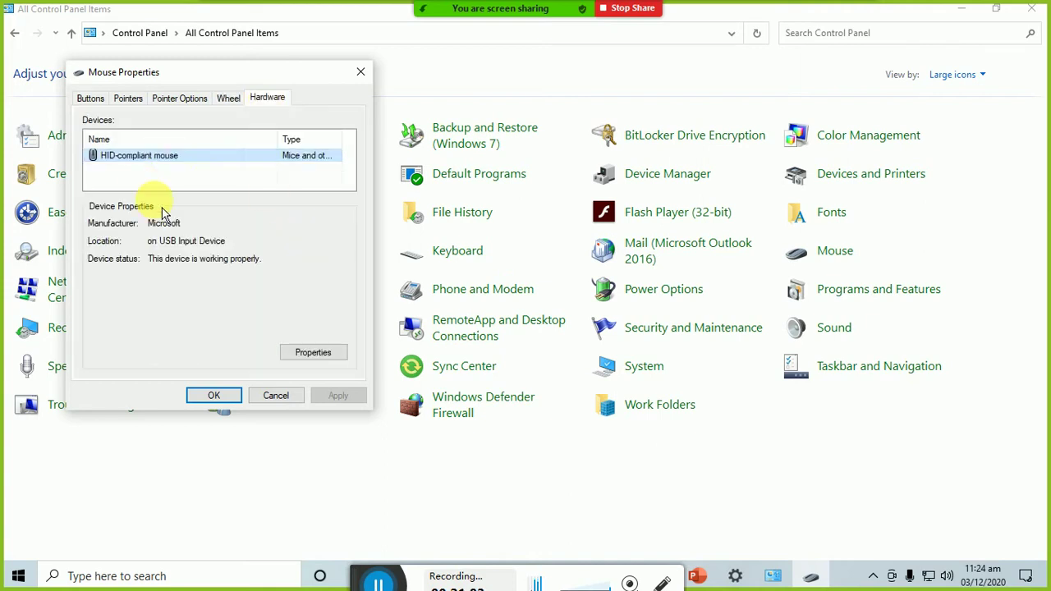
left_click(212, 397)
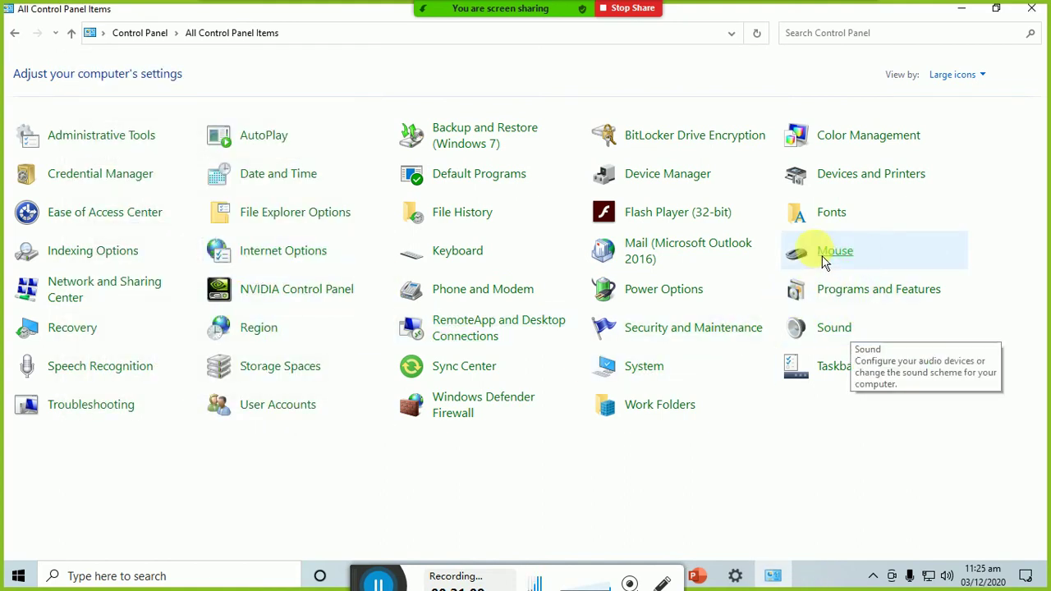
left_click(971, 16)
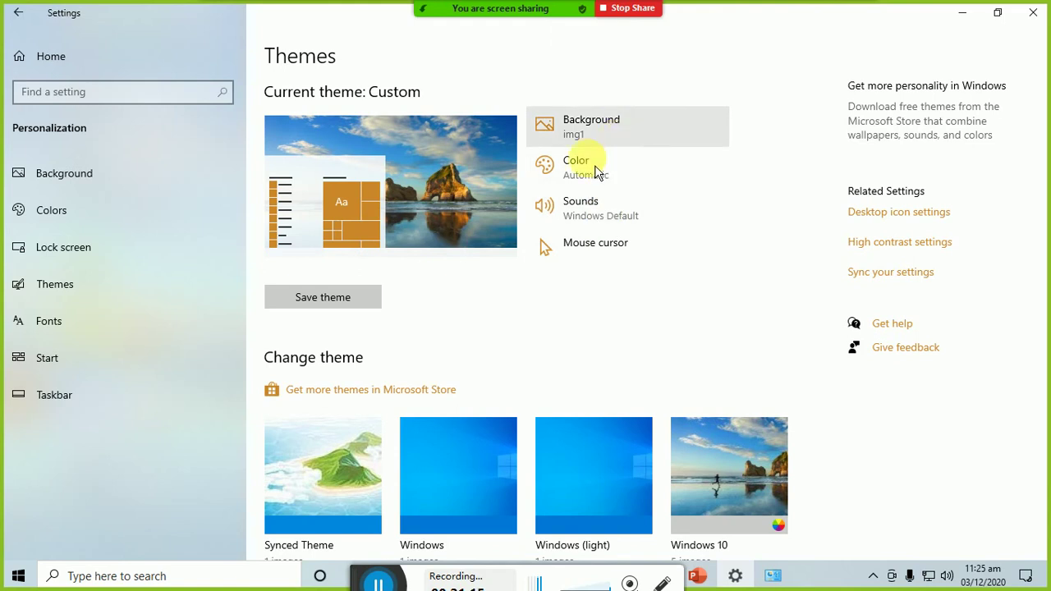
- Apply the Windows (light) theme from the available themes
scroll(627, 319, "down", 1)
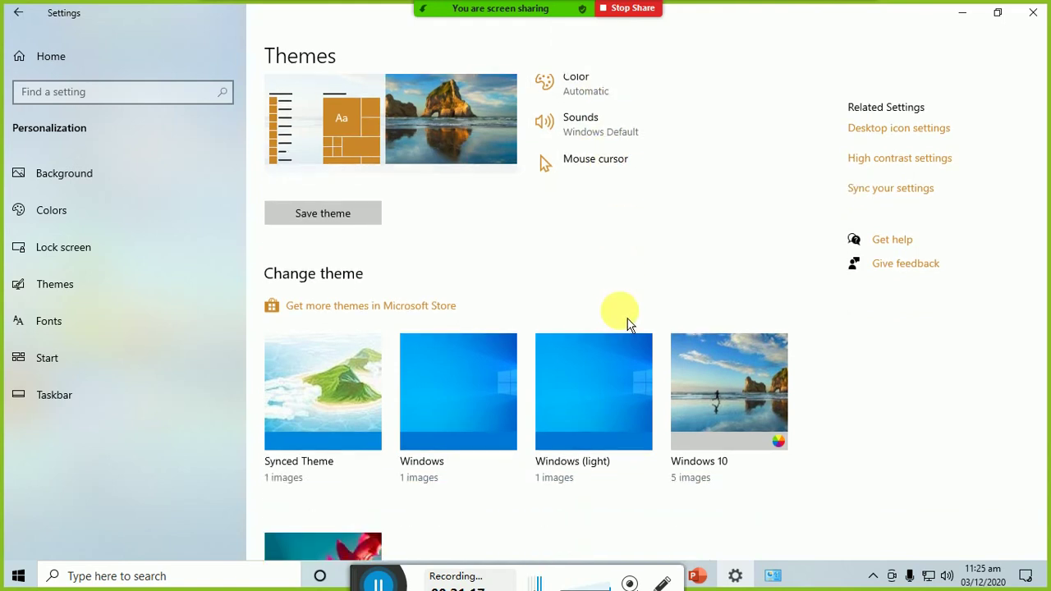
scroll(627, 320, "down", 2)
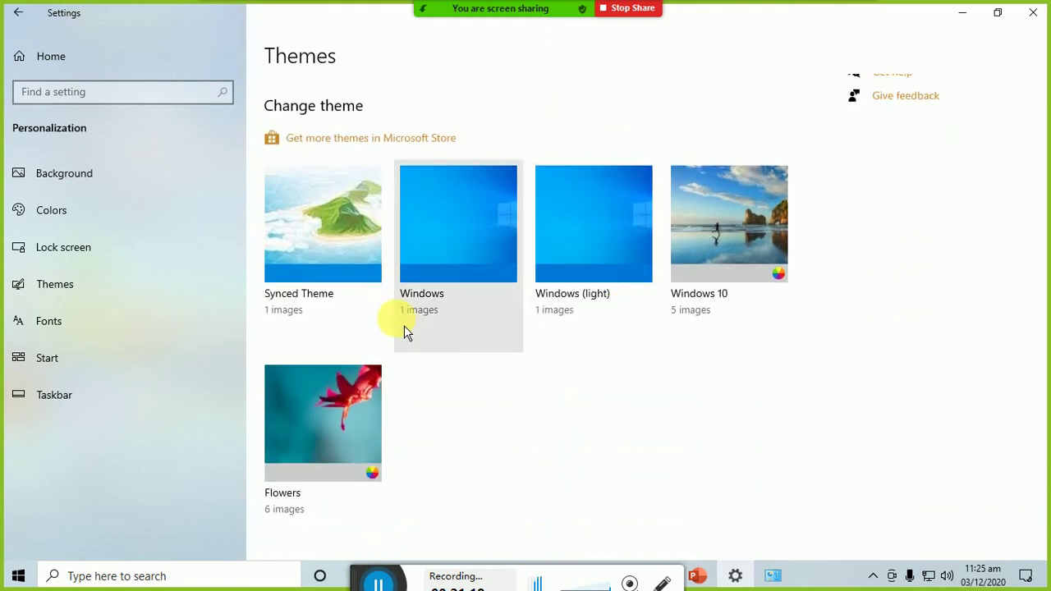
left_click(489, 279)
scroll(632, 410, "up", 1)
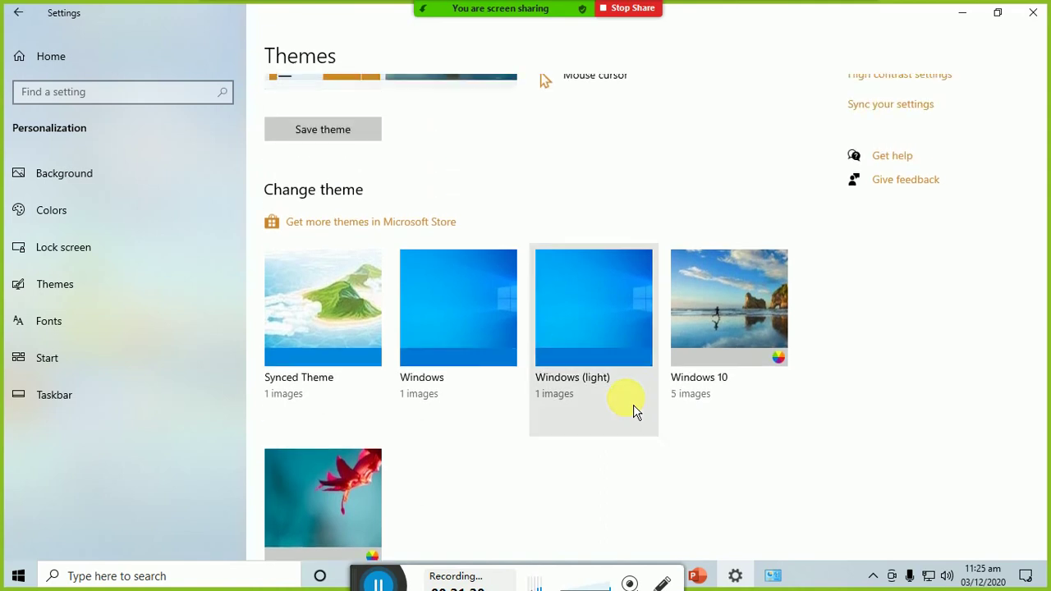
left_click(622, 355)
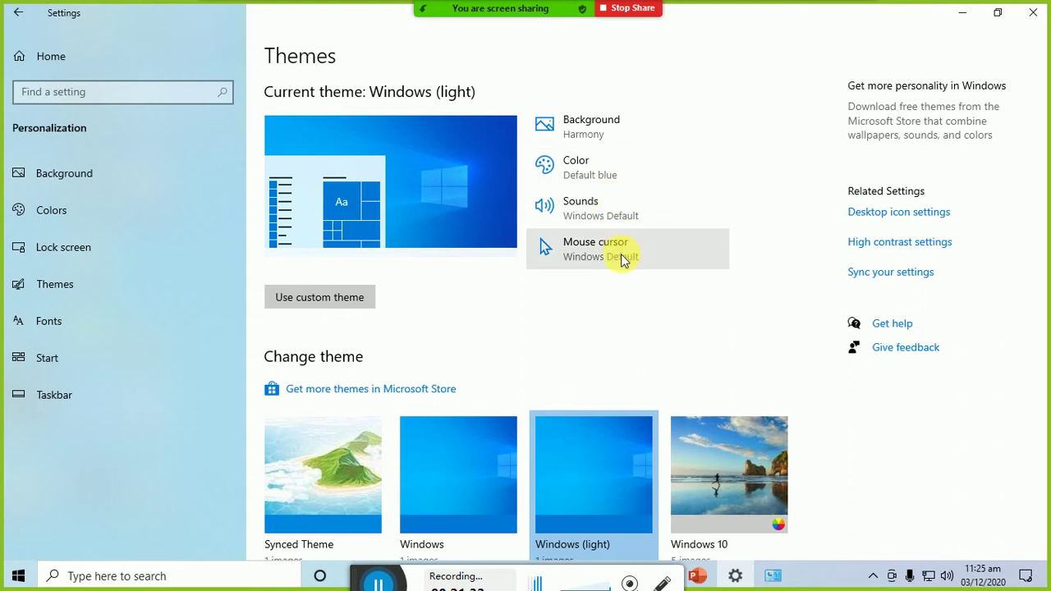
- Open the Microsoft Store from the Themes settings, browse its popular games and apps, and return to the Themes settings
scroll(542, 287, "down", 2)
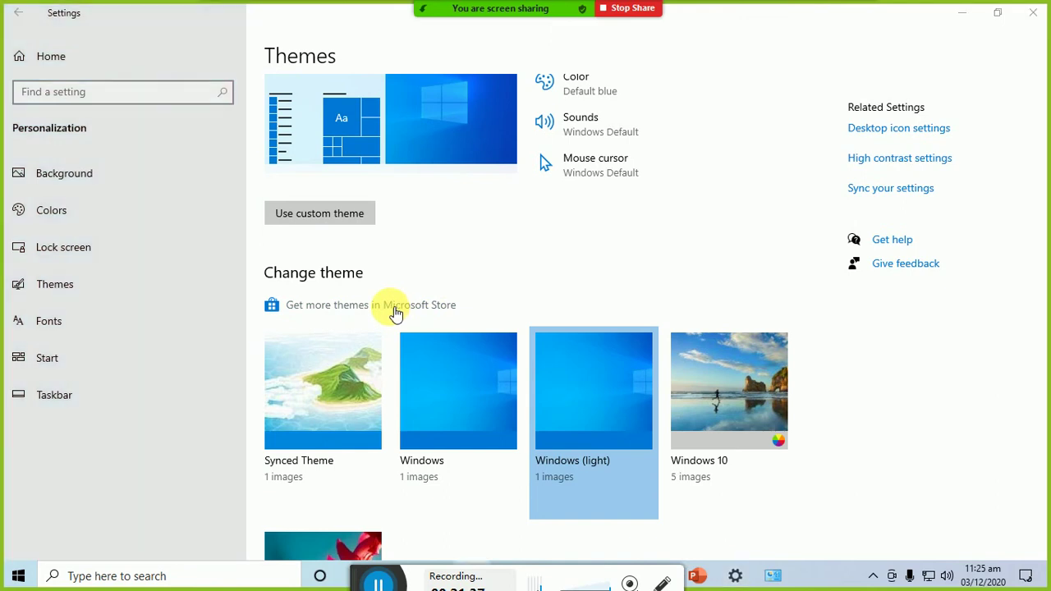
left_click(395, 310)
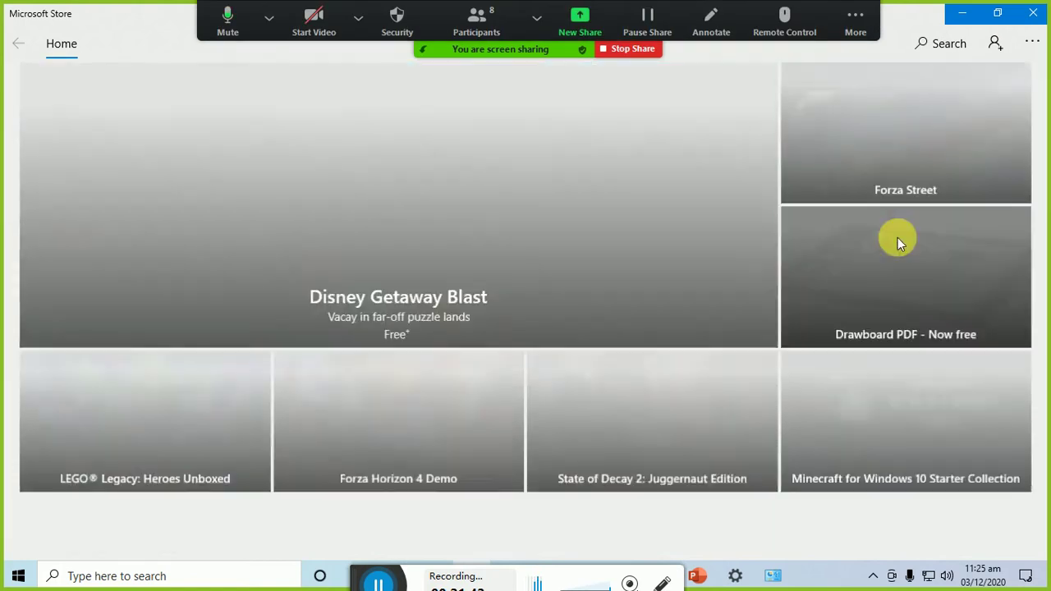
scroll(702, 344, "down", 5)
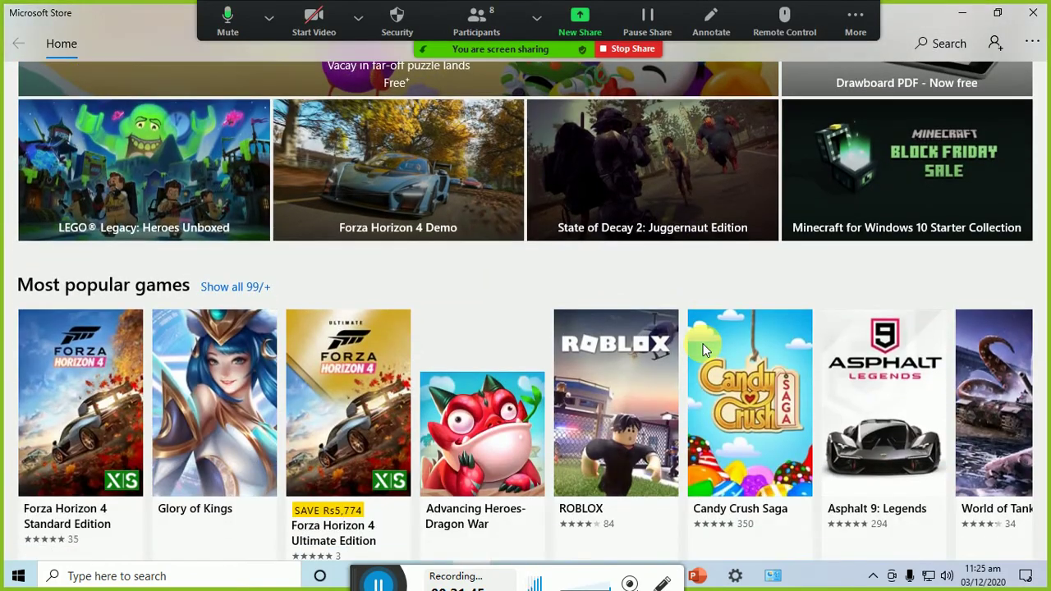
scroll(703, 349, "down", 2)
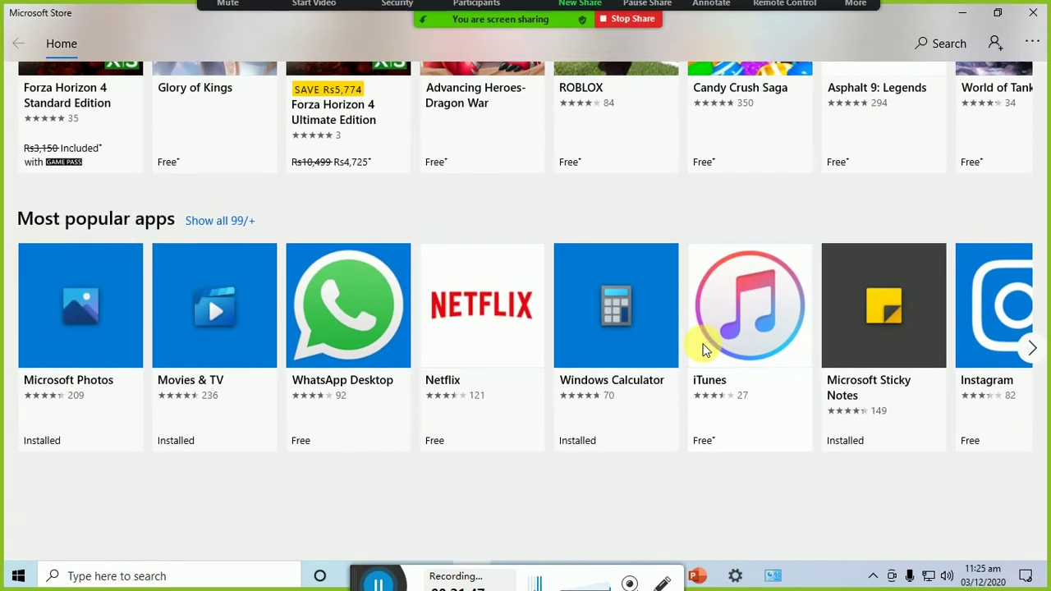
scroll(702, 348, "up", 4)
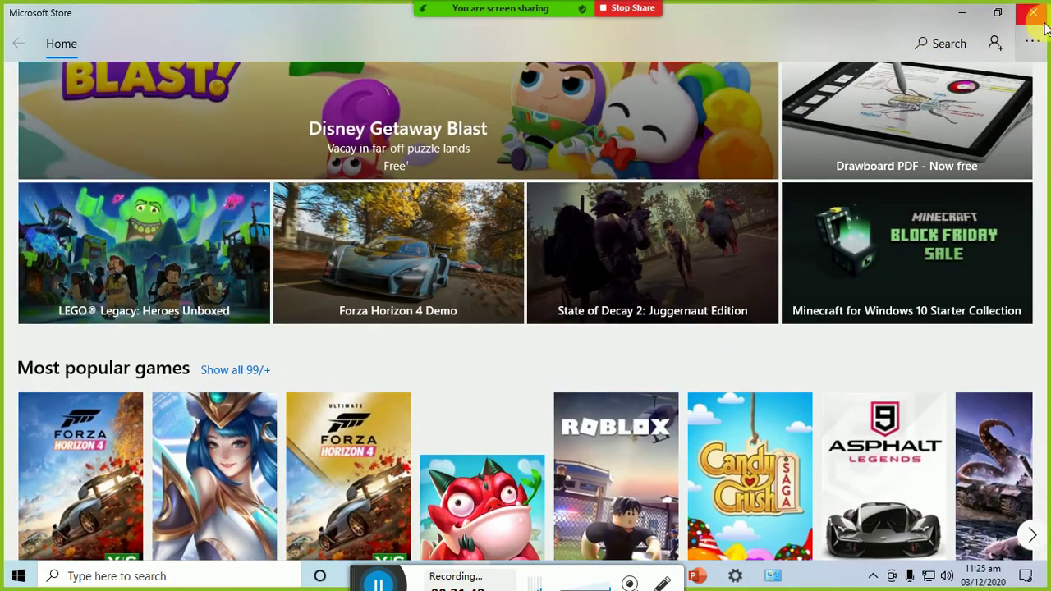
key("alt+Tab")
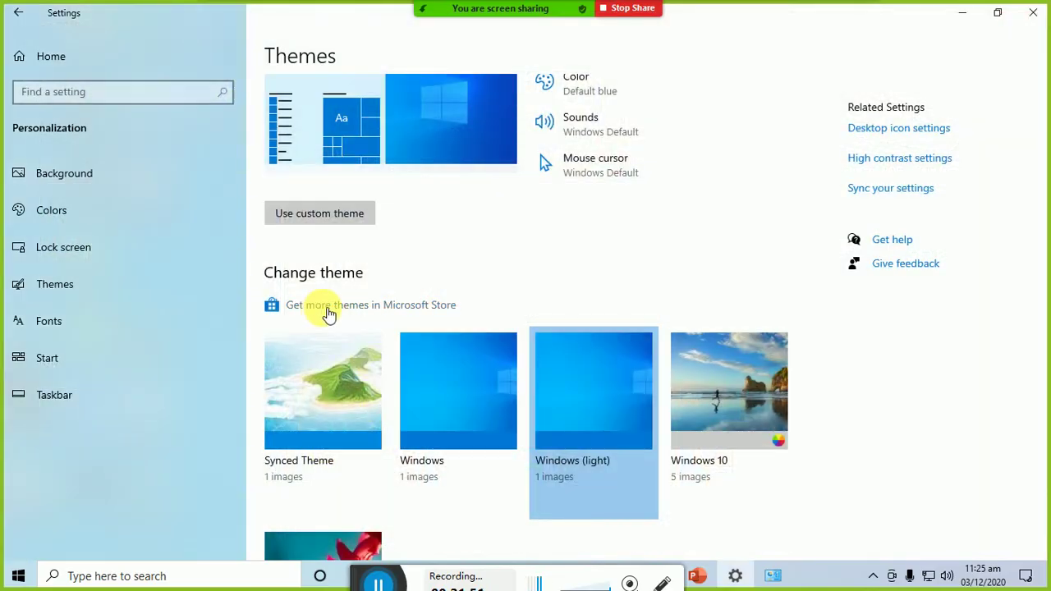
- Open the Microsoft Store's Windows Themes collection from the Themes settings
left_click(328, 313)
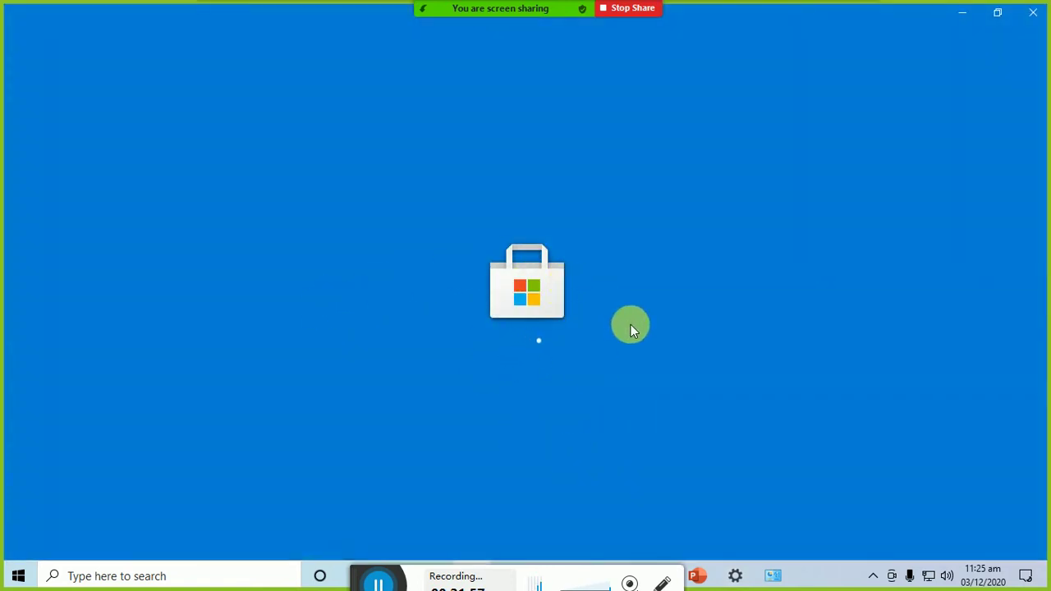
left_click_drag(363, 576, 472, 584)
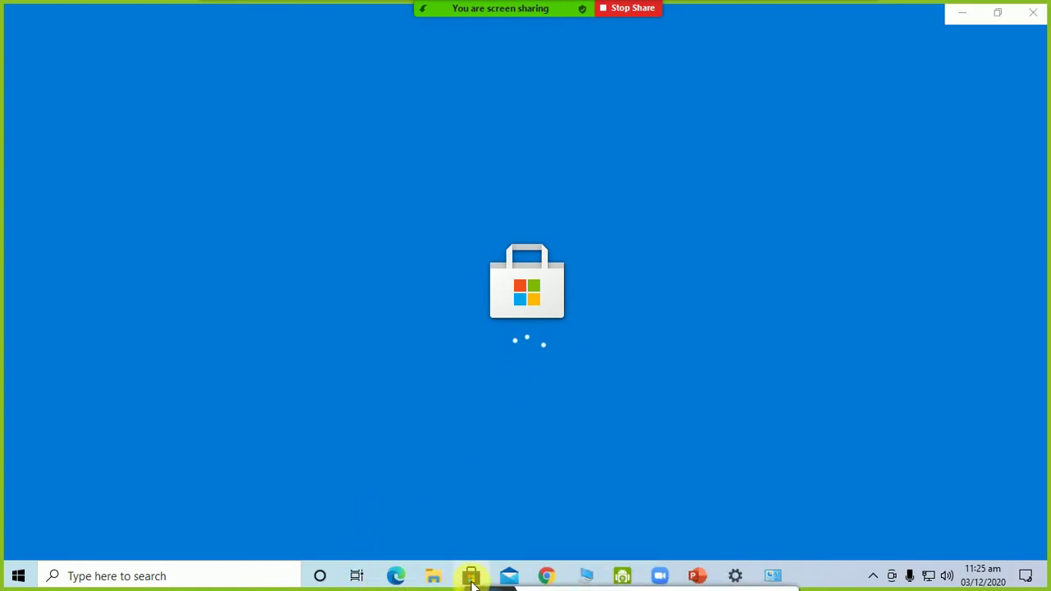
mouse_move(472, 582)
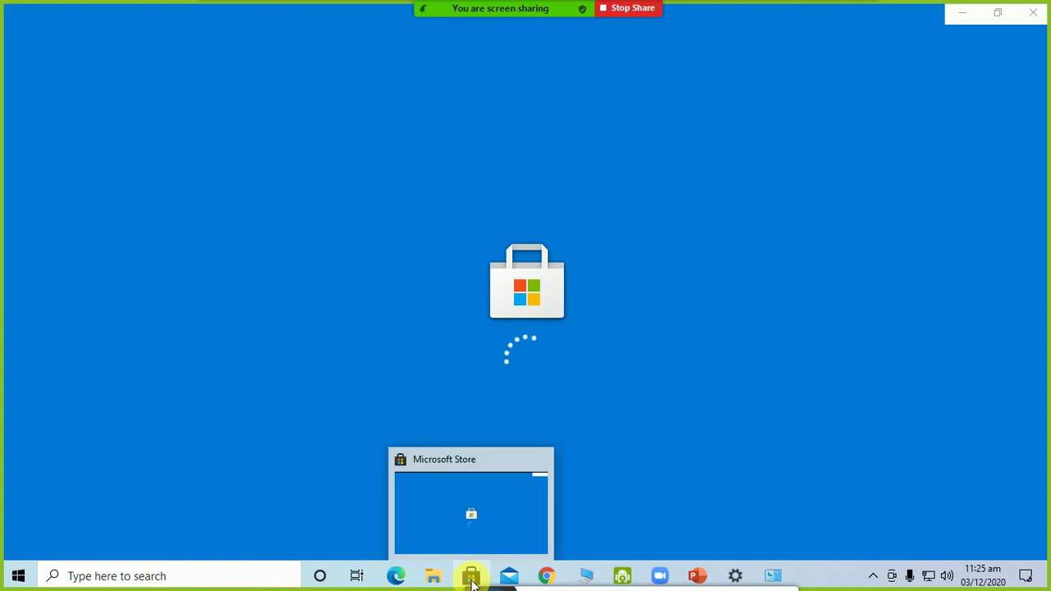
left_click_drag(505, 588, 422, 580)
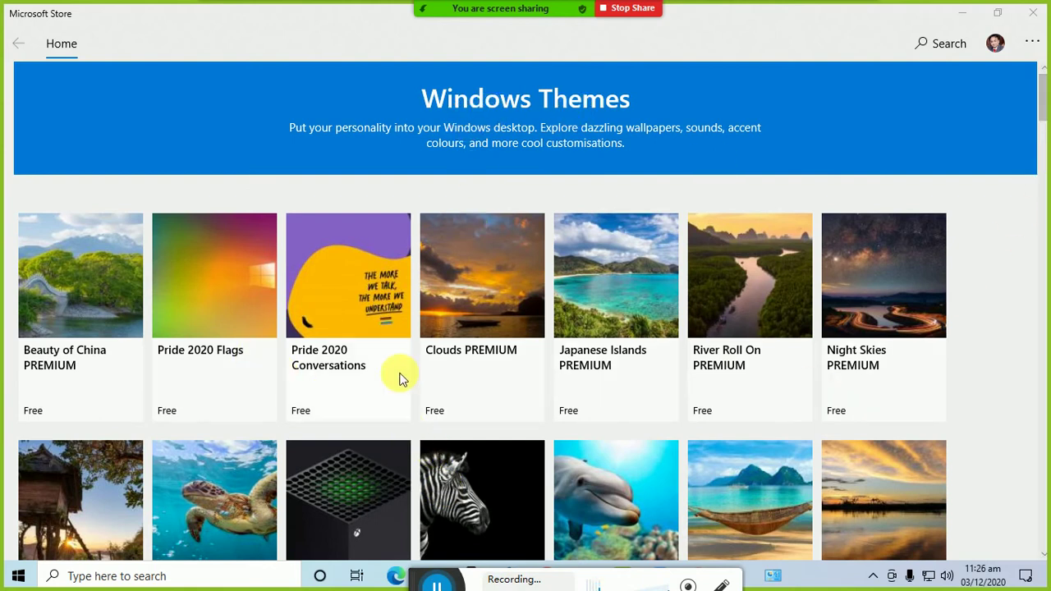
- Find the free National Geographic Hummingbirds PREMIUM theme in the Windows Themes collection and get it
scroll(400, 377, "down", 2)
scroll(401, 377, "down", 1)
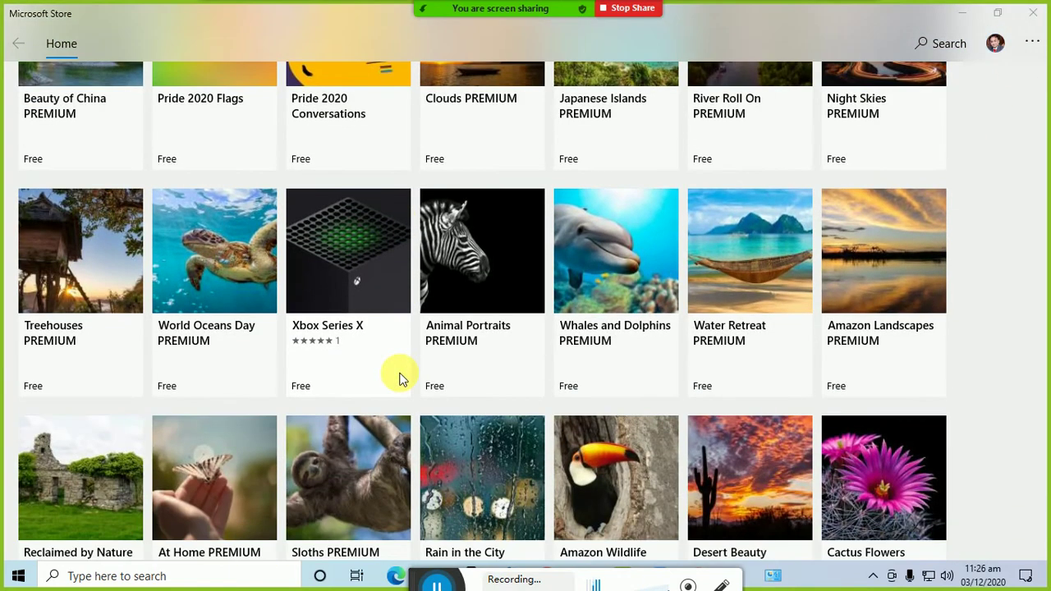
scroll(401, 377, "down", 3)
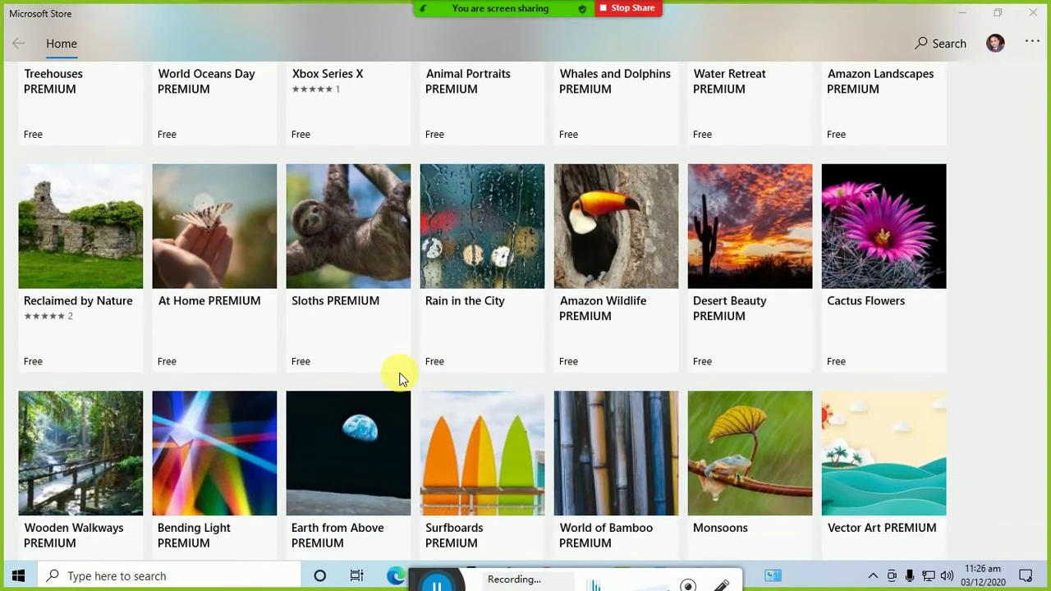
scroll(400, 376, "down", 4)
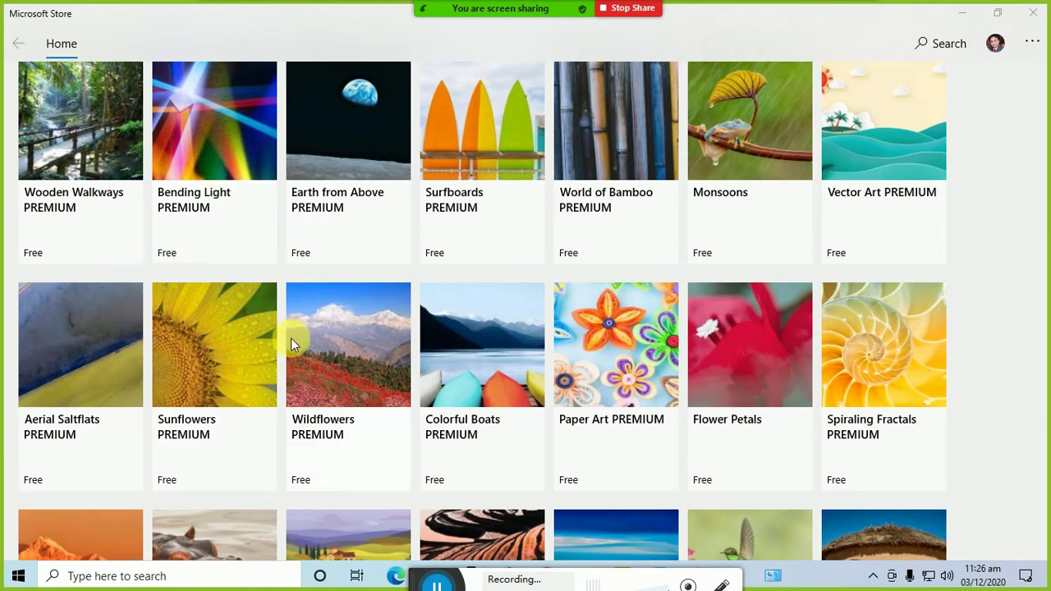
scroll(291, 337, "down", 5)
scroll(290, 337, "down", 2)
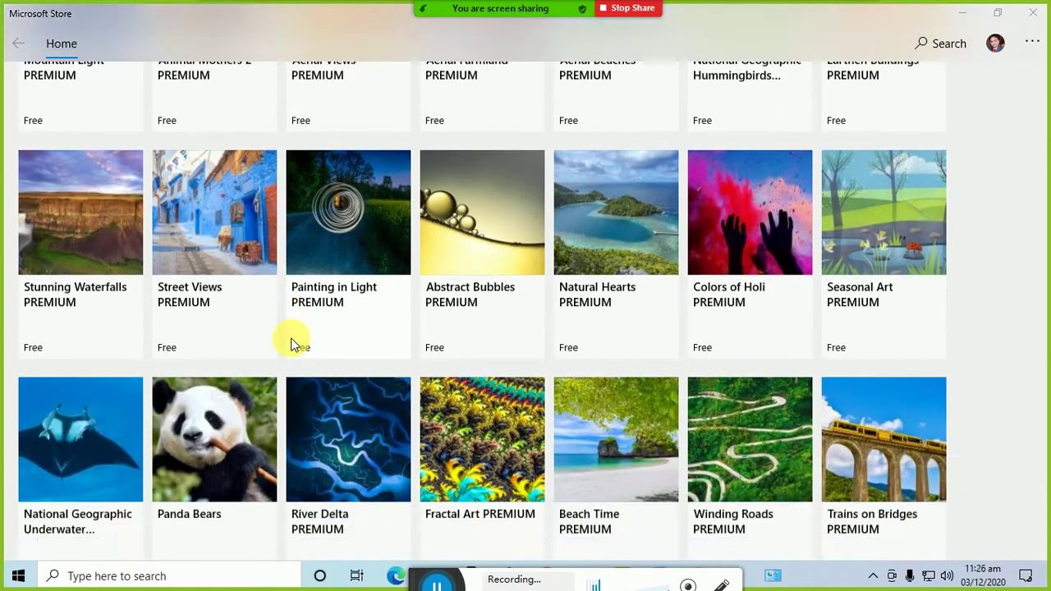
scroll(290, 337, "up", 2)
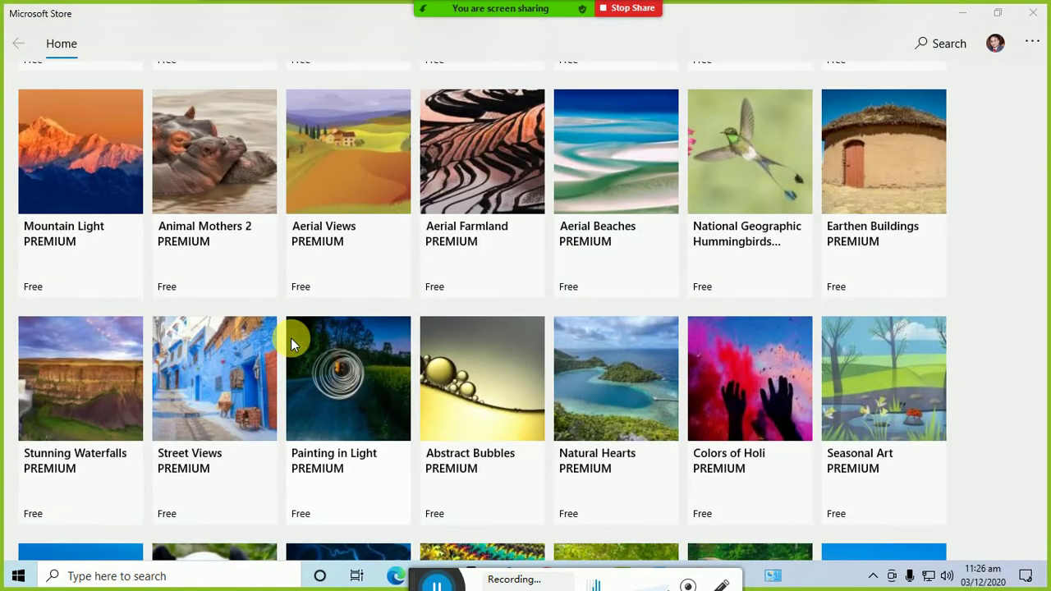
left_click(745, 252)
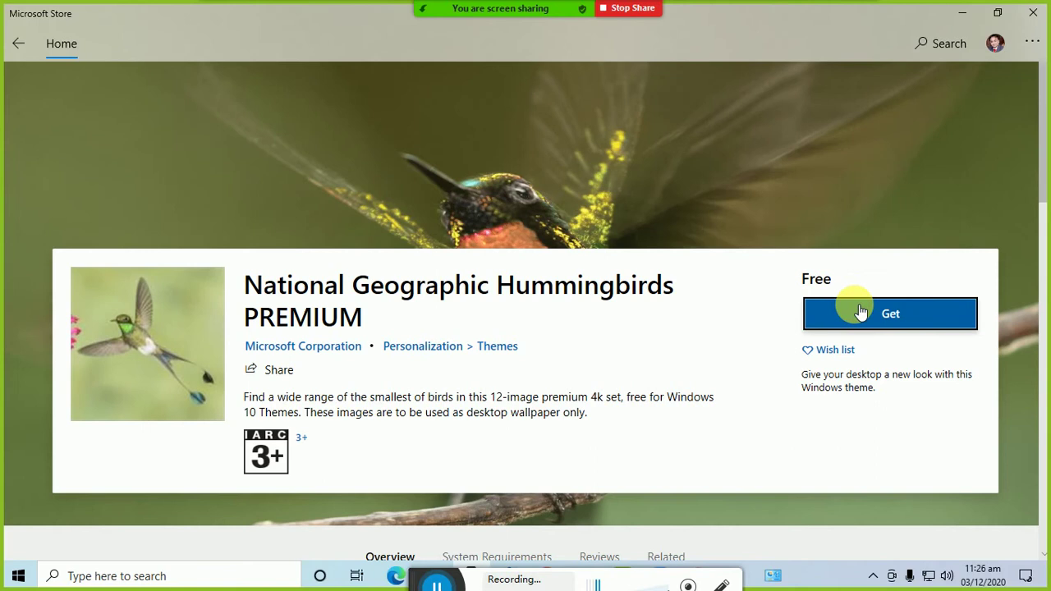
left_click(861, 311)
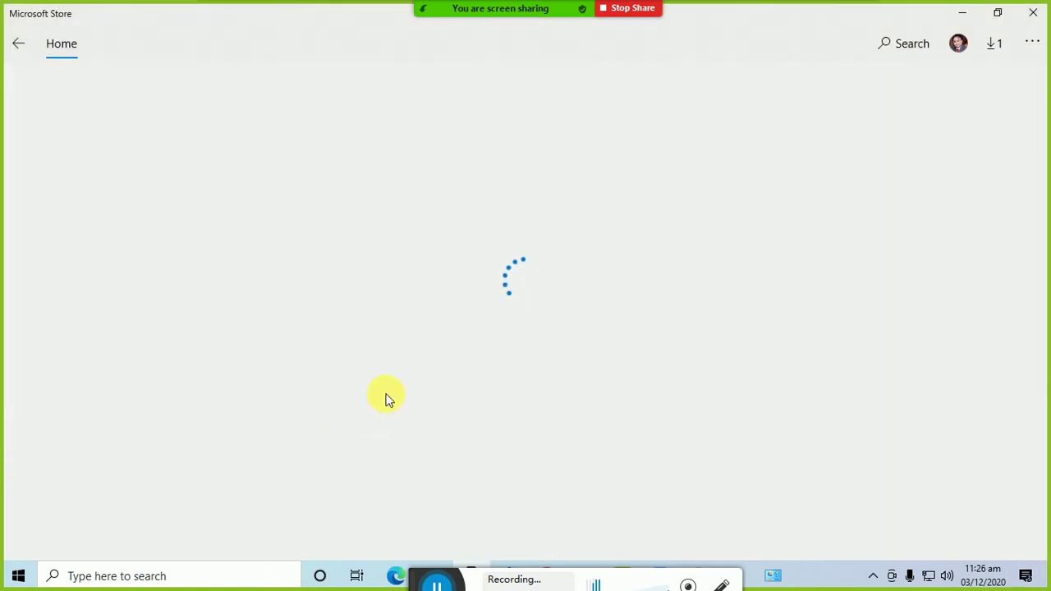
scroll(388, 399, "down", 1)
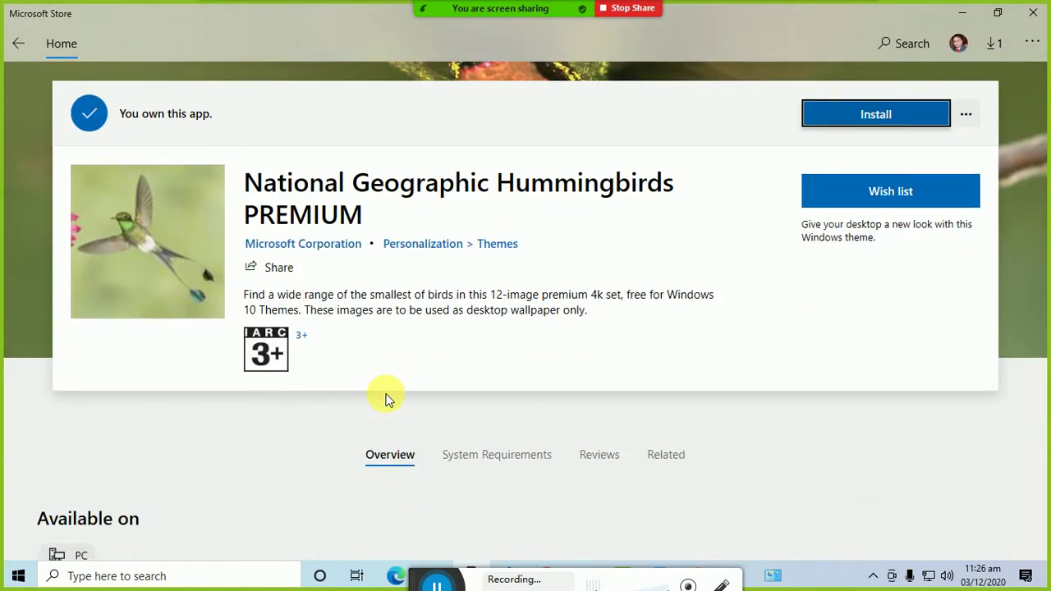
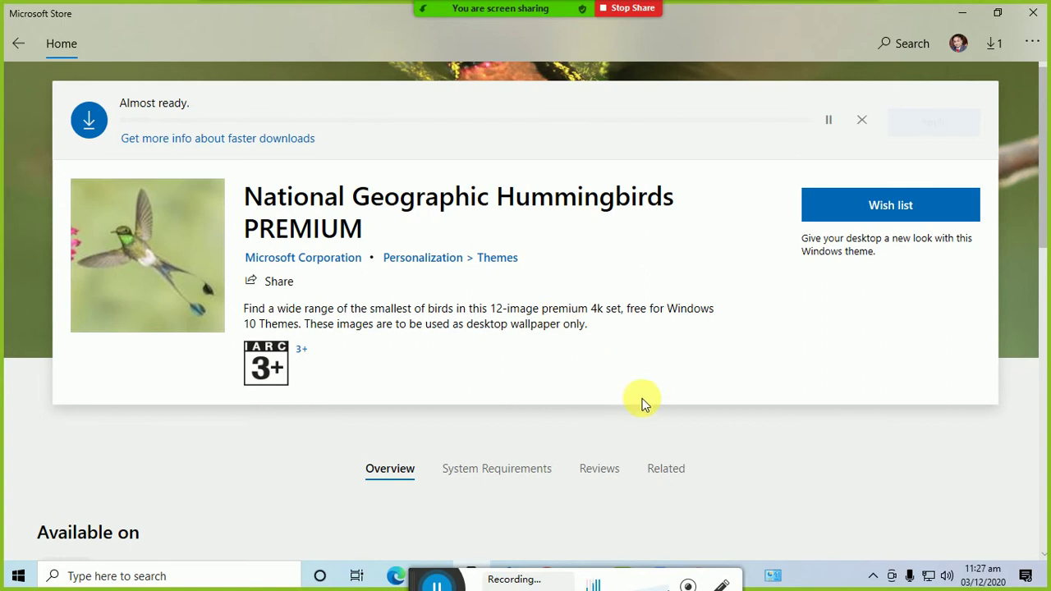
- Minimize the Microsoft Store, review the list of themes in Settings, and check the theme's download in the notifications
left_click(962, 14)
scroll(526, 380, "down", 1)
scroll(525, 380, "down", 3)
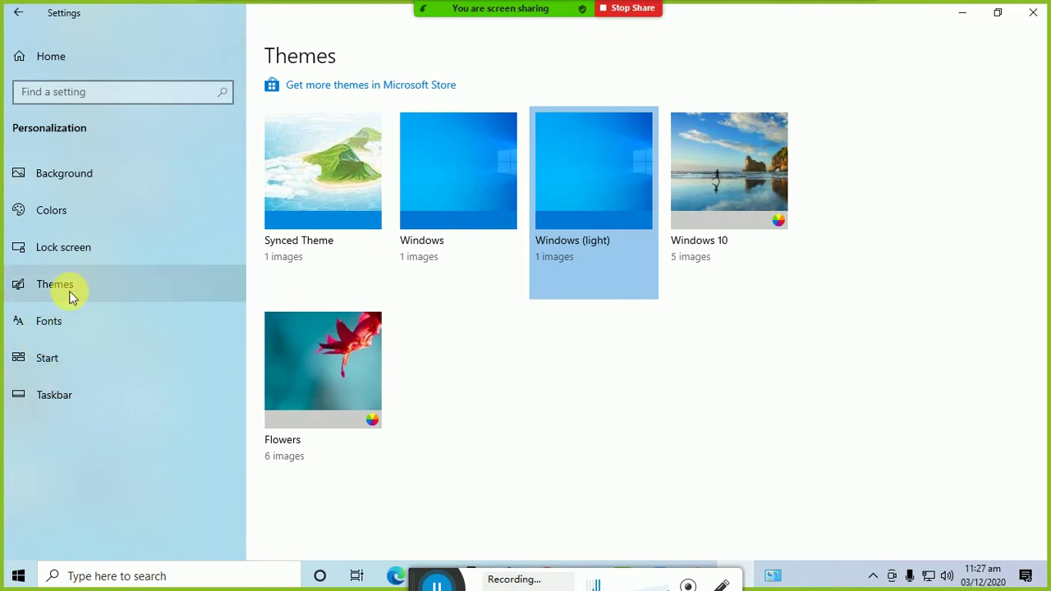
left_click(1035, 583)
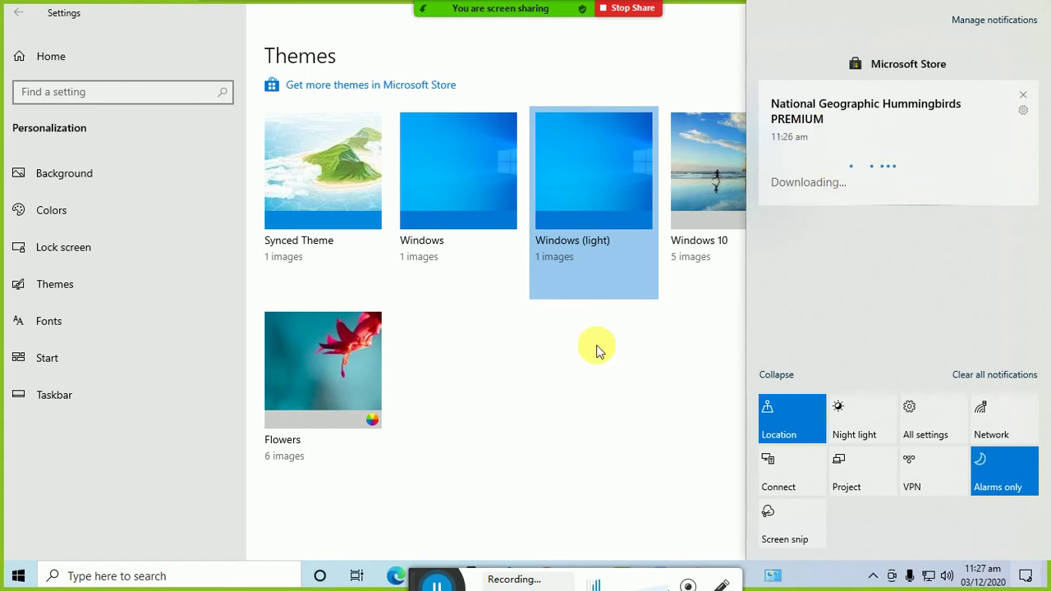
- Browse the available fonts in the Fonts settings, view the Broadway font's details, and return to the font list
left_click(75, 321)
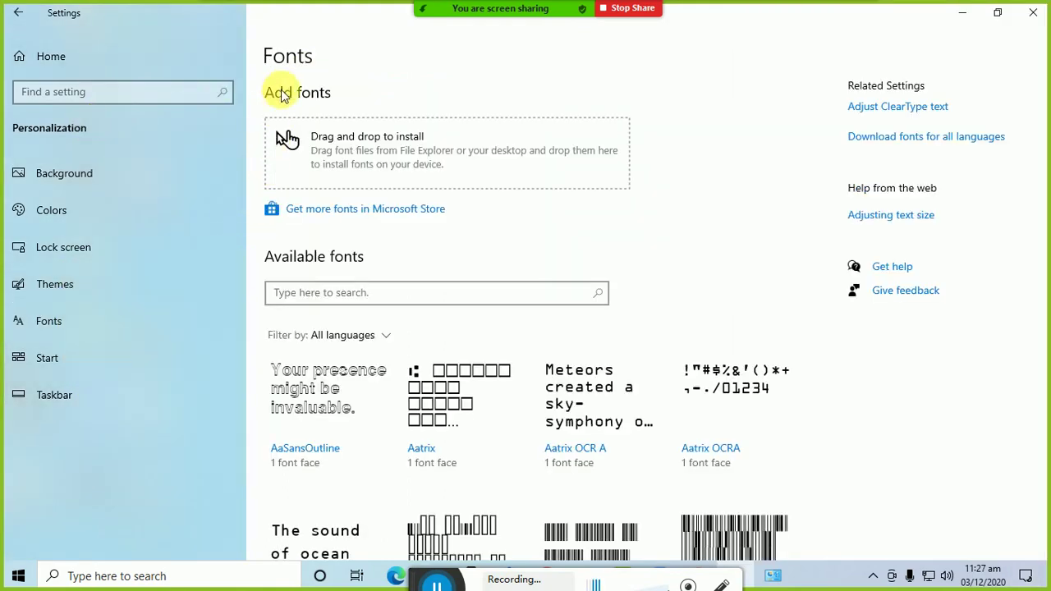
scroll(369, 375, "down", 5)
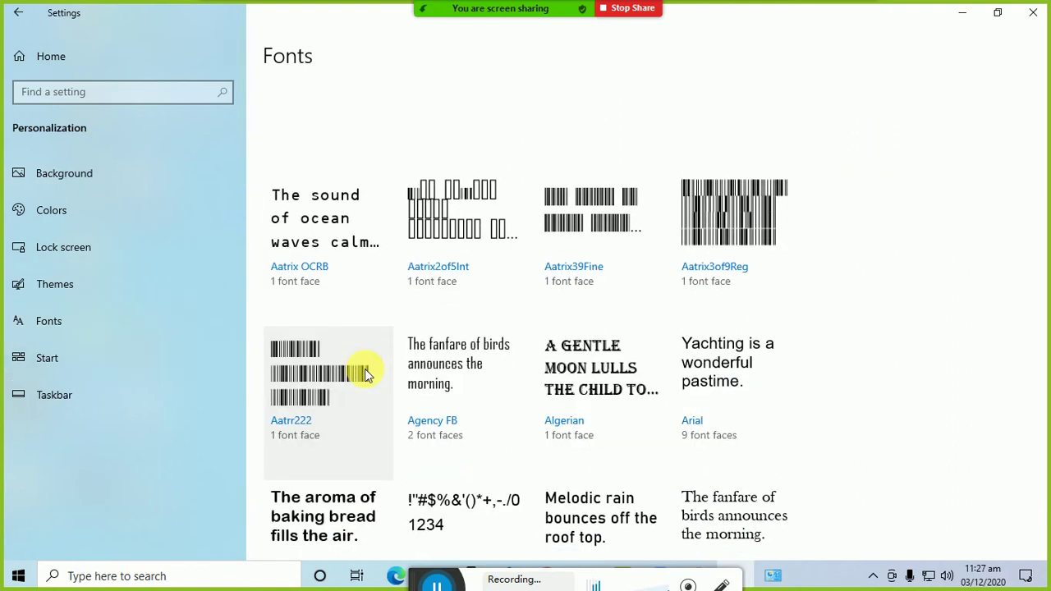
scroll(367, 375, "down", 2)
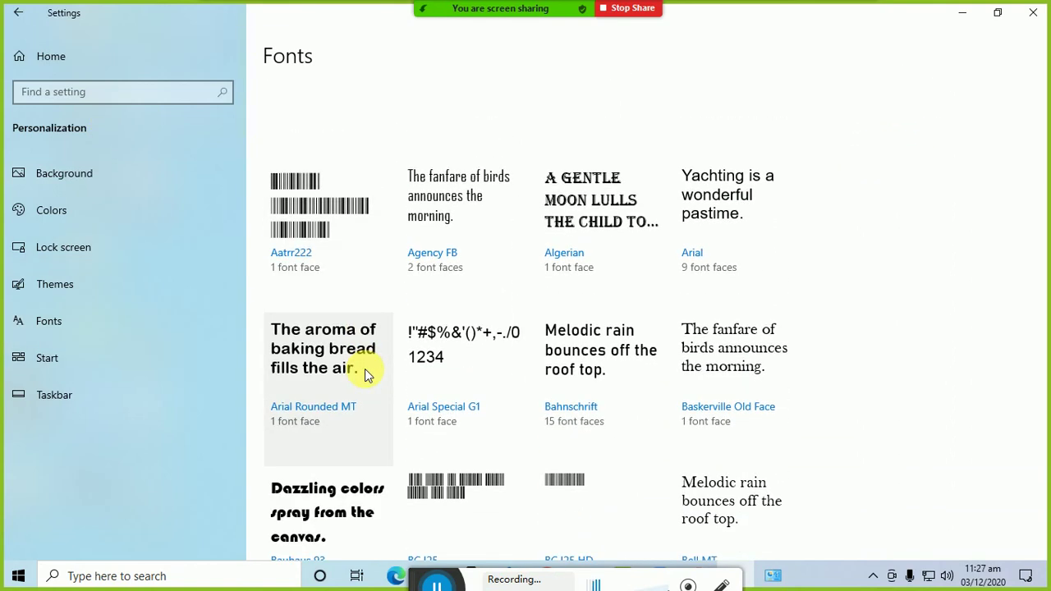
scroll(367, 376, "down", 6)
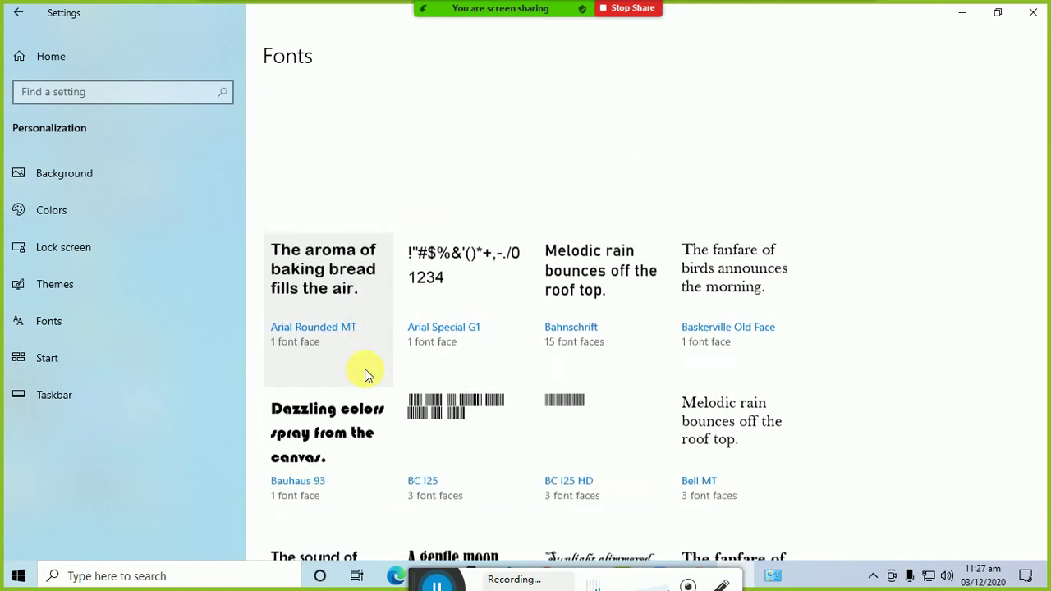
scroll(367, 375, "down", 2)
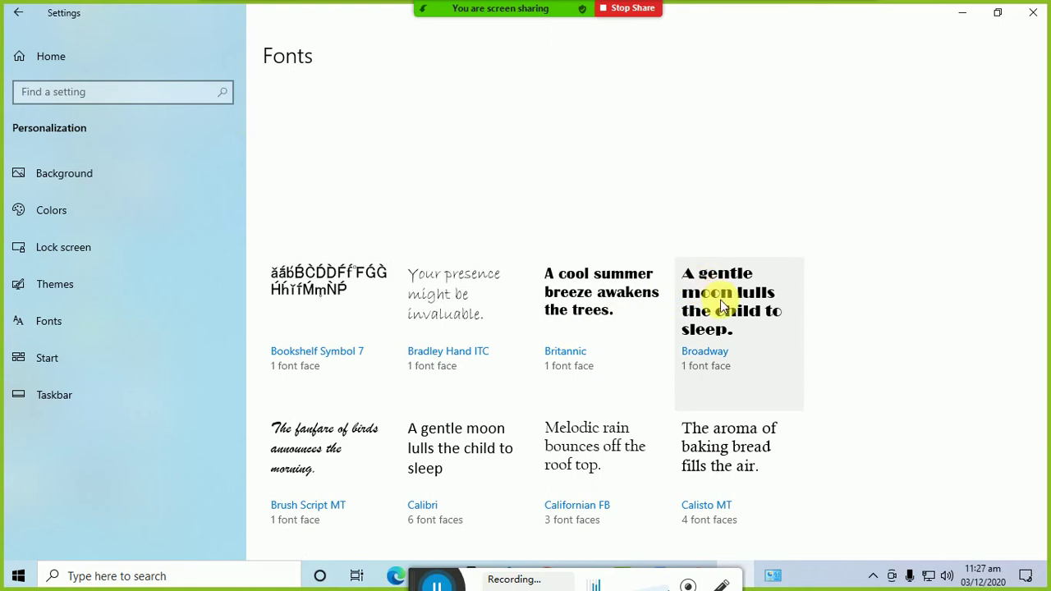
left_click(720, 302)
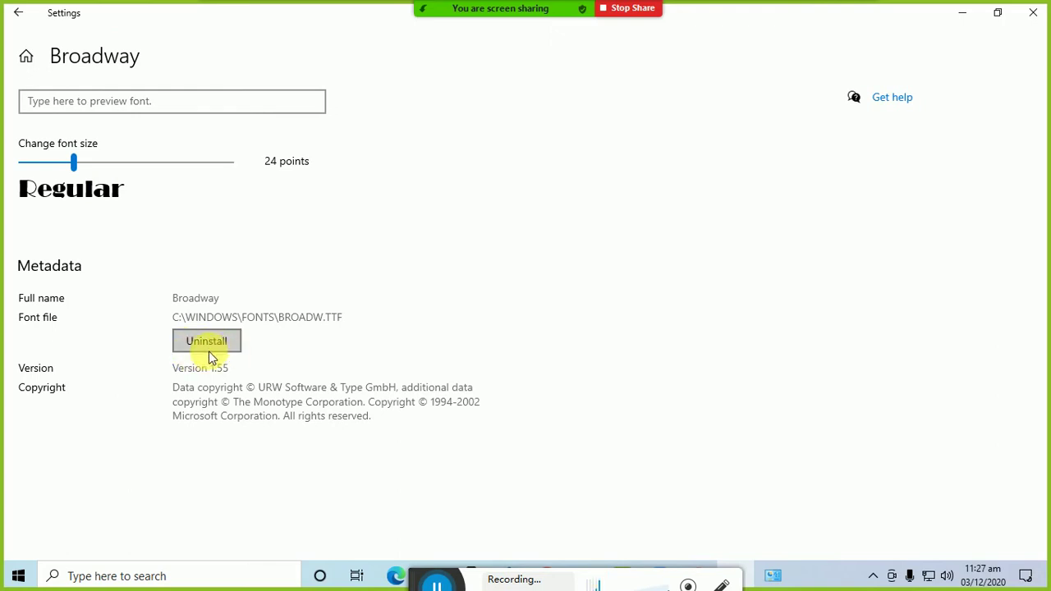
left_click(18, 13)
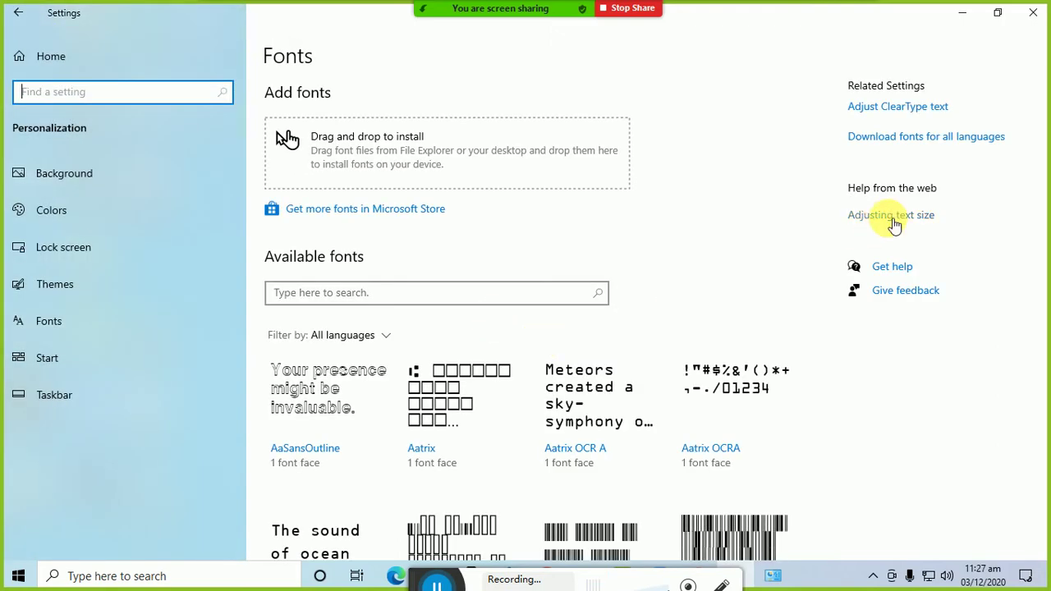
- Minimize Settings, switch to Control Panel, and open its Fonts folder
left_click(961, 12)
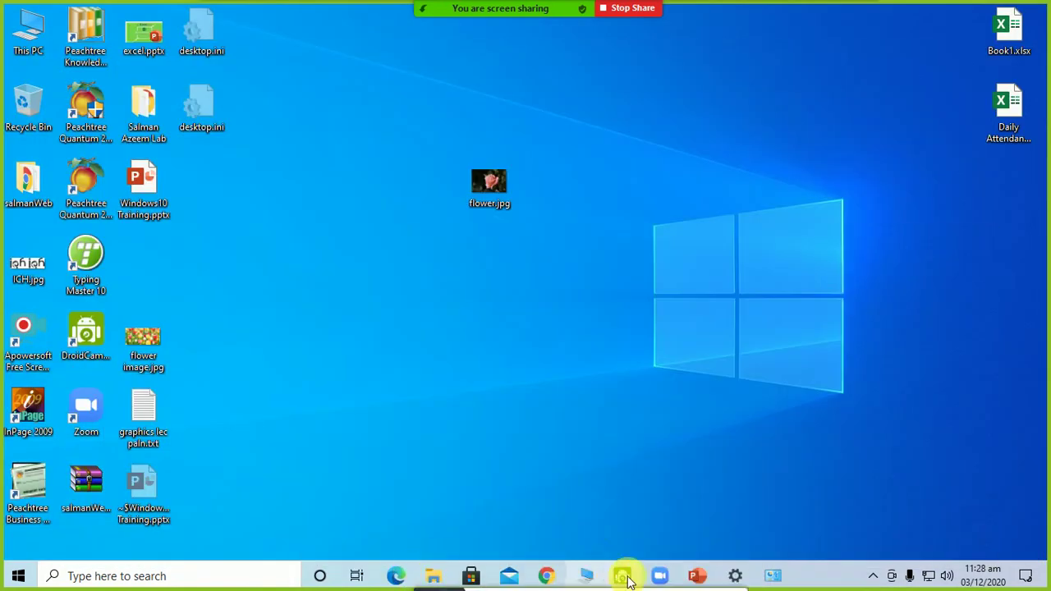
left_click(771, 575)
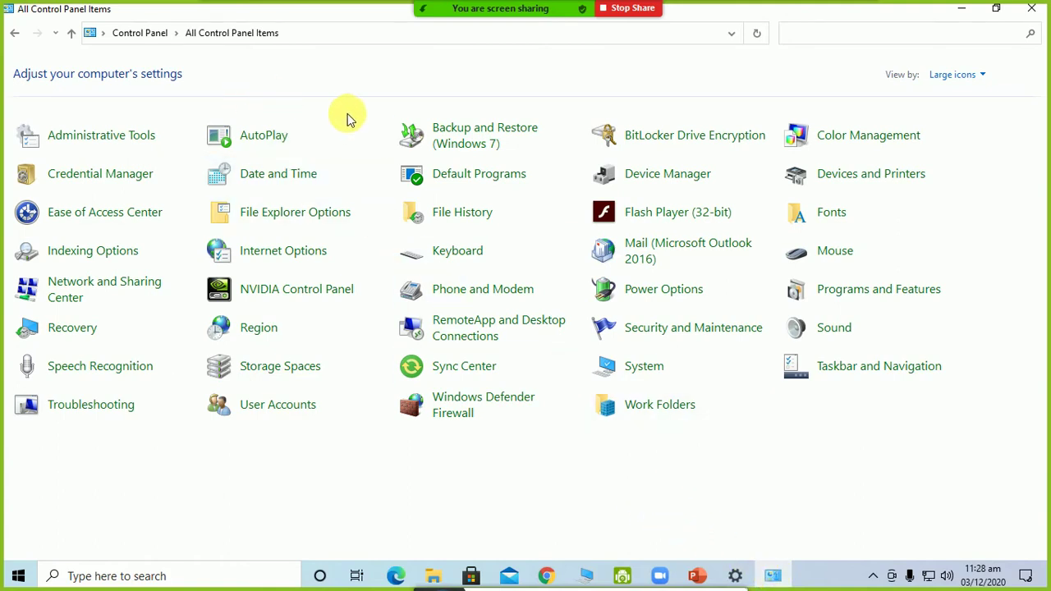
left_click(833, 218)
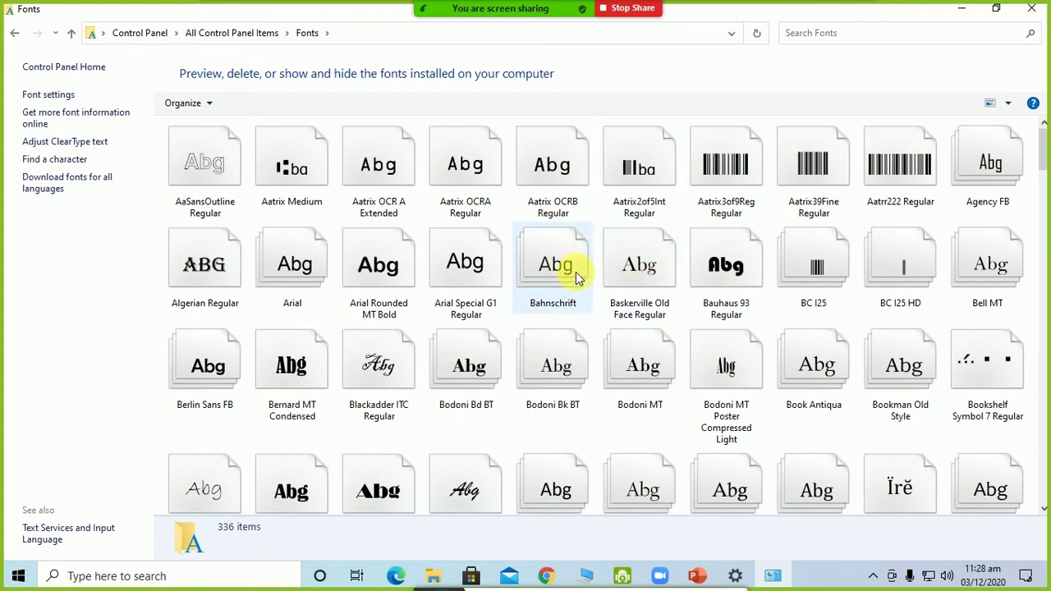
- Open the Bahnschrift font family, preview the Bahnschrift SemiLight SemiCondensed font, and return to the list of installed fonts
left_click(575, 271)
double_click(575, 272)
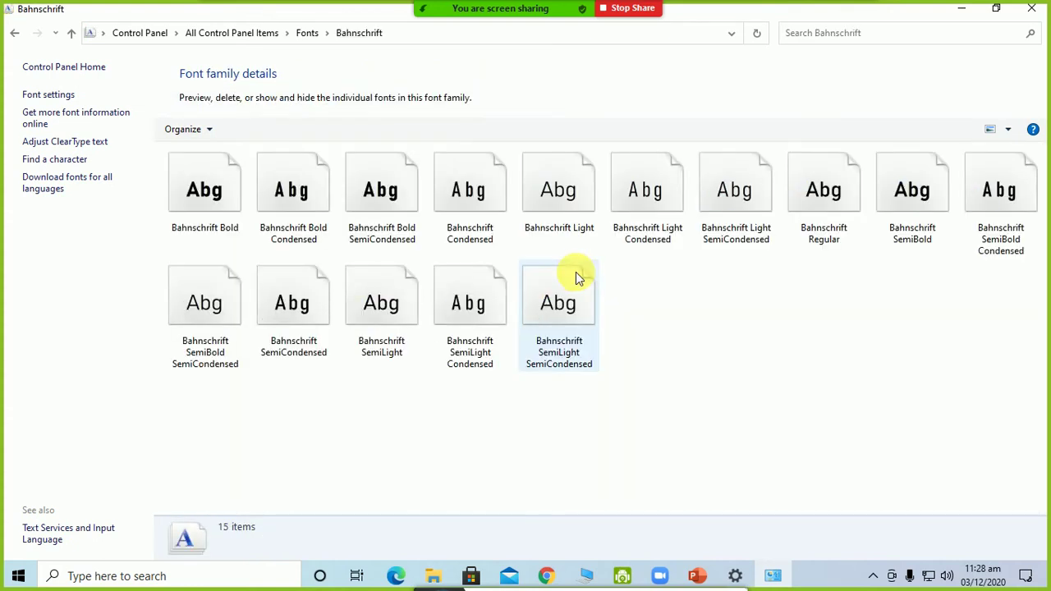
left_click(572, 294)
double_click(572, 294)
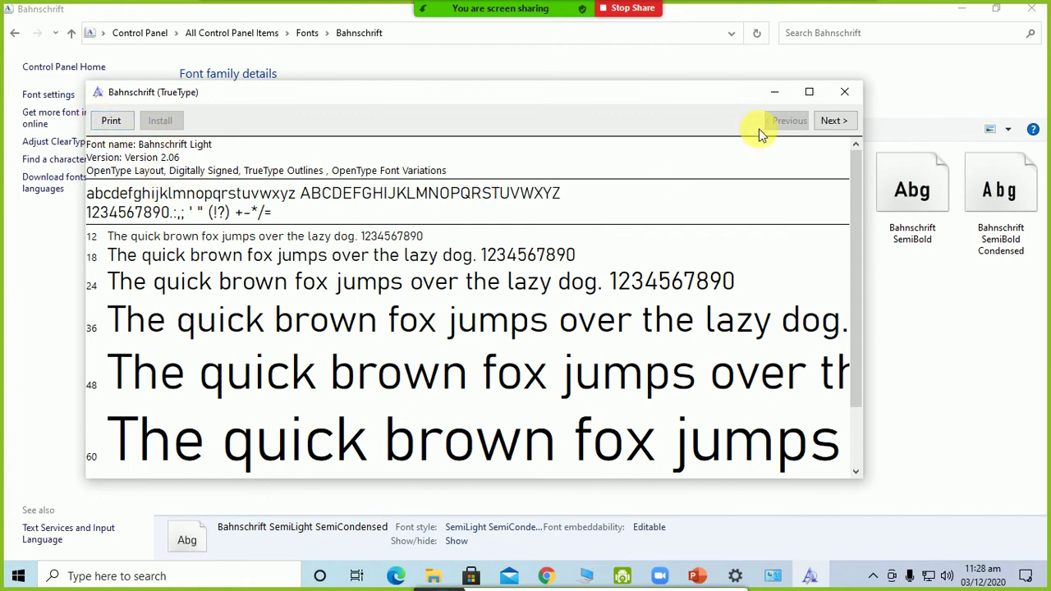
left_click(841, 96)
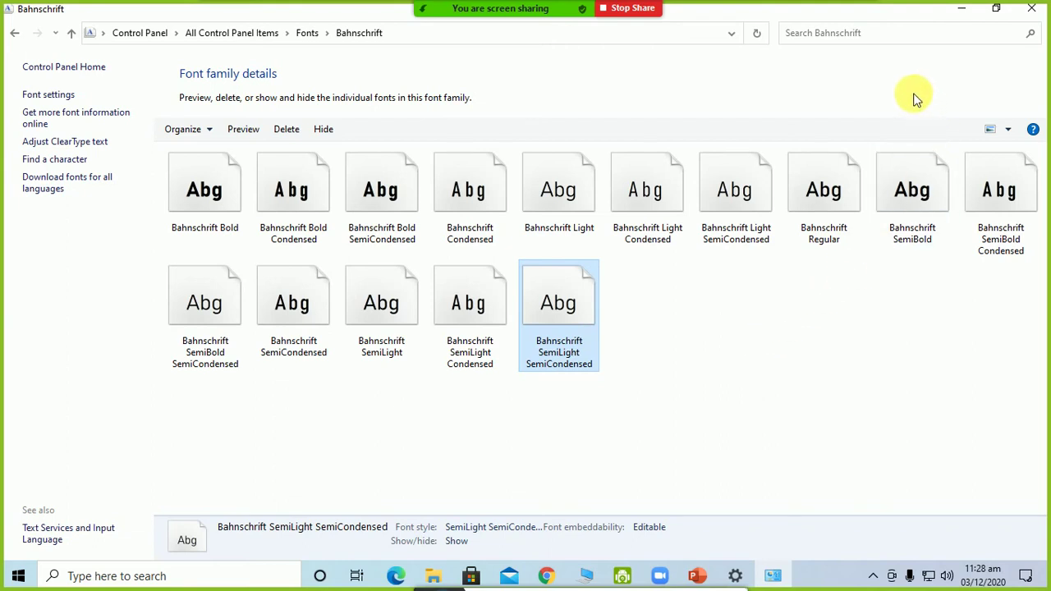
double_click(560, 285)
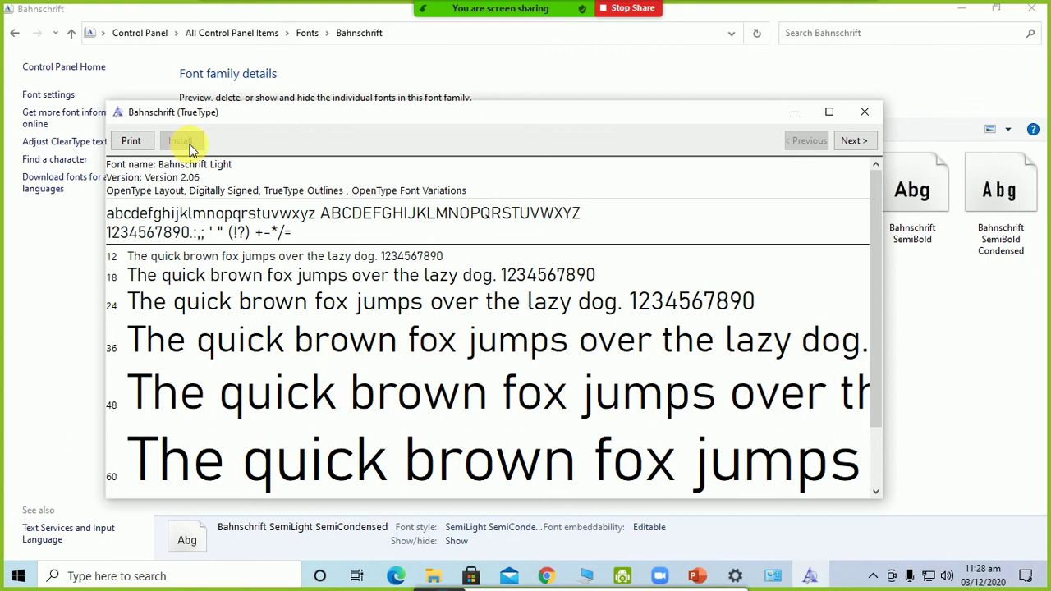
left_click(866, 111)
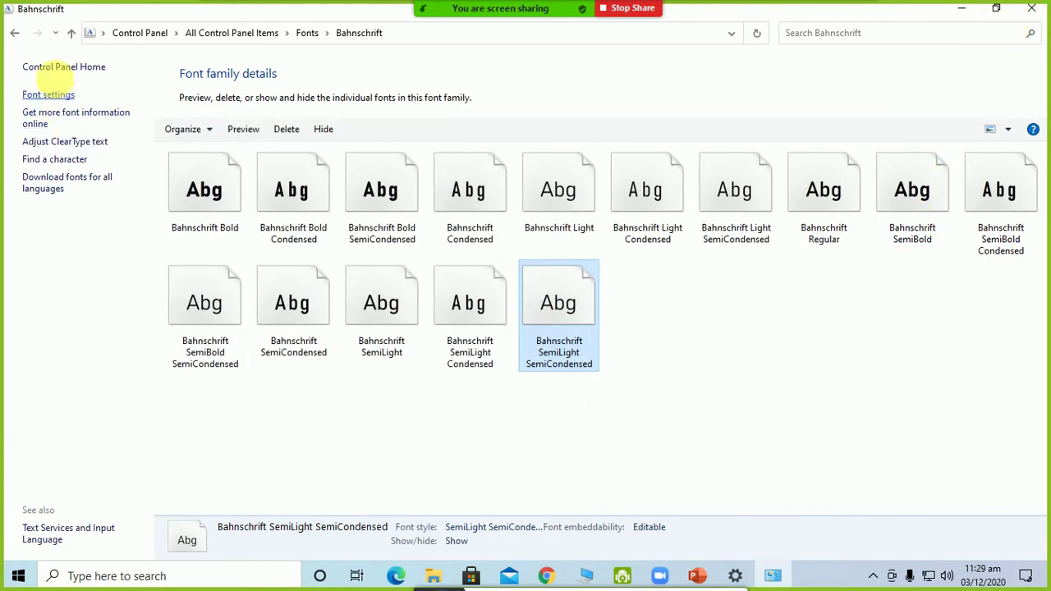
left_click(16, 34)
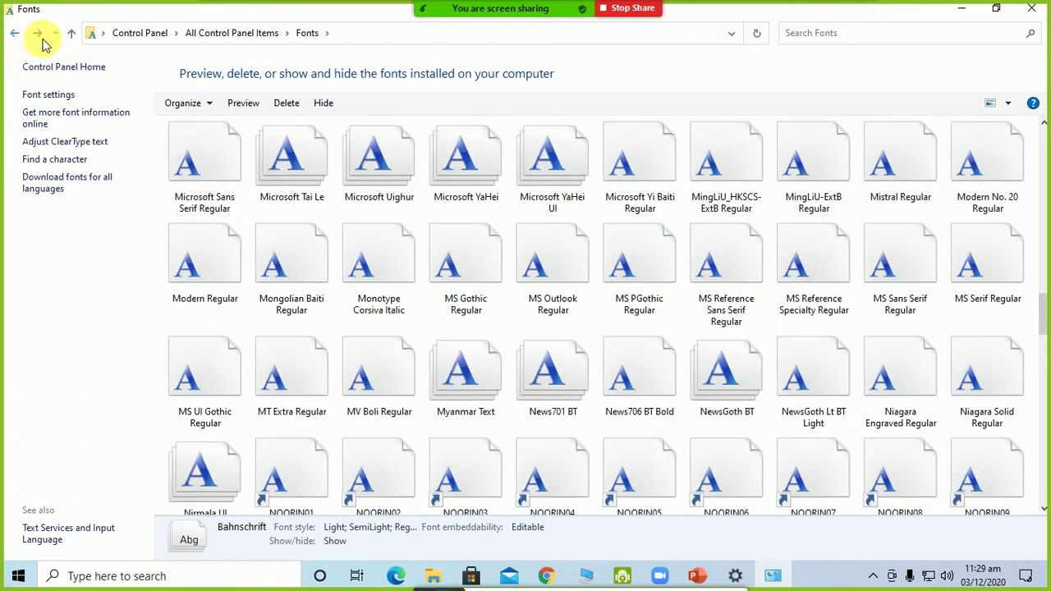
- Open the Microsoft Uighur font family and preview the Microsoft Uighur Regular font
left_click(569, 392)
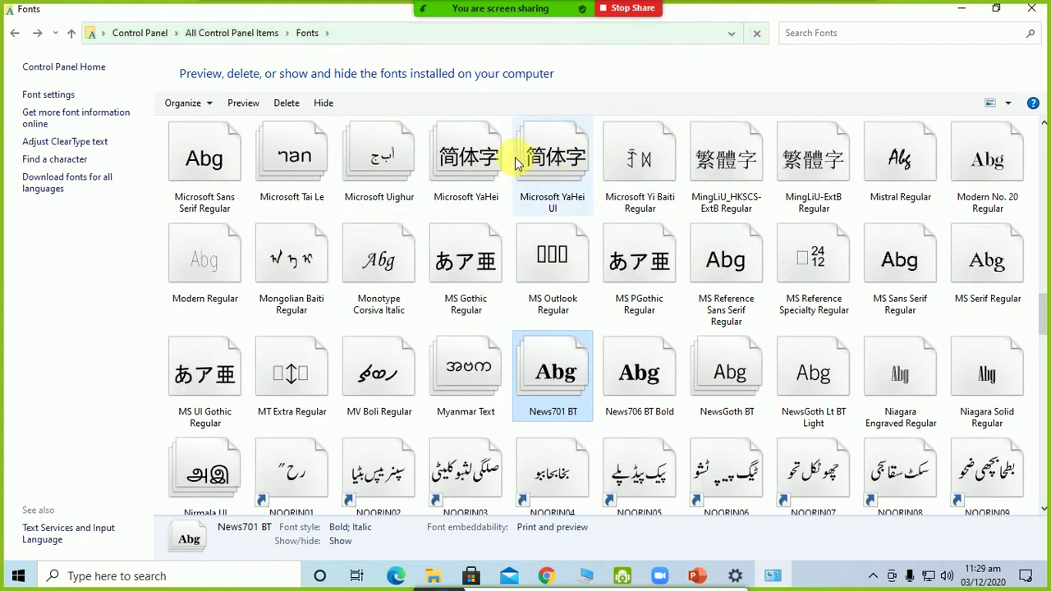
left_click(391, 168)
double_click(391, 169)
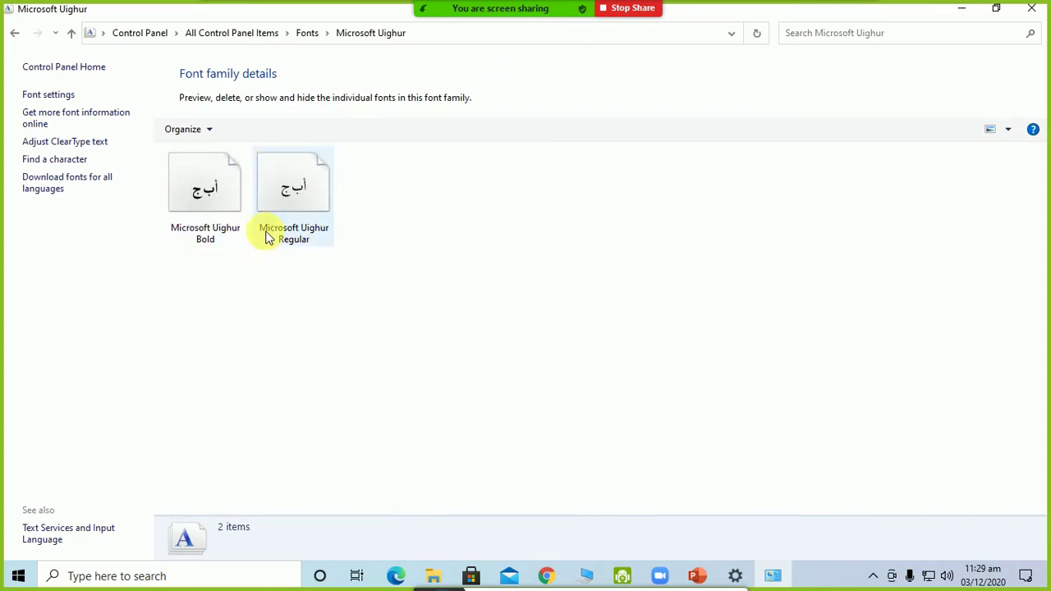
double_click(299, 236)
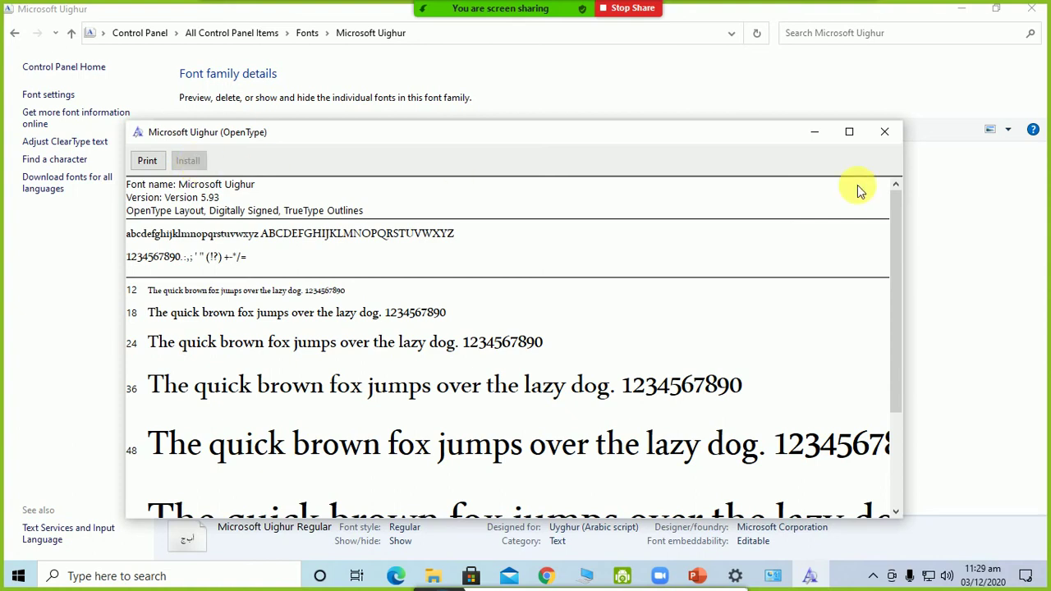
left_click(883, 131)
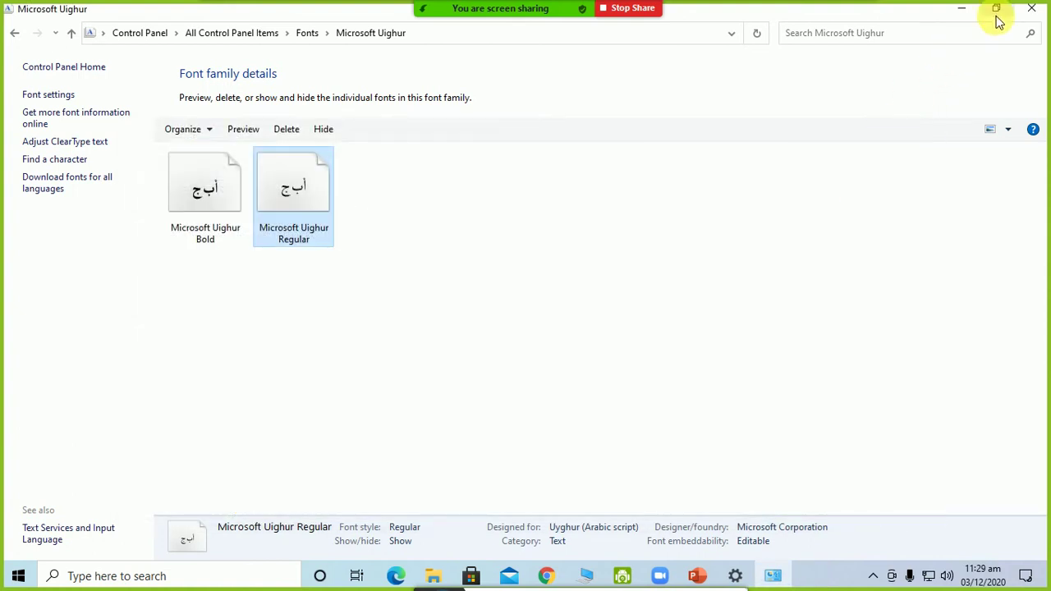
- Check the National Geographic Hummingbirds PREMIUM download in the notifications and close the Control Panel fonts window
left_click(1027, 577)
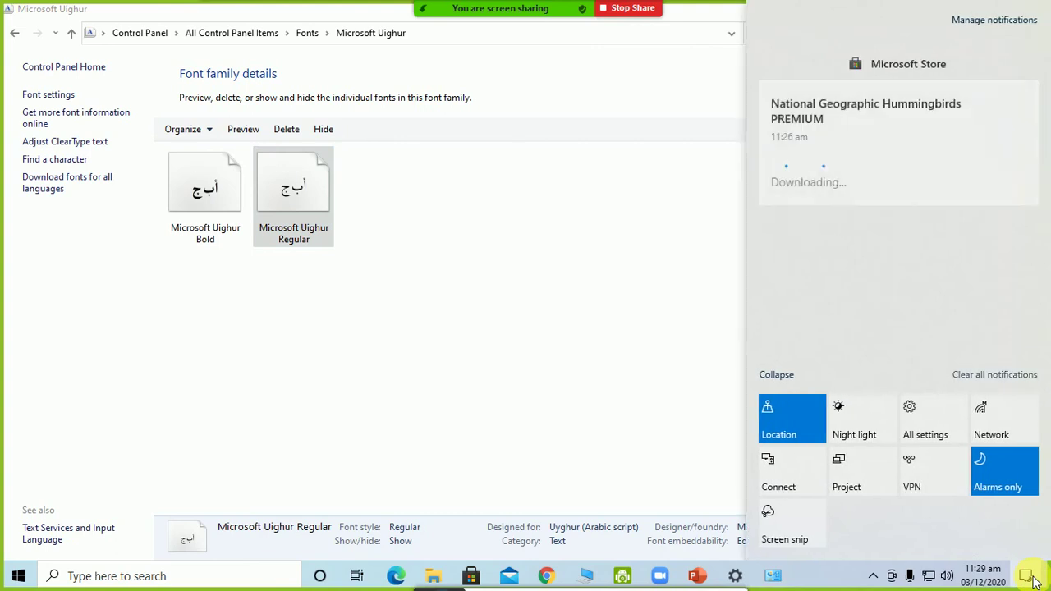
left_click(613, 354)
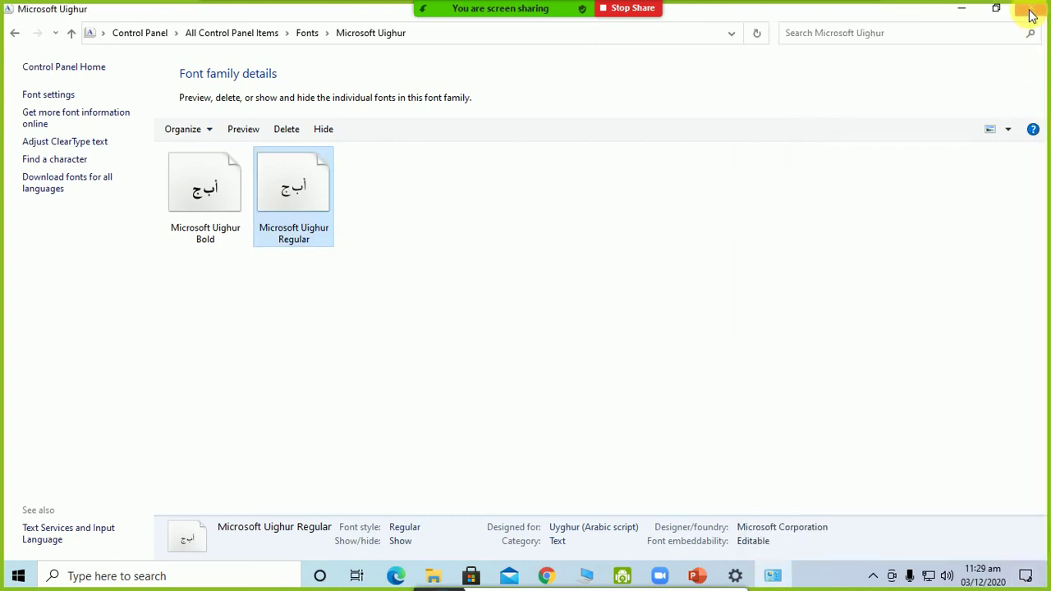
left_click(1031, 17)
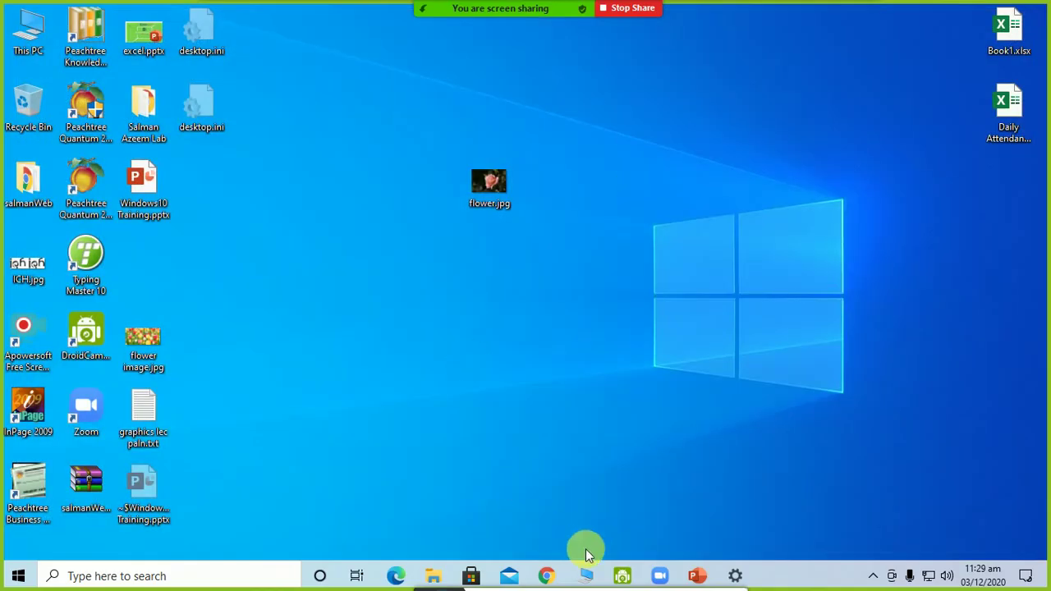
- Switch to Settings, open the Start personalization settings, and view the Start menu's current layout
left_click(734, 577)
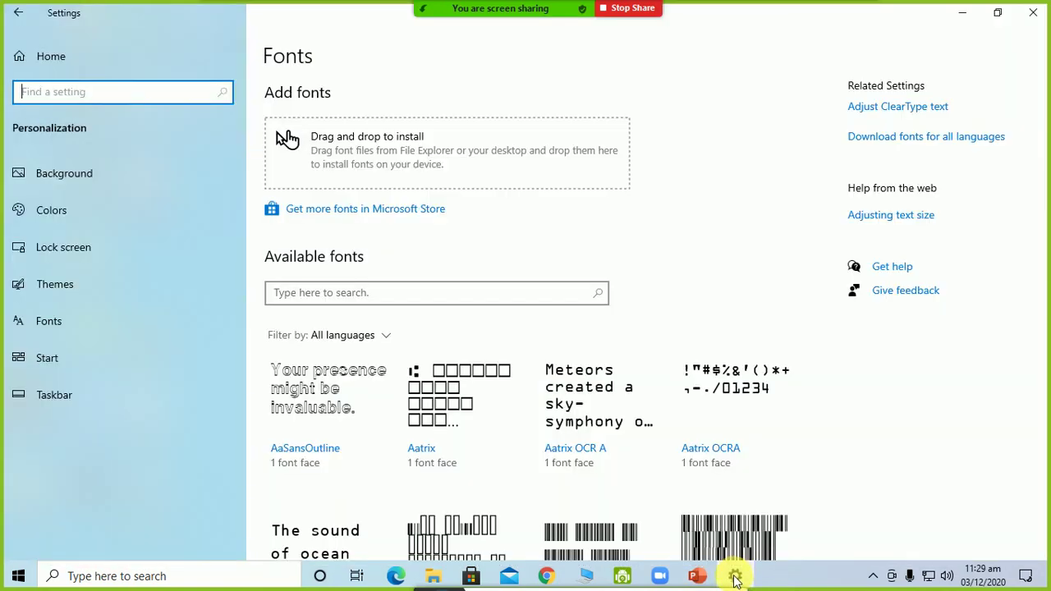
left_click(171, 362)
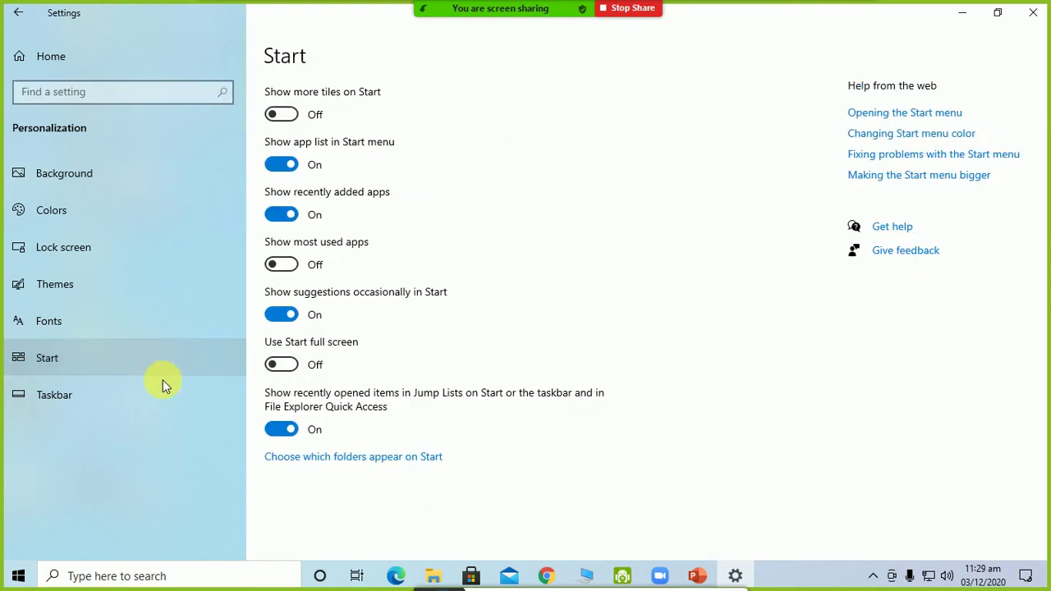
left_click(13, 575)
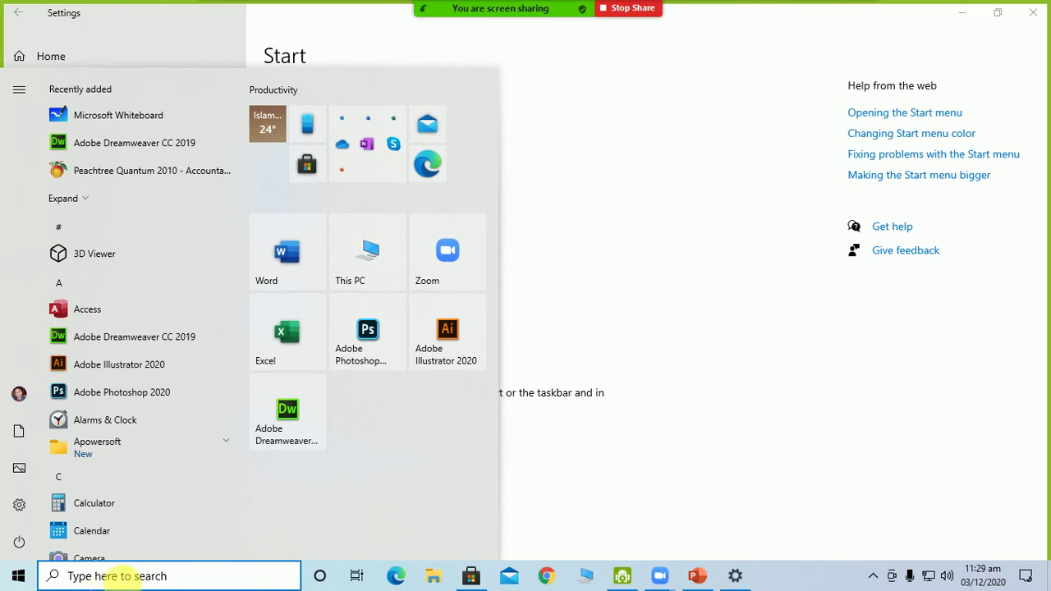
left_click(647, 427)
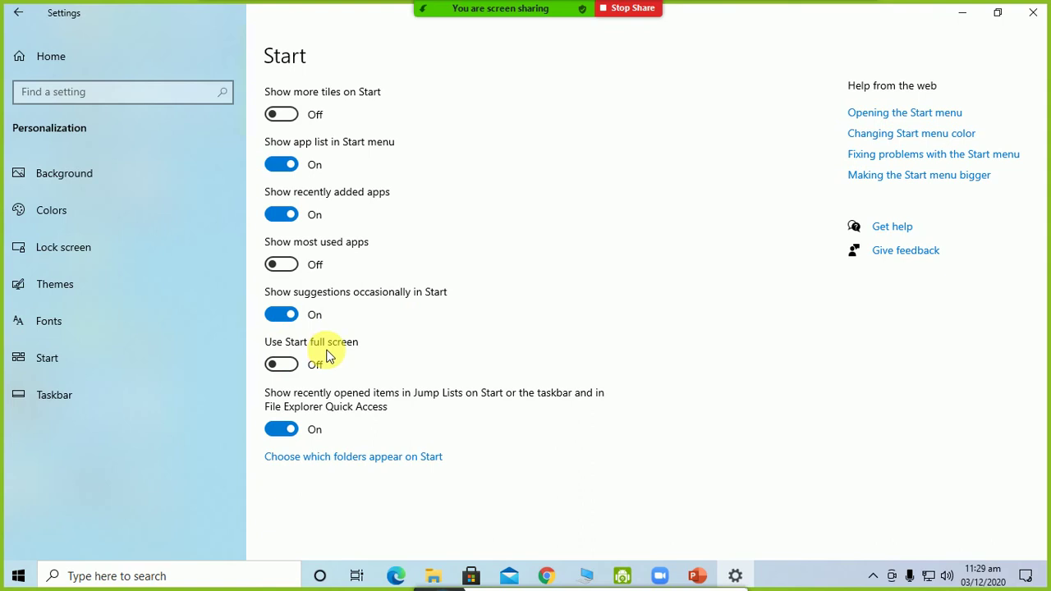
- Try the Use Start full screen option, view the Start menu with it on, and turn the option off again
left_click(282, 363)
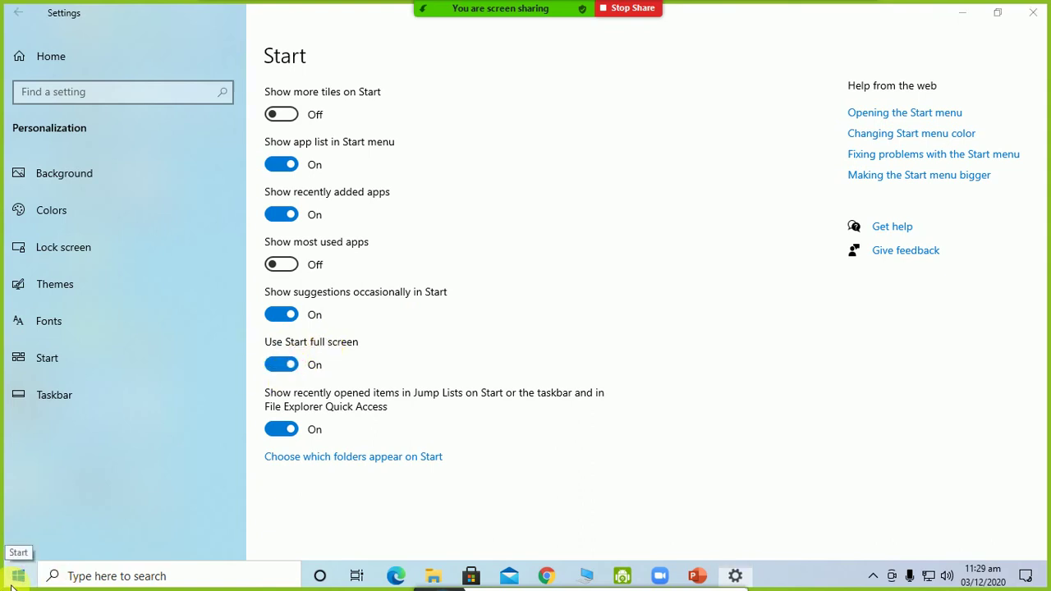
left_click(17, 576)
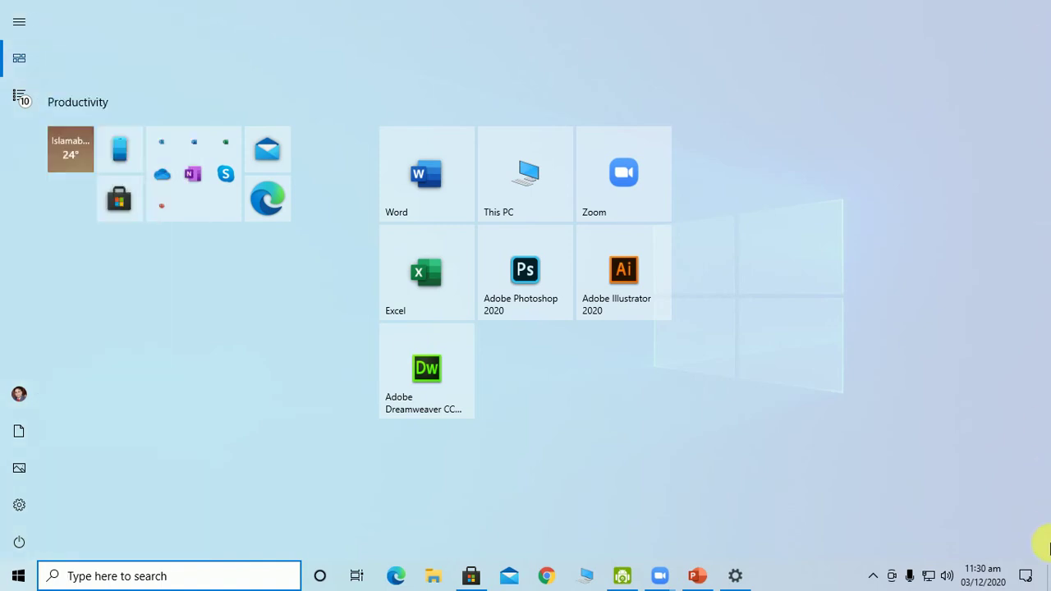
left_click(4, 581)
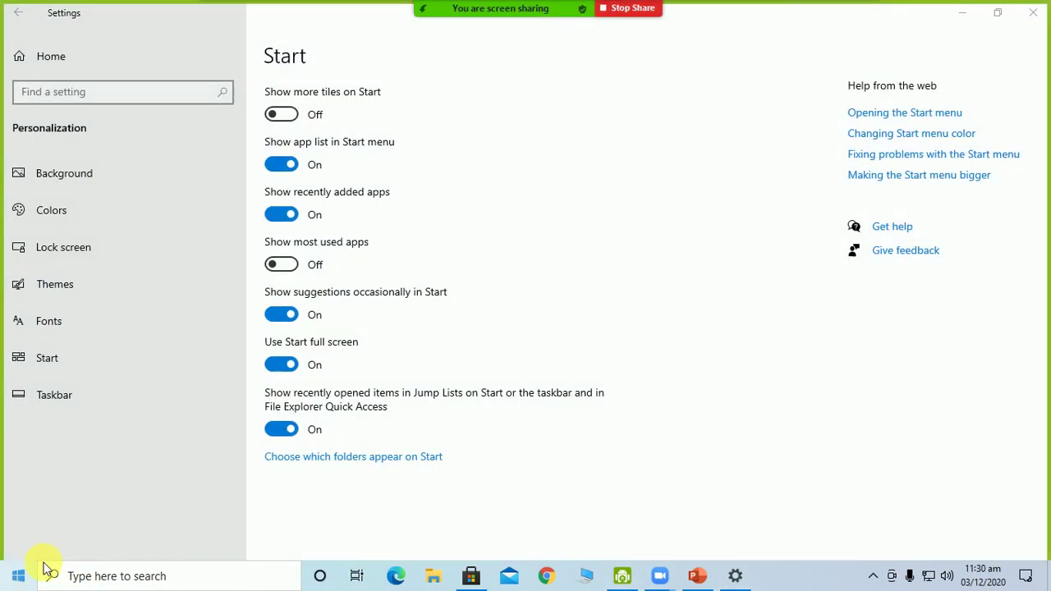
left_click(281, 366)
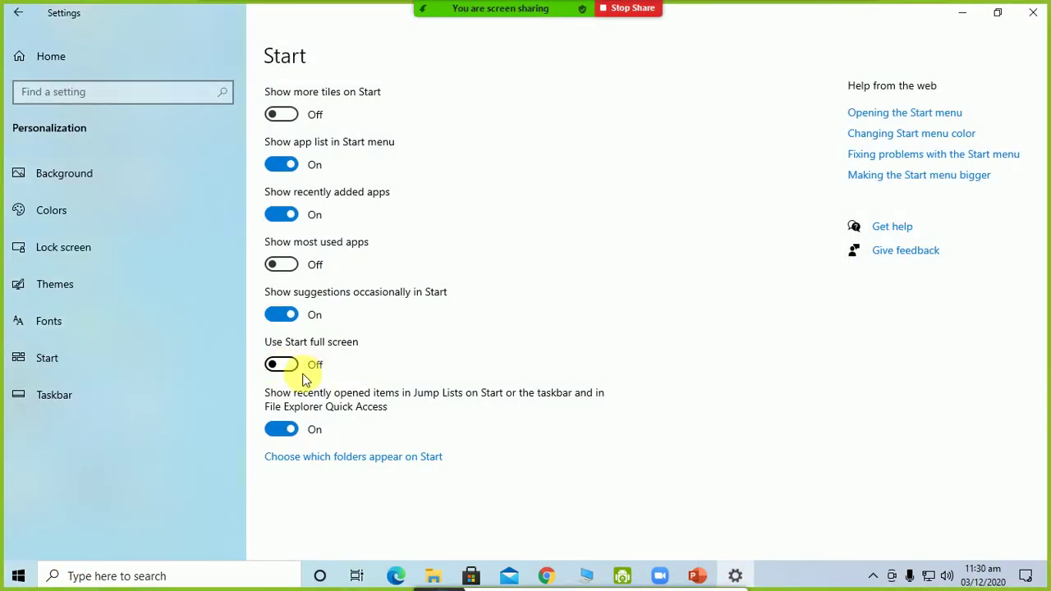
left_click(12, 581)
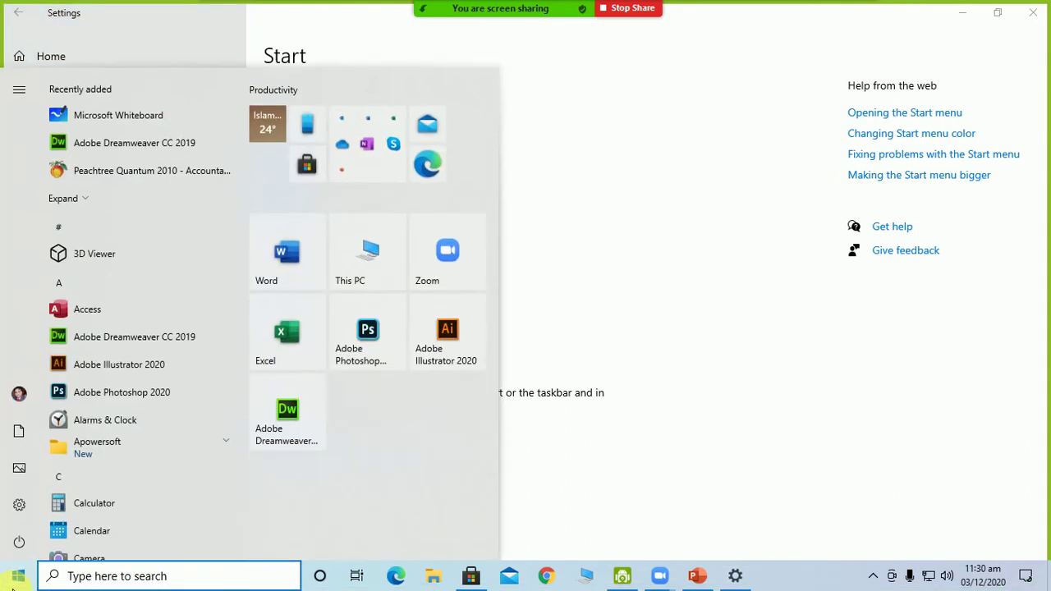
left_click(13, 578)
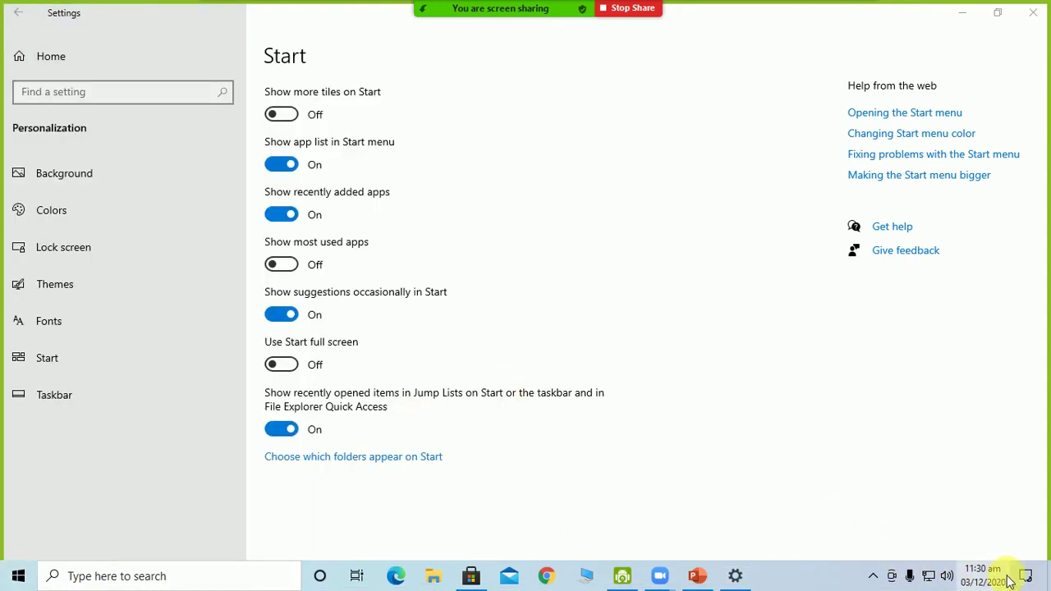
- Examine the notifications and quick action tiles in the Action Center
left_click(1036, 579)
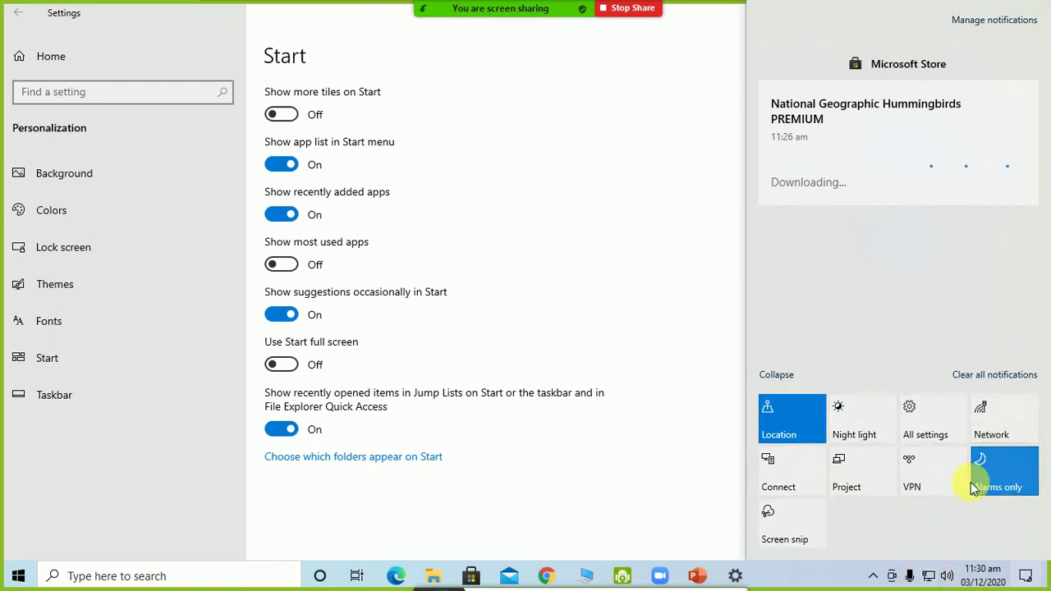
left_click(932, 433)
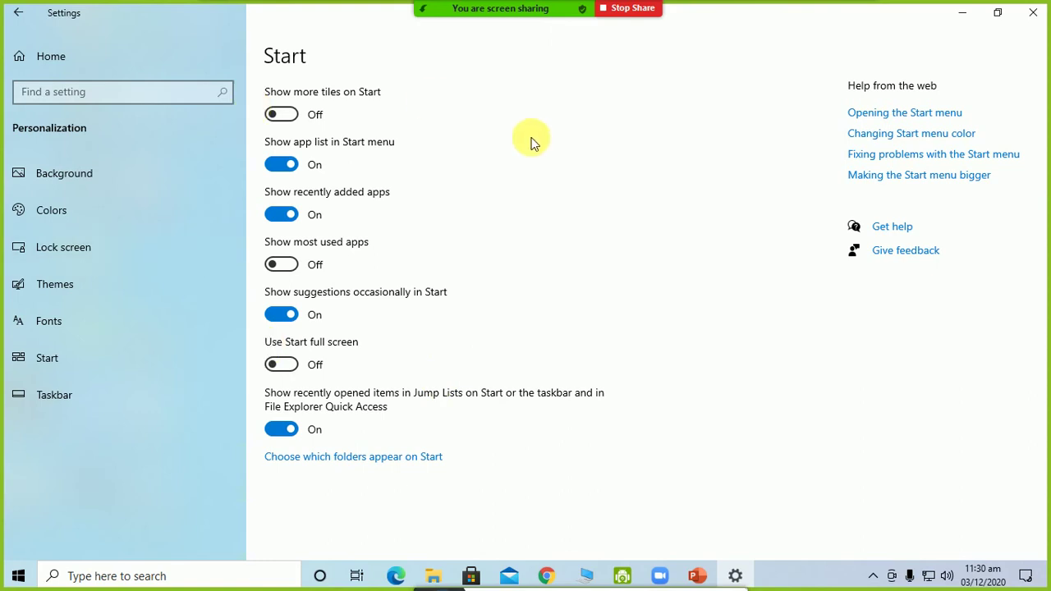
left_click(1029, 575)
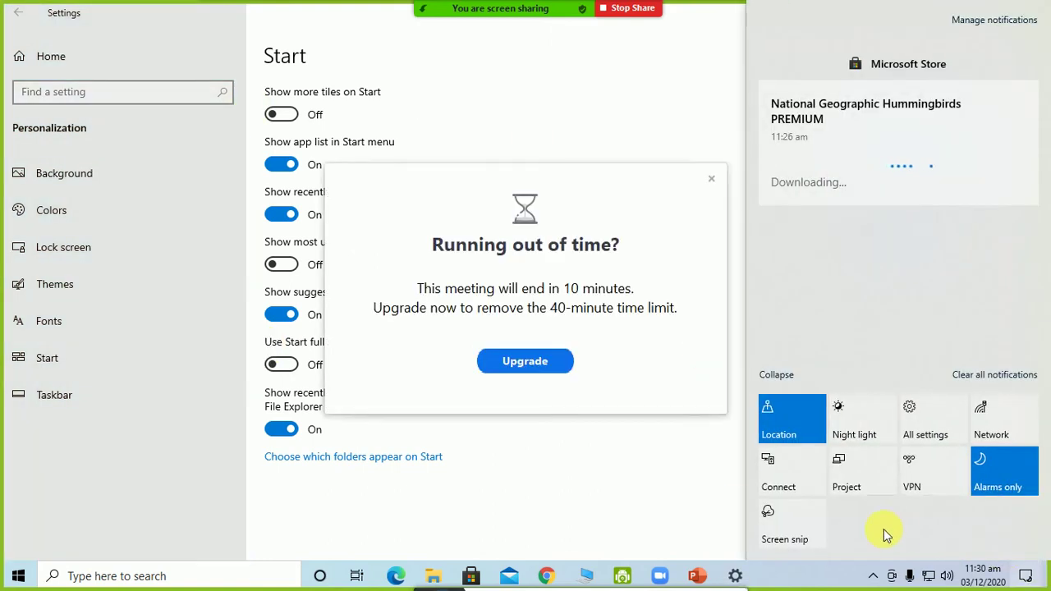
- Dismiss the meeting time-limit notice and open the Taskbar personalization settings
left_click(713, 182)
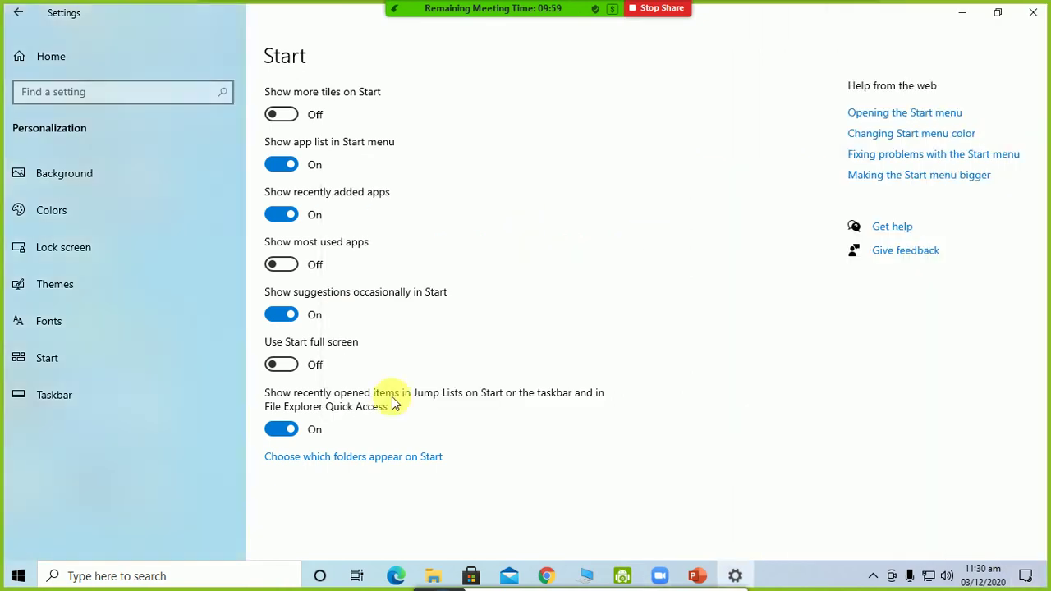
left_click(89, 397)
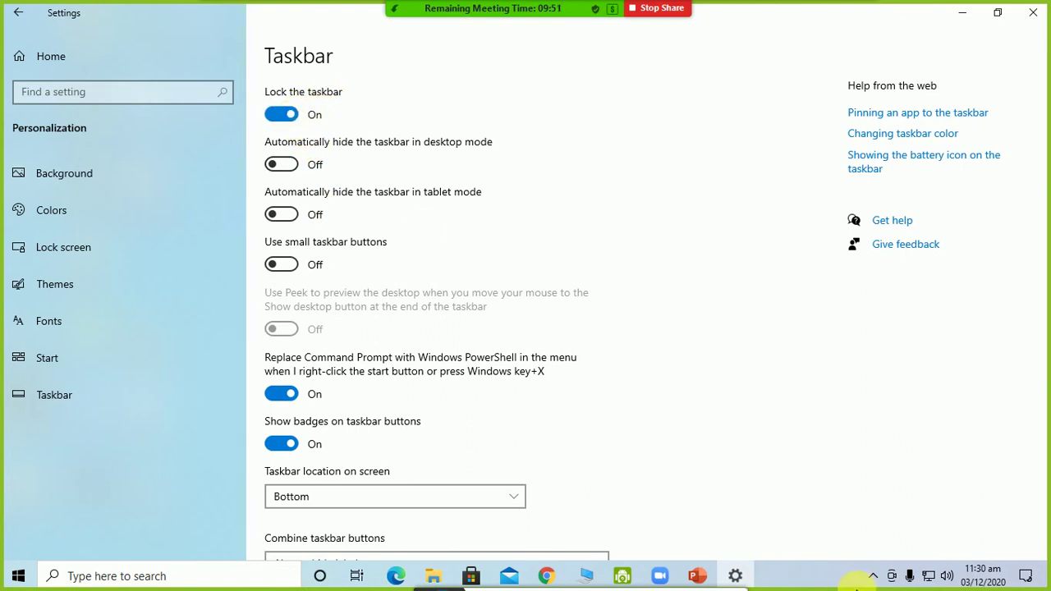
- Turn off Lock the taskbar, try to move the unlocked taskbar, and turn the lock on again
left_click(285, 112)
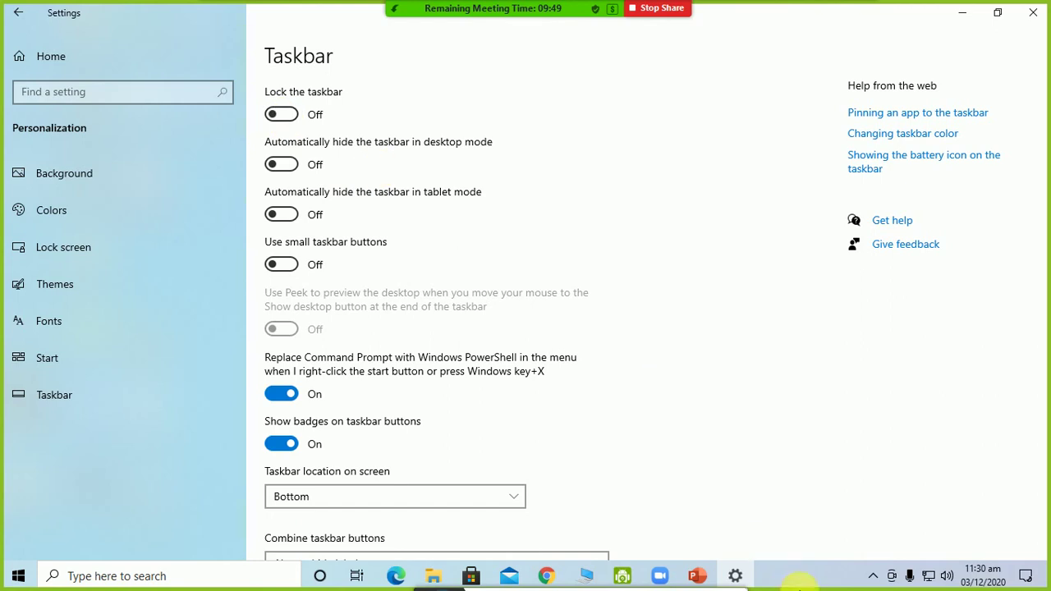
left_click_drag(941, 468, 529, 406)
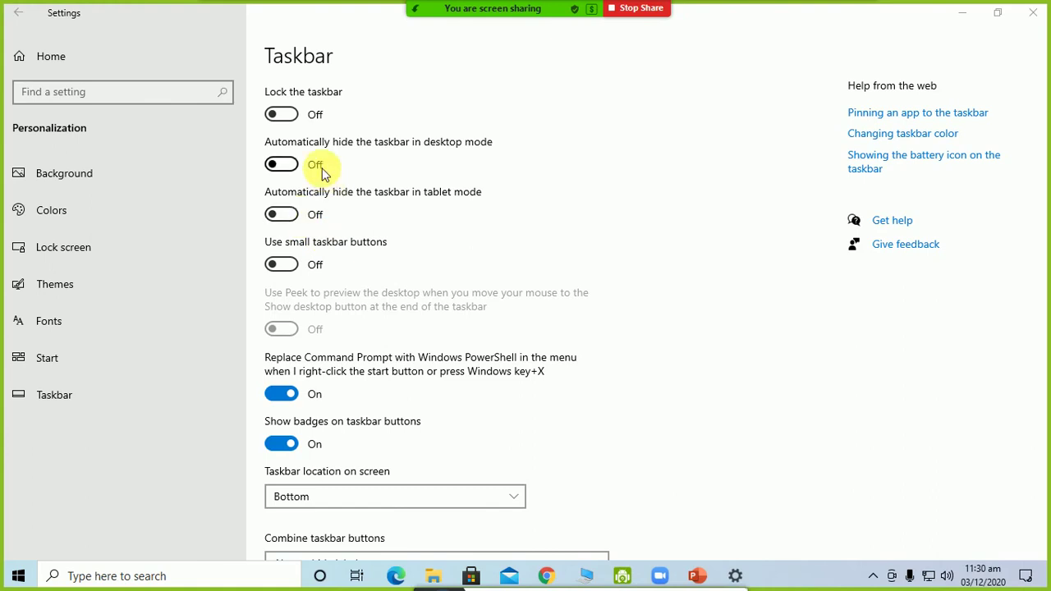
left_click(284, 115)
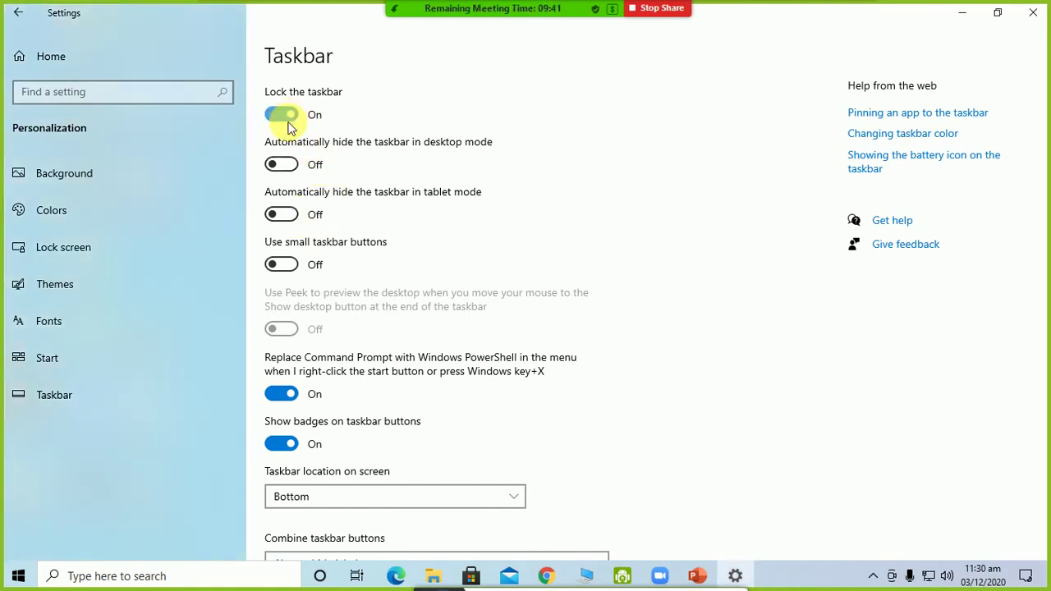
- Turn automatic taskbar hiding in desktop mode on and off again, and try the tablet mode option
left_click(288, 165)
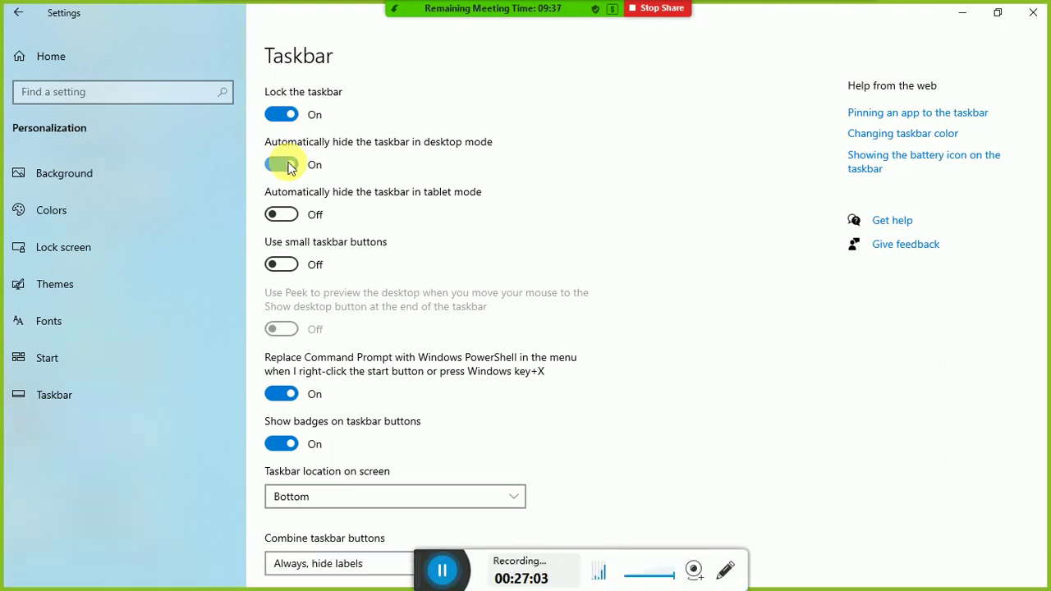
left_click(287, 165)
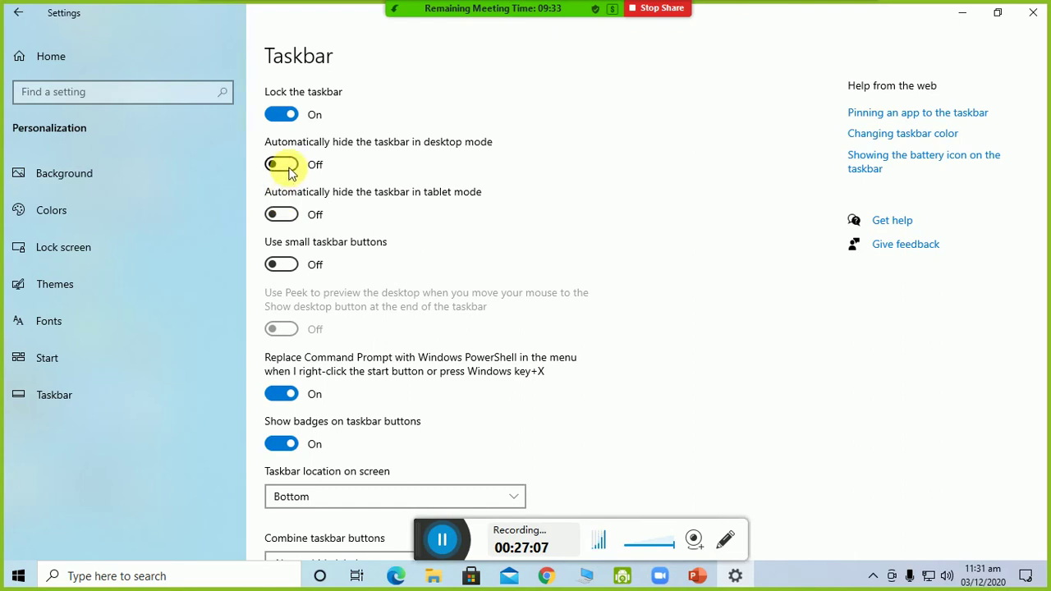
left_click(286, 215)
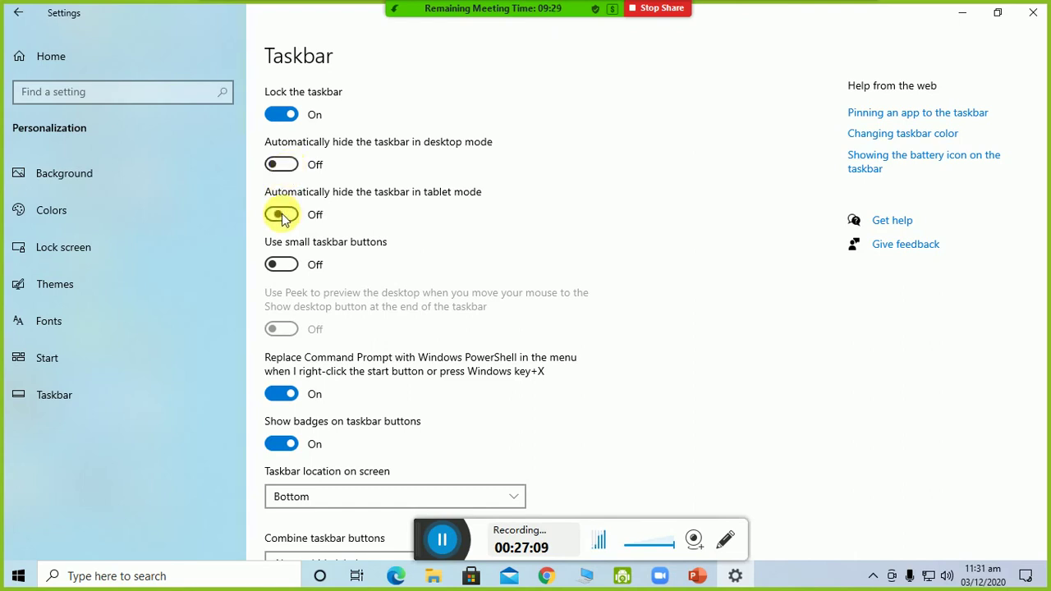
- Turn on Use small taskbar buttons in the Taskbar settings
left_click(280, 264)
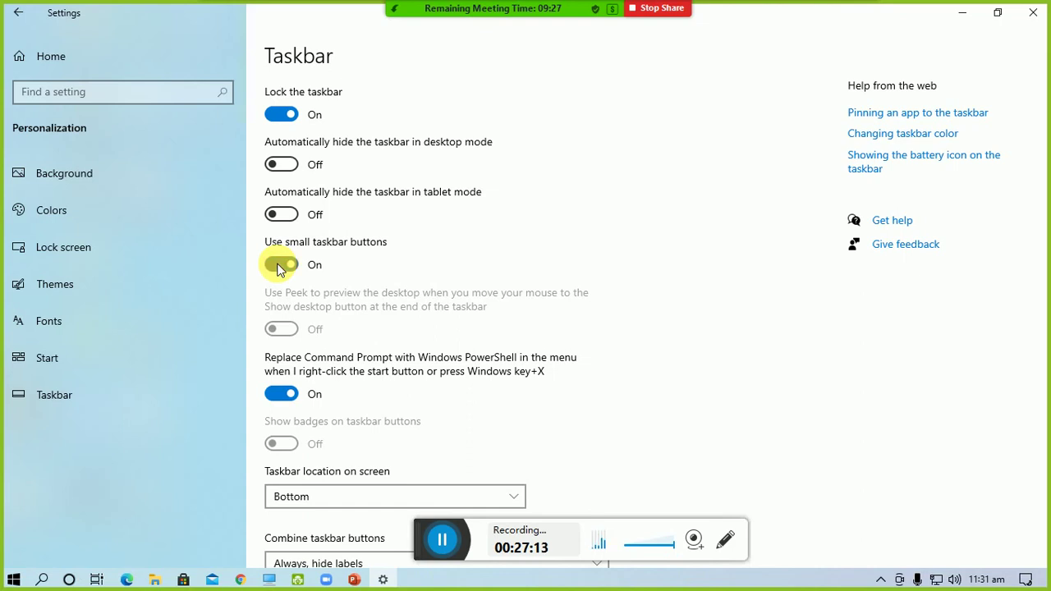
- Turn off Use small taskbar buttons and review the remaining taskbar options, including the notification area and multiple displays
left_click(280, 264)
scroll(280, 269, "down", 5)
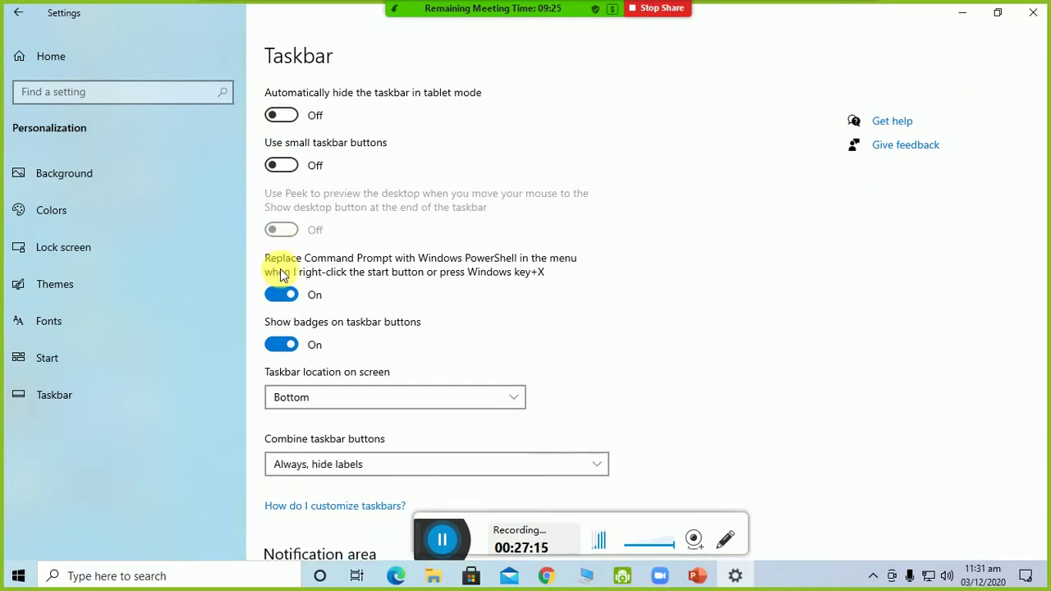
scroll(285, 285, "down", 1)
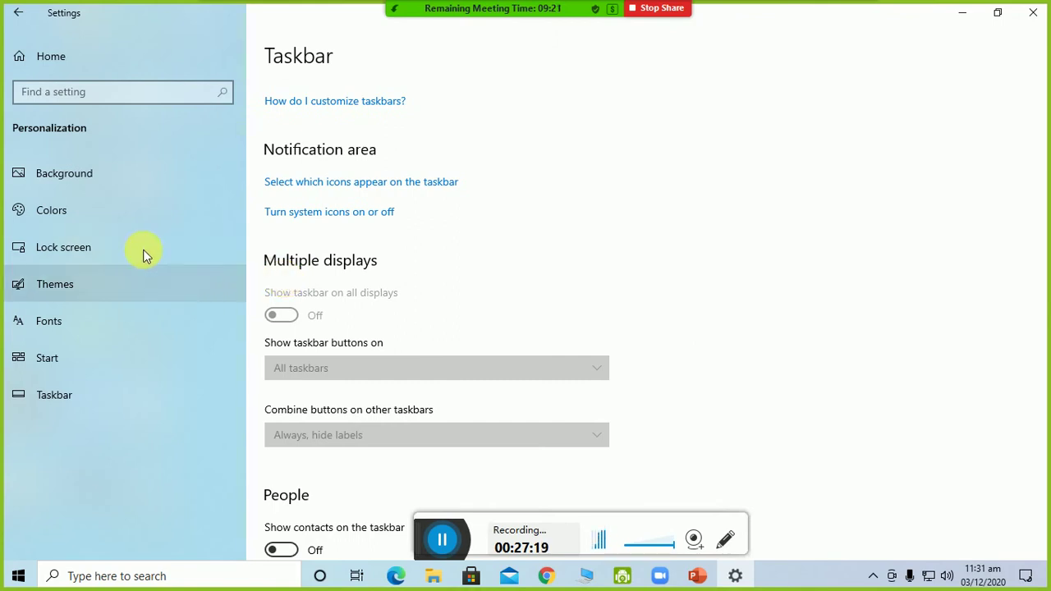
- Return to the Themes settings and check the notifications and theme list for the National Geographic Hummingbirds PREMIUM theme
left_click(17, 25)
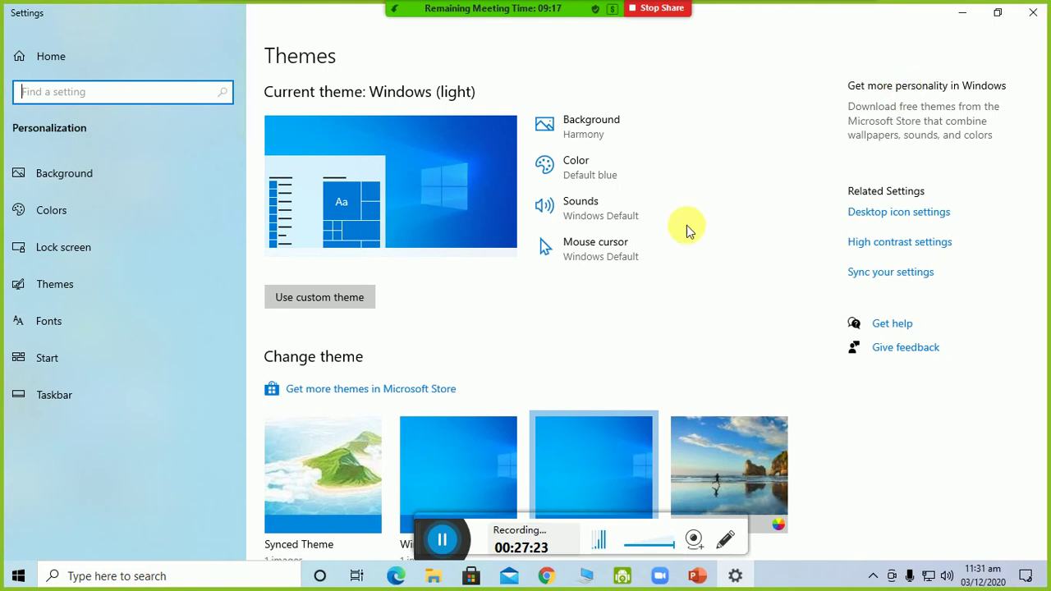
left_click(1026, 576)
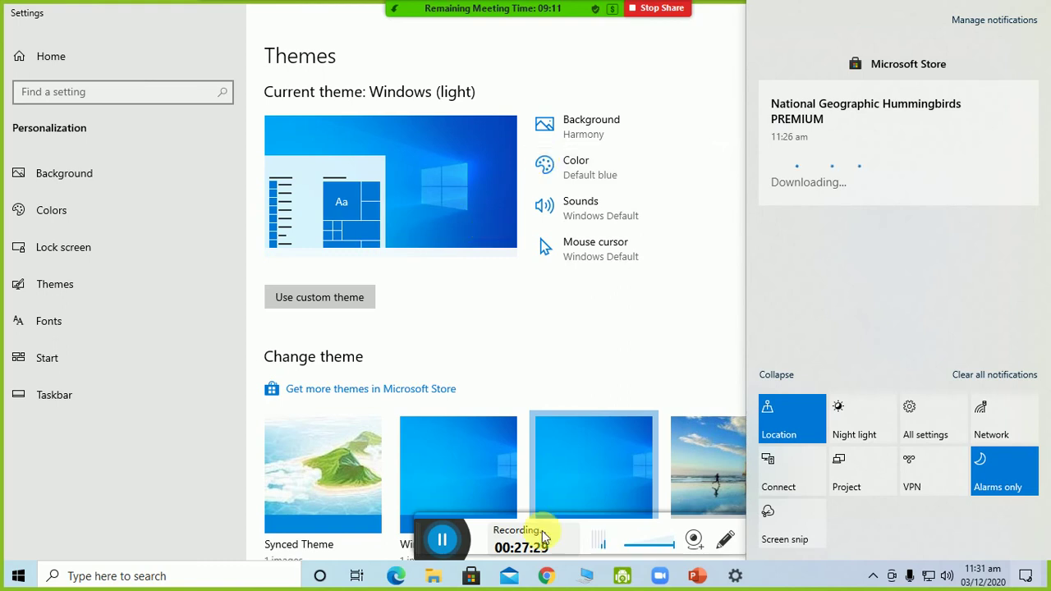
left_click(610, 296)
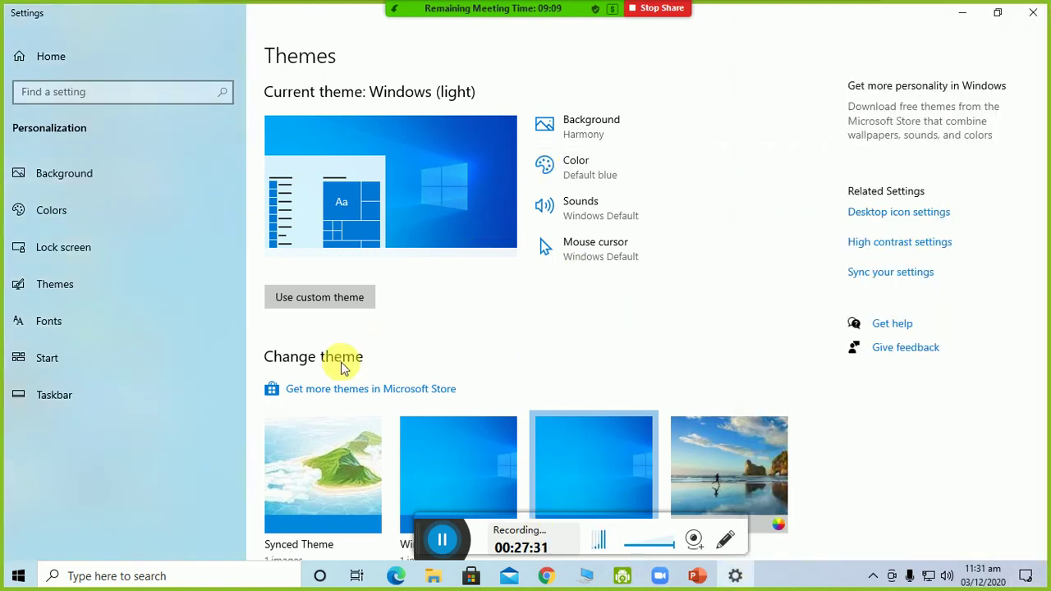
scroll(324, 370, "down", 4)
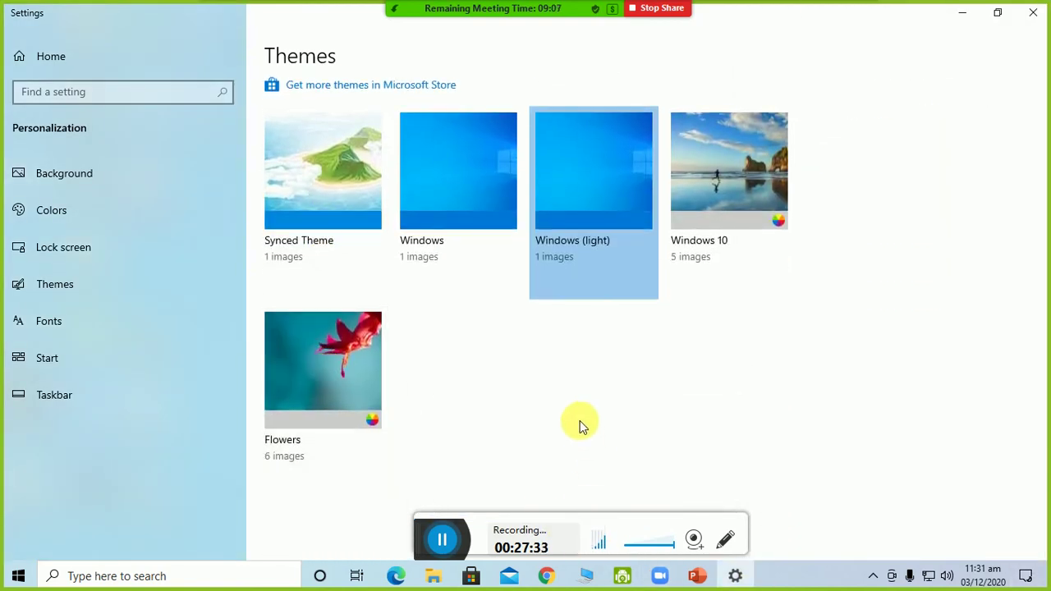
scroll(579, 421, "up", 4)
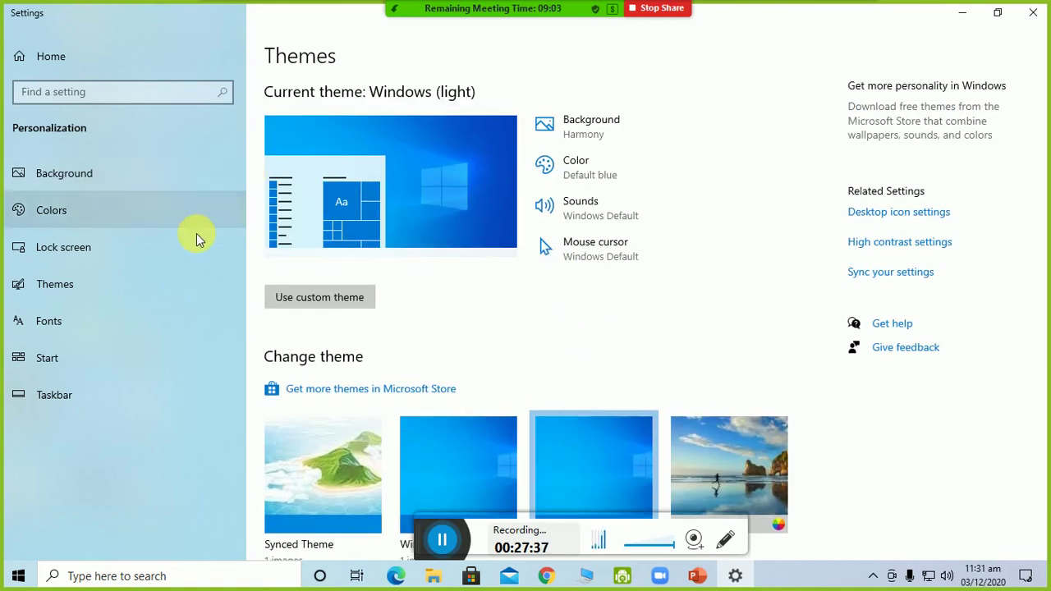
- Switch to PowerPoint and present the Windows Settings slide as a slide show
left_click(712, 574)
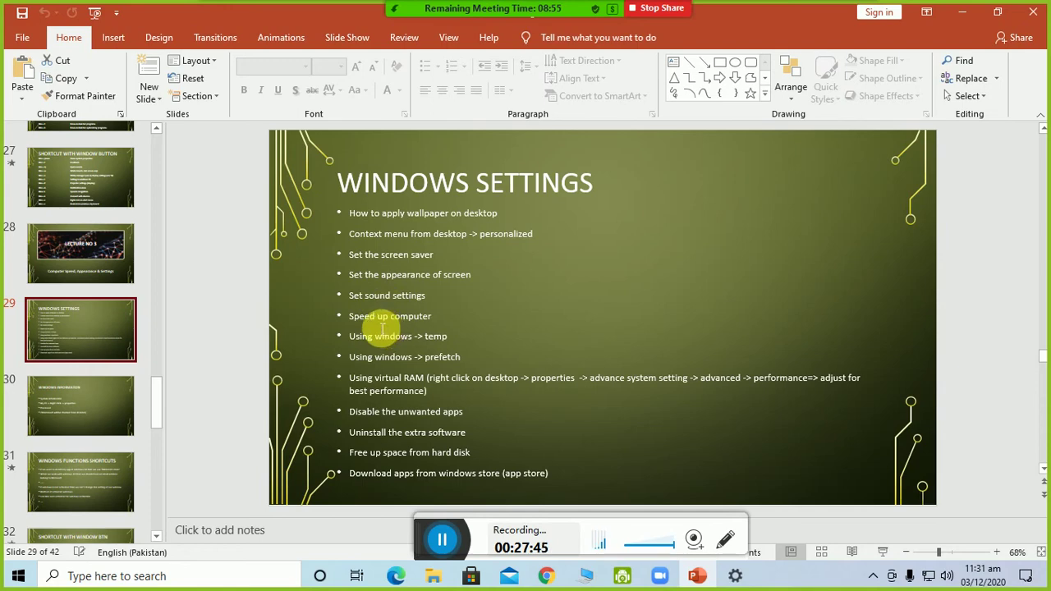
key("shift+F5")
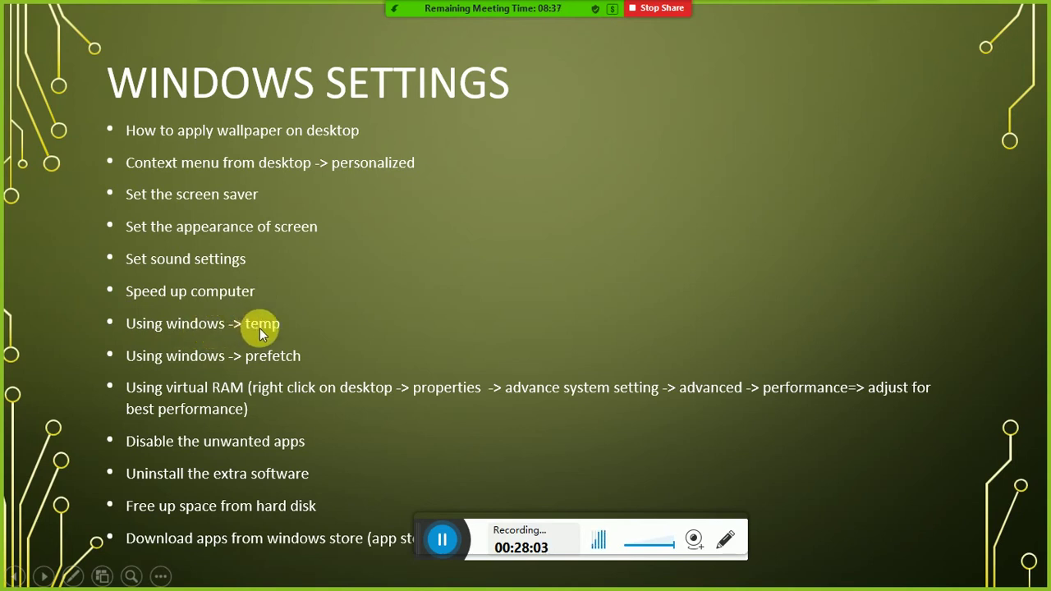
- Show the desktop and open the Windows folder on Local Disk (C:) through This PC
key("super+d")
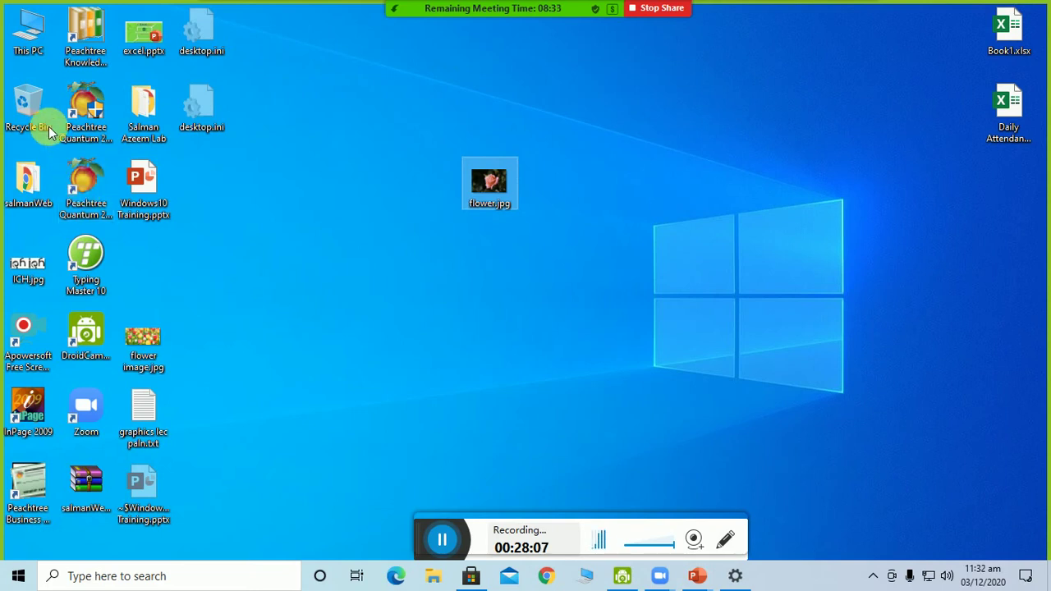
left_click(36, 49)
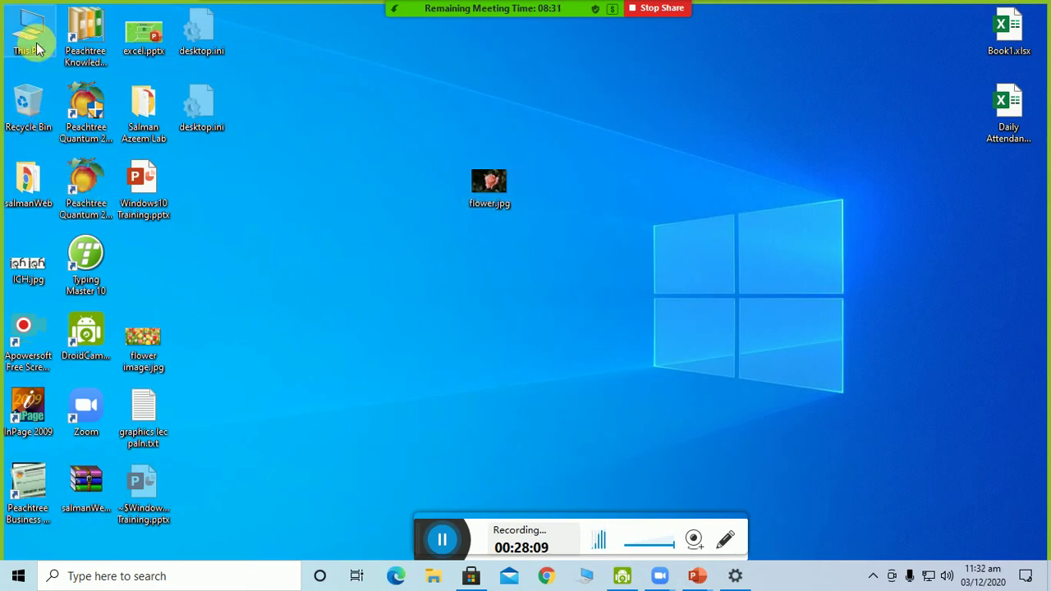
double_click(37, 49)
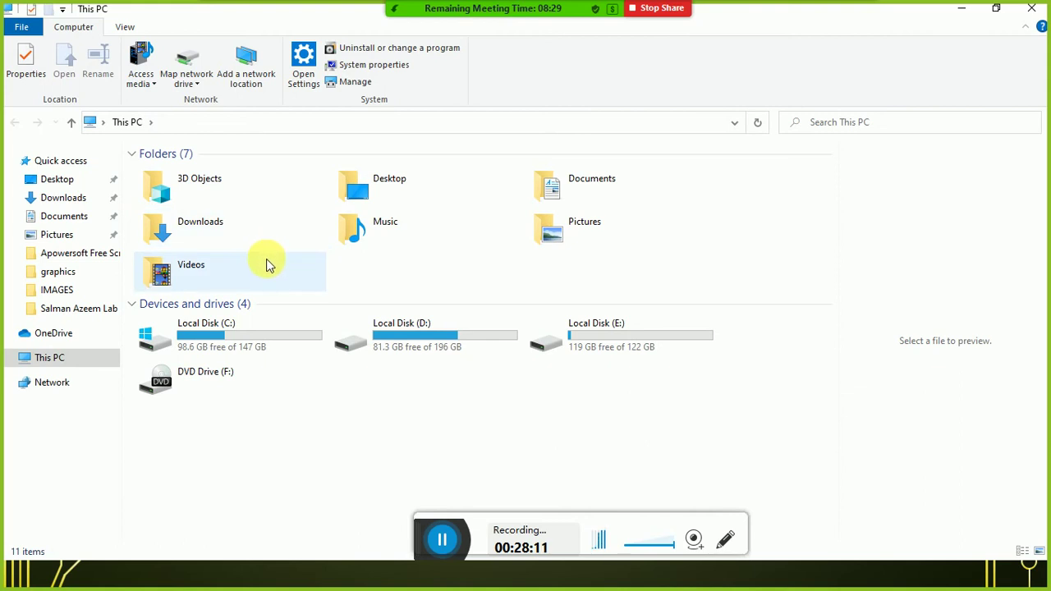
double_click(308, 342)
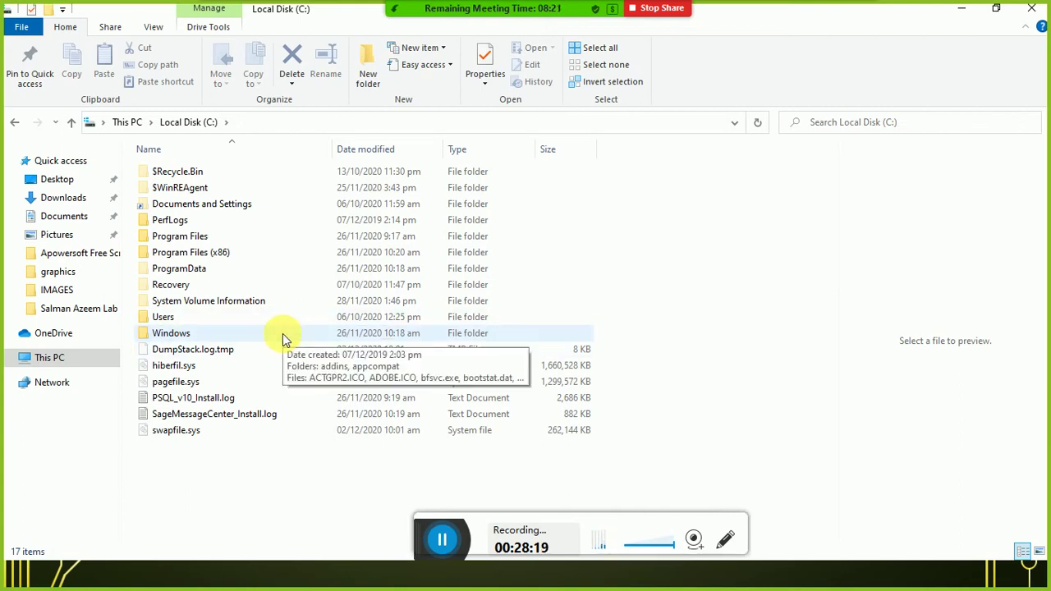
double_click(282, 335)
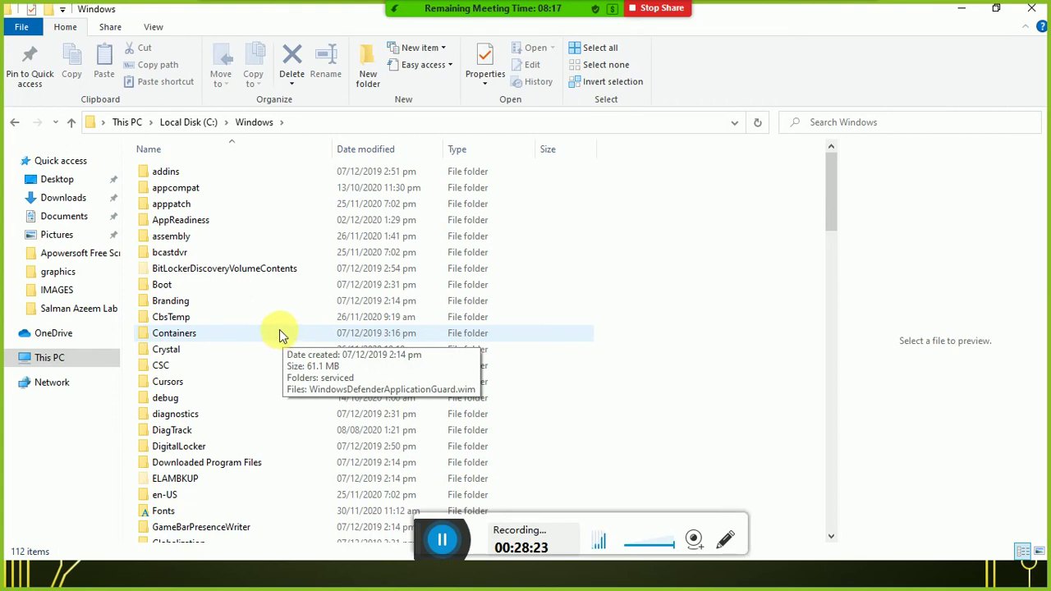
- Find the Temp folder inside the Windows folder and open it, granting permanent access
scroll(281, 326, "down", 20)
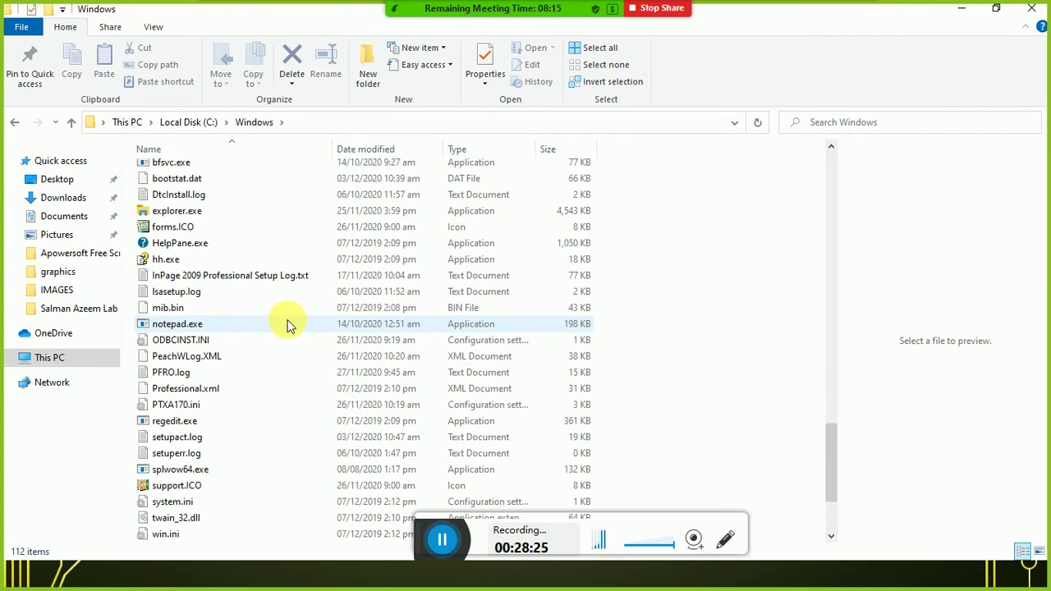
scroll(287, 326, "up", 20)
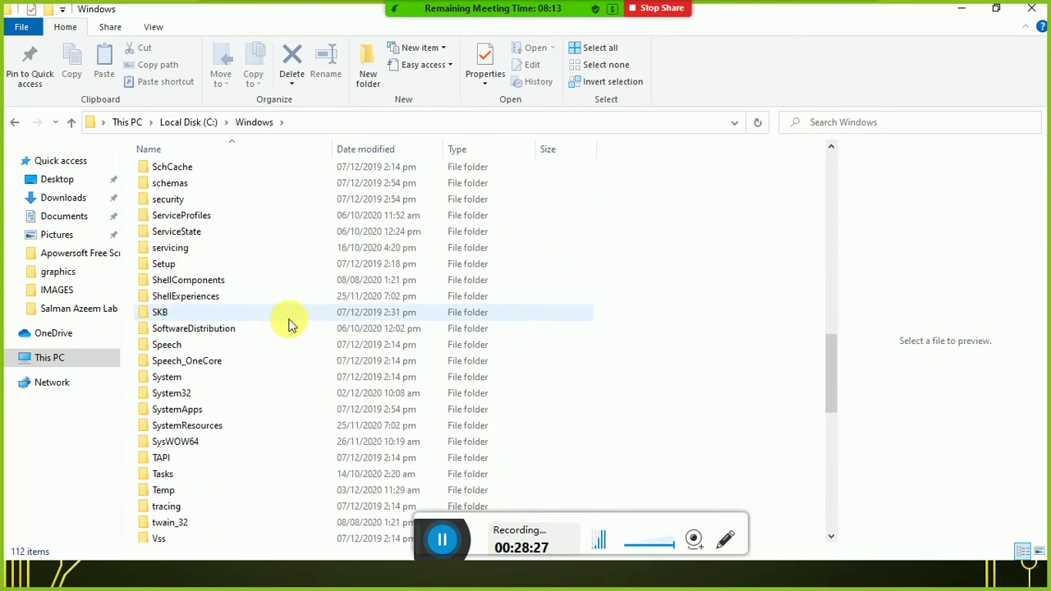
left_click(234, 200)
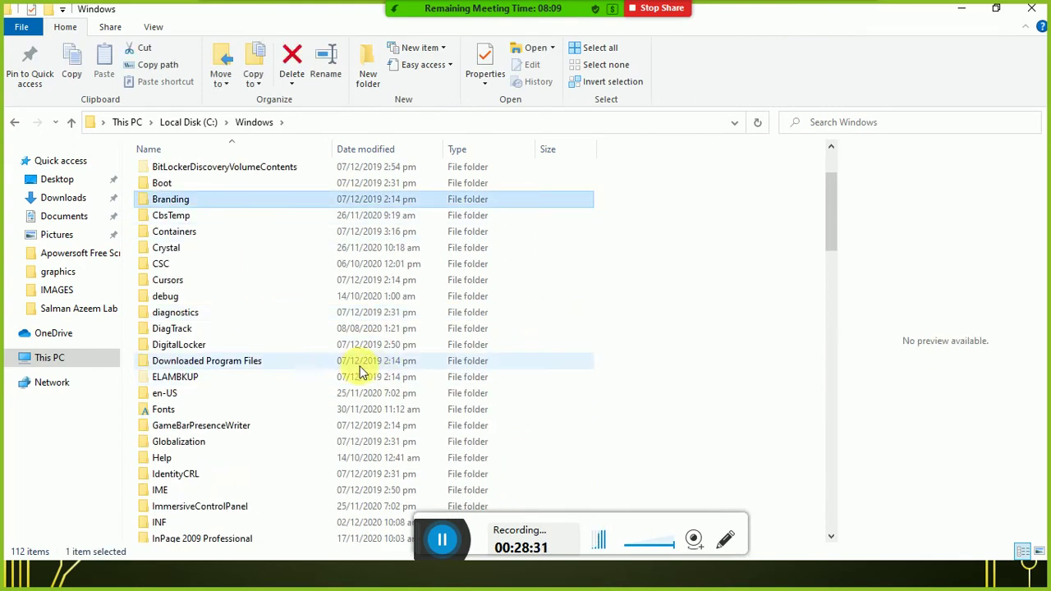
type("temp")
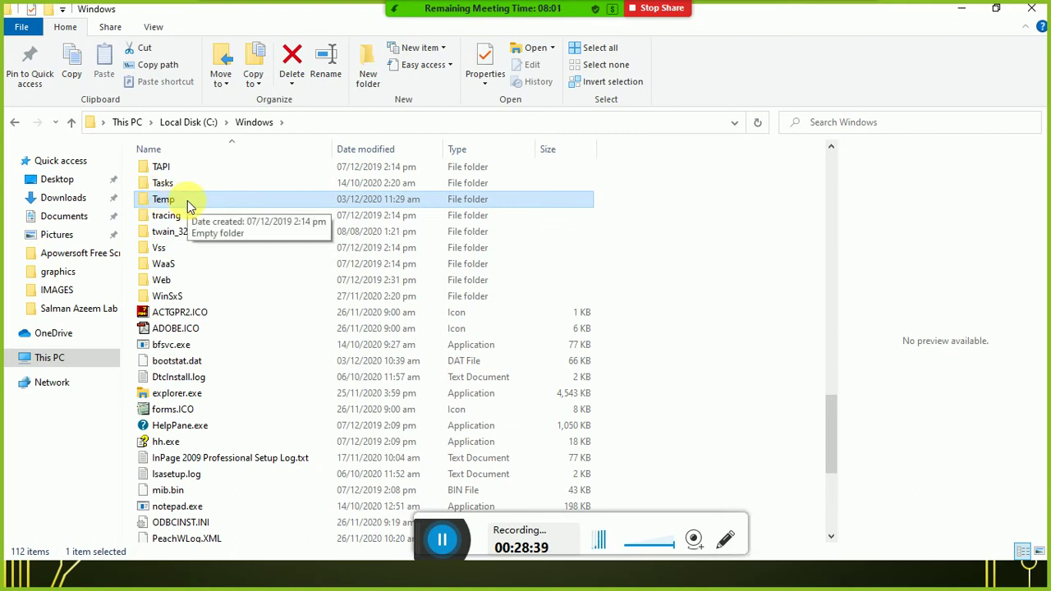
double_click(187, 200)
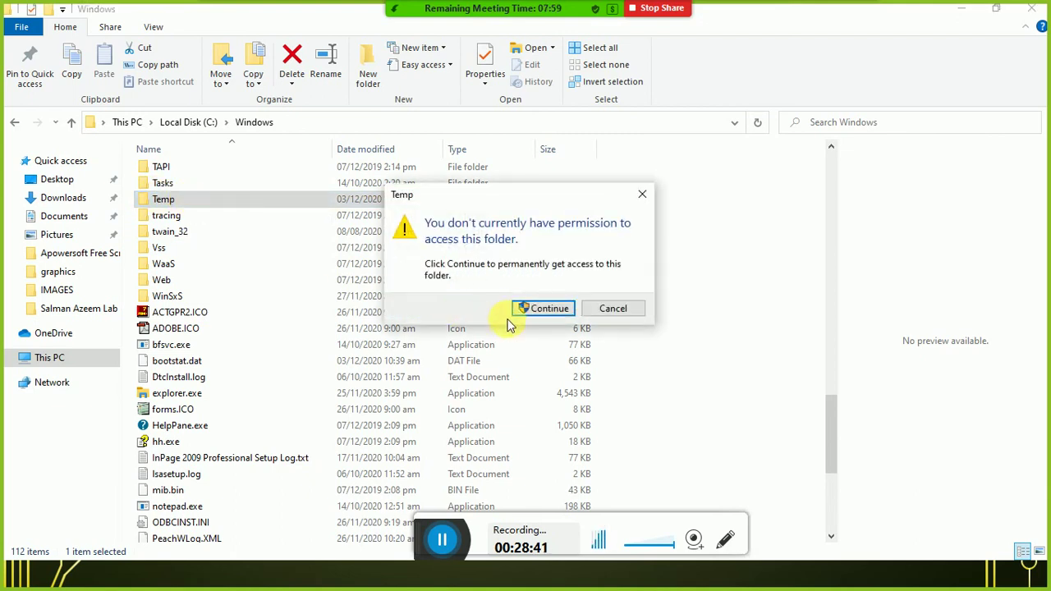
left_click(525, 310)
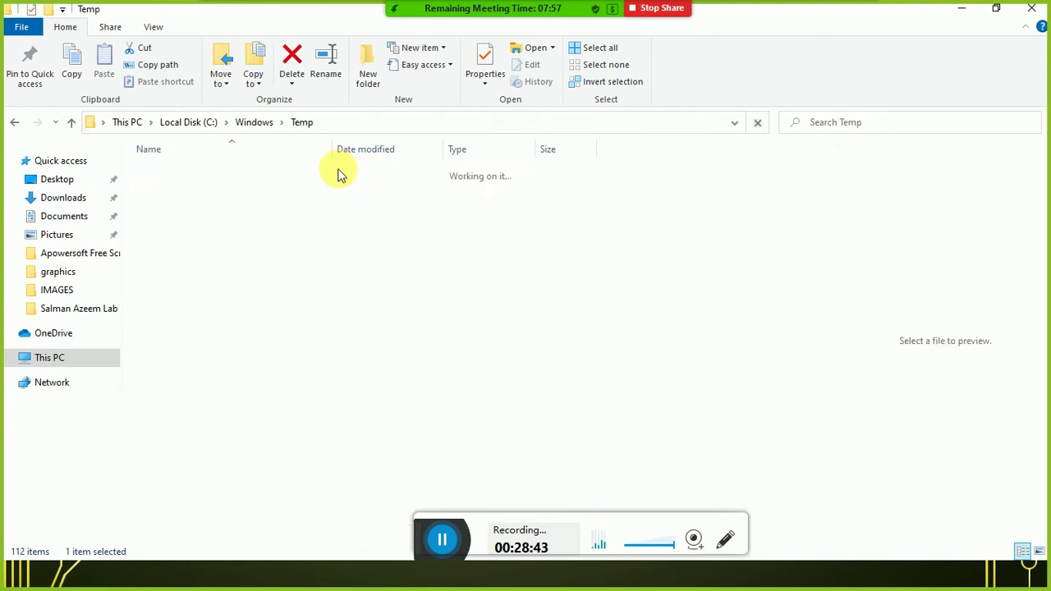
- Try to delete everything in the Temp folder, choosing to skip the EDGEMITMP_128C4.tmp folder and cancelling the deletion
scroll(274, 345, "down", 15)
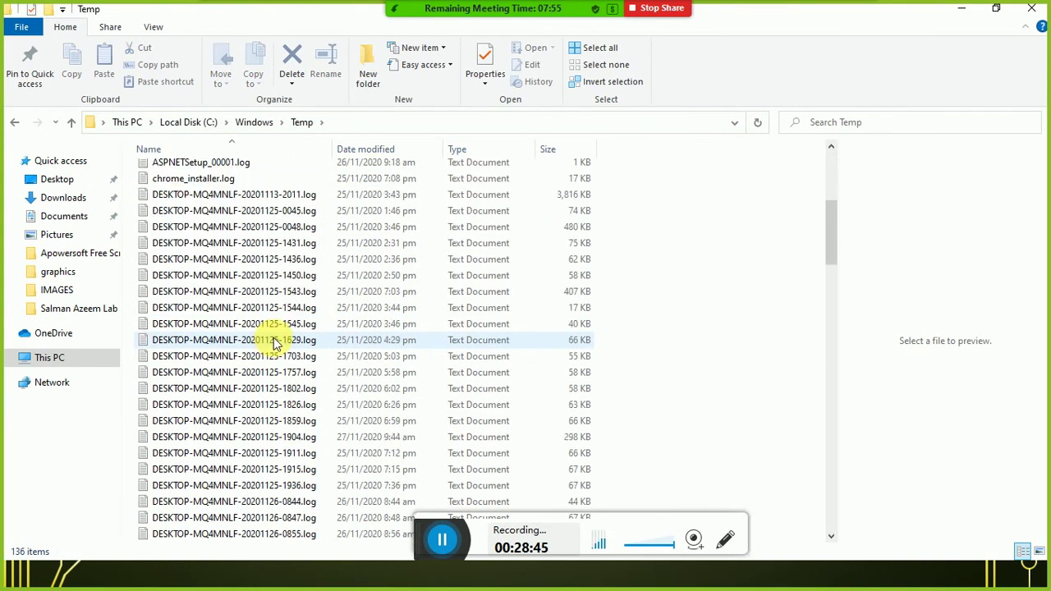
scroll(276, 340, "down", 20)
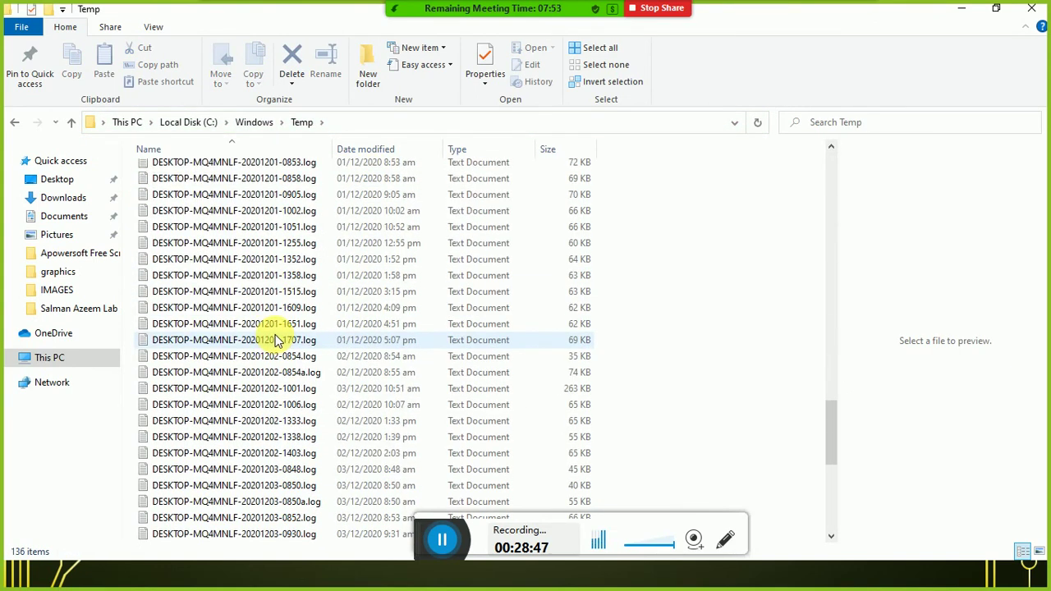
scroll(275, 339, "up", 12)
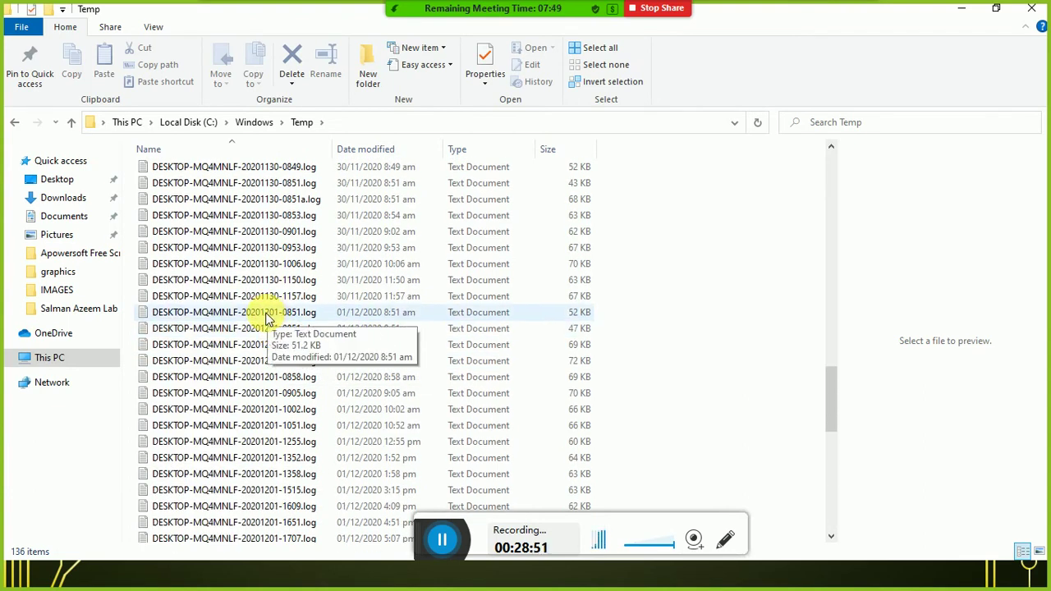
key("ctrl+a")
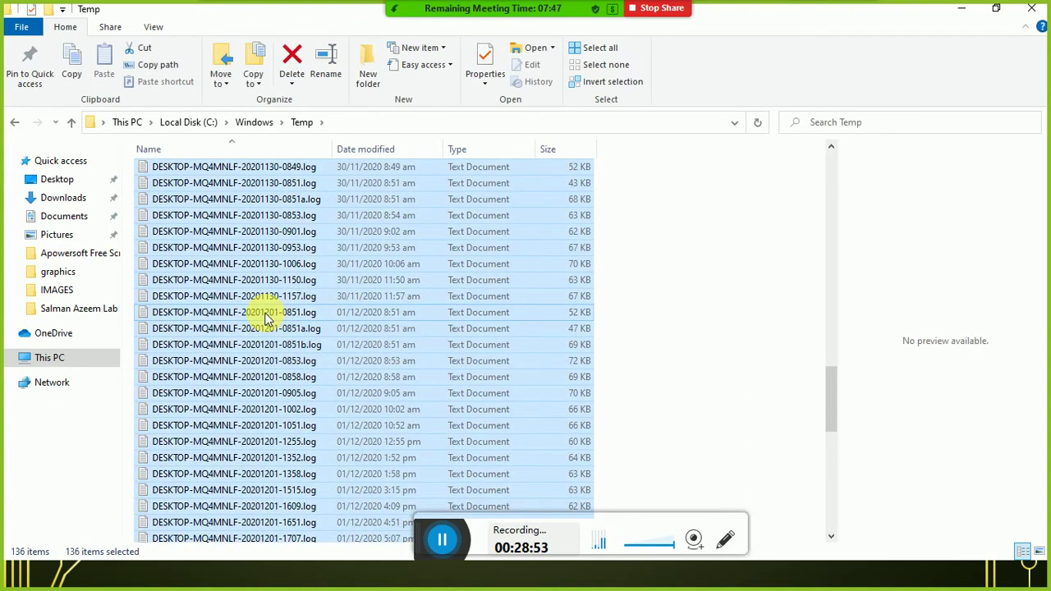
key("Delete")
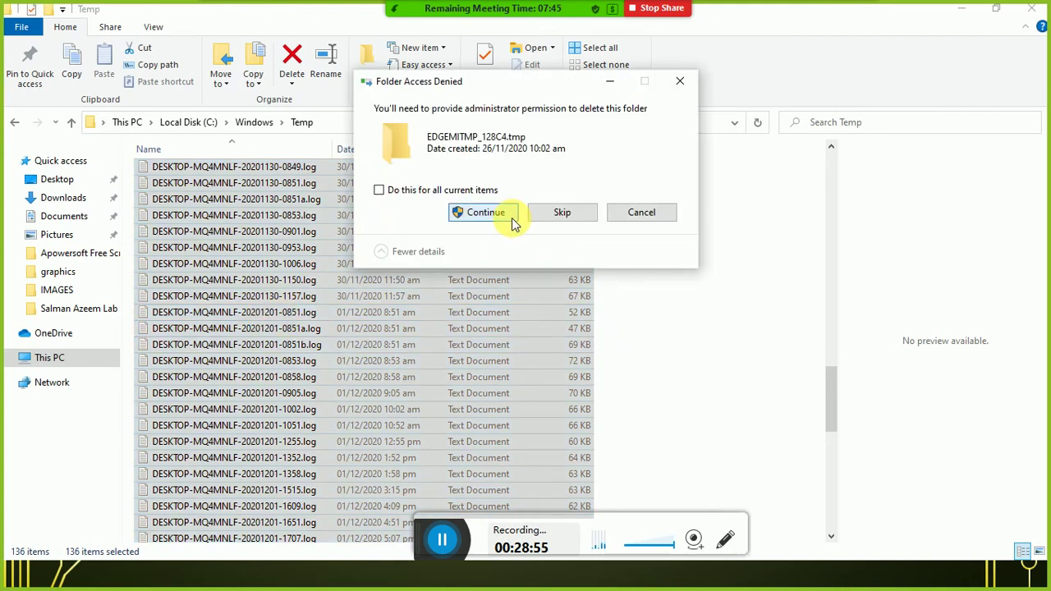
left_click(561, 212)
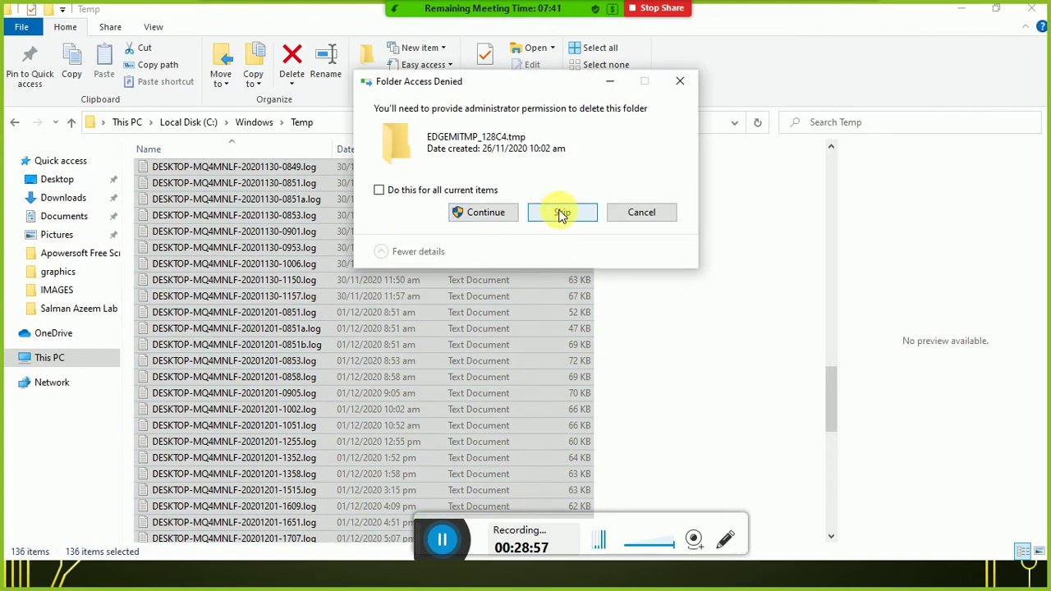
left_click(634, 216)
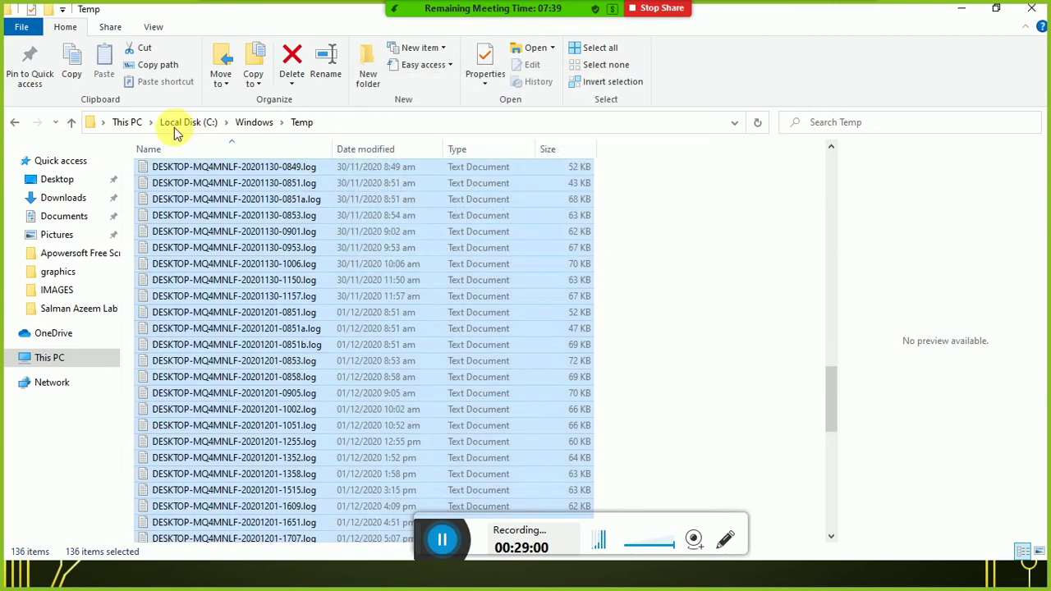
- Go up to the Windows folder, reopen Temp to check its contents, and return to the Windows folder
left_click(72, 122)
scroll(221, 435, "down", 2)
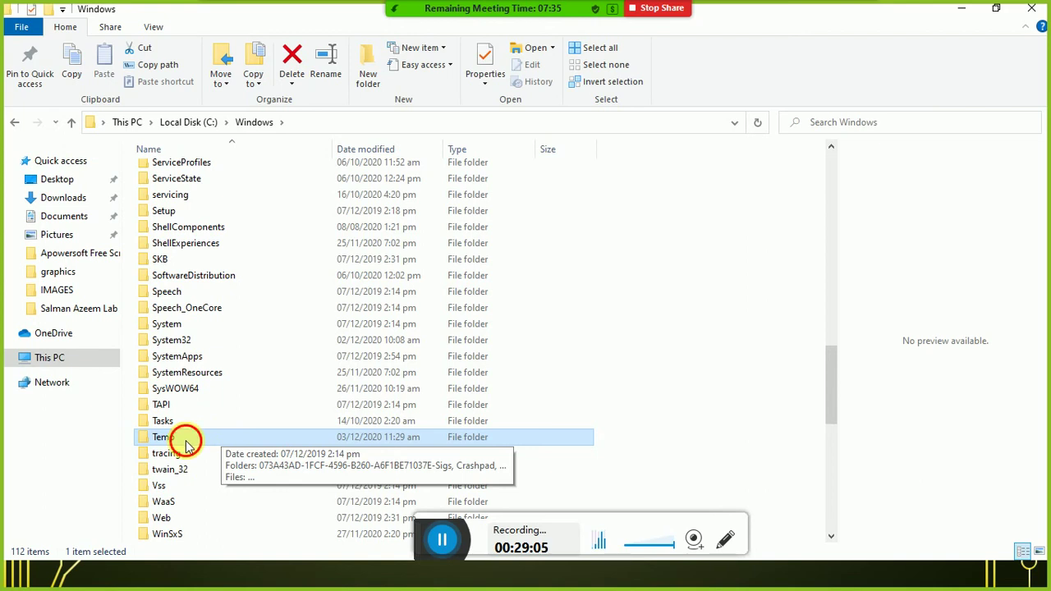
double_click(185, 440)
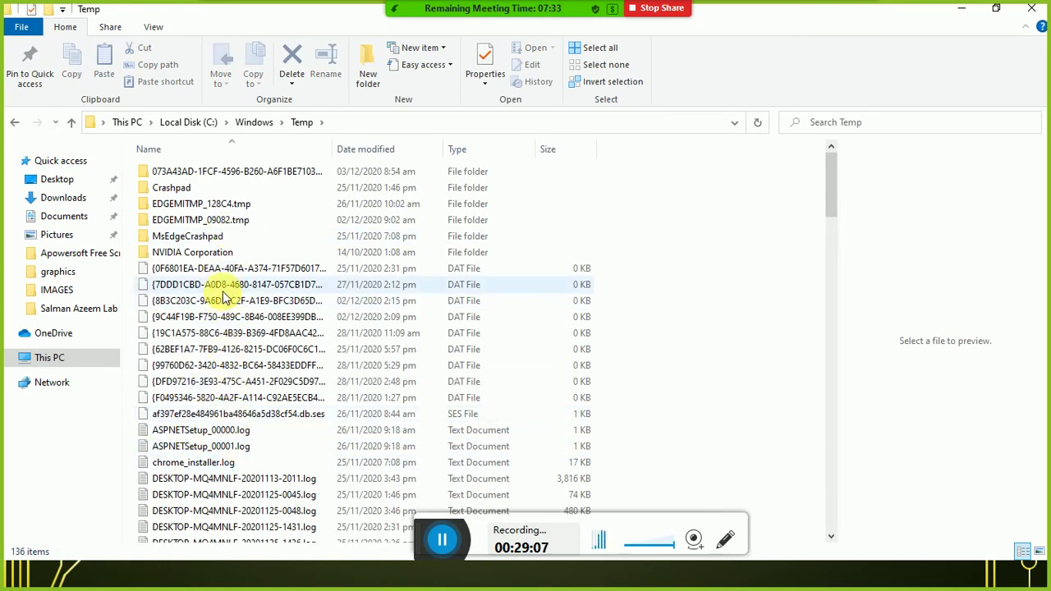
left_click(14, 125)
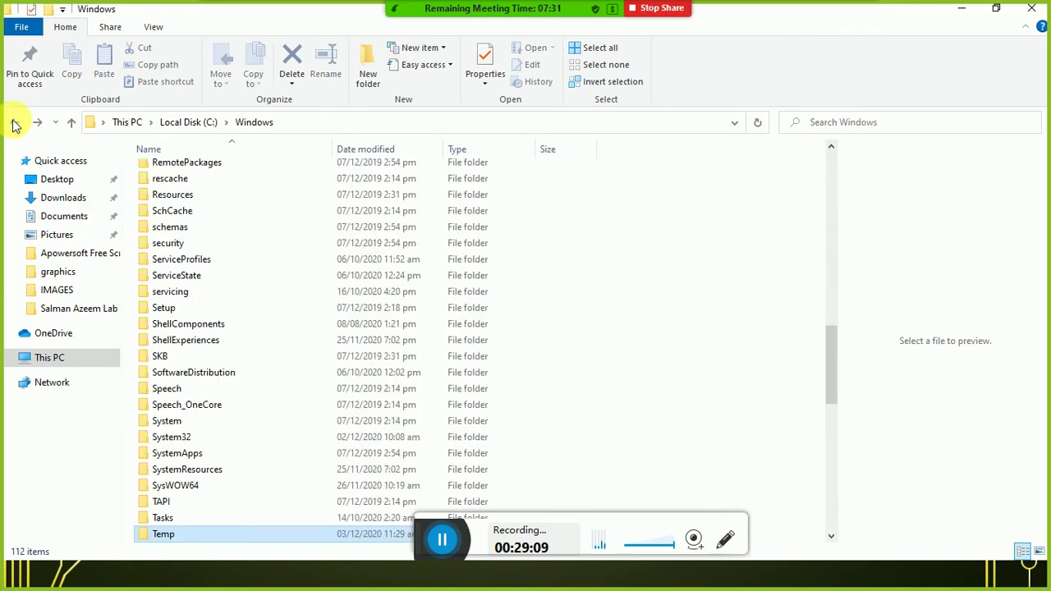
- Find the Prefetch folder inside the Windows folder and open it, granting permanent access
left_click(246, 341)
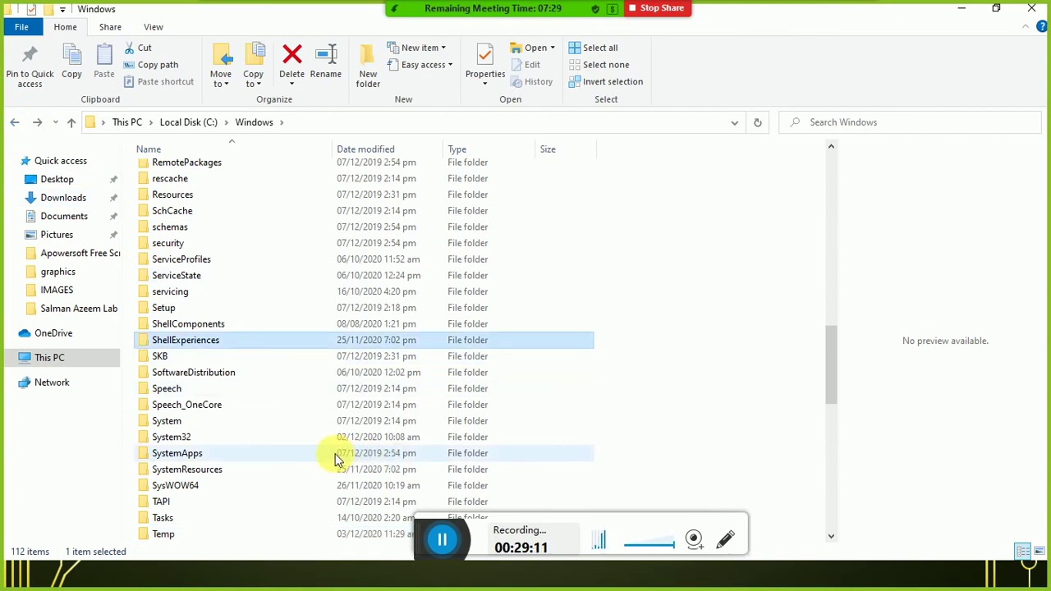
key("p")
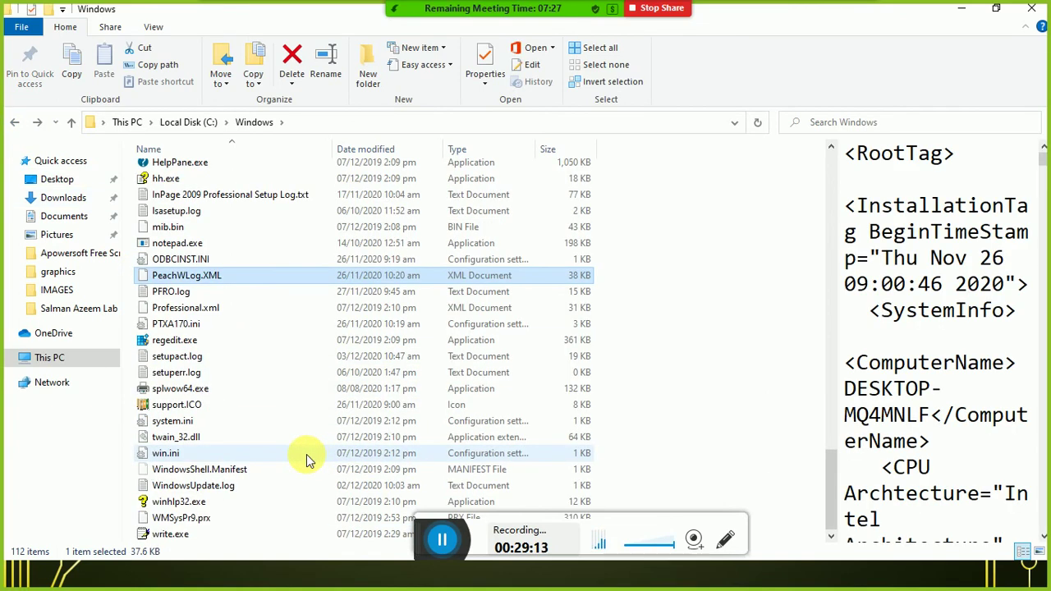
left_click(250, 325)
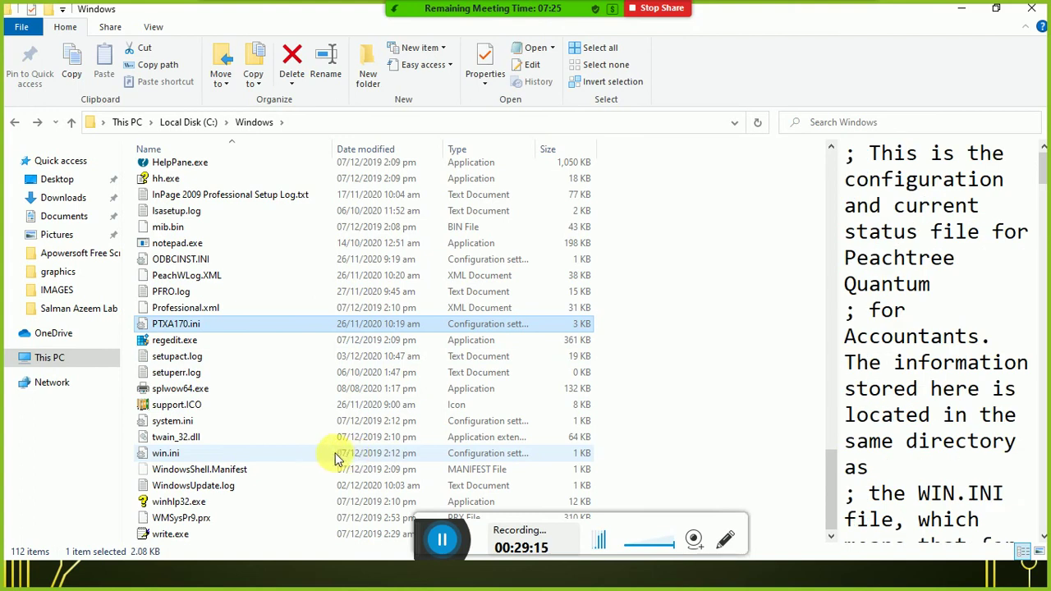
key("p")
key("r")
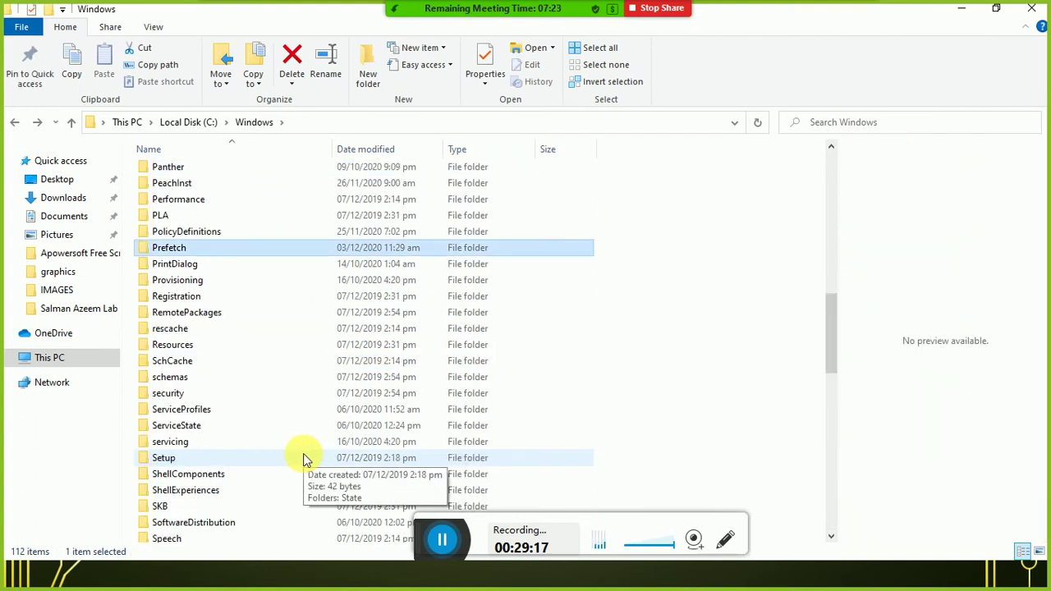
double_click(234, 253)
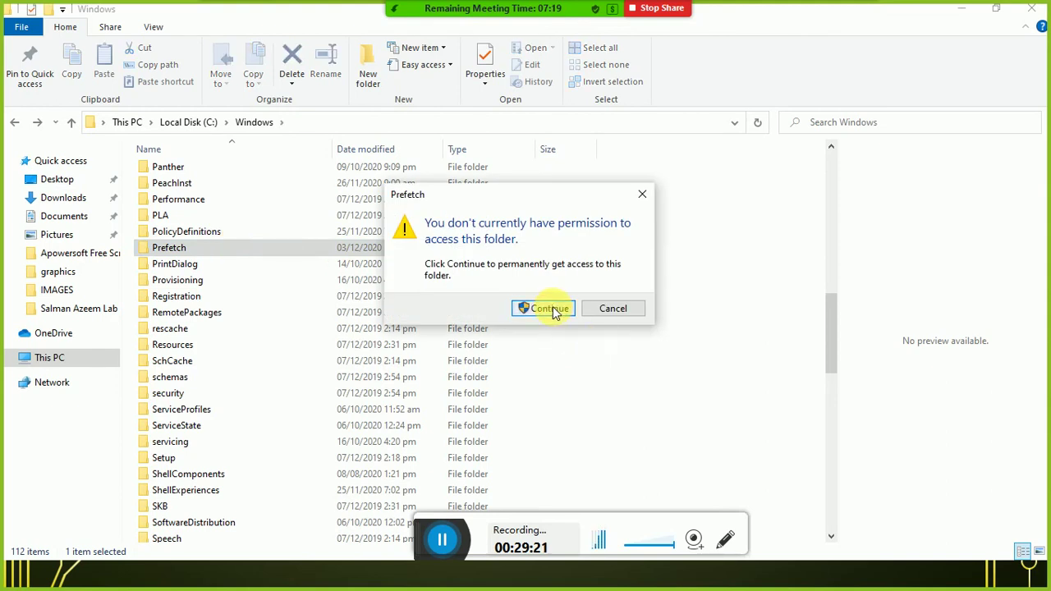
left_click(548, 309)
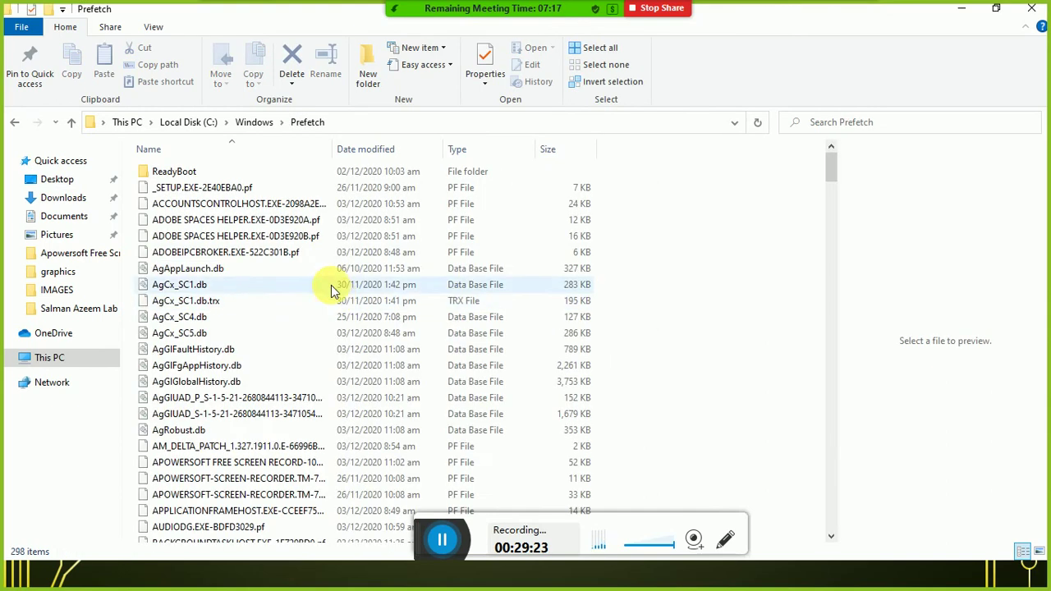
- Look through the files in the Prefetch folder and return to the Windows folder
scroll(340, 331, "down", 6)
scroll(343, 343, "down", 20)
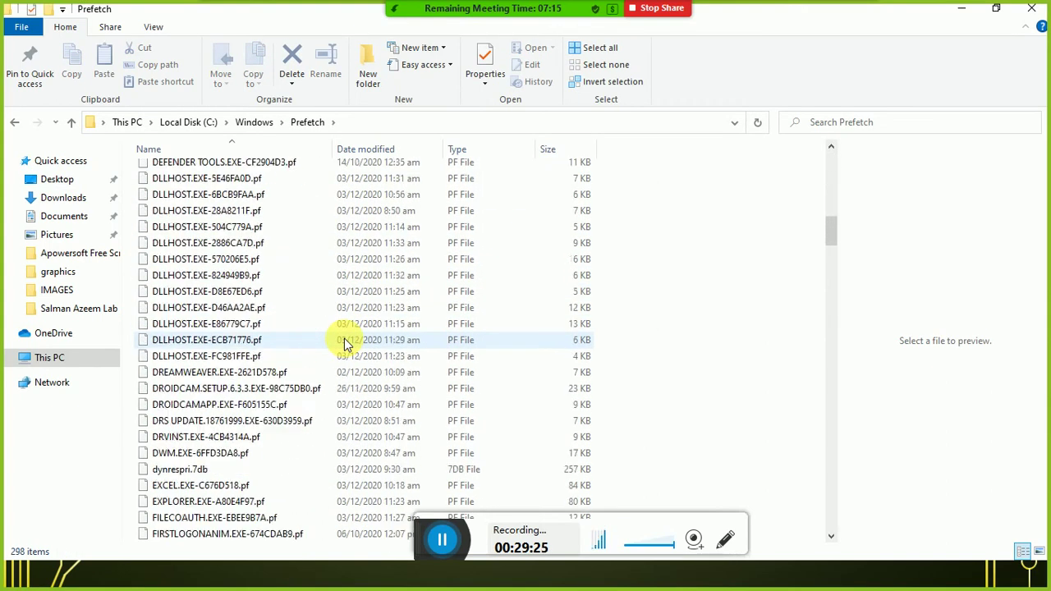
mouse_move(830, 296)
left_mouse_down()
mouse_move(829, 528)
mouse_move(809, 282)
mouse_move(826, 140)
mouse_move(829, 293)
left_mouse_up()
scroll(304, 308, "up", 9)
scroll(304, 308, "up", 20)
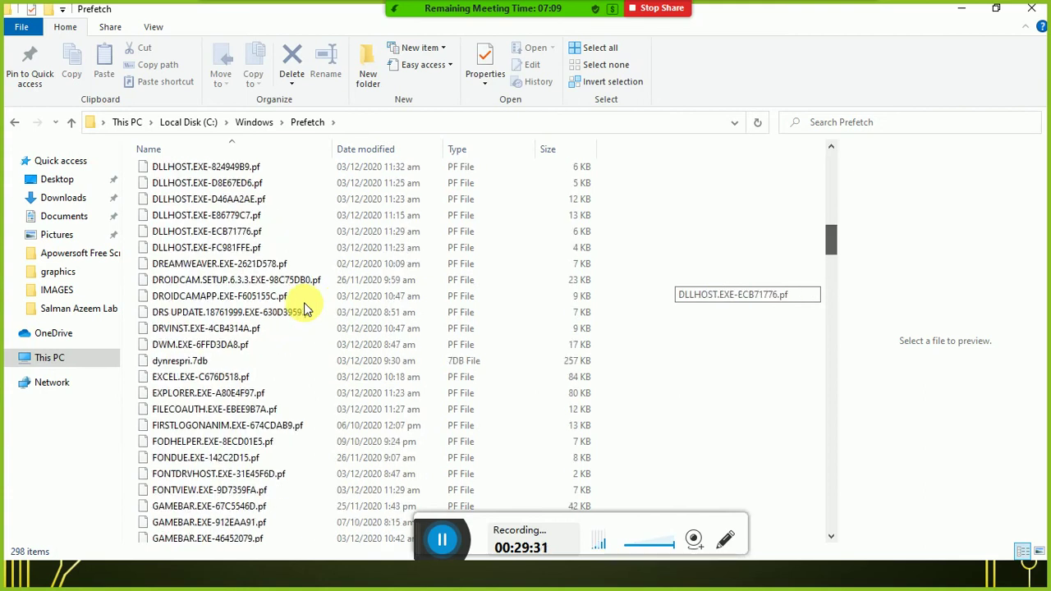
scroll(303, 308, "up", 1)
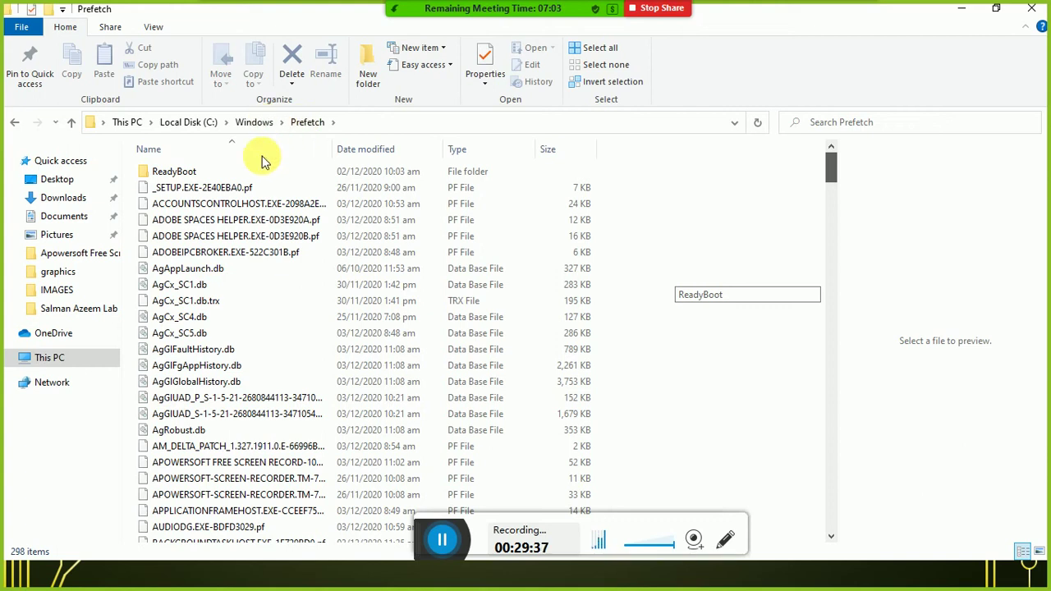
left_click(250, 125)
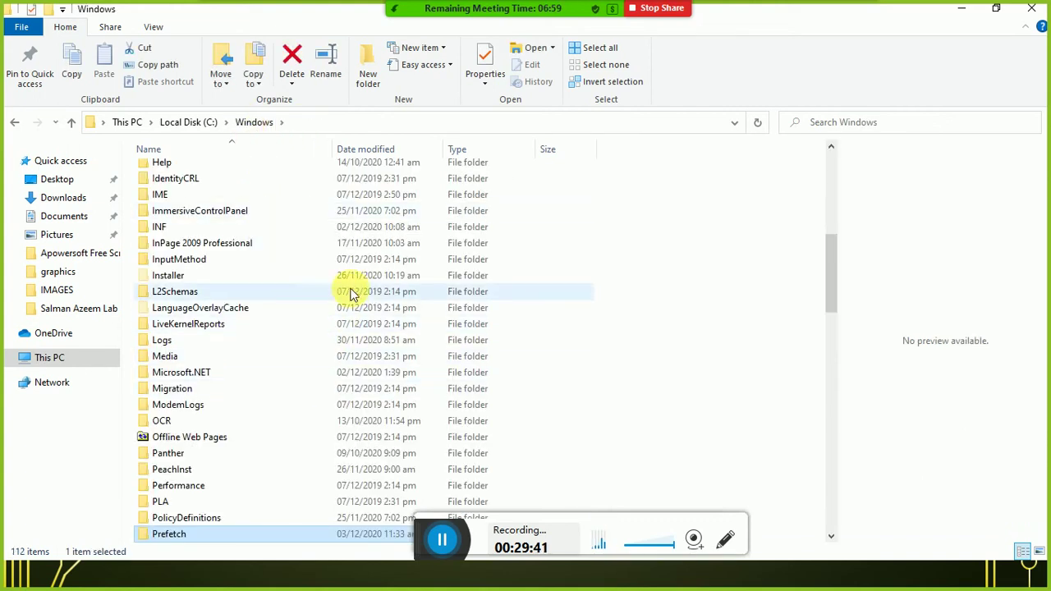
- Return to the presentation slide listing the Windows settings, show the desktop and open This PC
key("alt+Tab")
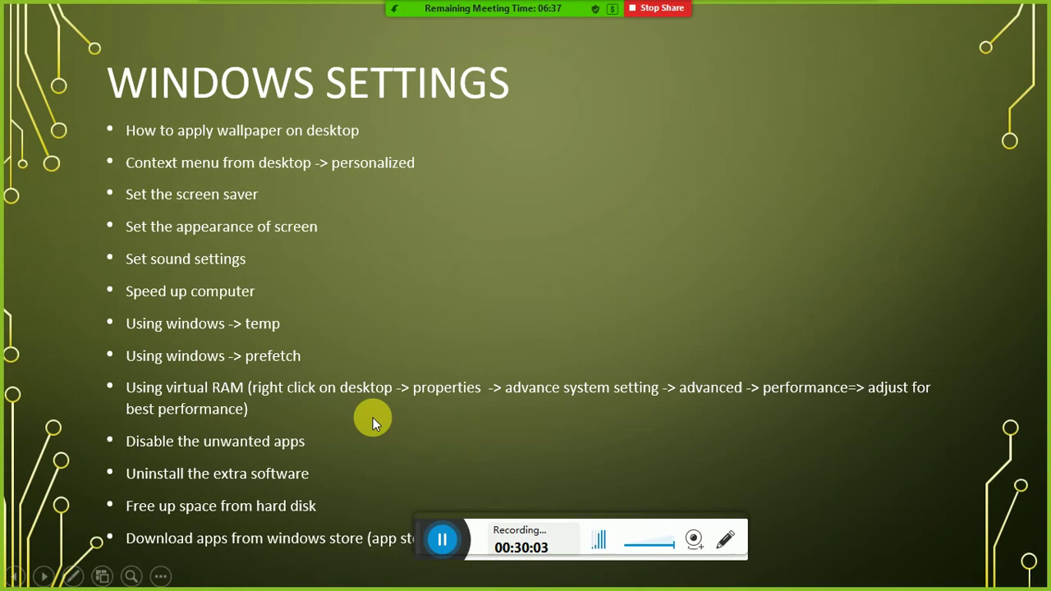
key("super+d")
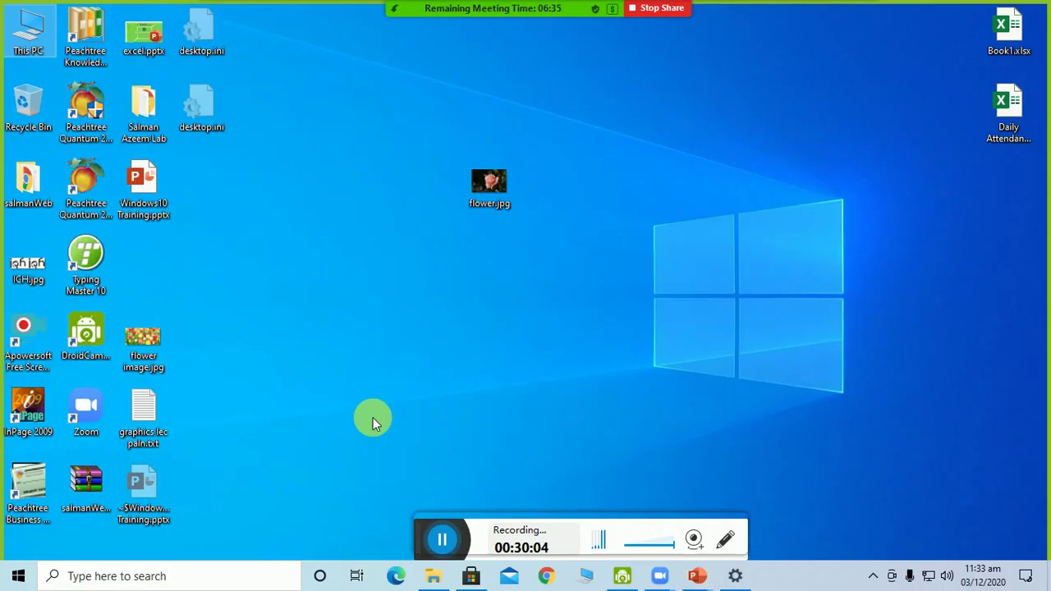
right_click(259, 184)
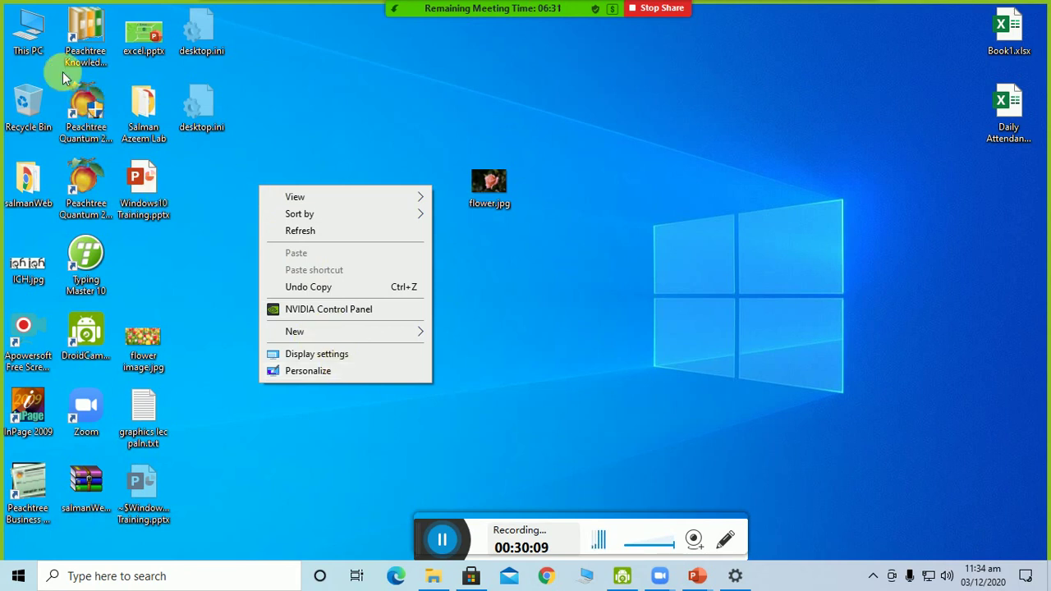
left_click(31, 48)
key("super+d")
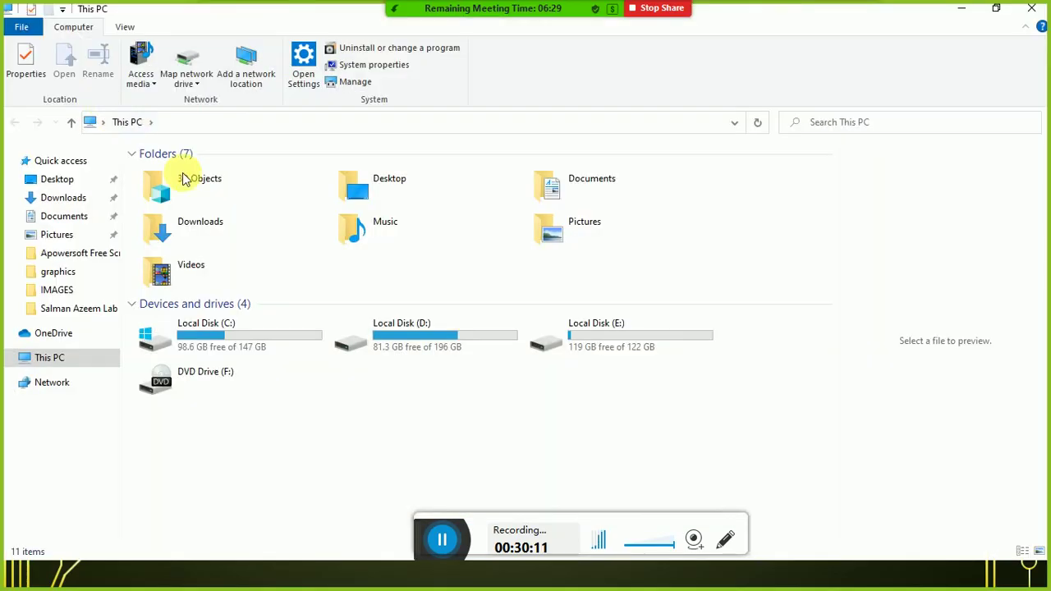
- Open the computer's properties, go to its advanced system settings and open the performance settings
right_click(338, 440)
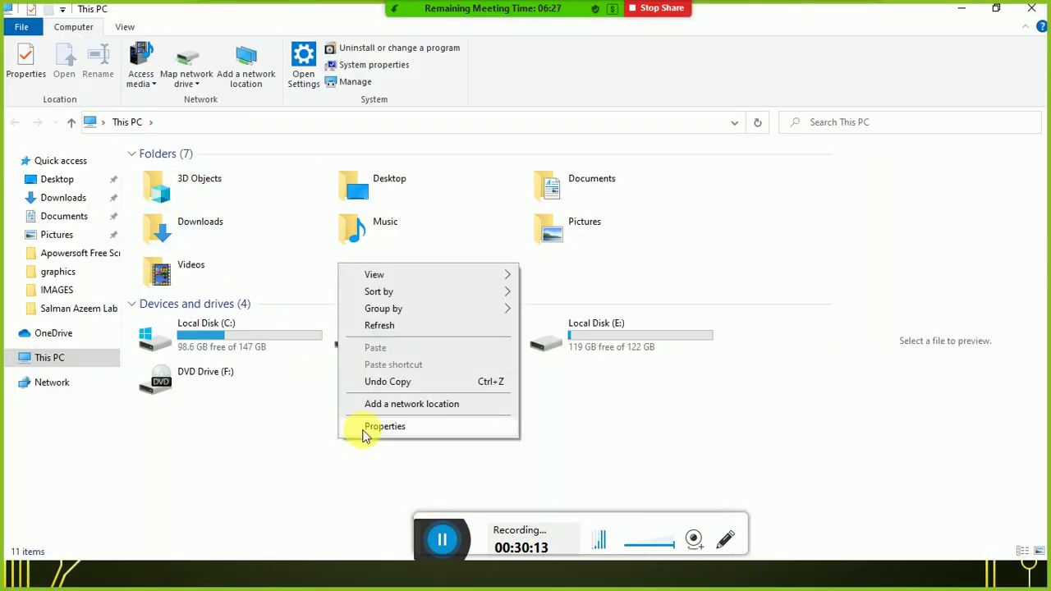
left_click(365, 426)
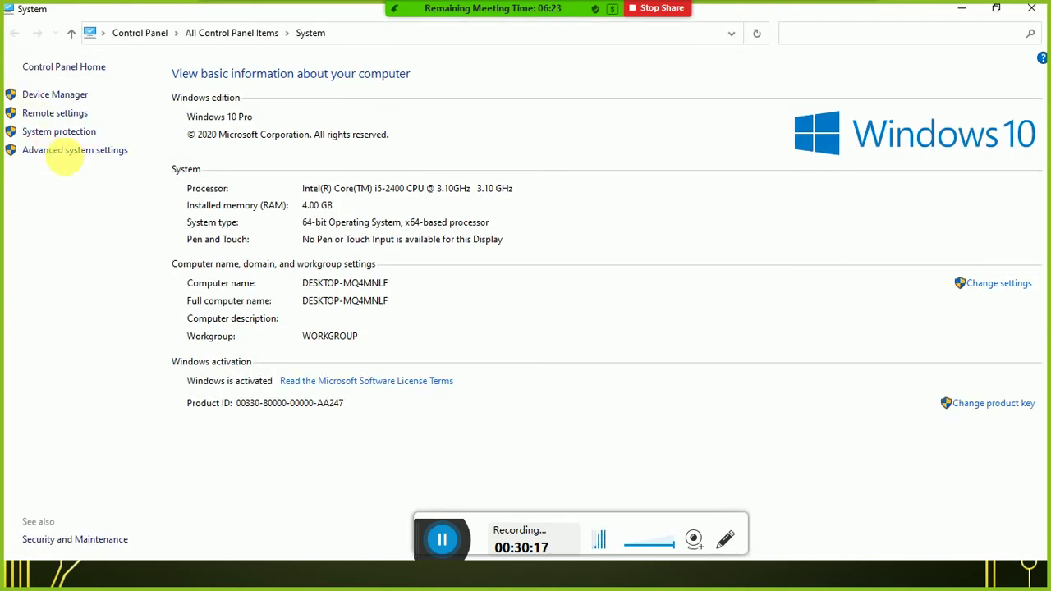
left_click(78, 152)
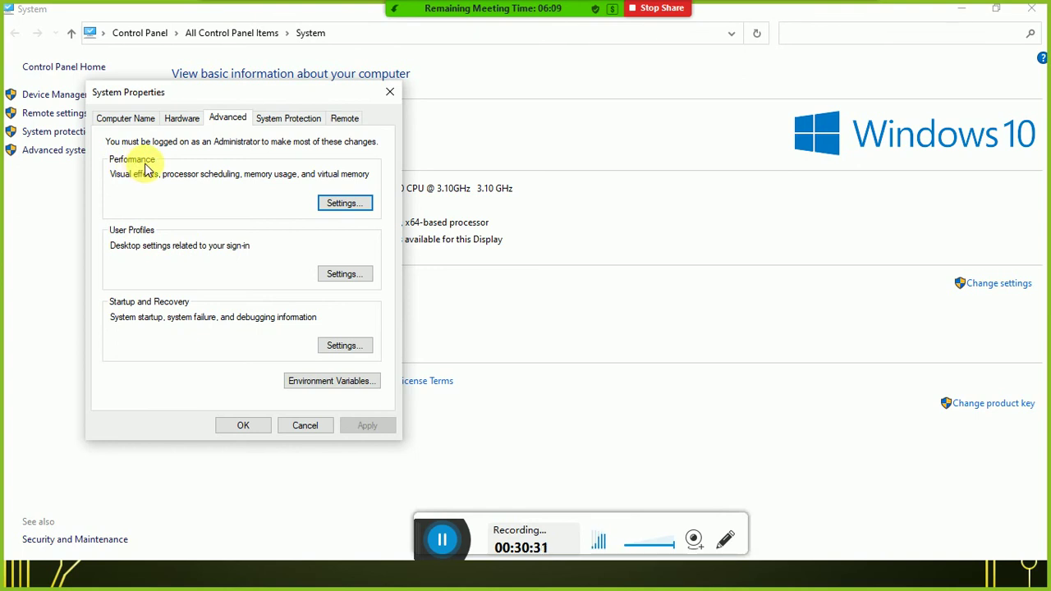
left_click(355, 203)
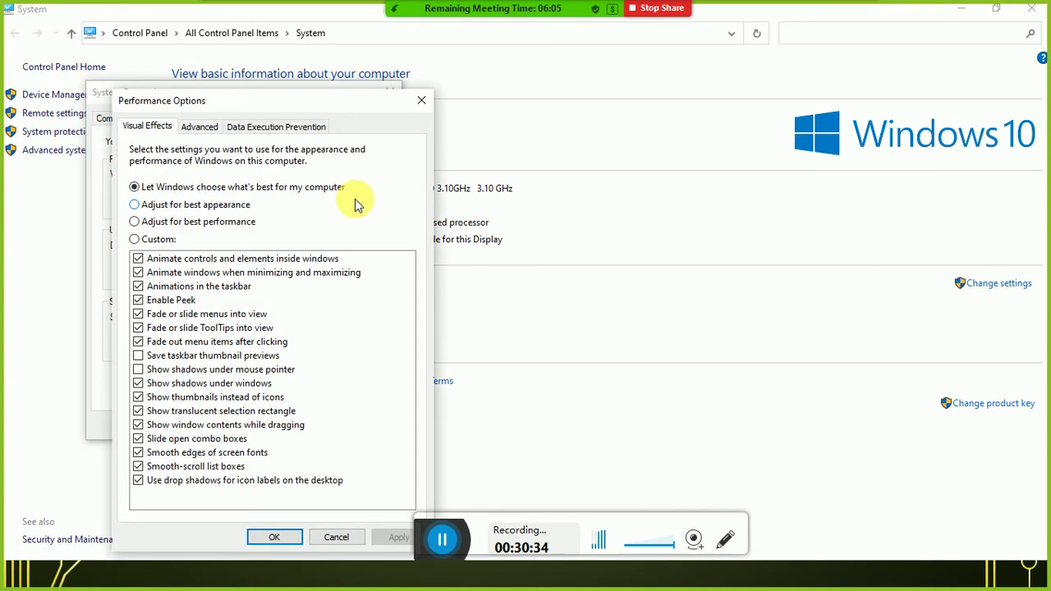
- Try the best appearance and best performance presets for the Windows visual effects
left_click(243, 205)
left_click(238, 222)
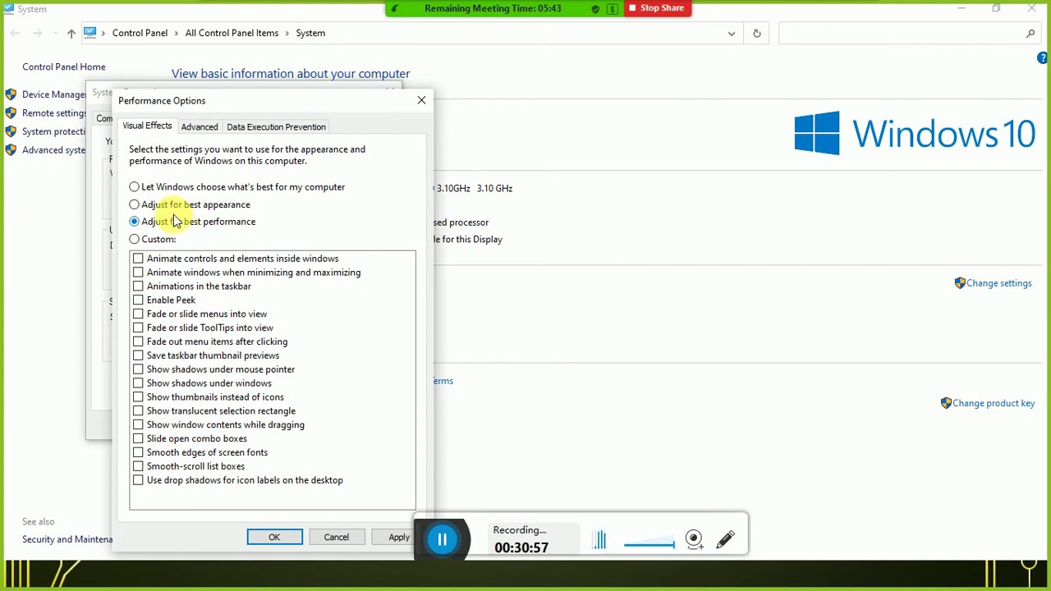
left_click(174, 207)
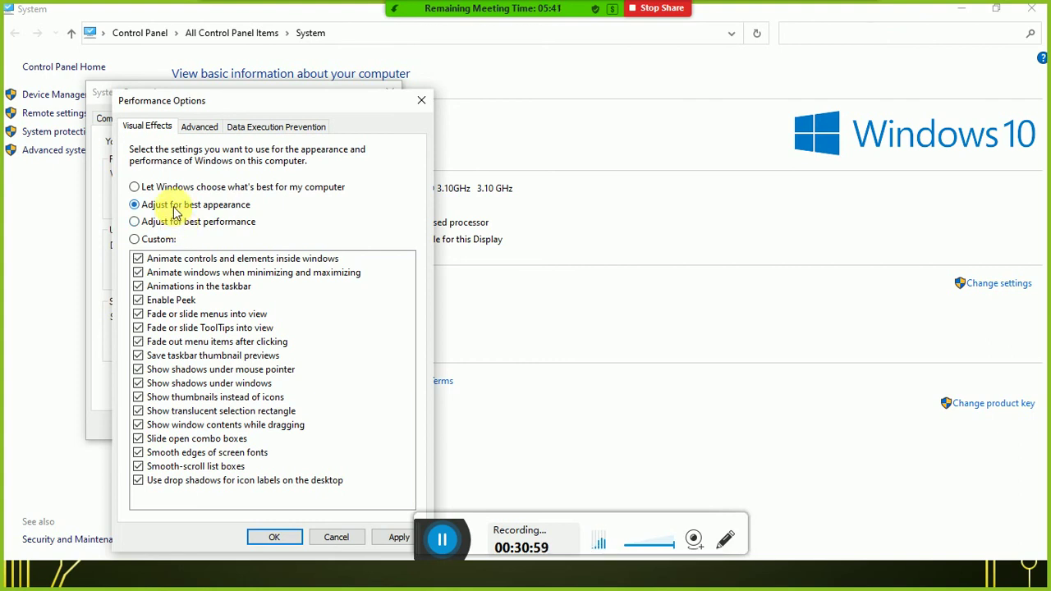
- Set the visual effects to let Windows choose what's best for the computer, and apply the setting
left_click(166, 188)
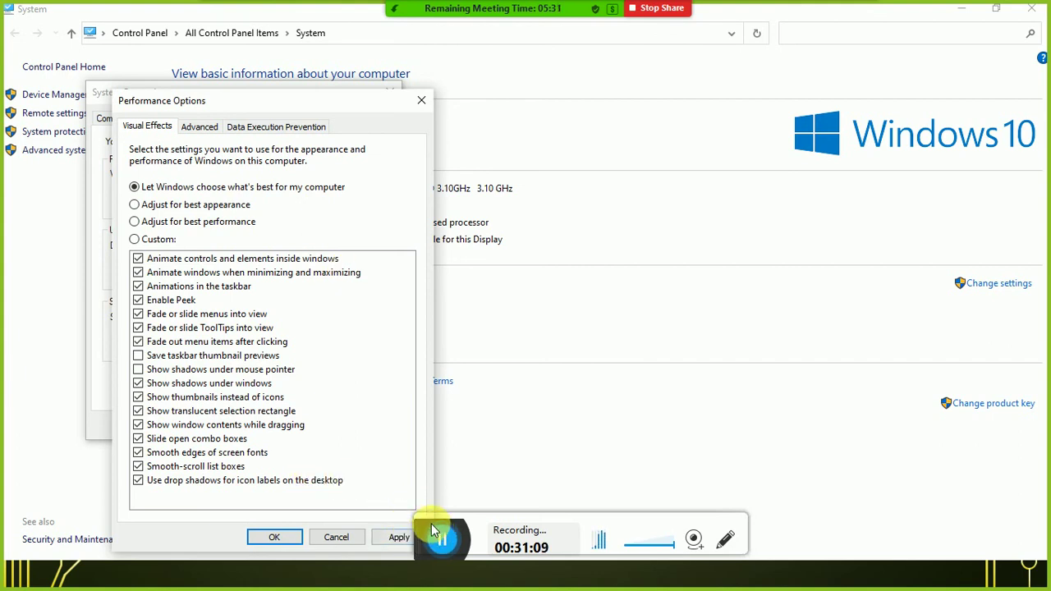
left_click_drag(425, 539, 410, 588)
left_click(400, 542)
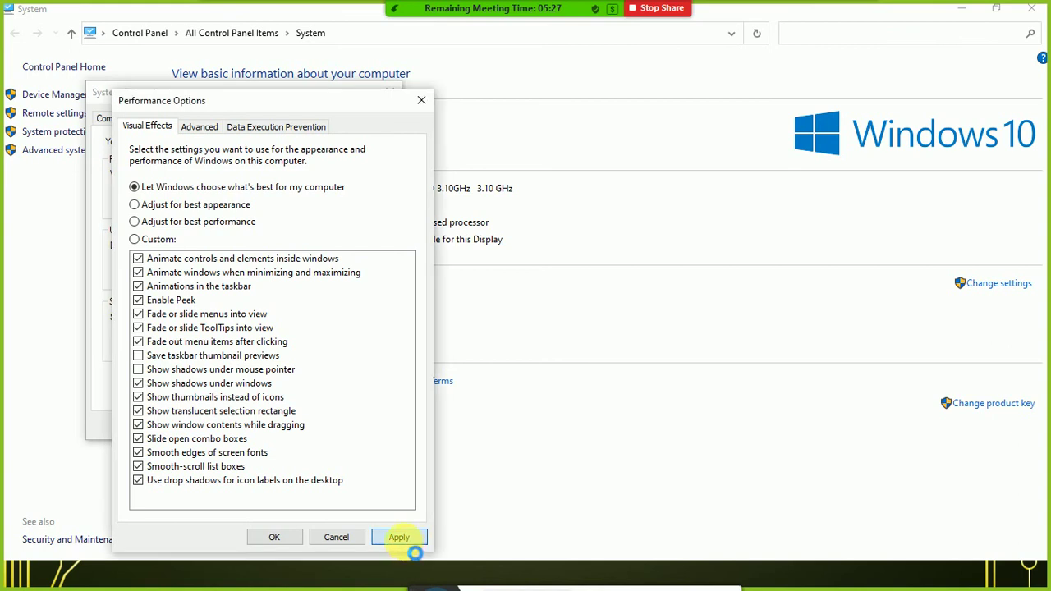
left_click(283, 542)
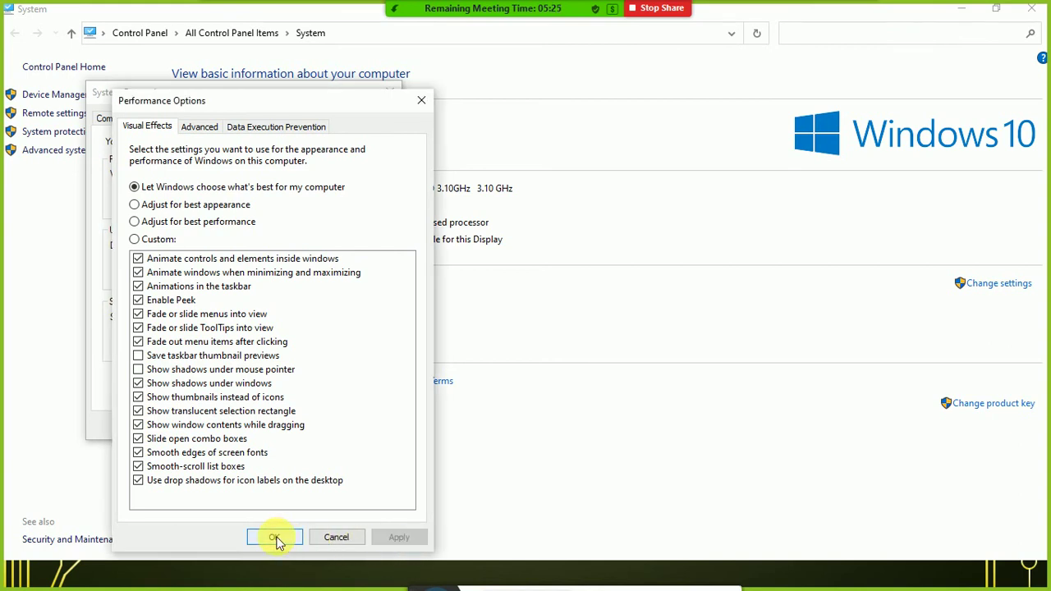
left_click(274, 538)
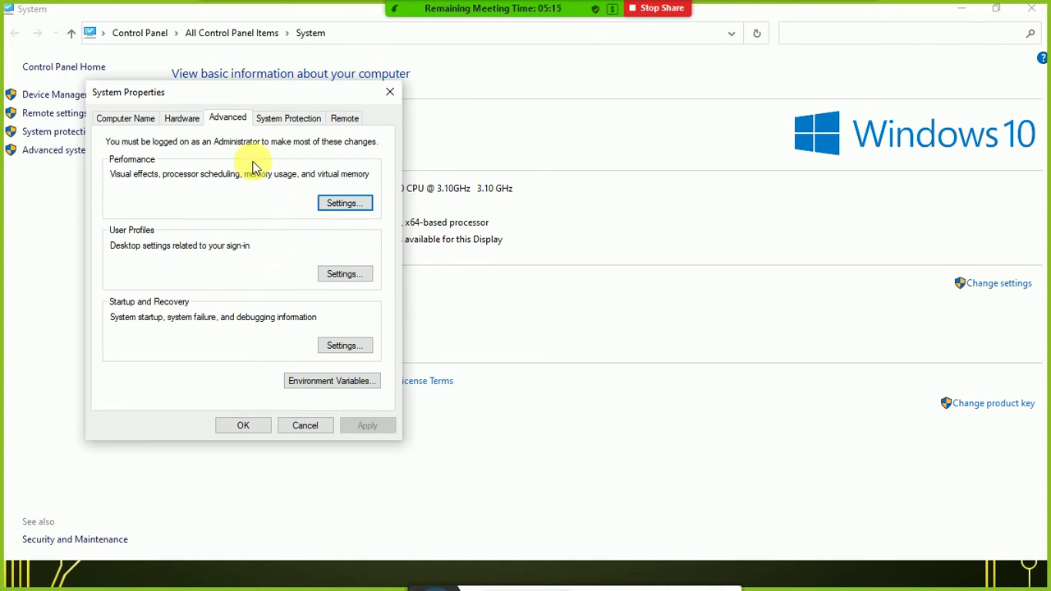
- Reopen the performance settings and open the virtual memory configuration
left_click(339, 203)
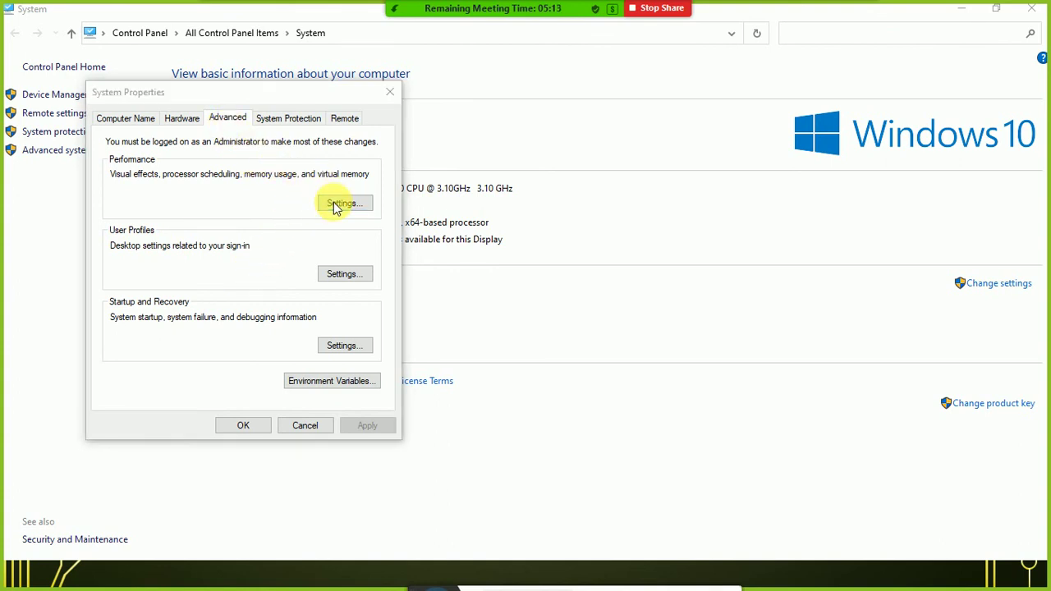
left_click(199, 127)
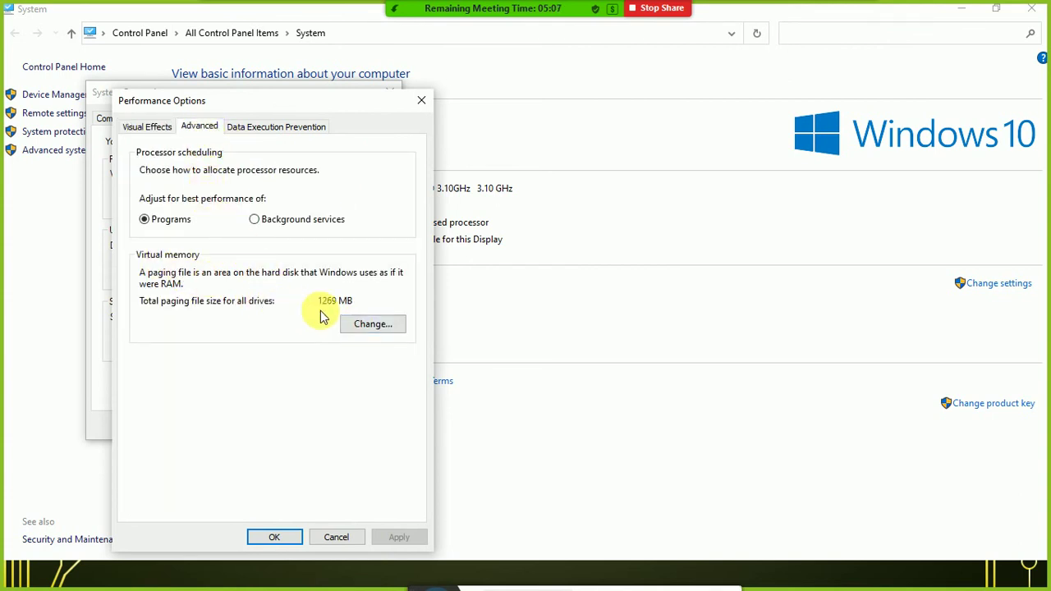
left_click(371, 323)
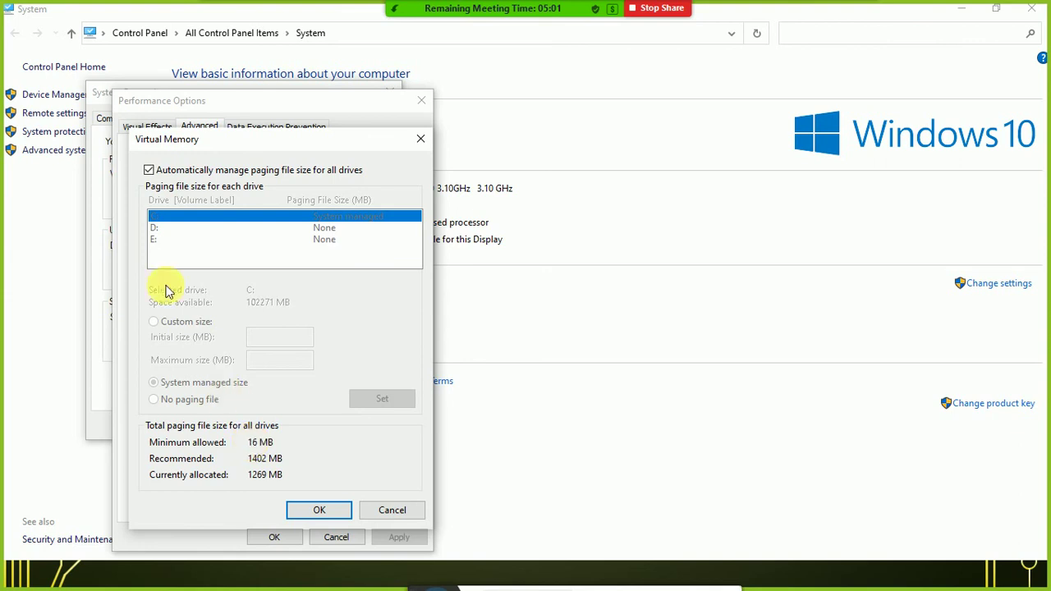
- Turn off automatic paging file management, select drives D: and E:, and try the custom size and no paging file options for E:
left_click(300, 177)
left_click(252, 229)
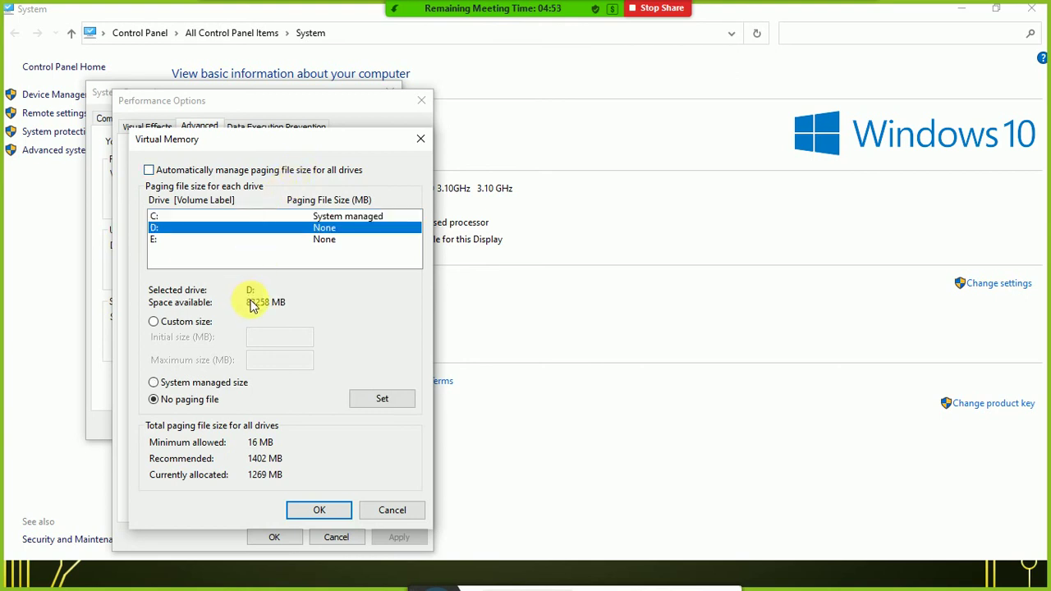
left_click(281, 239)
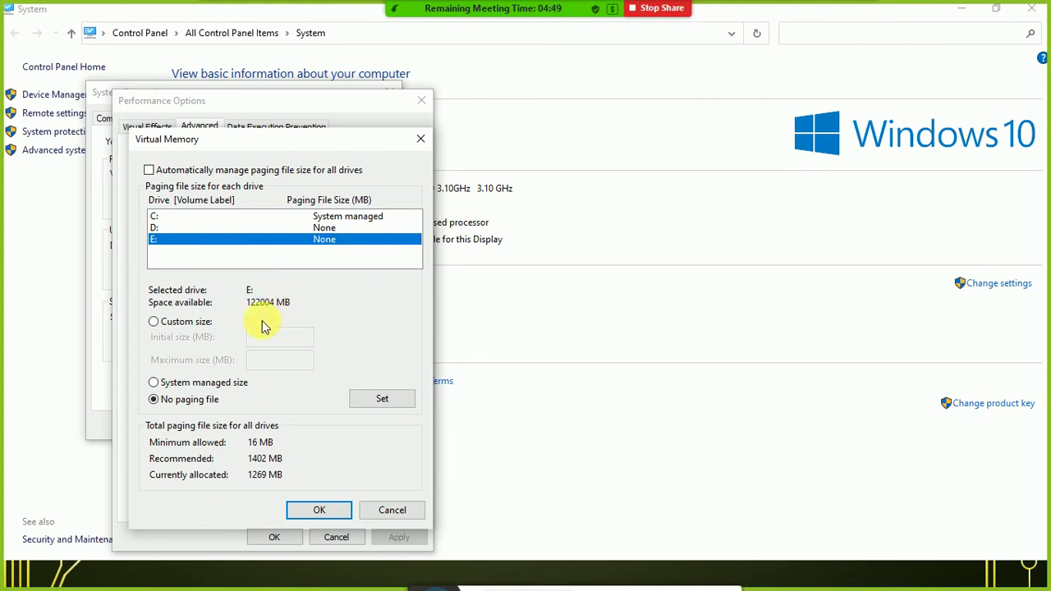
left_click(205, 321)
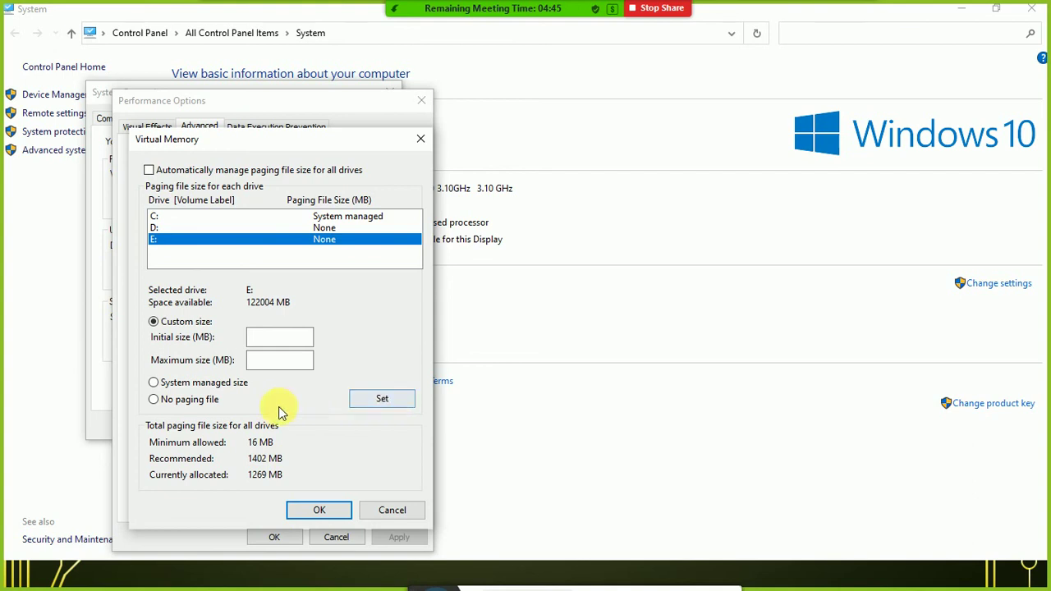
left_click(205, 402)
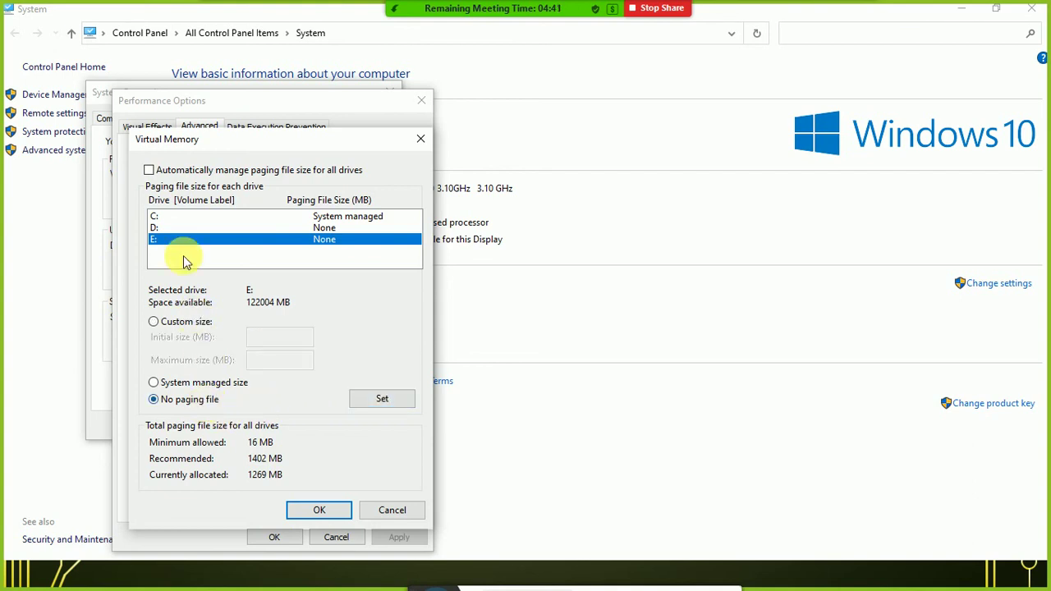
- Turn automatic paging file management for all drives back on and accept the virtual memory and performance settings
left_click(174, 174)
left_click(174, 177)
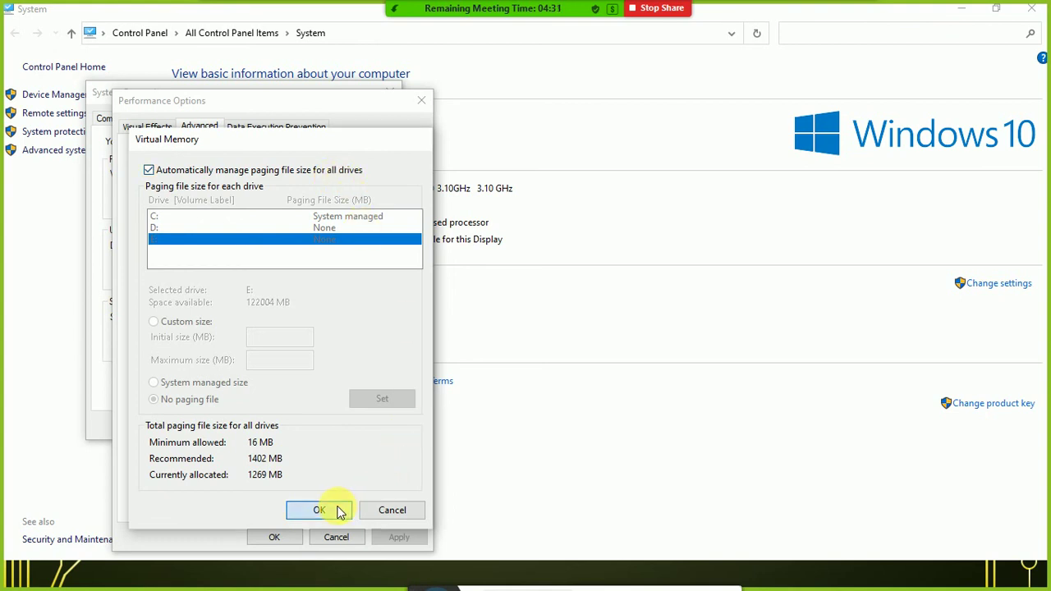
left_click(339, 509)
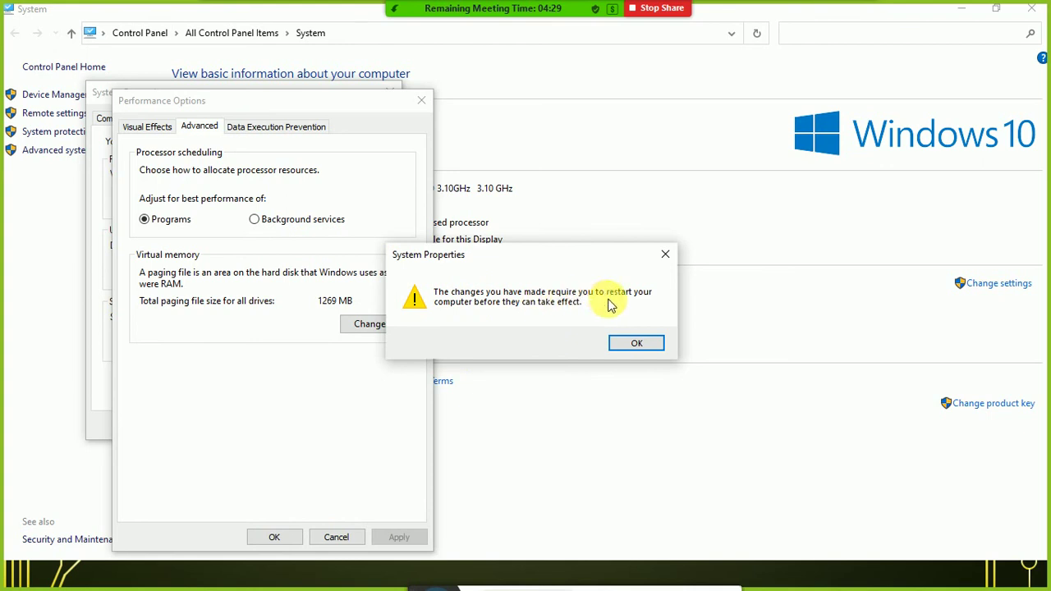
left_click(666, 256)
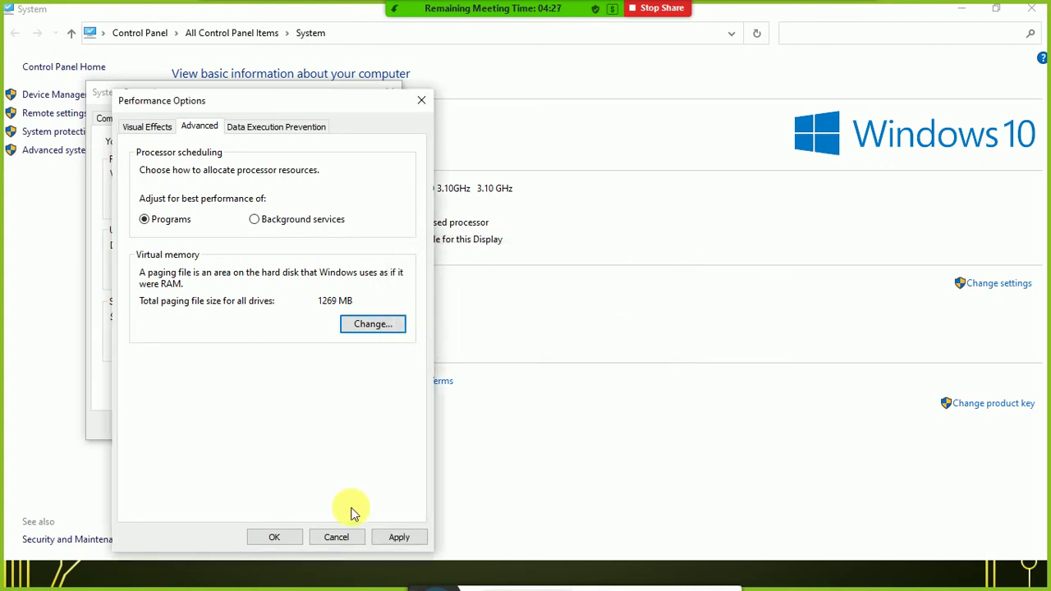
left_click(280, 535)
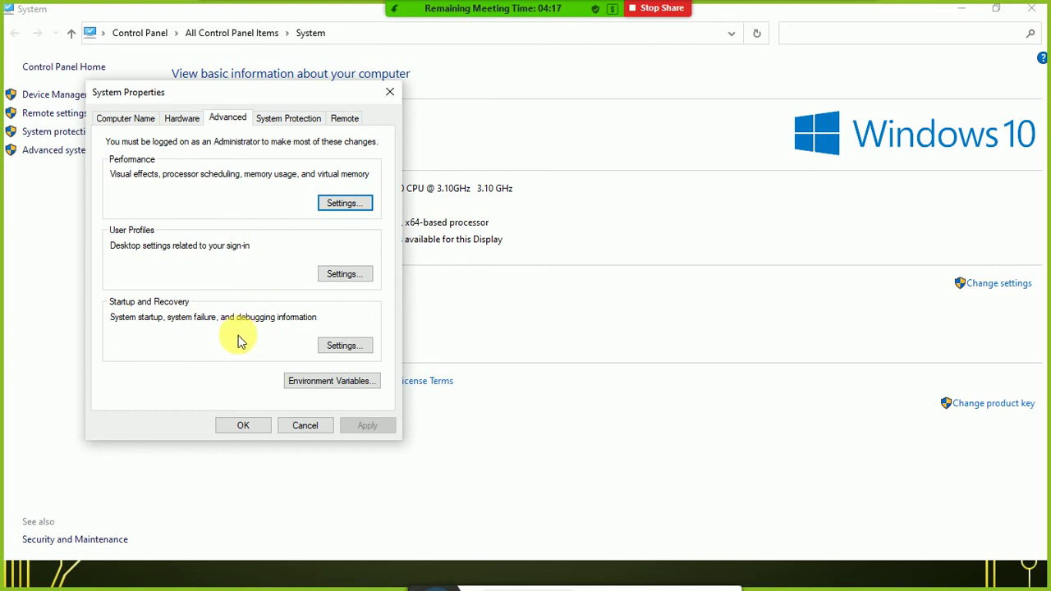
- Accept the system properties changes, postpone the restart, and close the System window
left_click(249, 424)
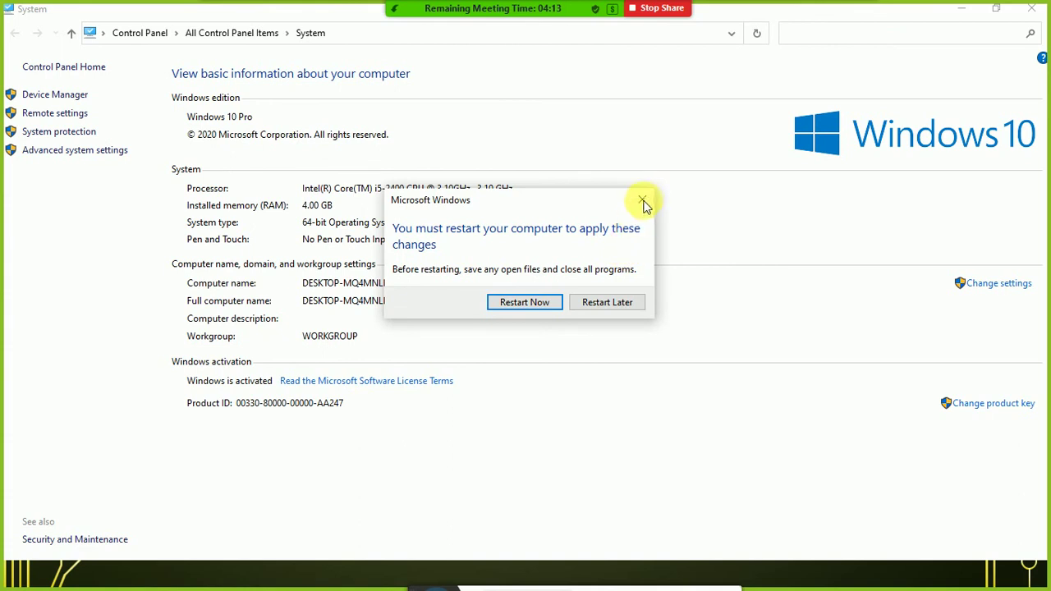
left_click(607, 302)
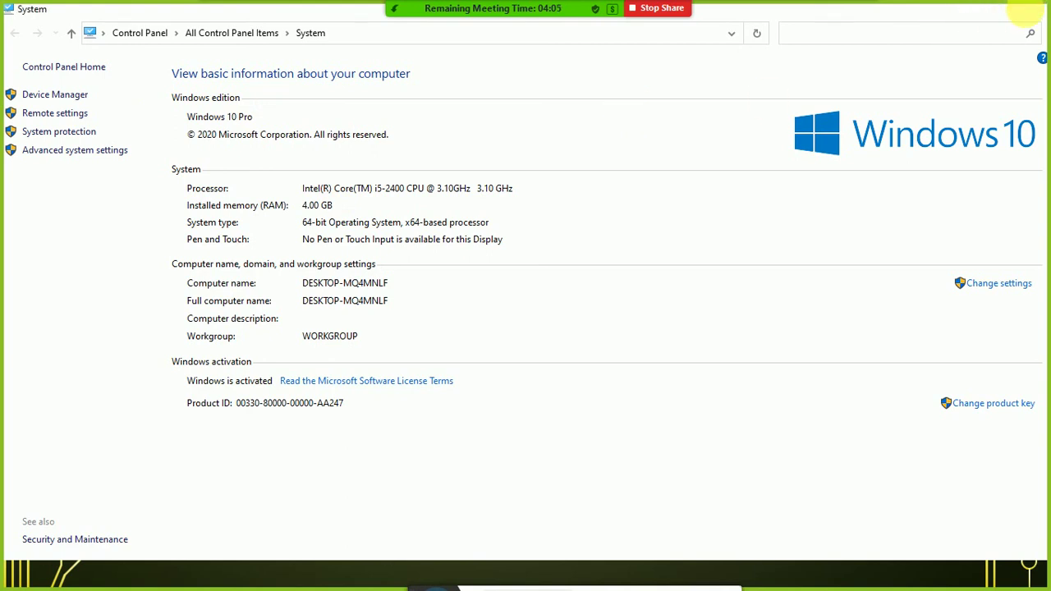
left_click(1031, 9)
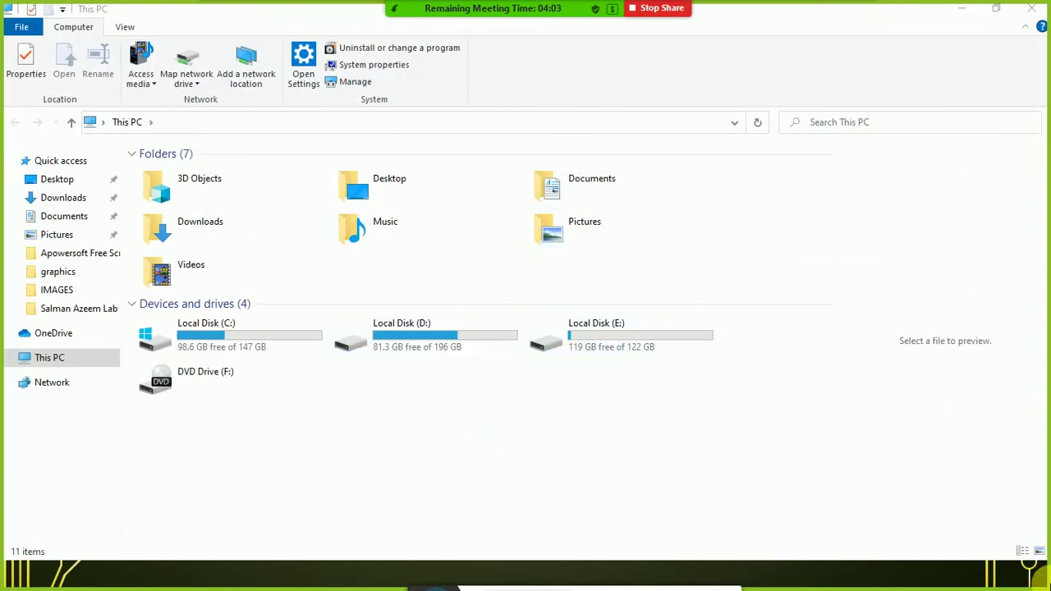
- Switch to Microsoft Store, retry the National Geographic Hummingbirds PREMIUM theme download, and minimize the store window
key("super")
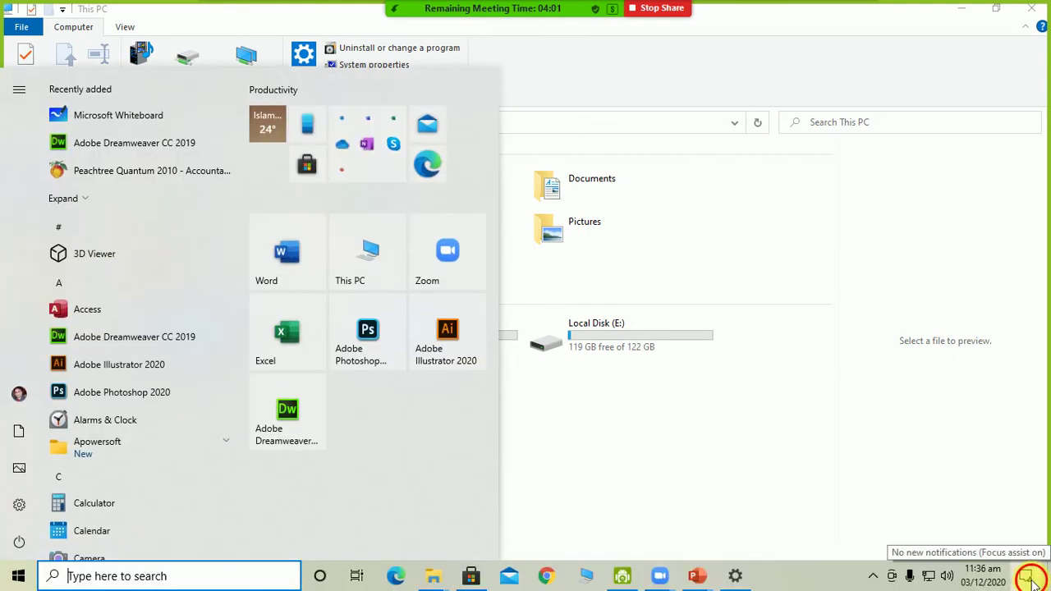
left_click(1026, 577)
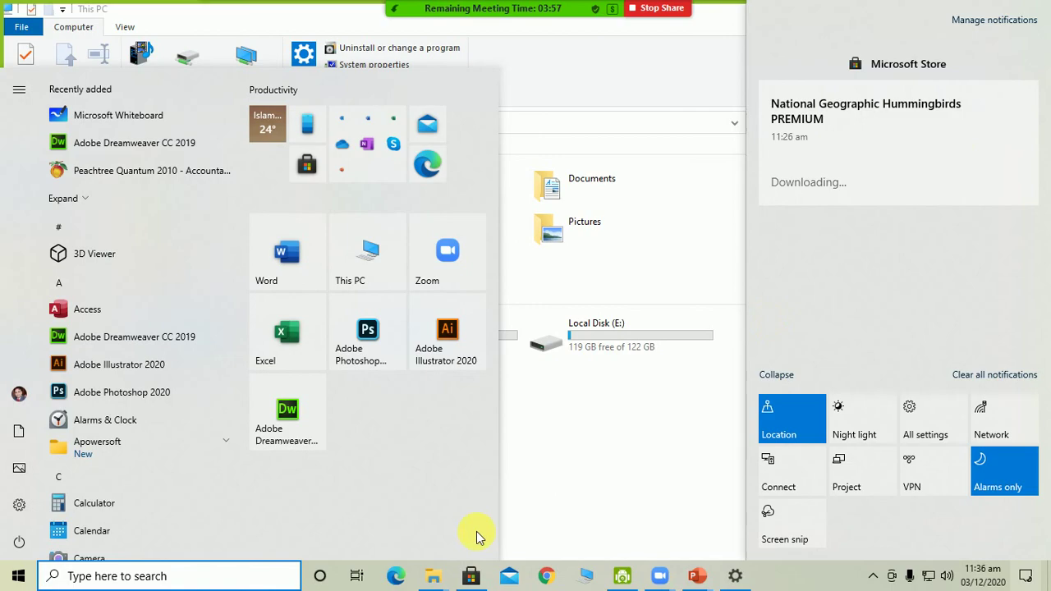
left_click(470, 574)
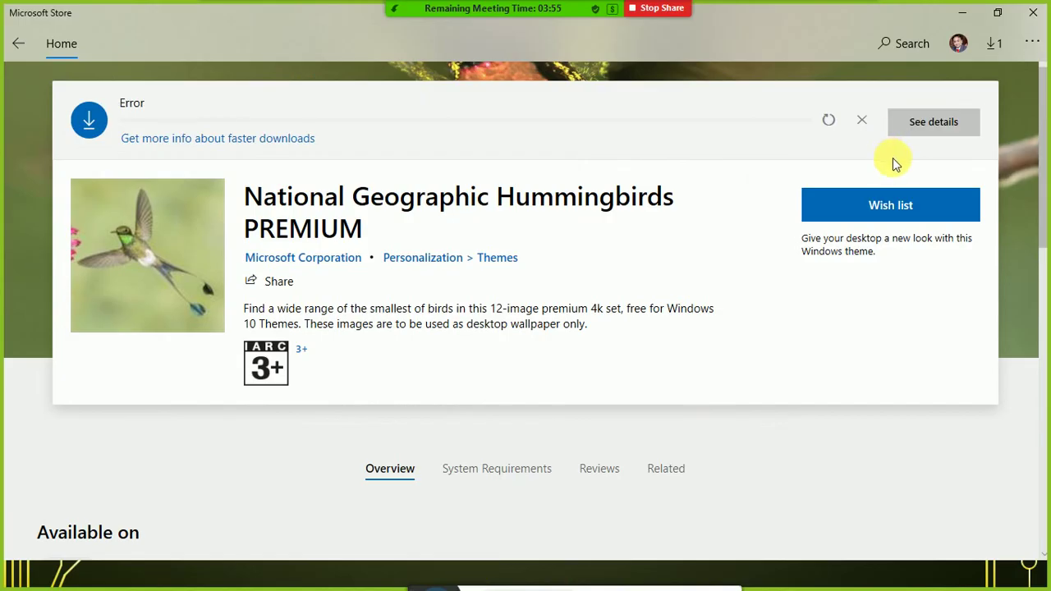
left_click(827, 121)
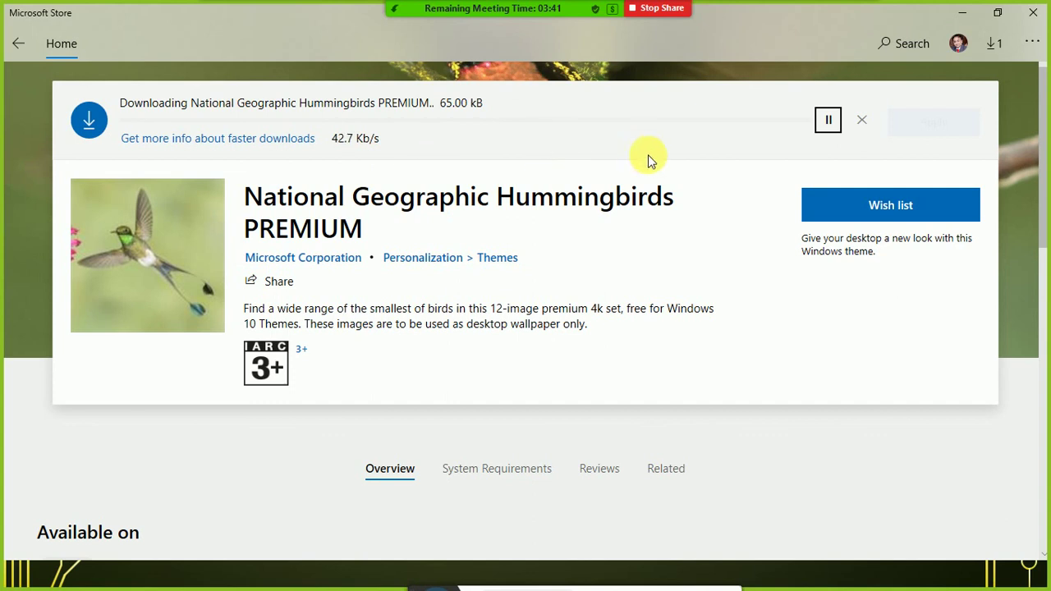
left_click(961, 20)
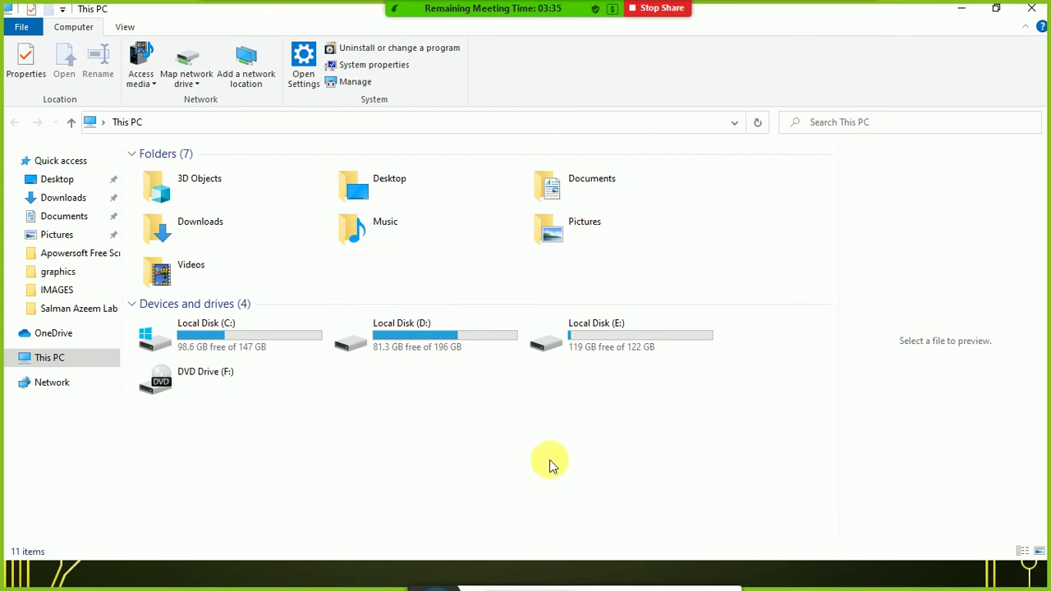
- Review the topic list on the Windows Settings presentation slide, and return to This PC
key("alt+Tab")
key("alt+Tab")
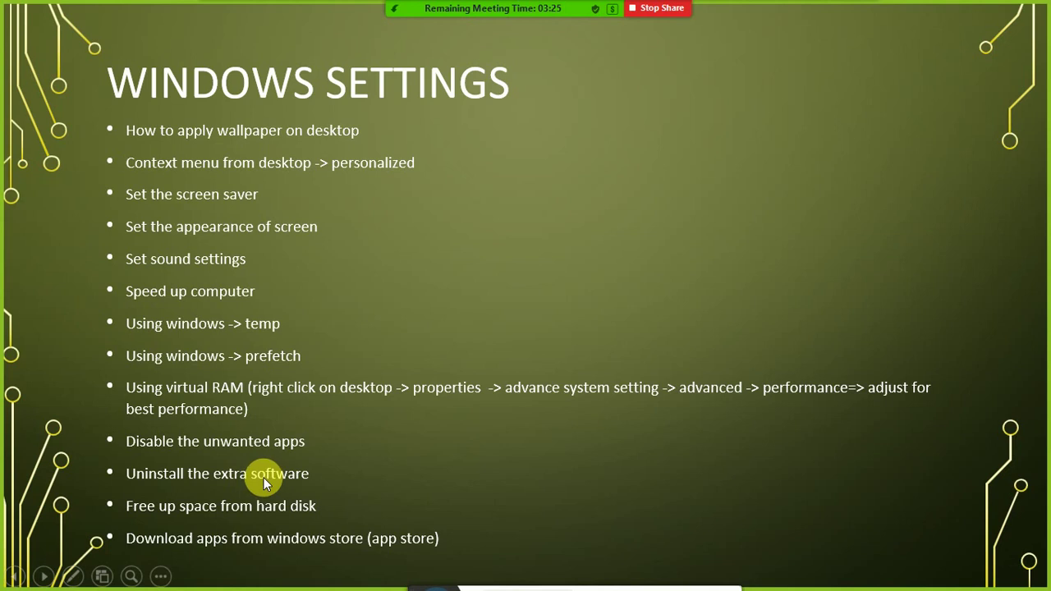
key("alt+Tab")
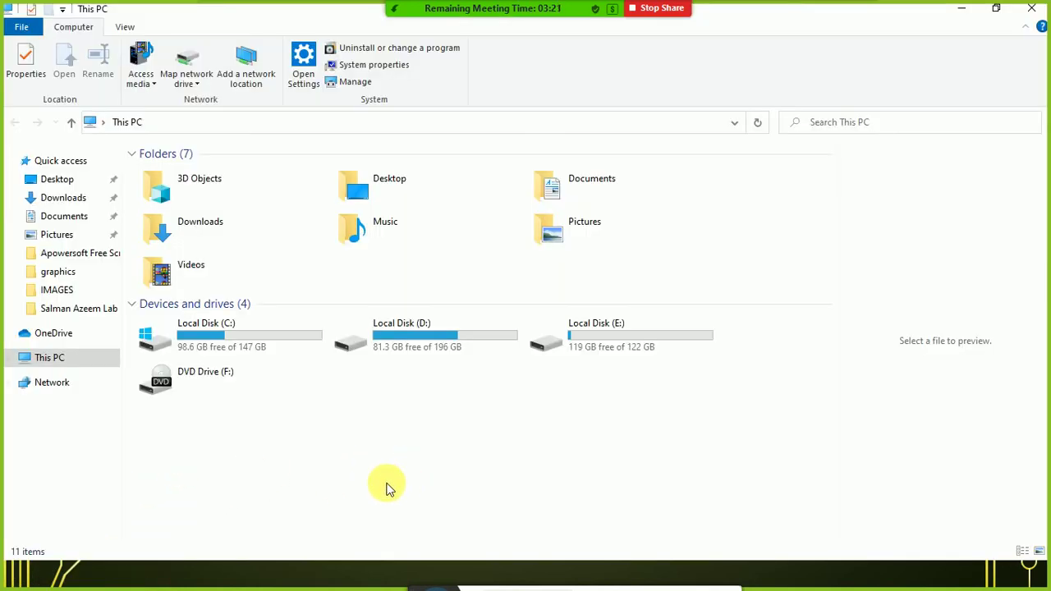
- Open Apps & features in Windows Settings and look through the list of installed apps
left_click(34, 574)
left_click(21, 504)
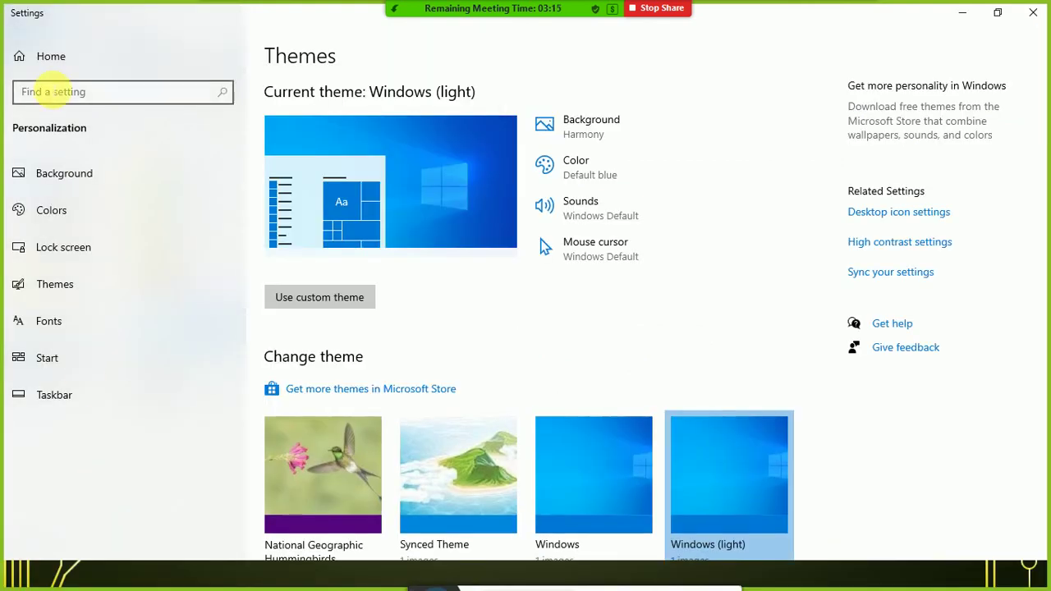
left_click(22, 60)
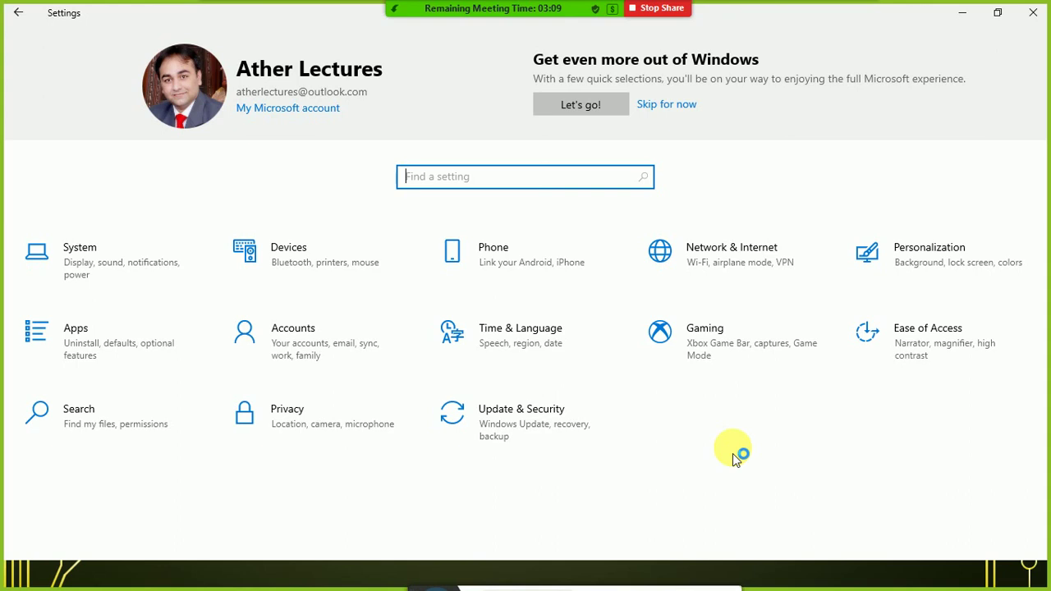
left_click(101, 353)
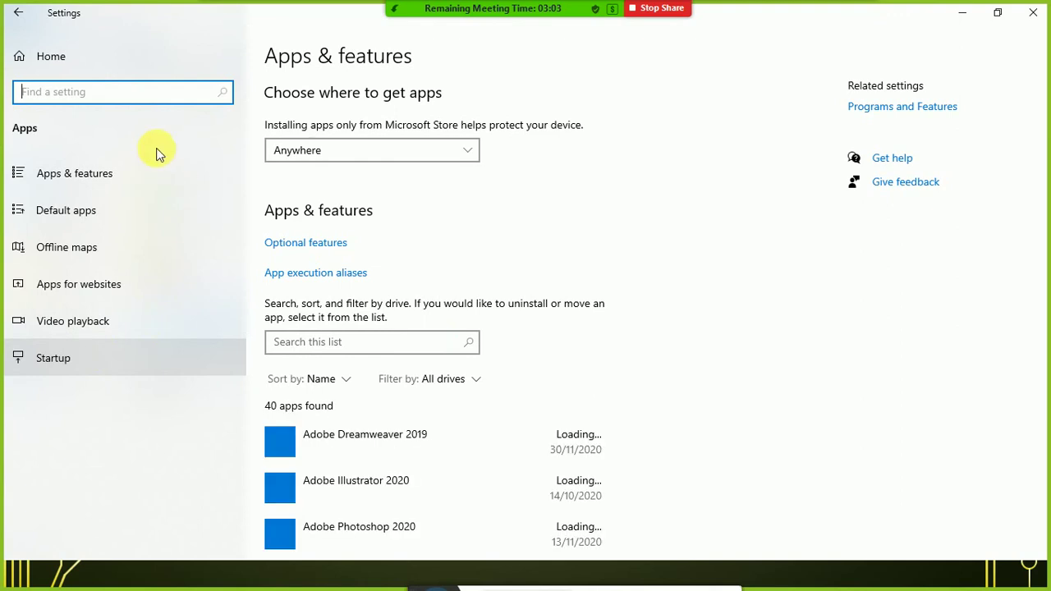
scroll(429, 453, "down", 12)
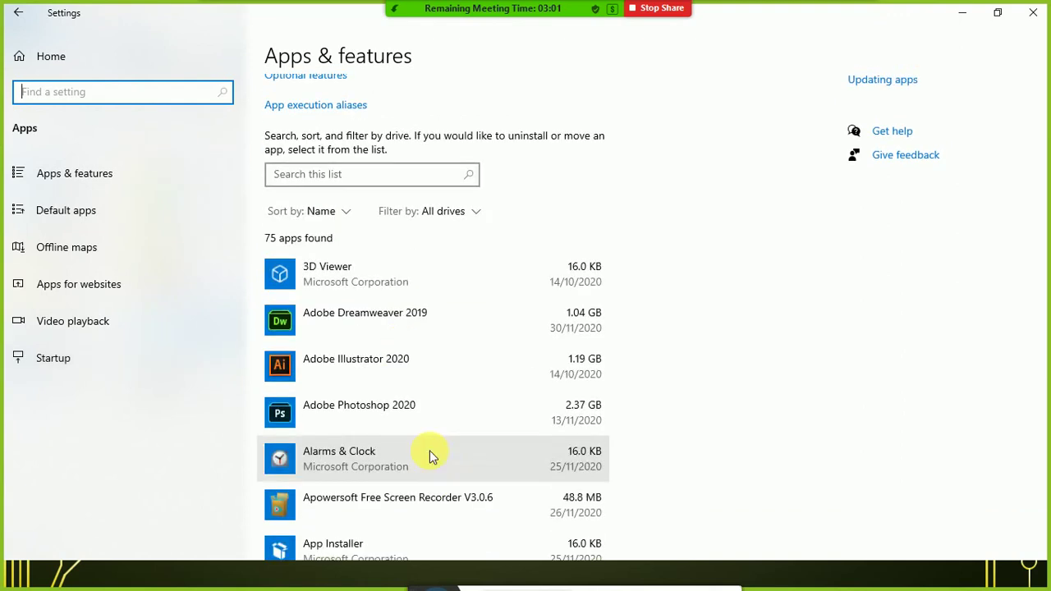
scroll(433, 456, "down", 15)
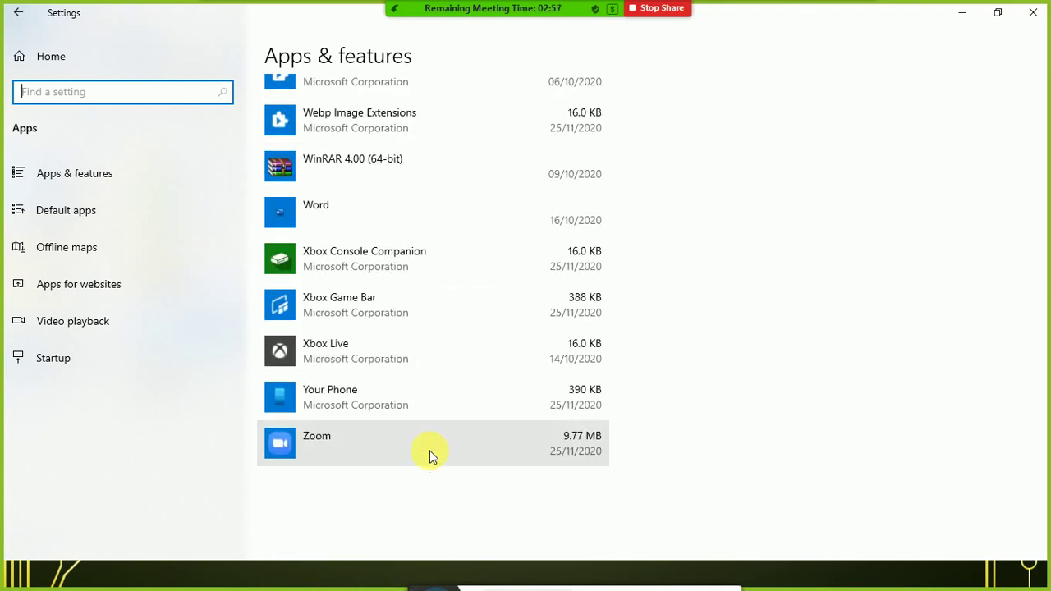
scroll(430, 449, "up", 10)
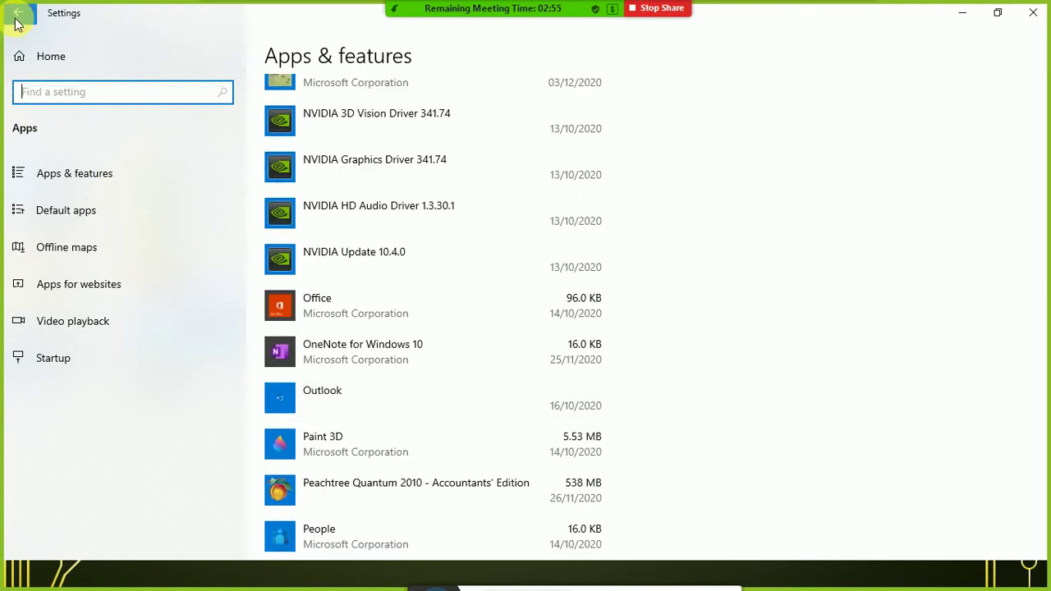
- Return to the Settings home page, search for "control panel", and open Control Panel
left_click(18, 12)
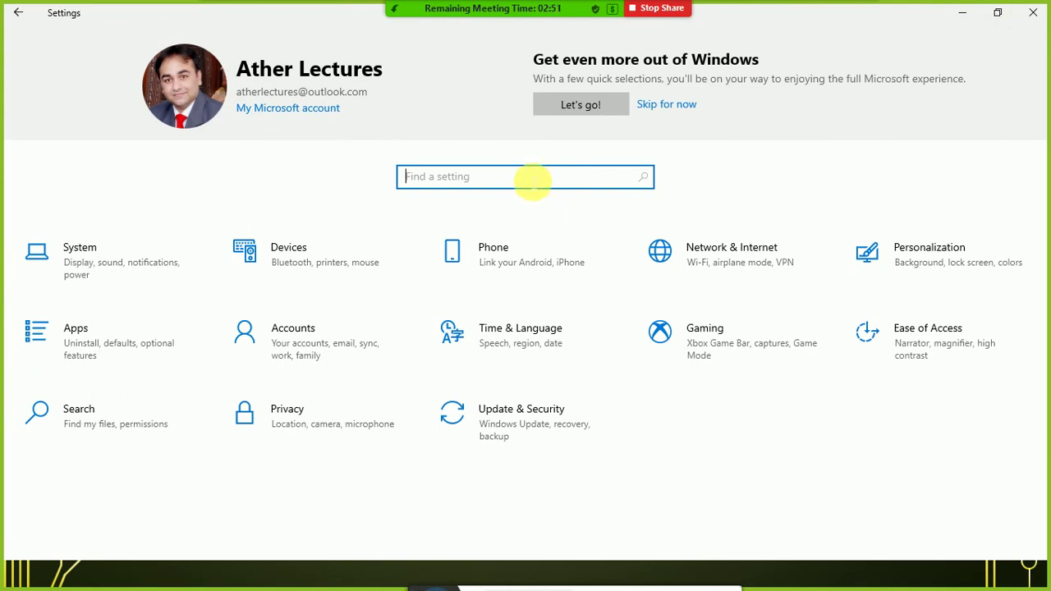
type("control")
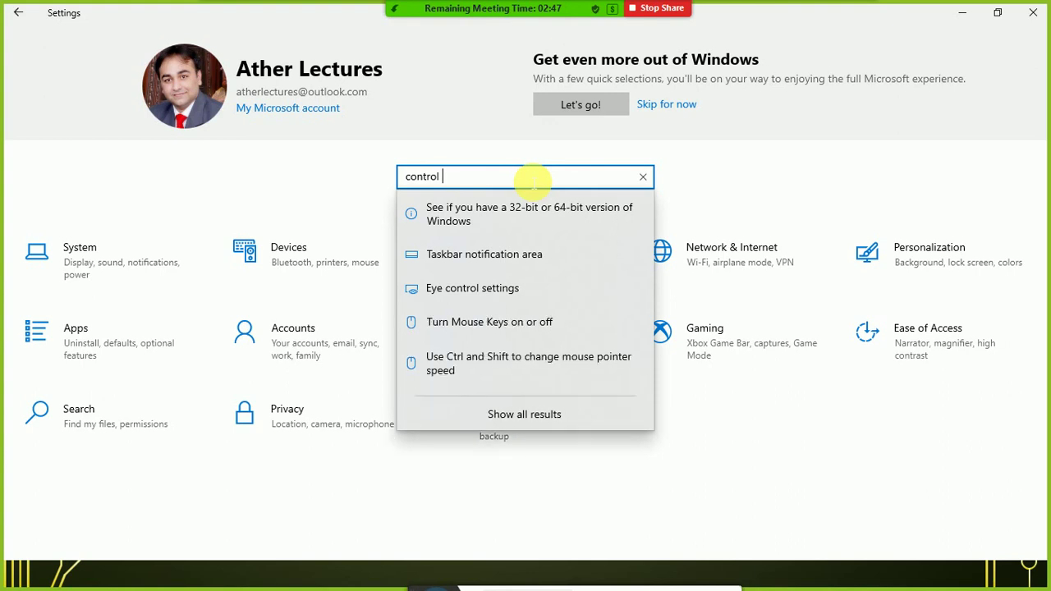
key("BackSpace")
key("BackSpace")
key("BackSpace")
key("BackSpace")
type("ro")
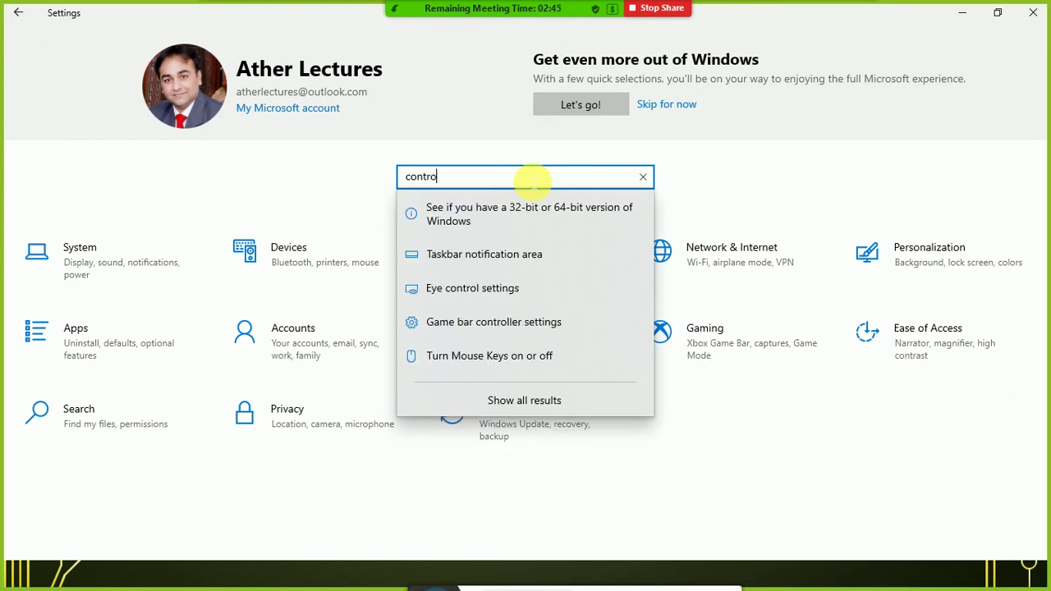
type("l pane")
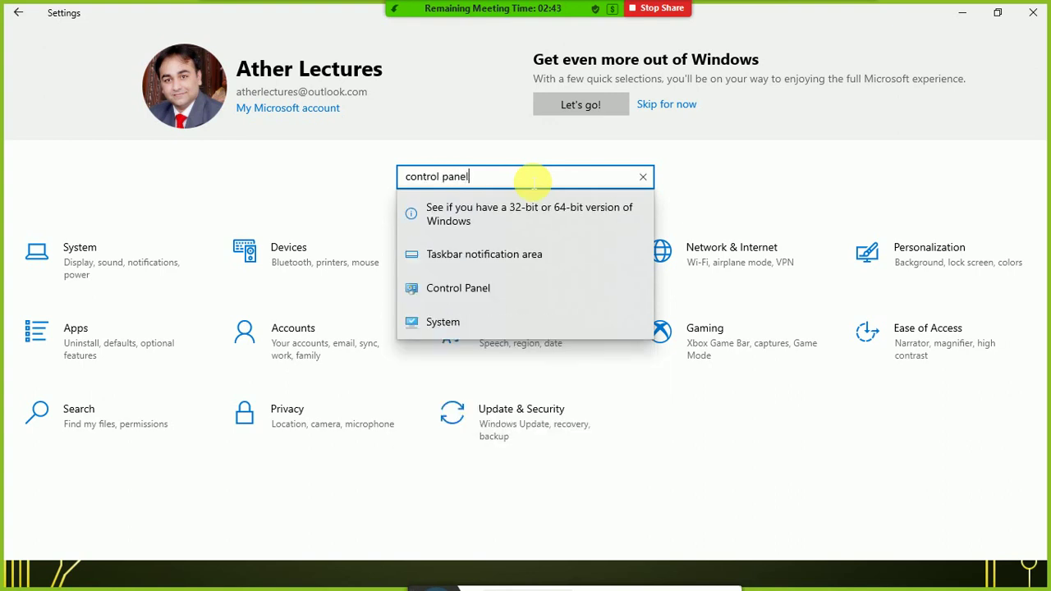
type("l")
left_click(456, 291)
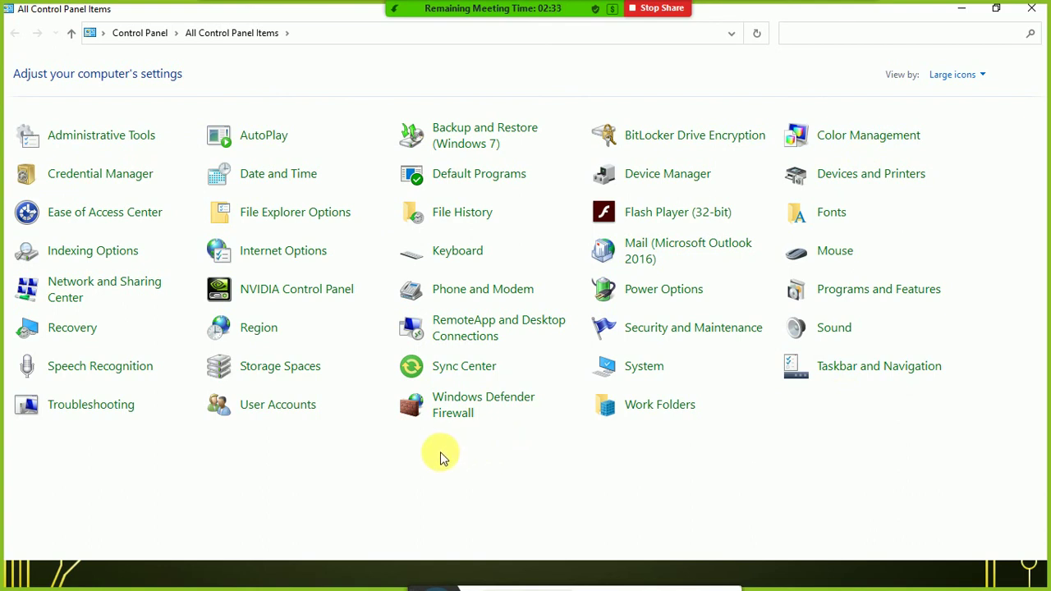
- Examine the installed programs in Programs and Features, select Microsoft Visio - en-us, and close Control Panel and Settings
left_click(885, 292)
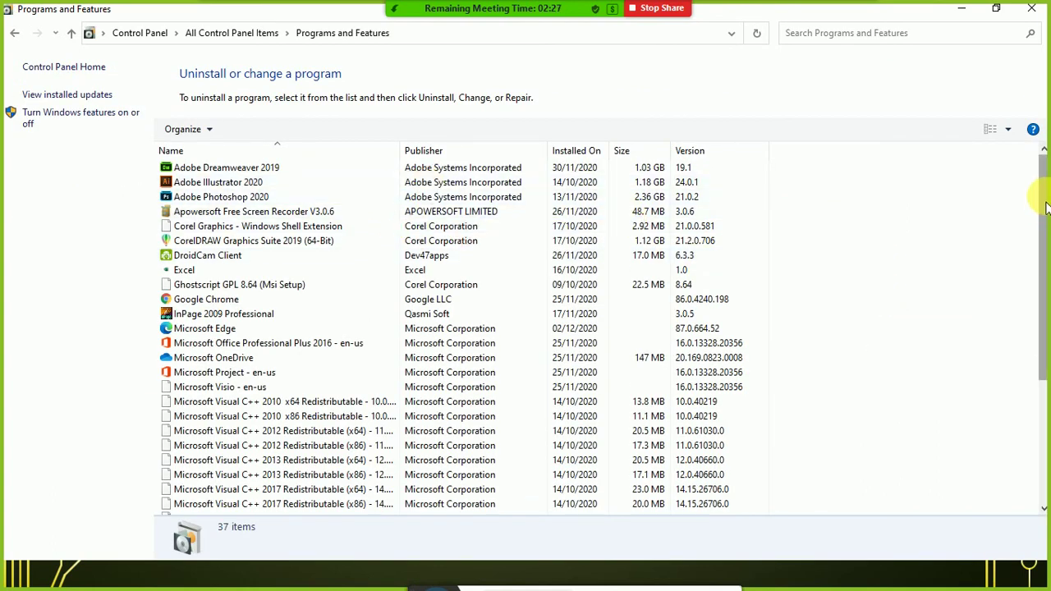
mouse_move(1044, 200)
left_mouse_down()
mouse_move(1045, 287)
mouse_move(1039, 188)
left_mouse_up()
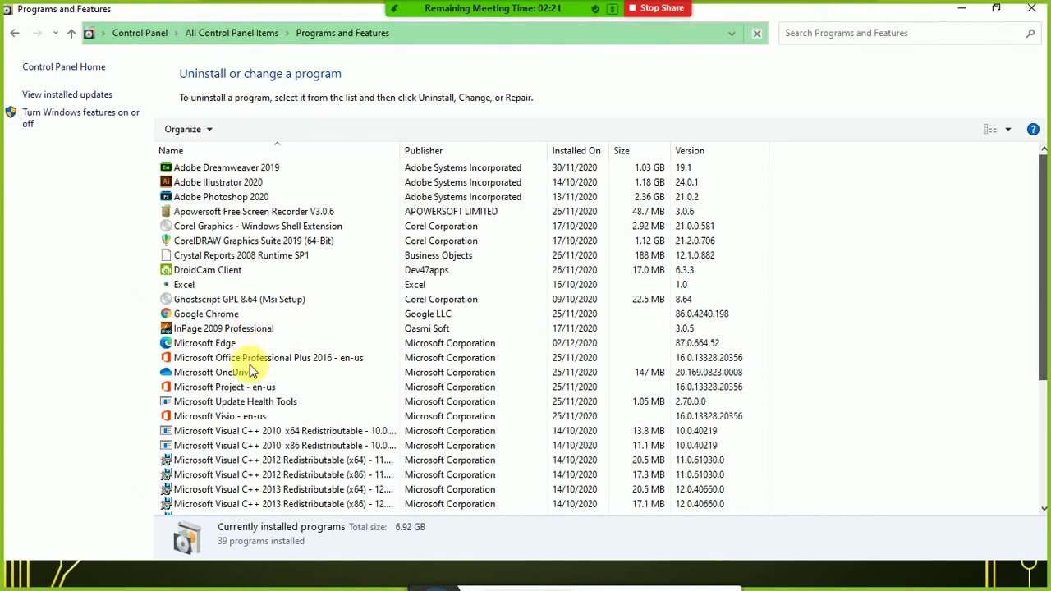
left_click(276, 418)
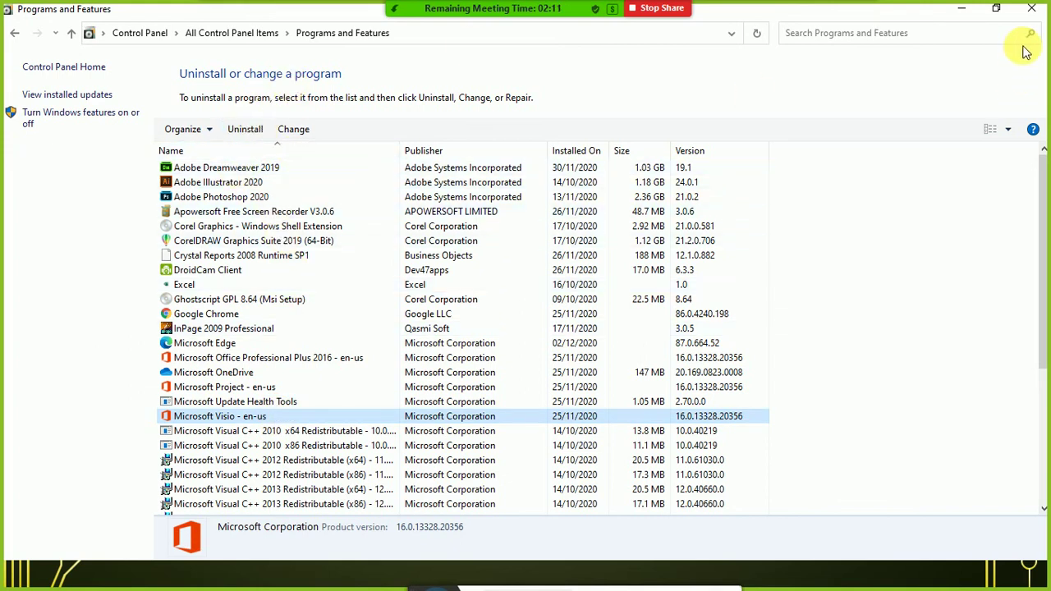
left_click(1032, 12)
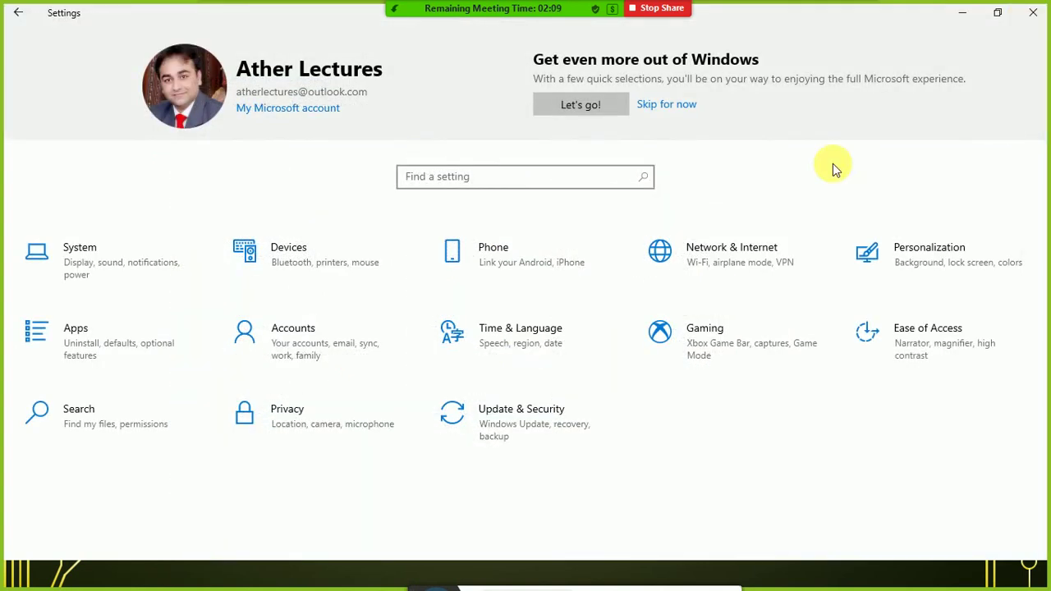
left_click(1030, 16)
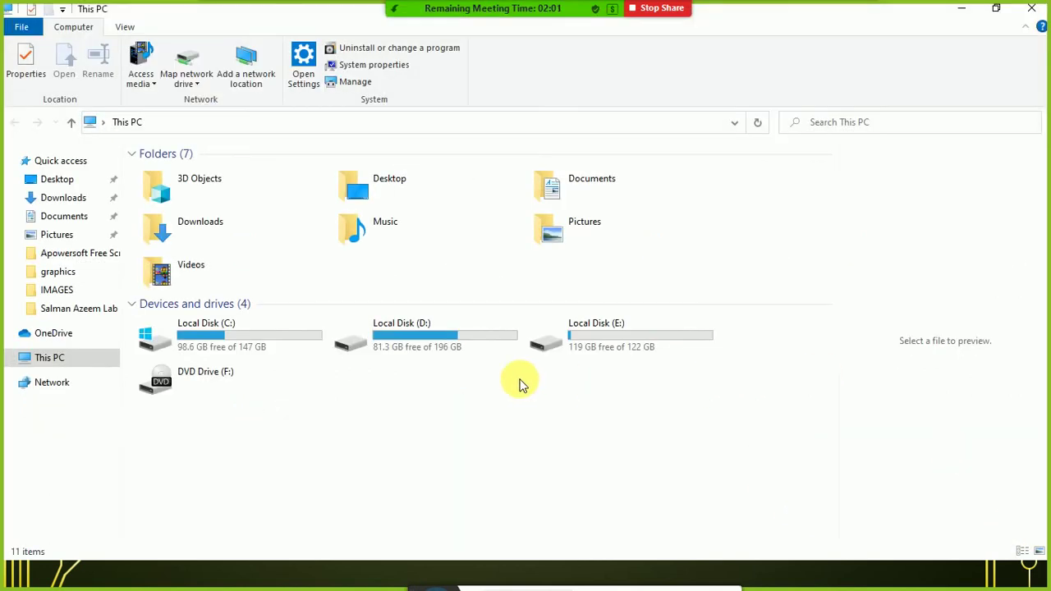
- On drive D:, open the IllustratorPortable folder inside software > graphics
double_click(464, 349)
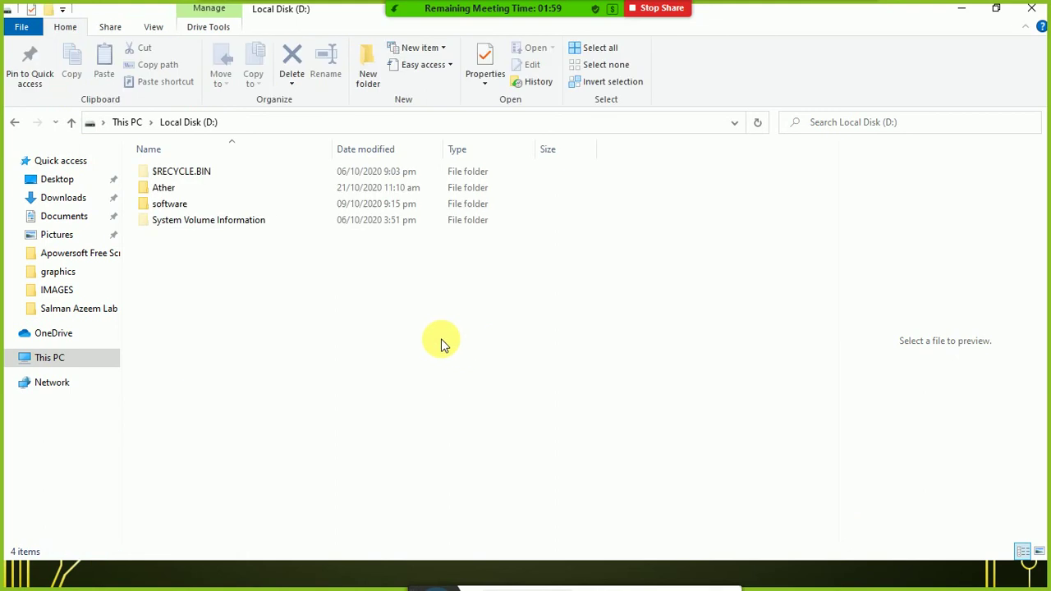
double_click(212, 204)
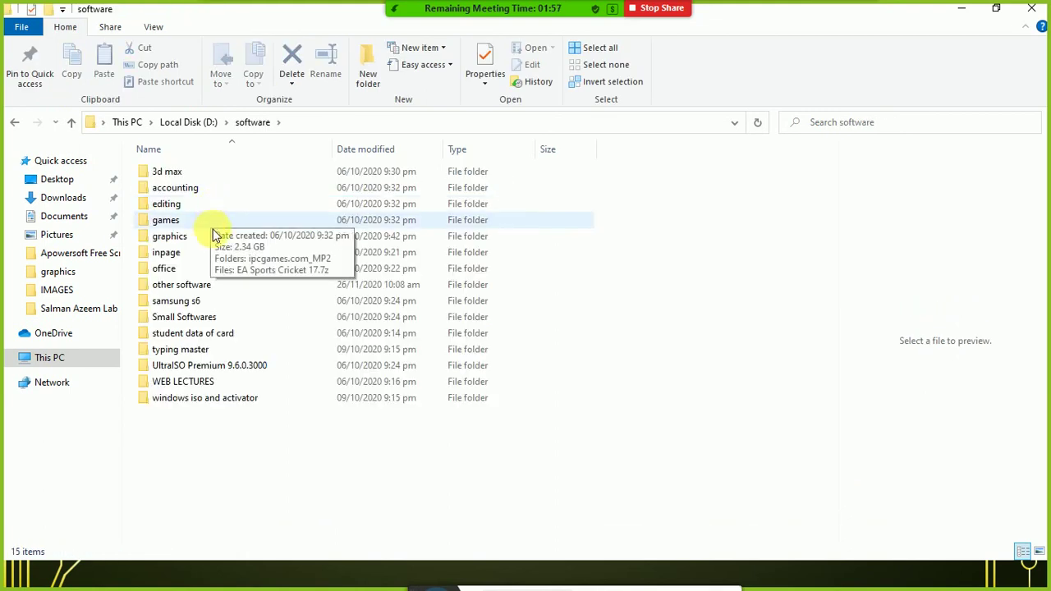
left_click(217, 240)
double_click(217, 240)
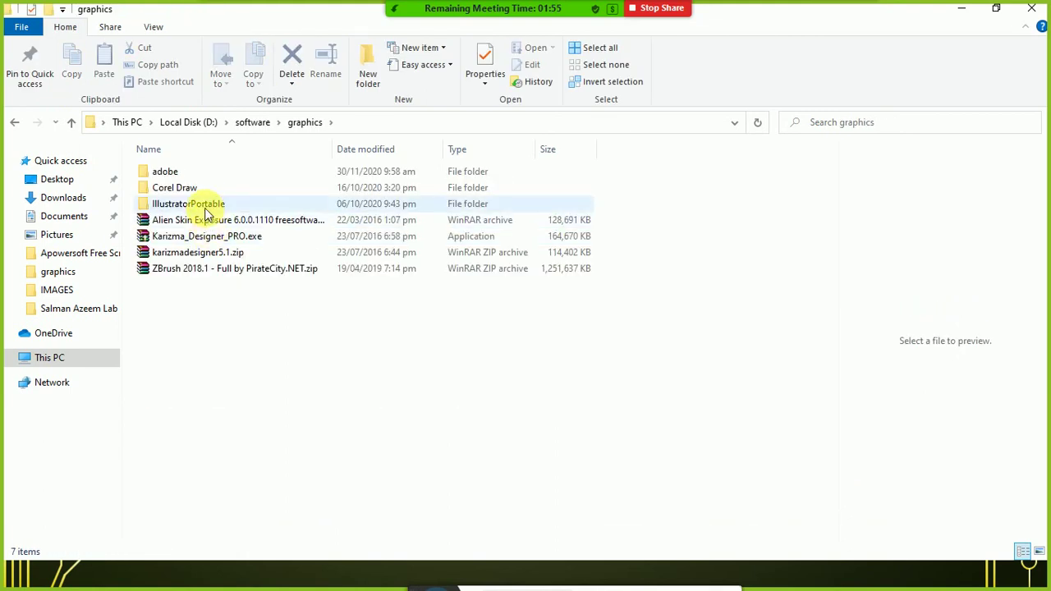
double_click(206, 205)
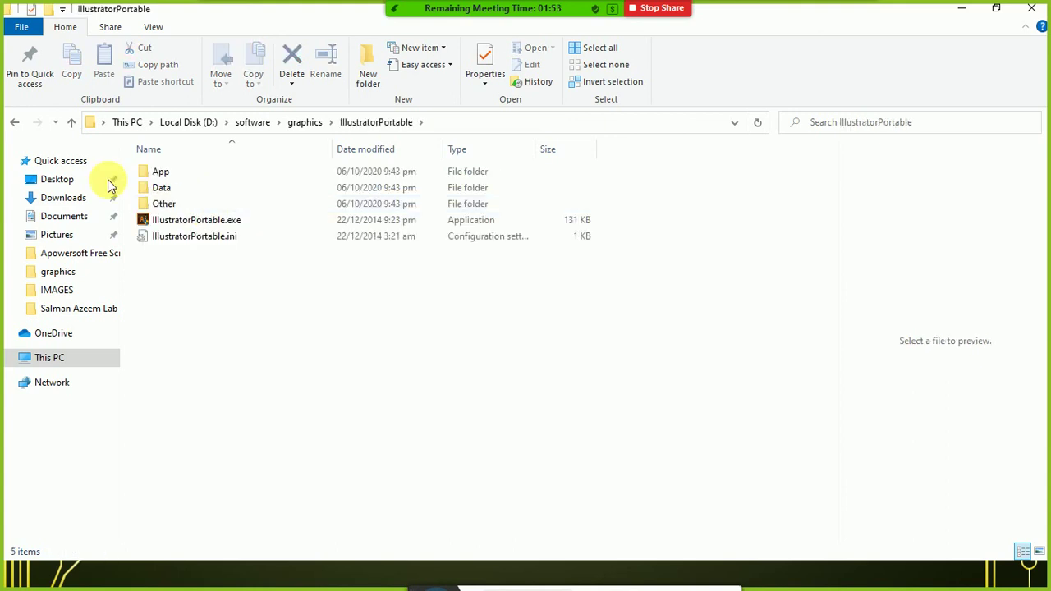
- Go back up to the graphics folder and open the x8 folder inside Corel Draw
left_click(72, 122)
double_click(189, 189)
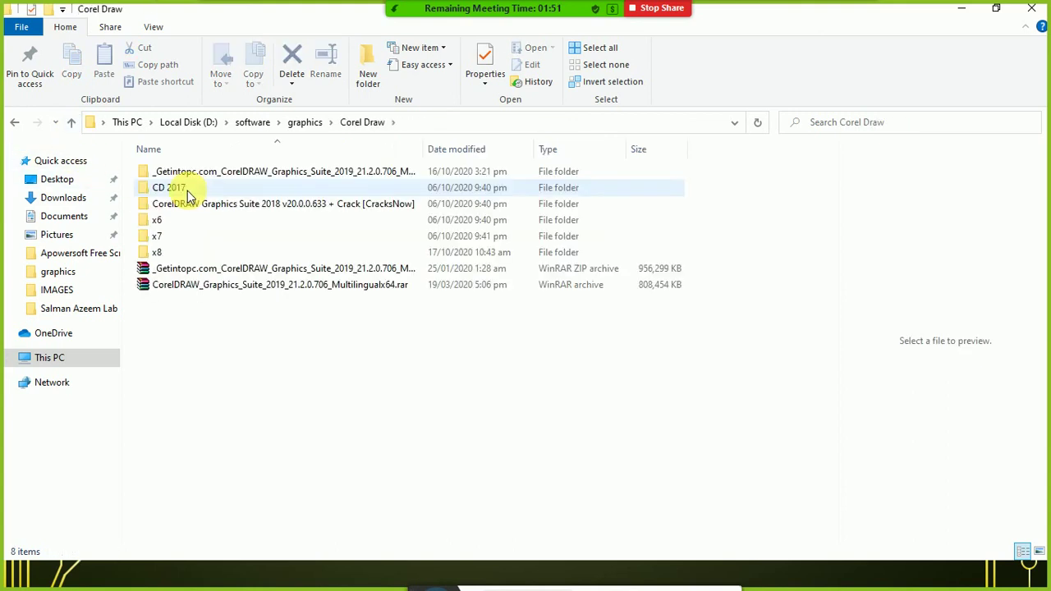
double_click(197, 252)
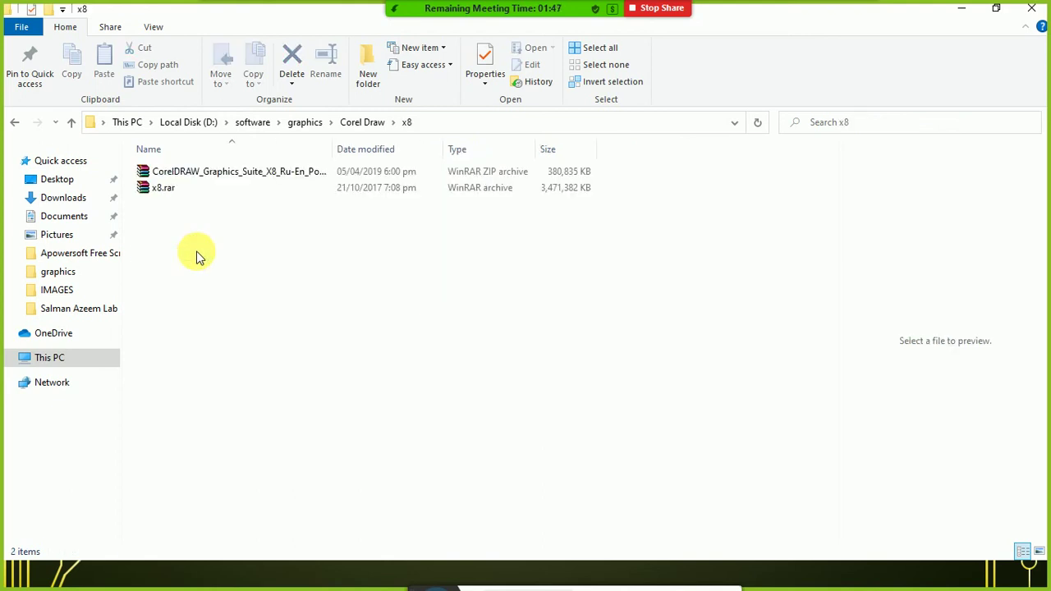
- Return to the Corel Draw folder and open the Installer folder within the extracted CorelDRAW Graphics Suite 2019 folders
left_click(72, 122)
double_click(200, 174)
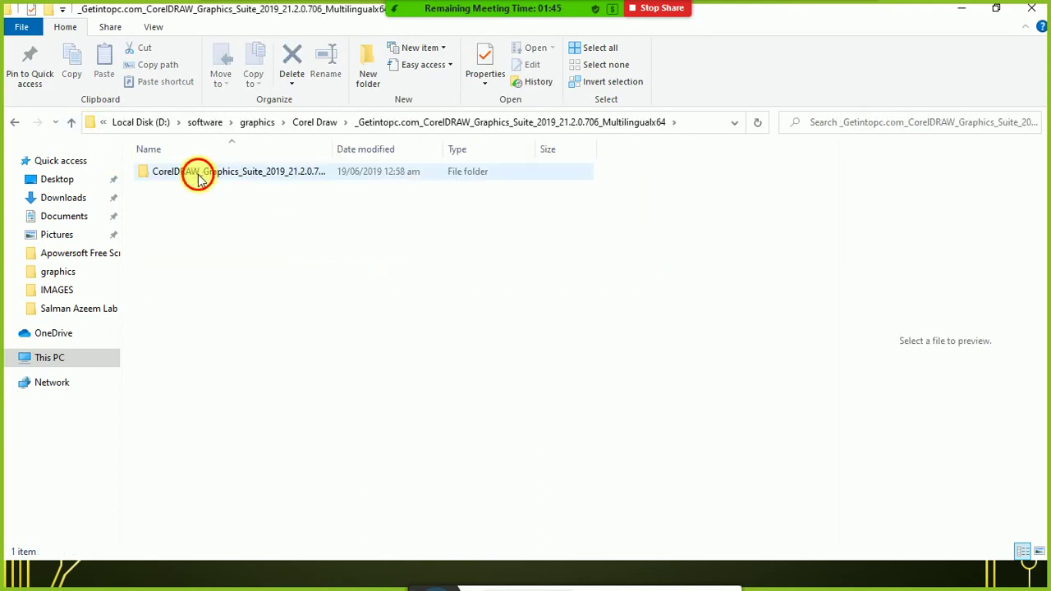
double_click(197, 173)
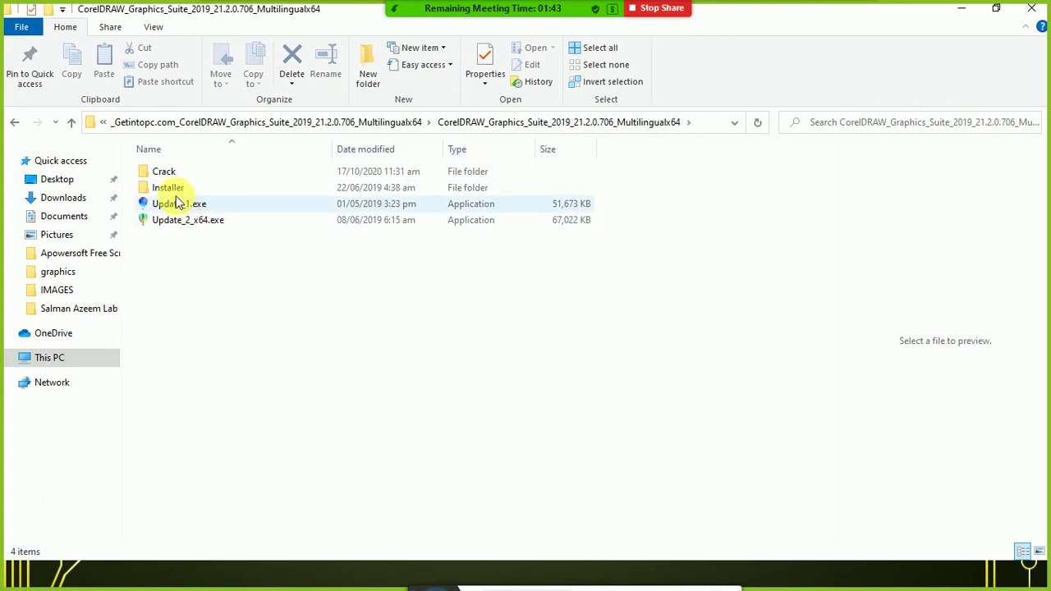
double_click(169, 189)
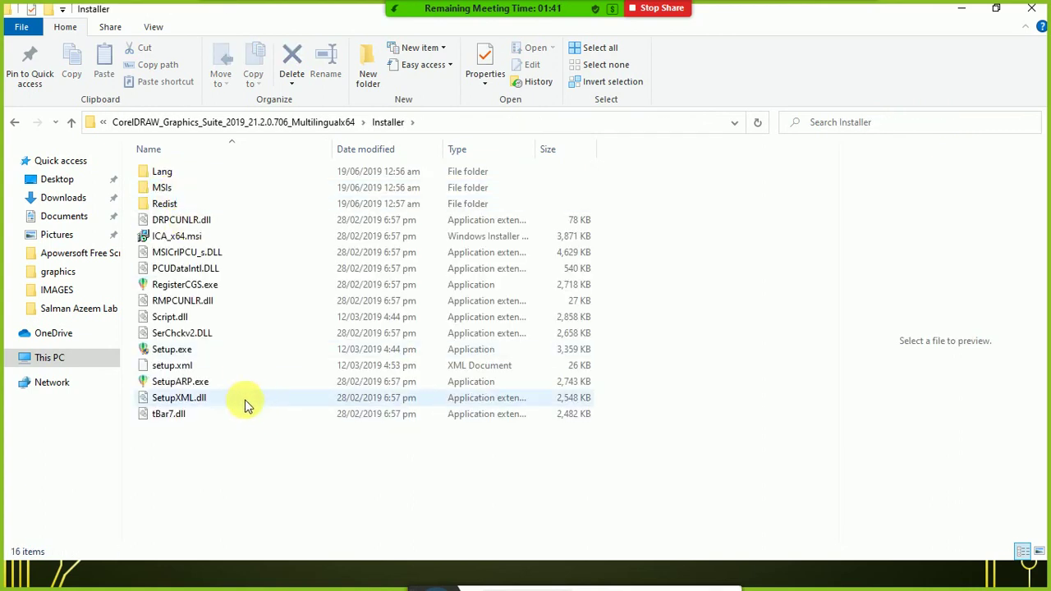
- Select Setup.exe in the CorelDRAW Installer folder and close the File Explorer window
left_click(211, 355)
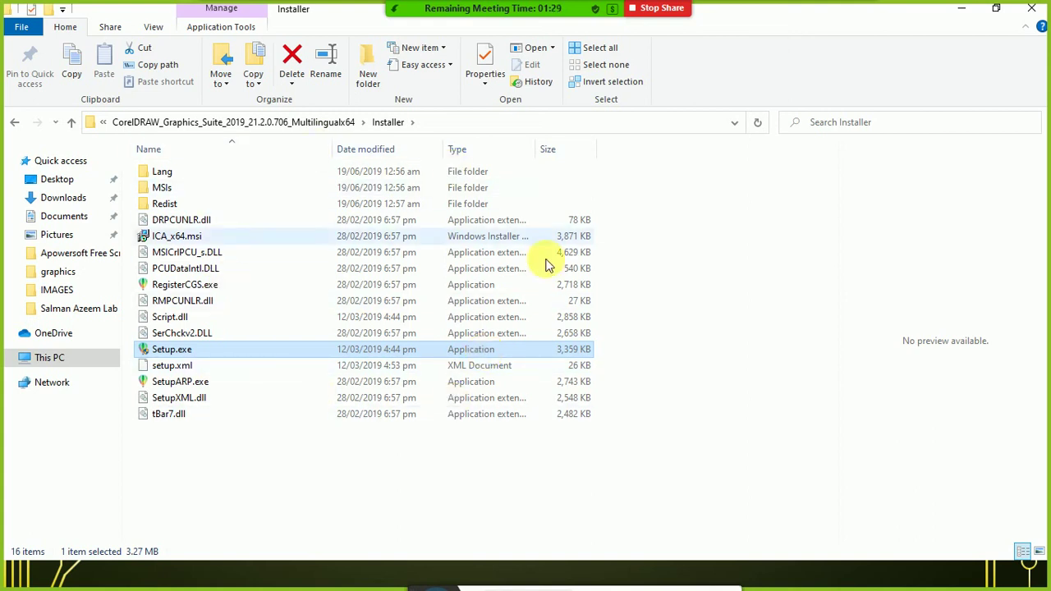
left_click(1031, 8)
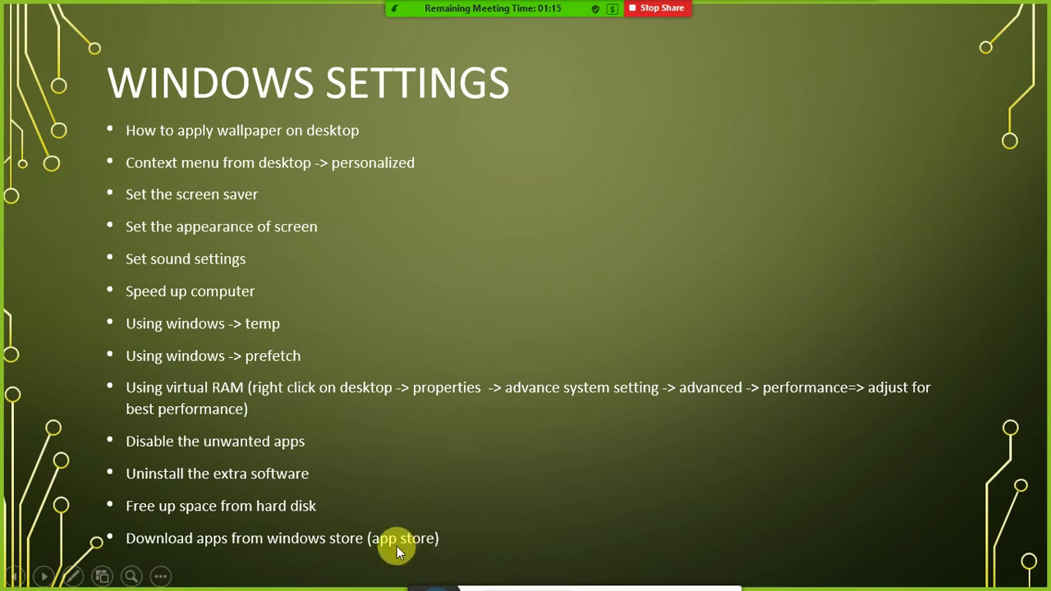
- Advance the slideshow from Windows Settings to the Windows Informaton slide and show the desktop
left_click(532, 472)
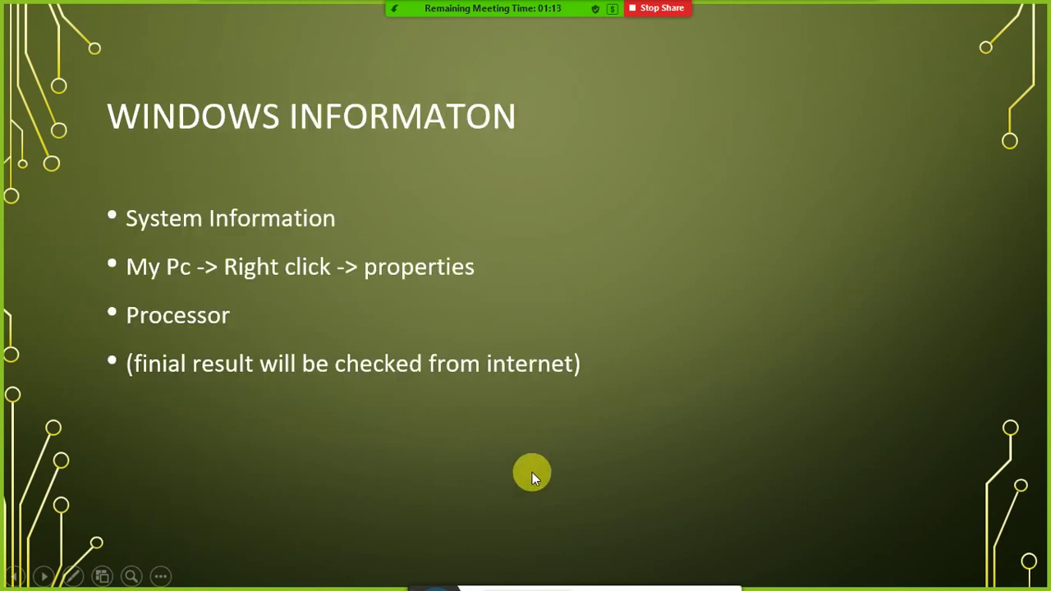
key("super+d")
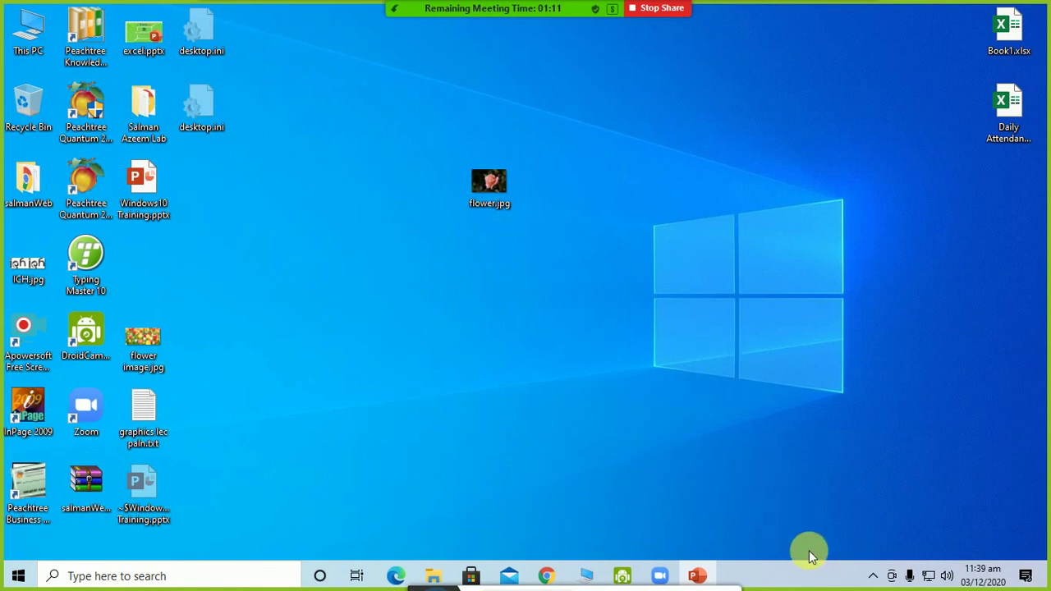
- Open the National Geographic Hummingbirds PREMIUM Store page from its install notification, choose to apply it, and minimize the Settings and Store windows
left_click(1031, 579)
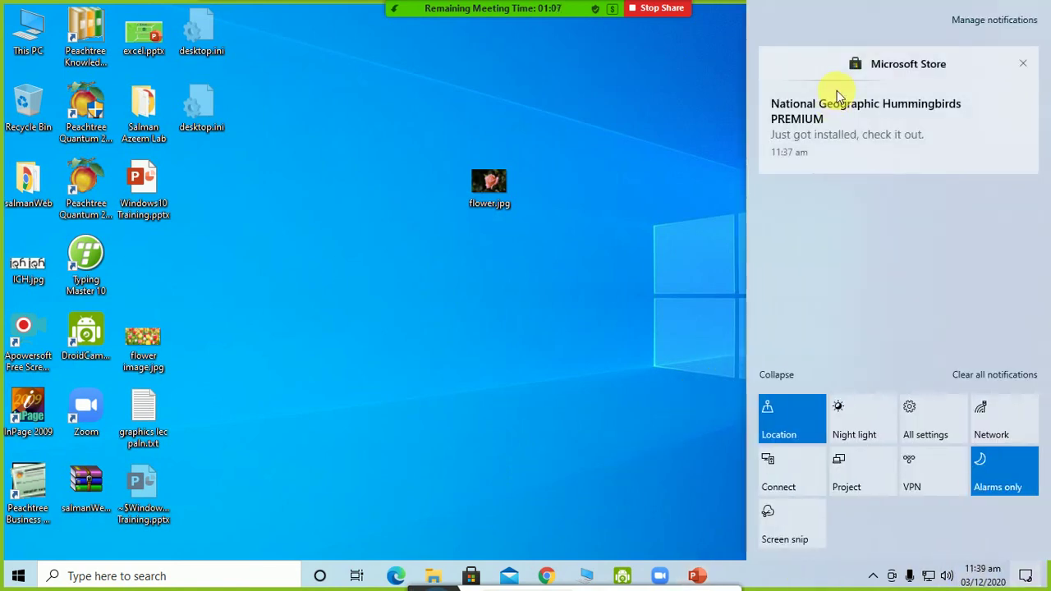
left_click(850, 140)
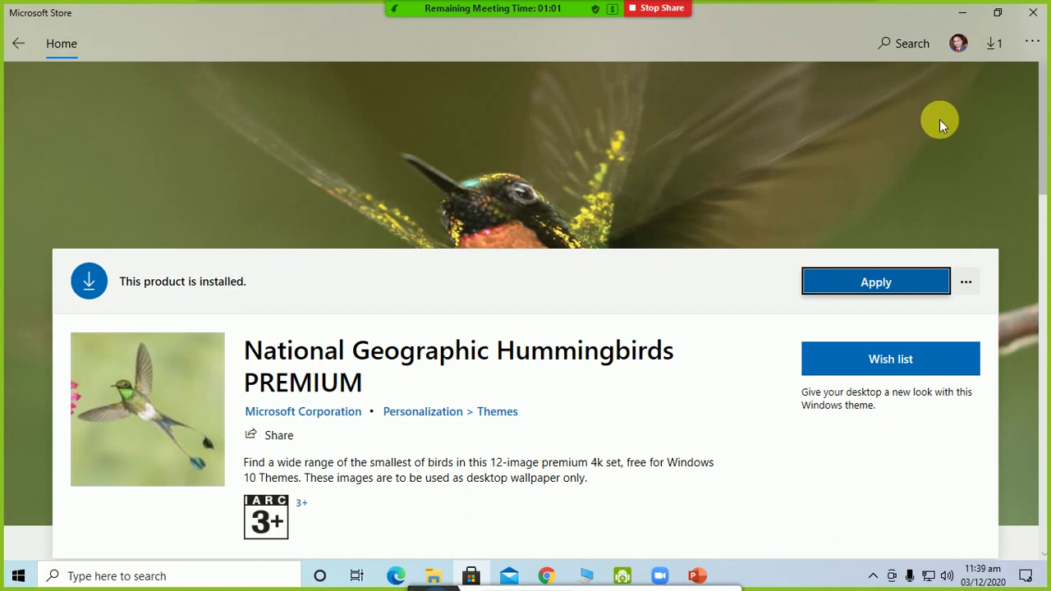
left_click(886, 282)
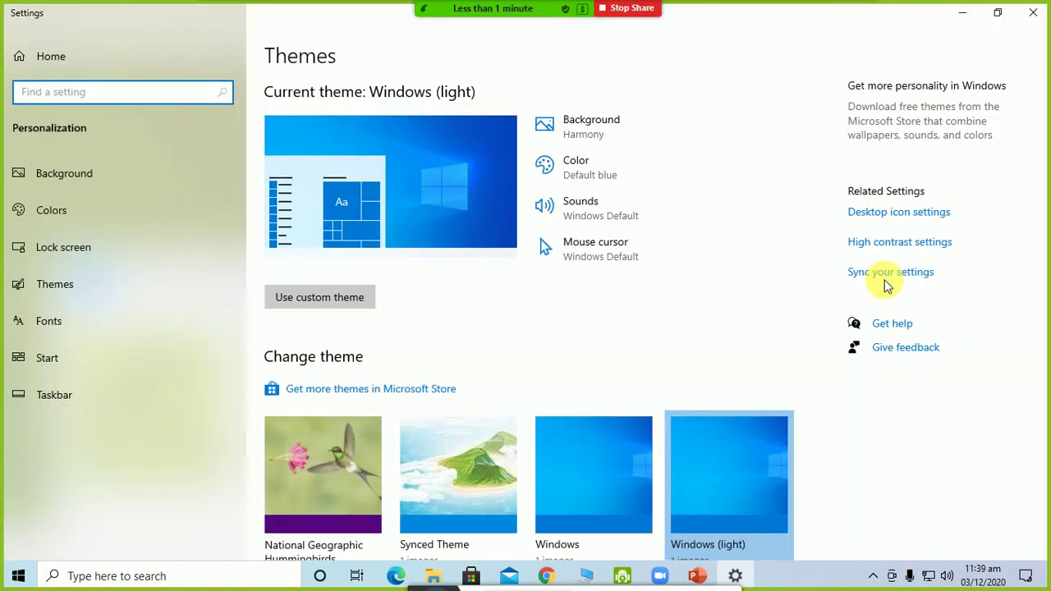
left_click(965, 17)
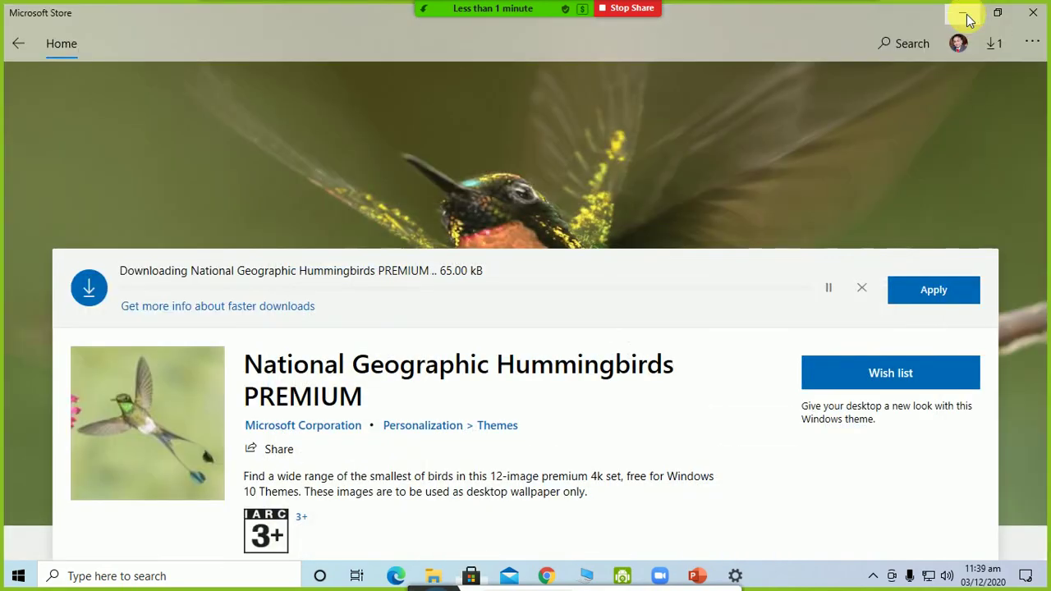
left_click(965, 16)
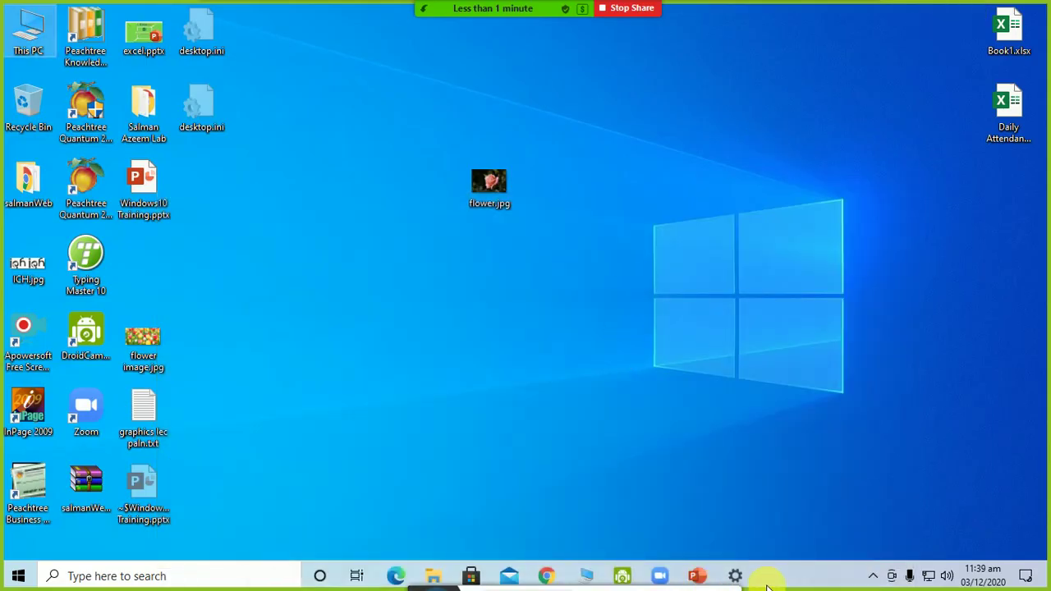
- Apply the National Geographic Hummingbirds theme in the Themes settings and minimize Settings to view the desktop
left_click(735, 576)
scroll(484, 378, "down", 2)
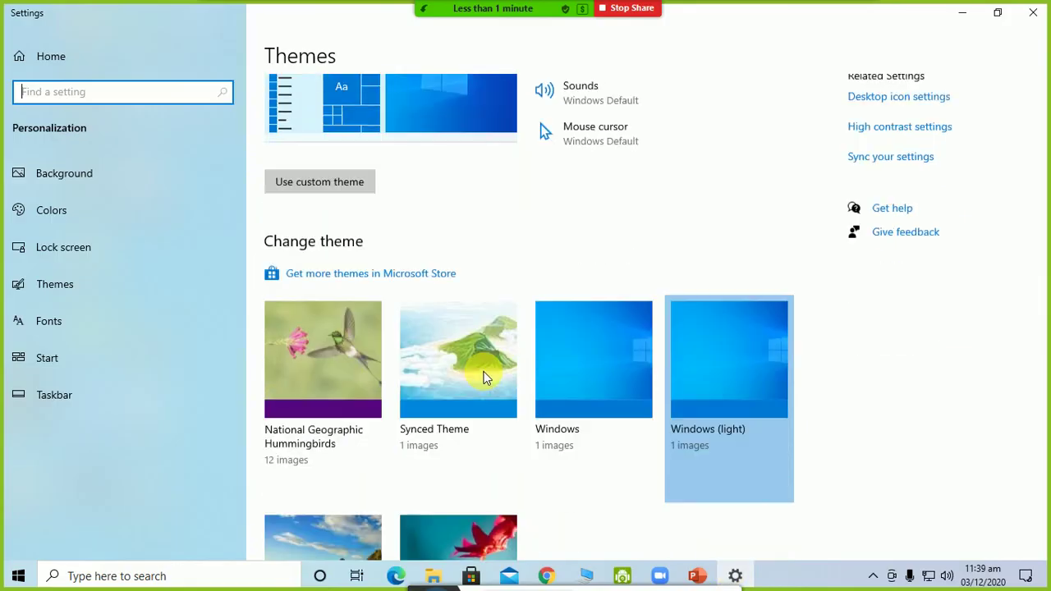
scroll(485, 378, "down", 1)
left_click(345, 345)
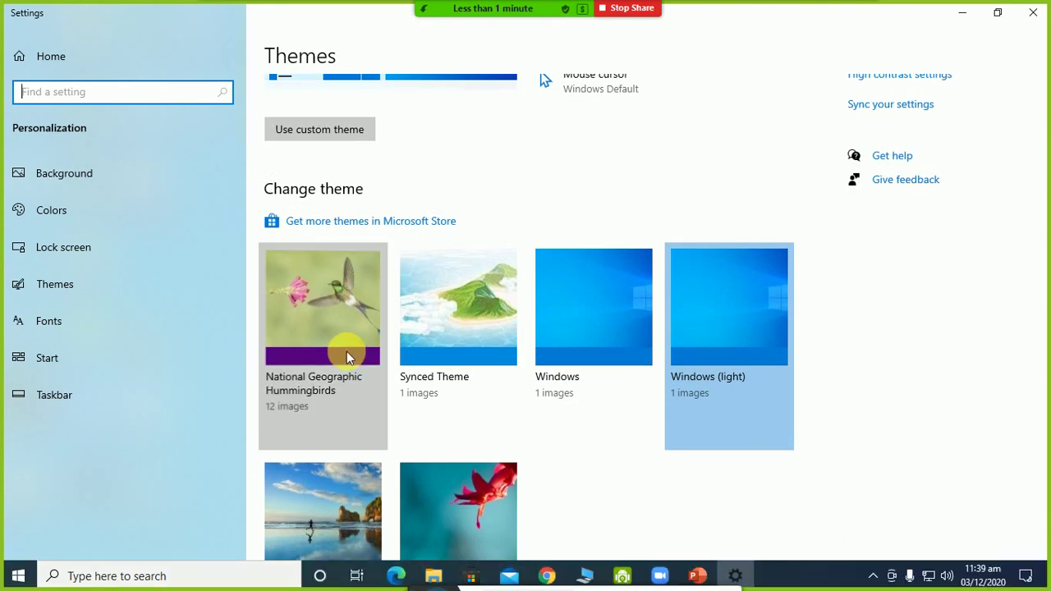
left_click(959, 16)
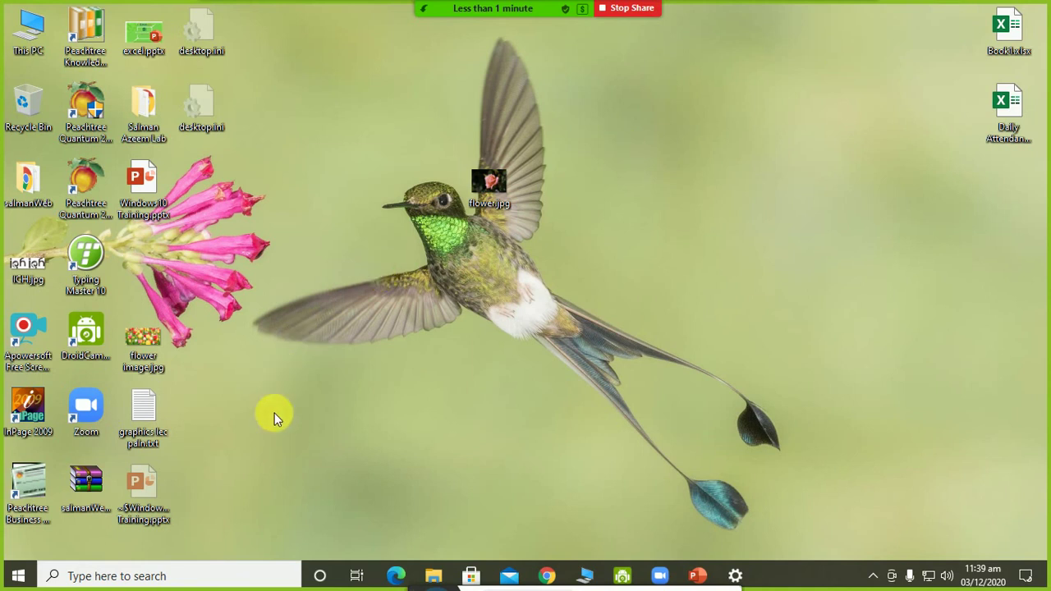
left_click(18, 580)
left_click(18, 576)
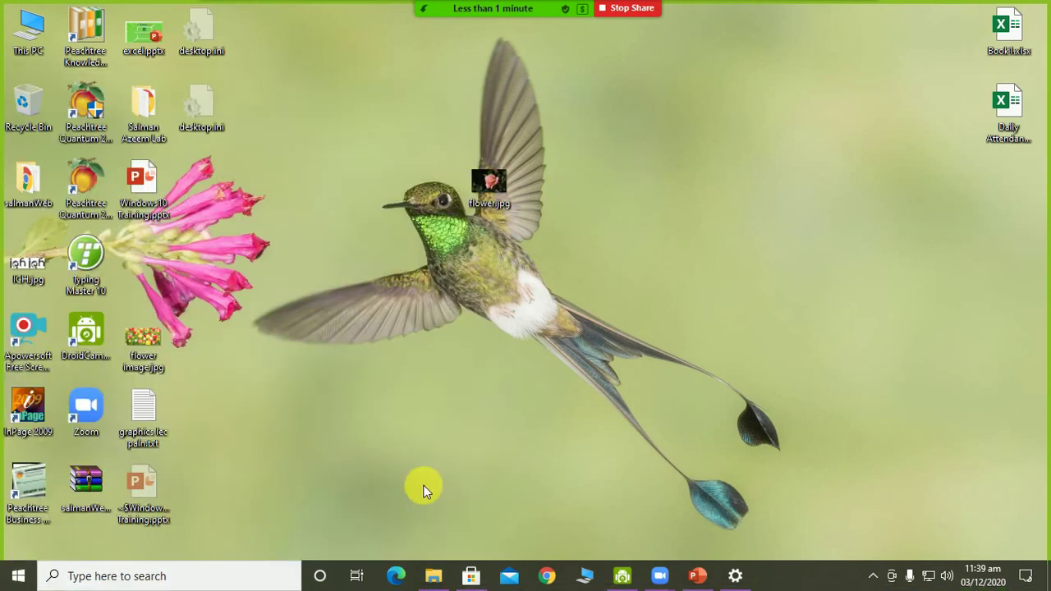
- Change the desktop background from Slideshow to Picture, choose the blue Windows logo image, and close Settings
left_click(733, 576)
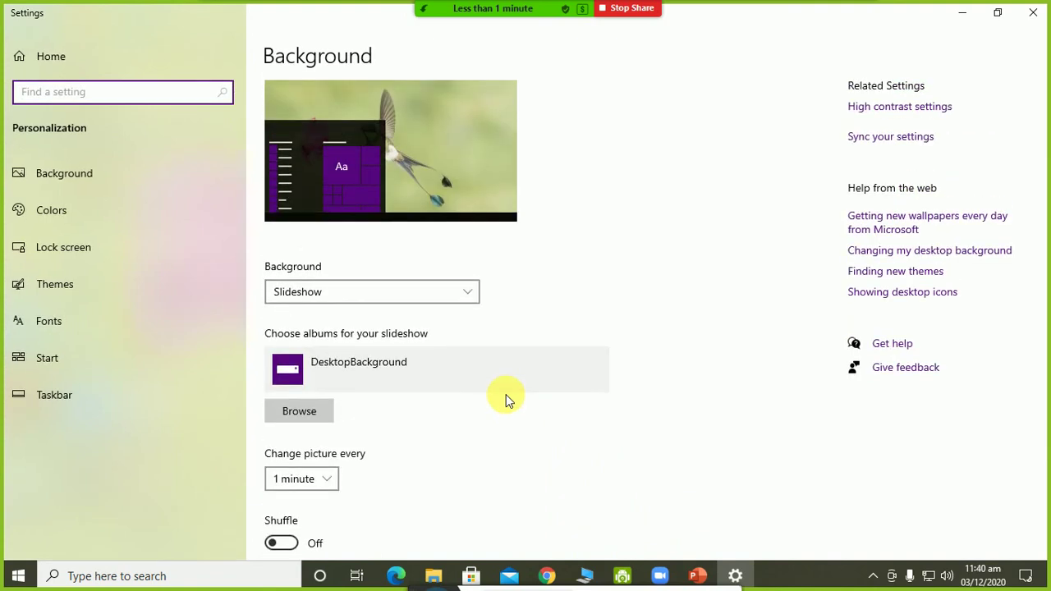
left_click(398, 294)
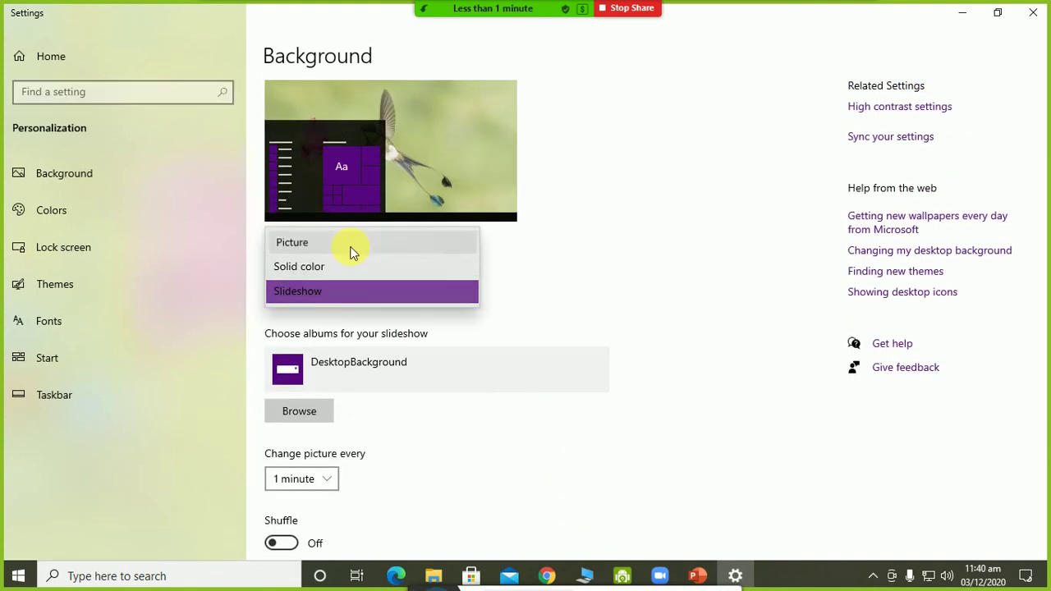
left_click(352, 244)
left_click(312, 376)
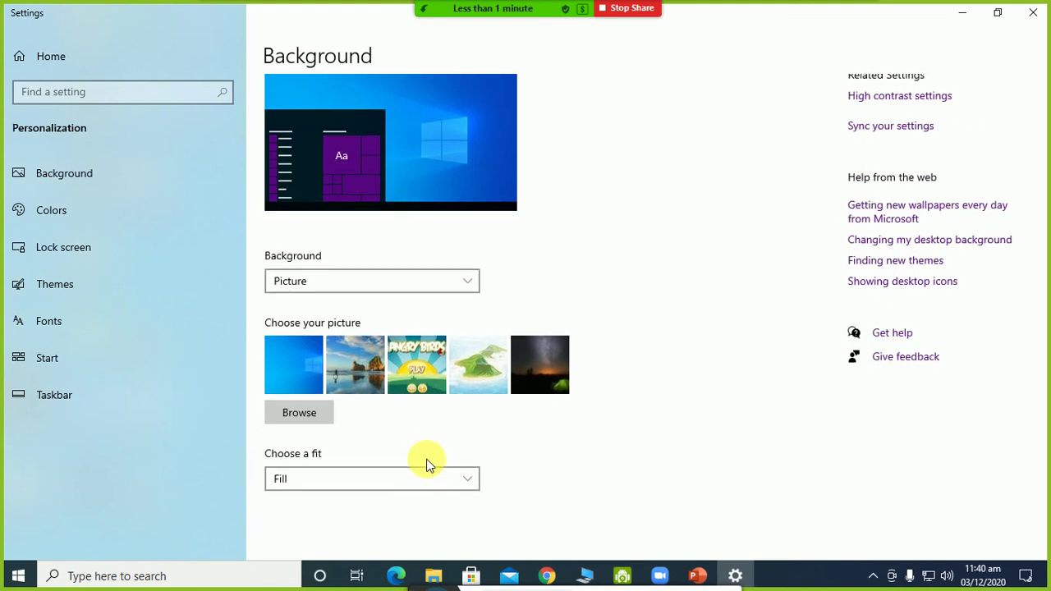
left_click(1033, 12)
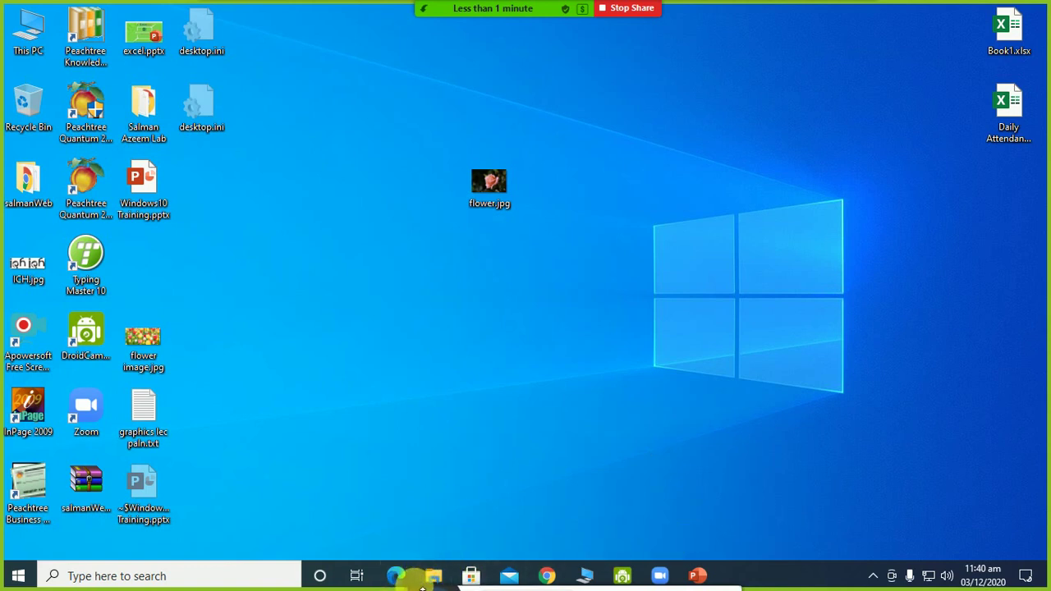
mouse_move(422, 586)
left_click_drag(417, 497, 419, 514)
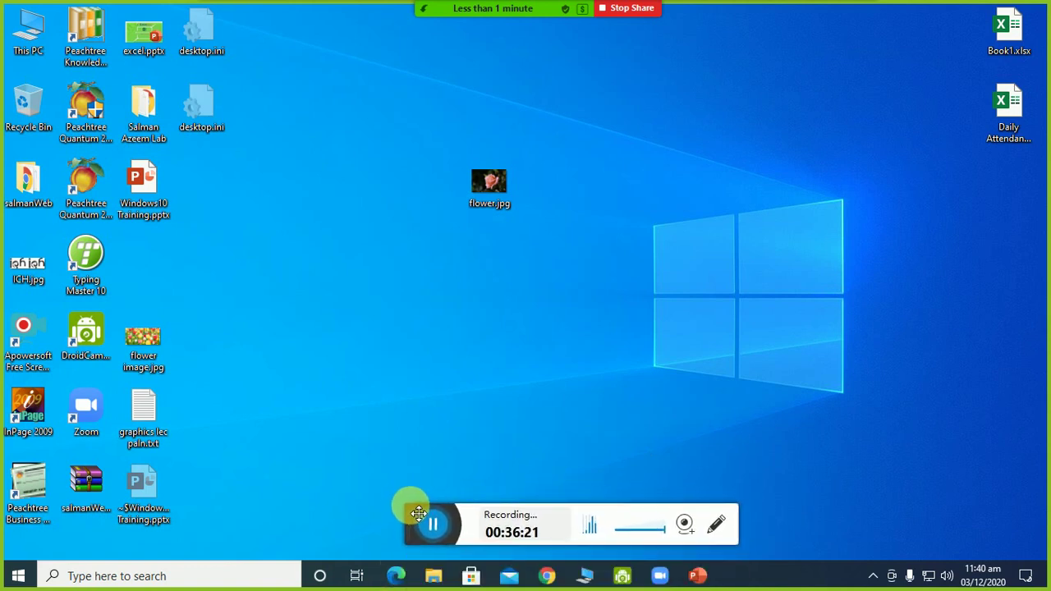